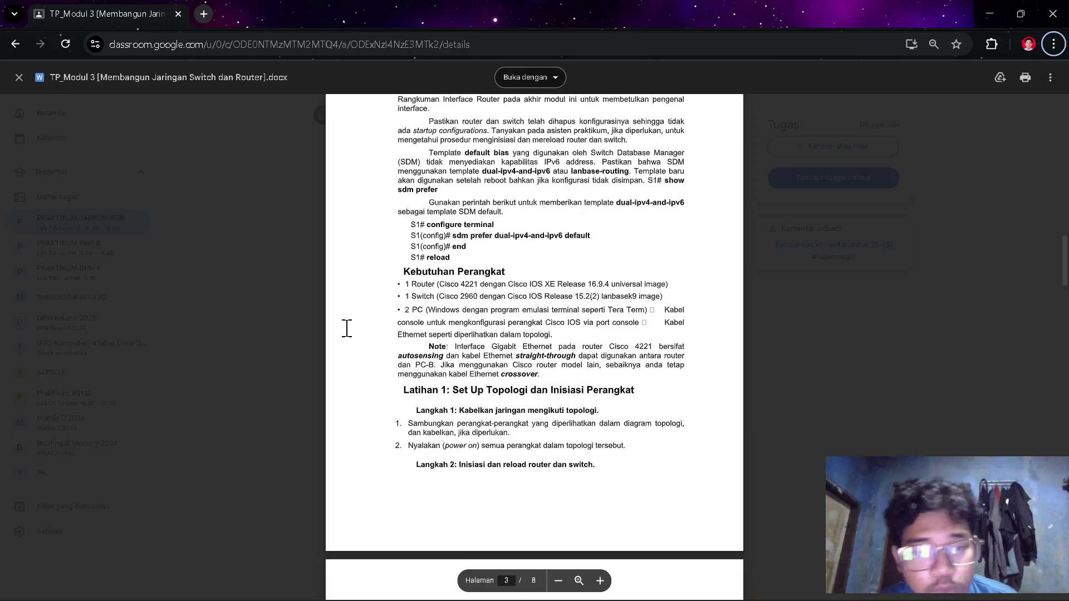
- Scroll the TP_Modul 3 document to page 3's Latihan 1, then bring Packet Tracer forward
scroll(507, 449, down, 1)
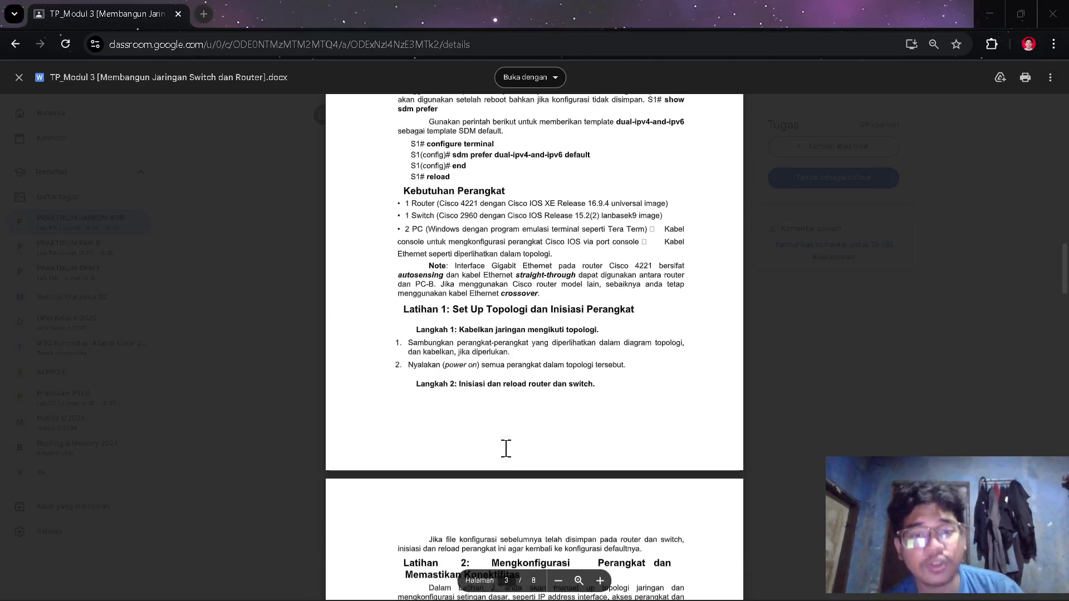
key(alt+Tab)
key(Tab)
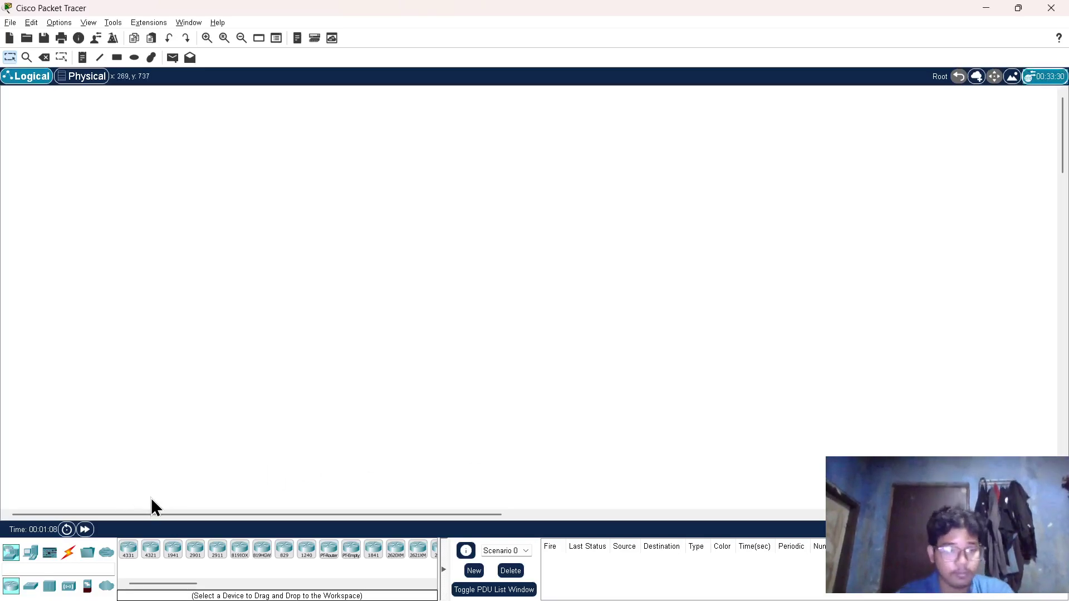
- Place an ISR4331 router, a 2960 switch and two generic PCs on the canvas
click(127, 550)
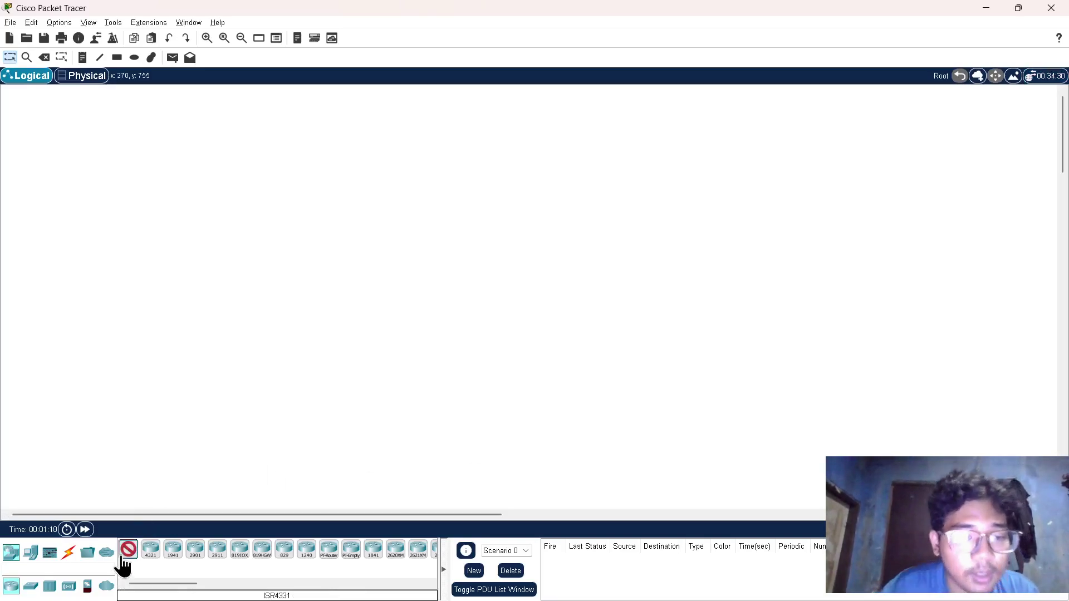
click(499, 245)
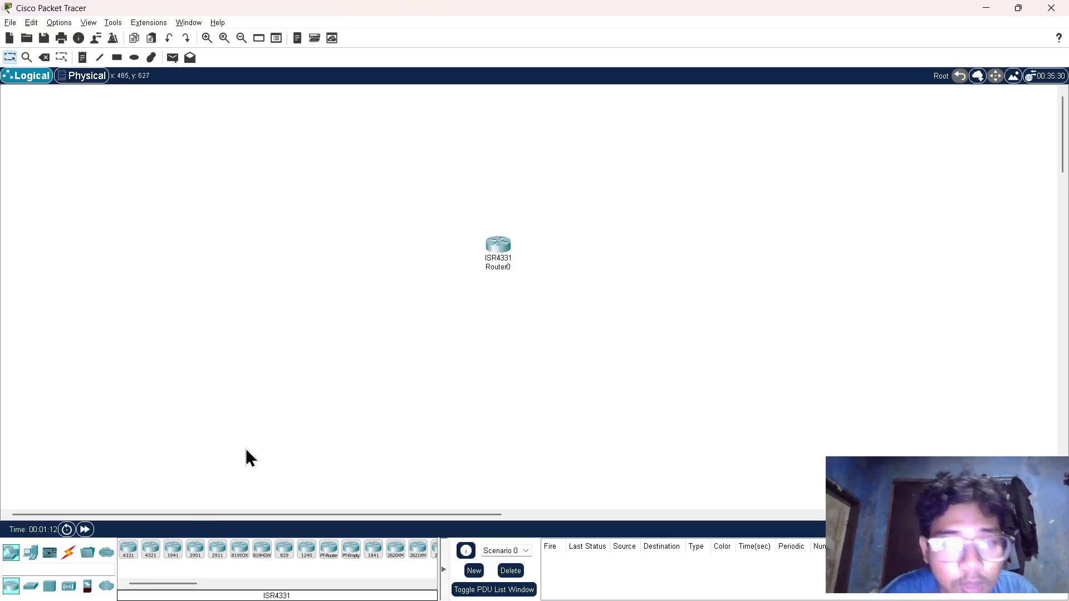
click(32, 586)
click(126, 552)
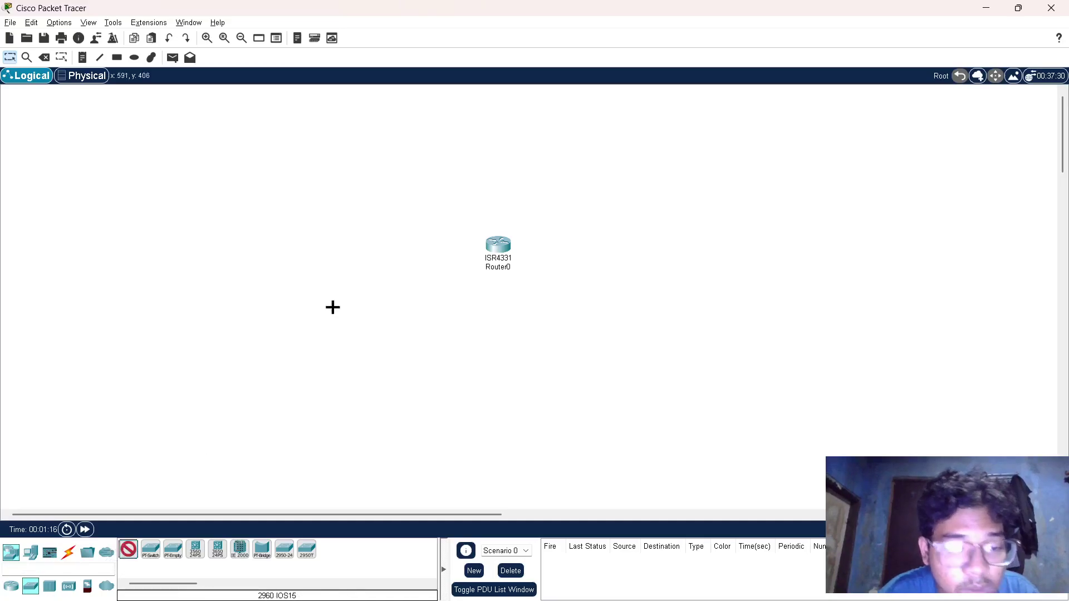
click(432, 252)
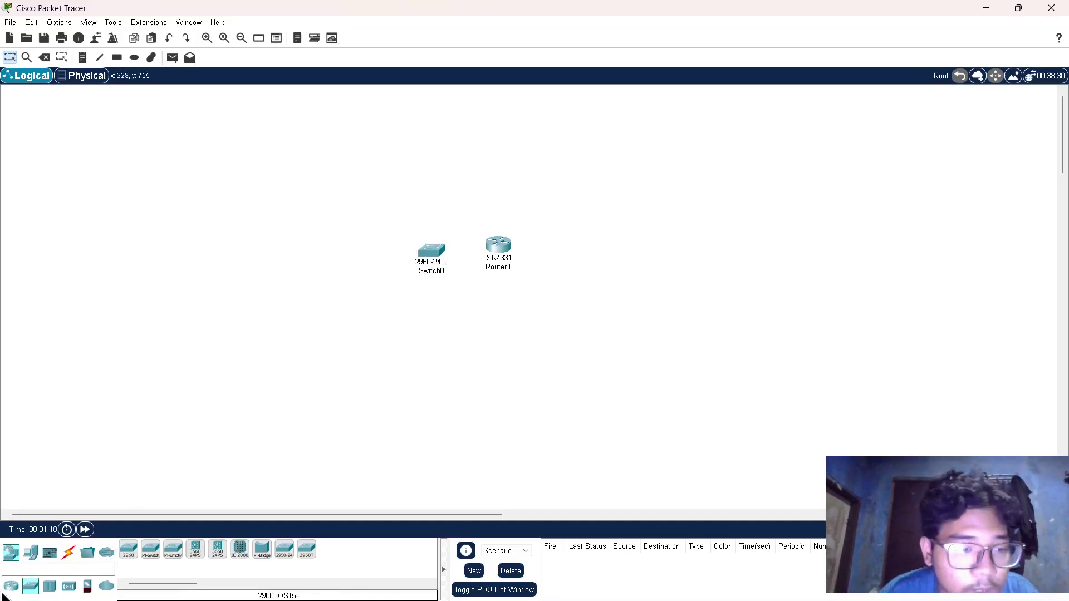
click(31, 554)
click(129, 550)
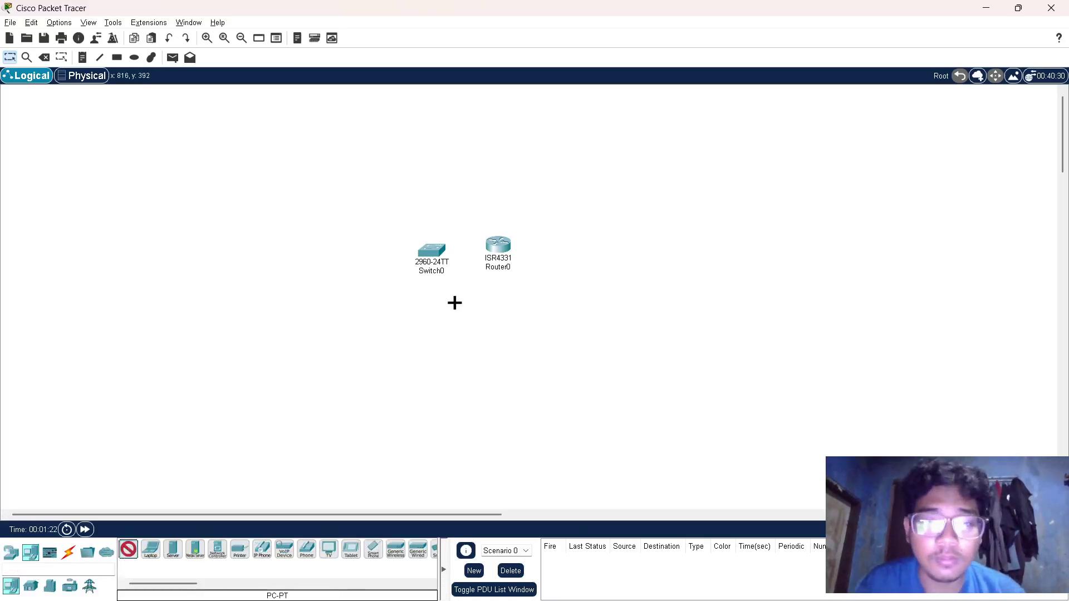
click(420, 310)
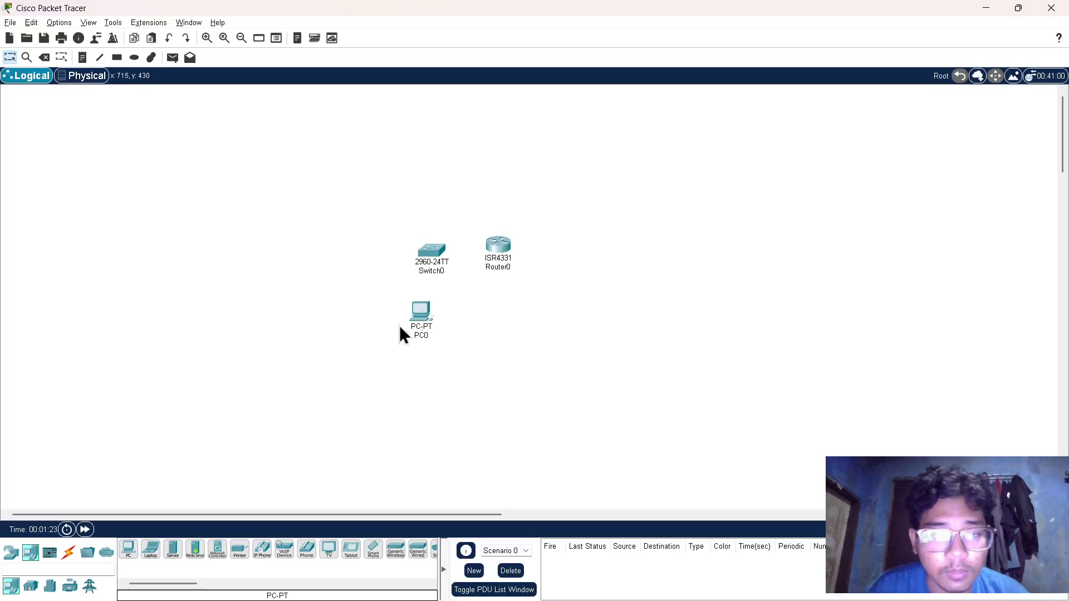
click(128, 552)
click(499, 316)
- Check the lab document's topology before returning to Packet Tracer
key(alt+Tab)
scroll(499, 317, down, 1)
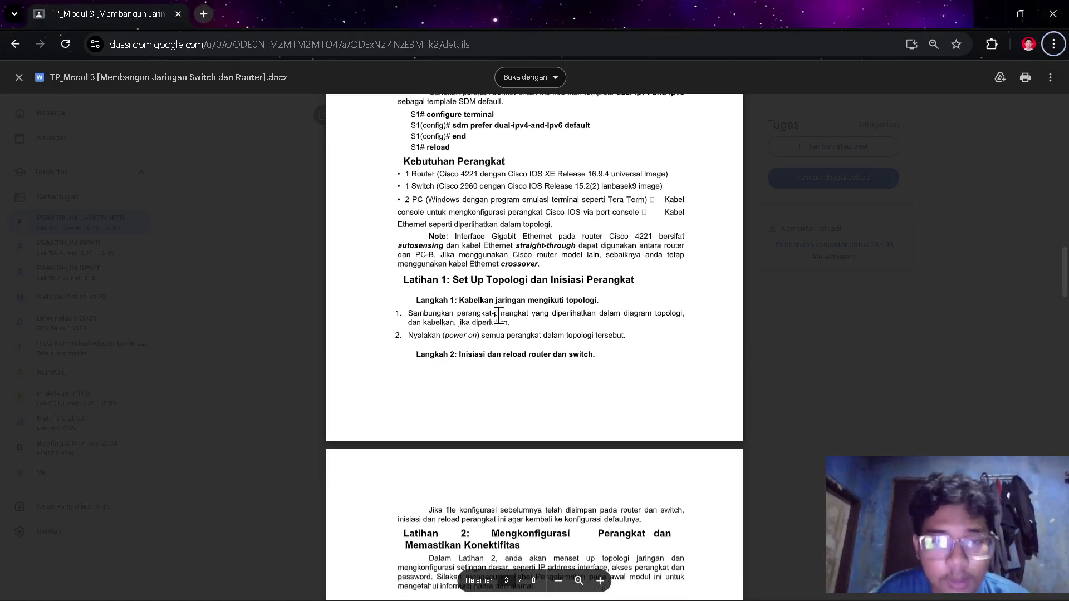
scroll(499, 317, down, 2)
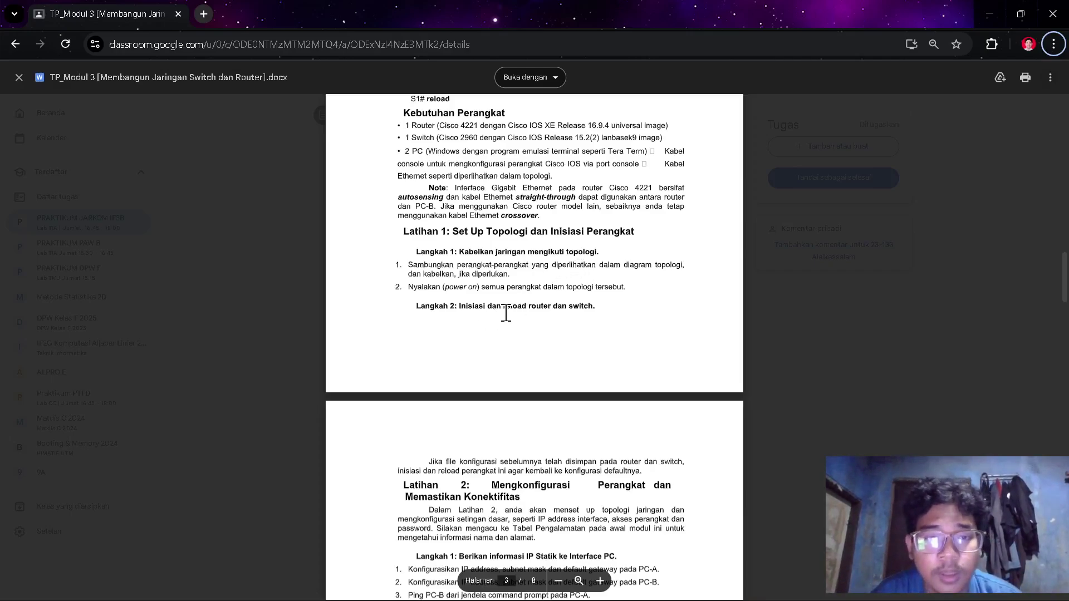
scroll(506, 313, up, 12)
scroll(506, 313, down, 1)
key(alt+Tab)
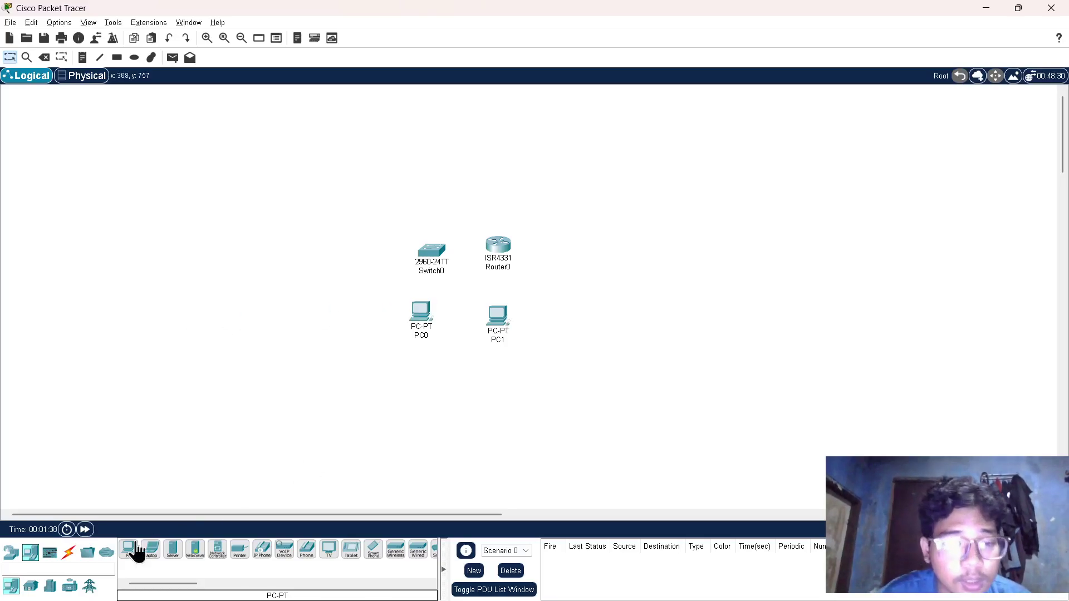
- Cable PC0's FastEthernet0 to Switch0's FastEthernet0/6 with a copper straight-through cable
click(68, 553)
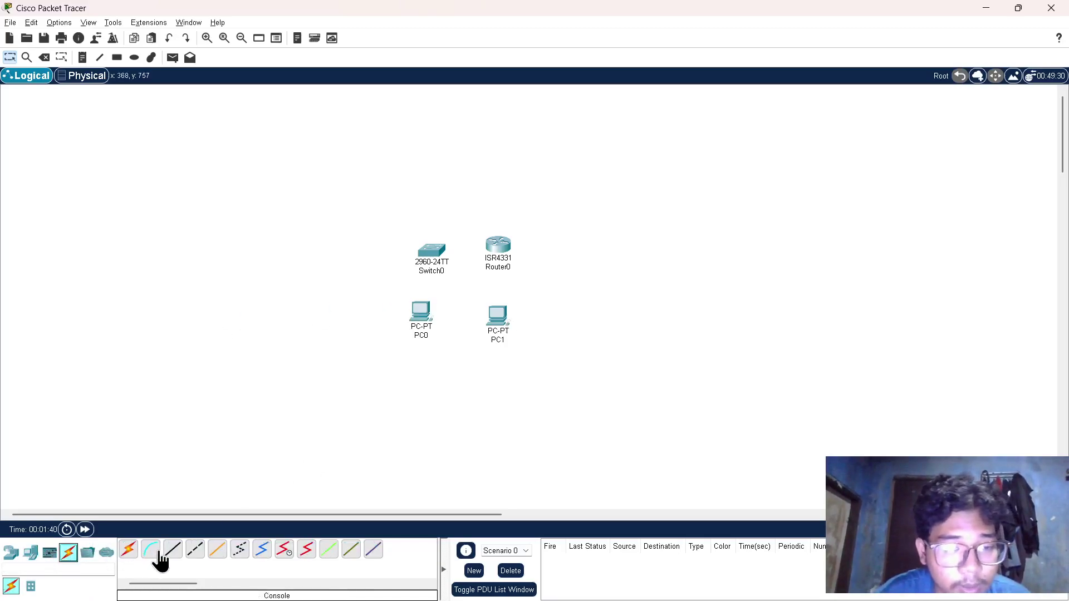
click(170, 552)
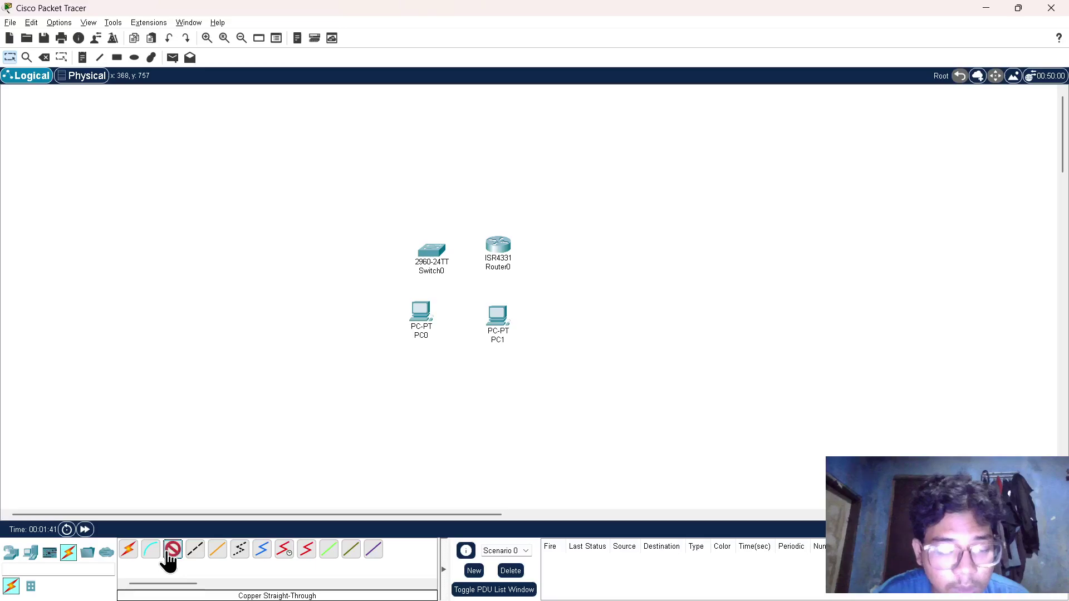
click(423, 315)
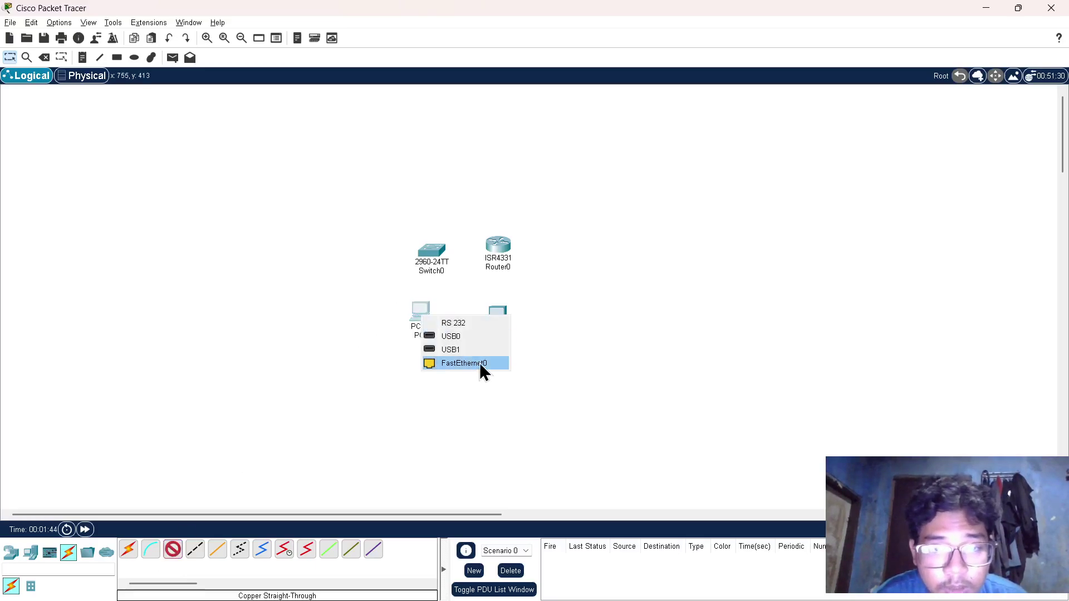
click(465, 363)
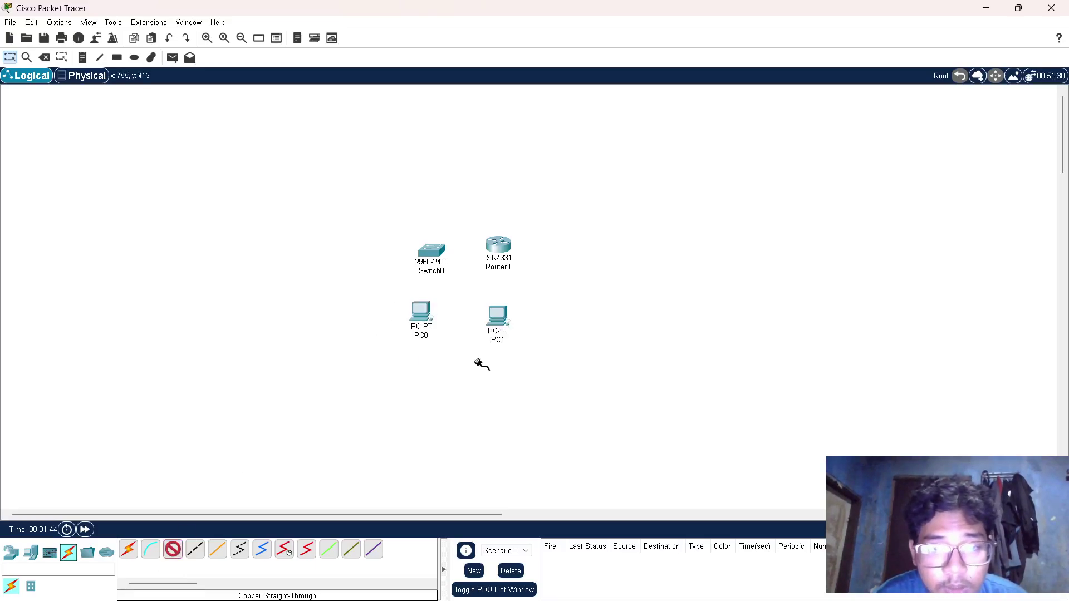
click(430, 255)
click(432, 256)
key(alt+Tab)
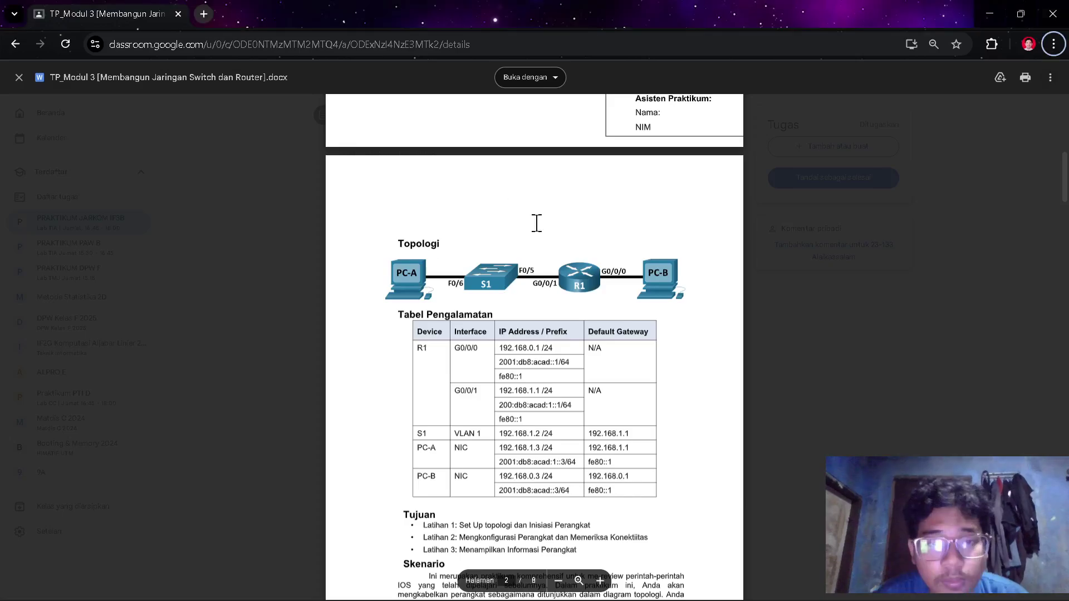
key(alt+Tab)
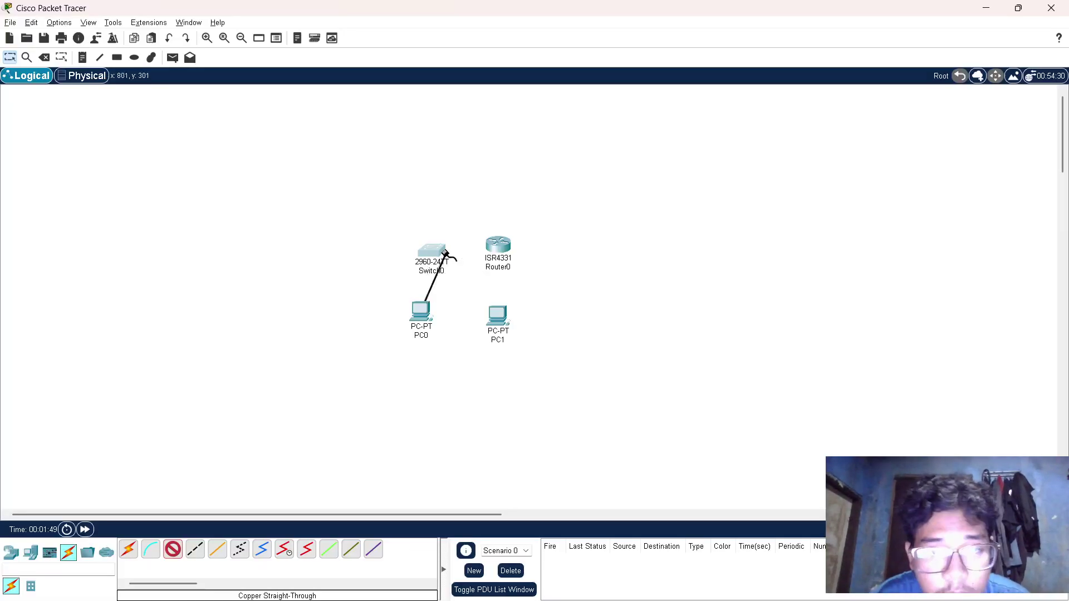
click(437, 255)
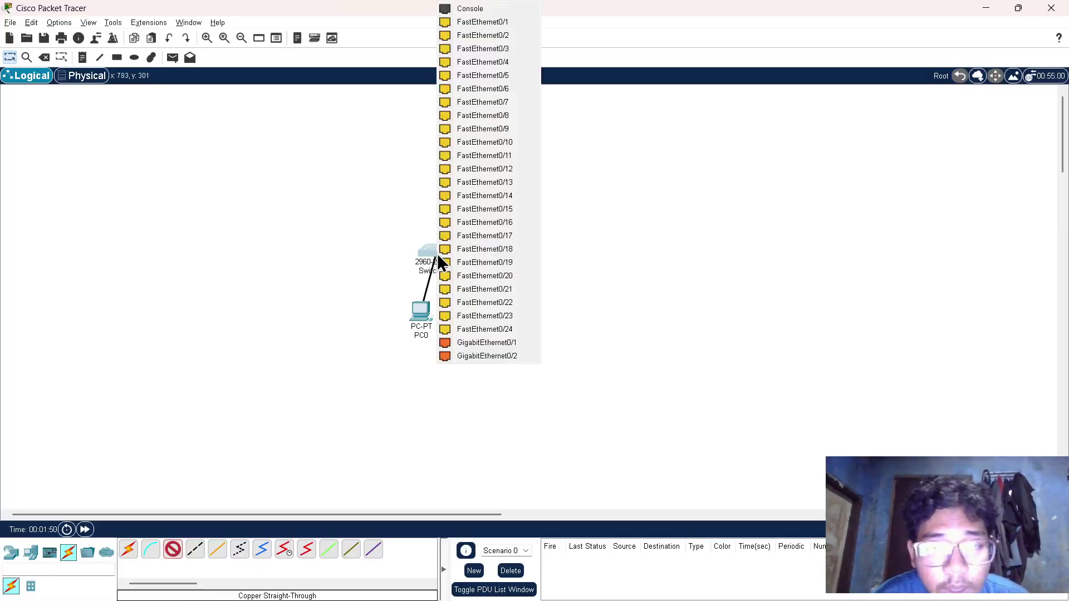
click(515, 93)
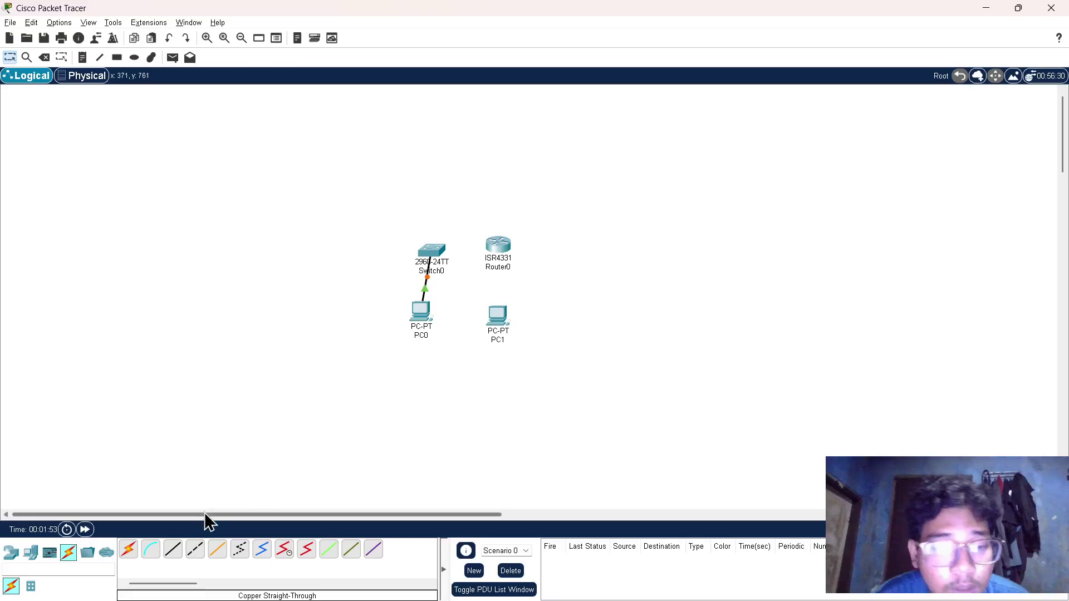
- Cable Switch0's FastEthernet0/5 to Router0's GigabitEthernet0/0/1
click(173, 550)
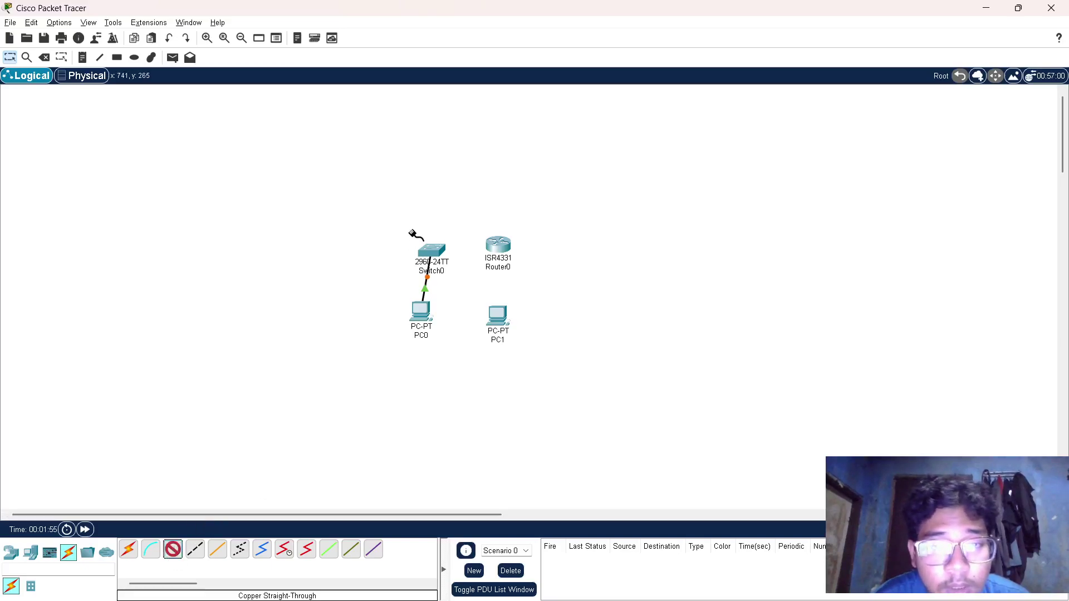
click(437, 259)
click(540, 75)
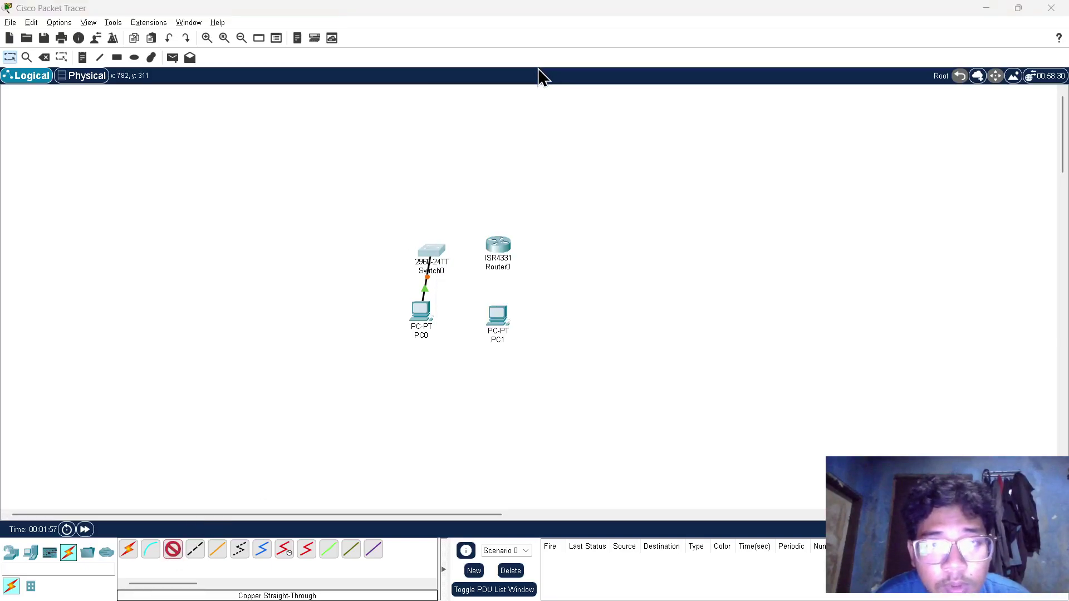
key(alt+Tab)
key(alt+Tab)
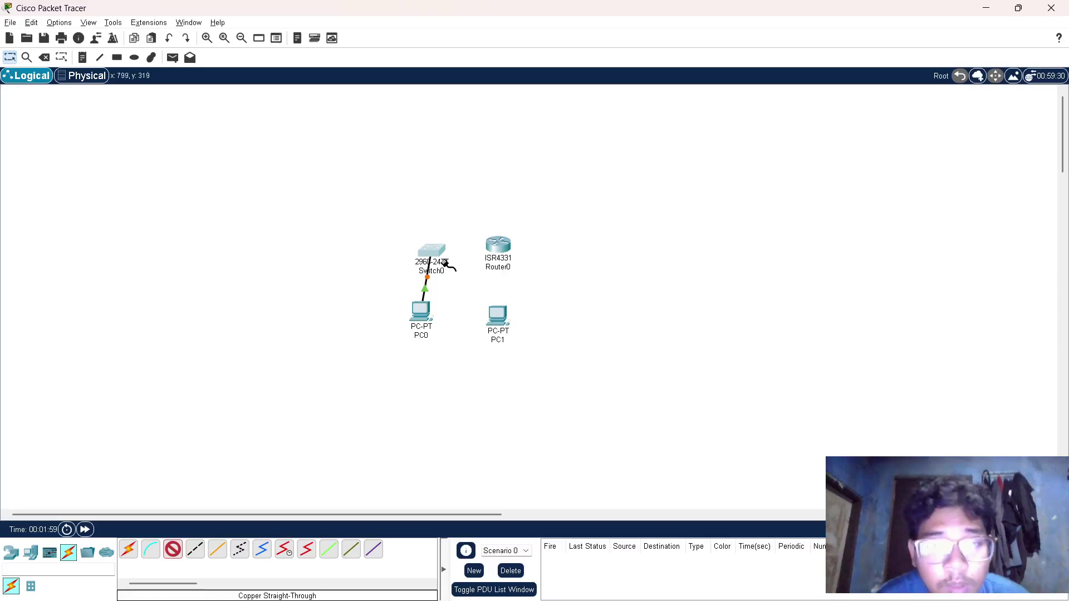
click(437, 255)
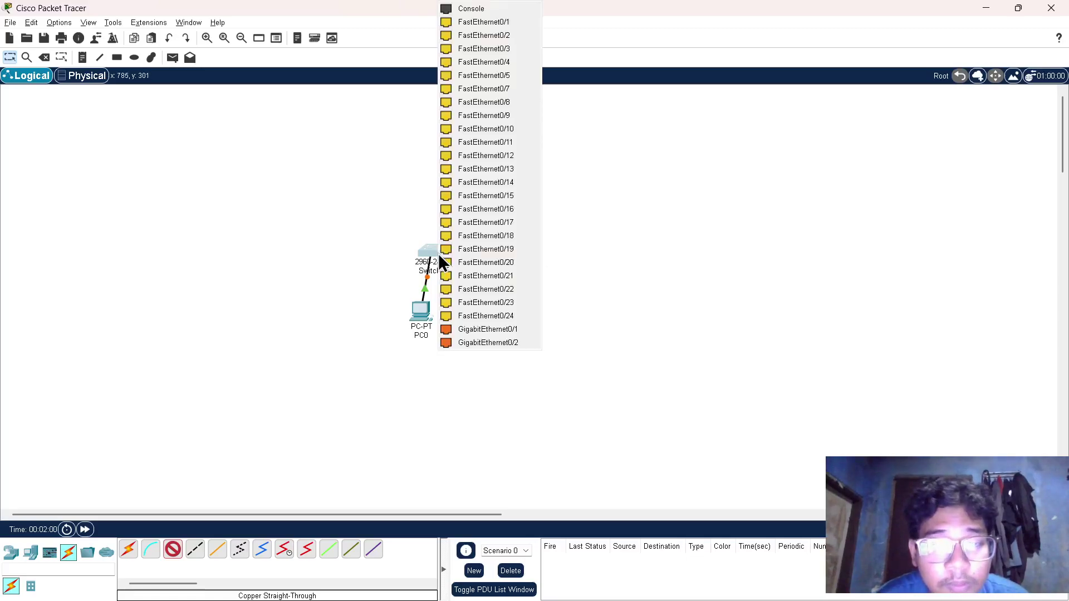
click(529, 78)
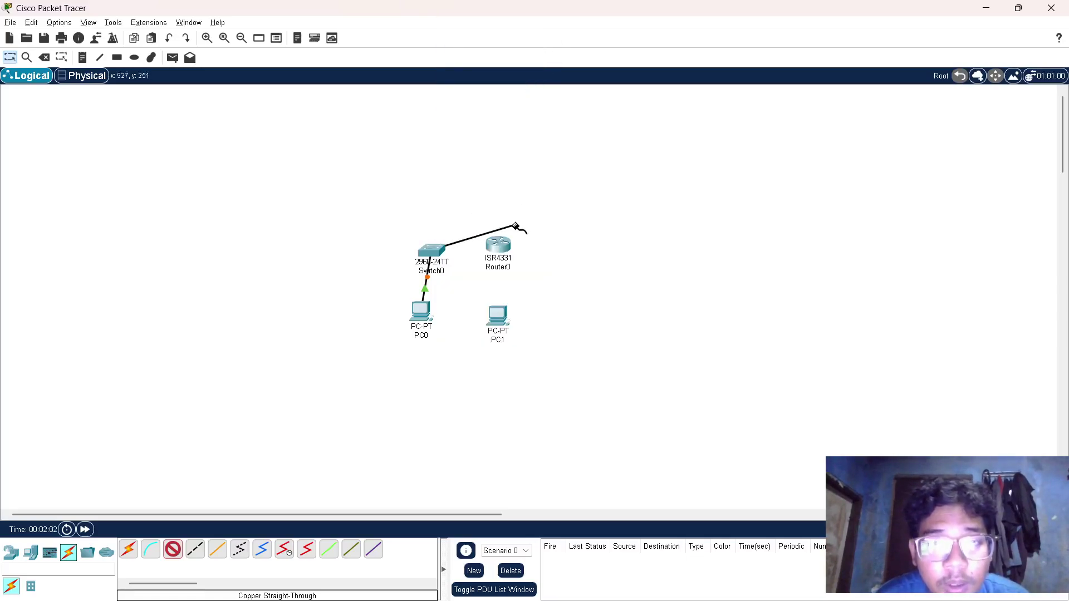
click(498, 249)
click(532, 295)
key(alt+Tab)
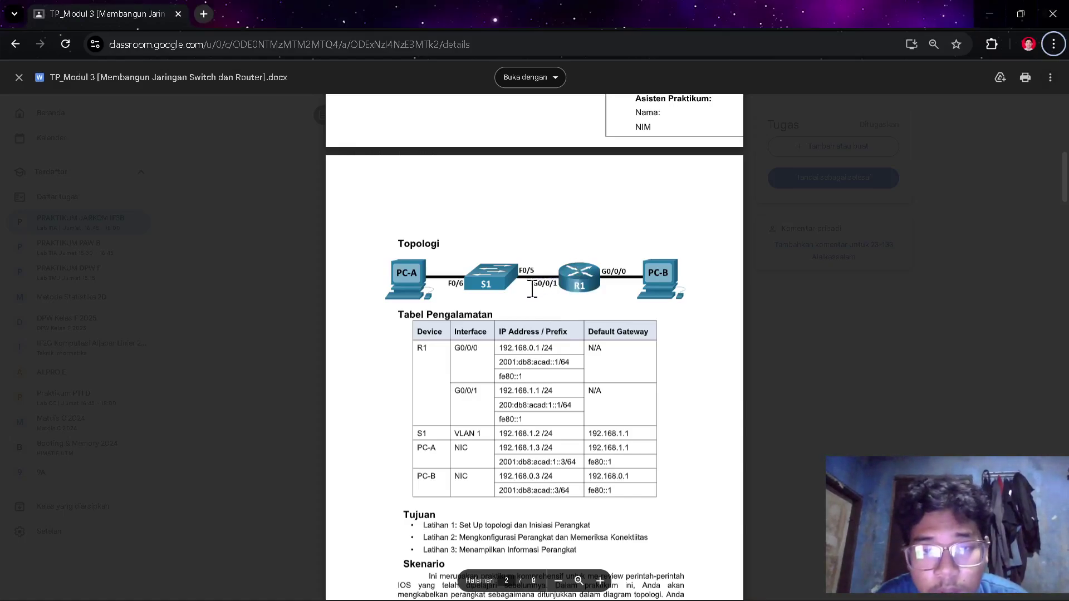
key(alt+Tab)
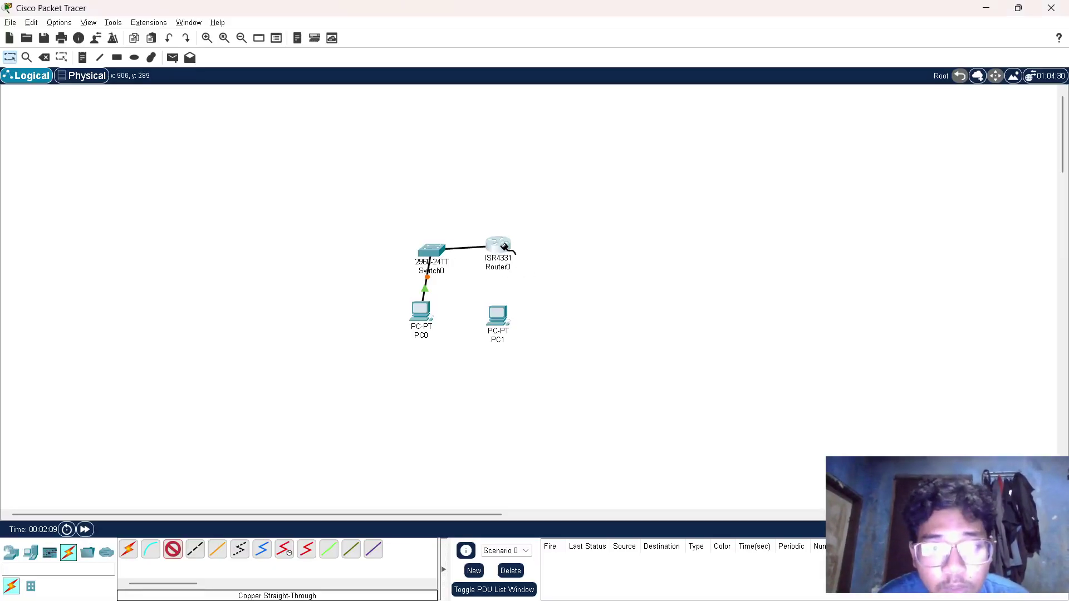
click(508, 247)
click(583, 311)
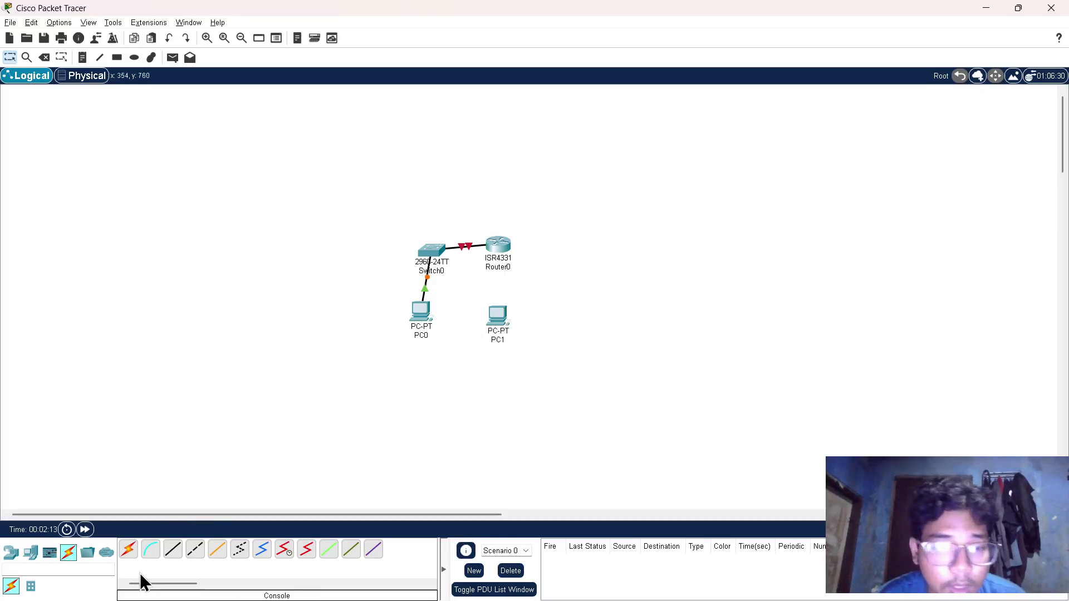
- Cable Router0's GigabitEthernet0/0/0 to PC1's FastEthernet0, then view the lab topology page
click(173, 554)
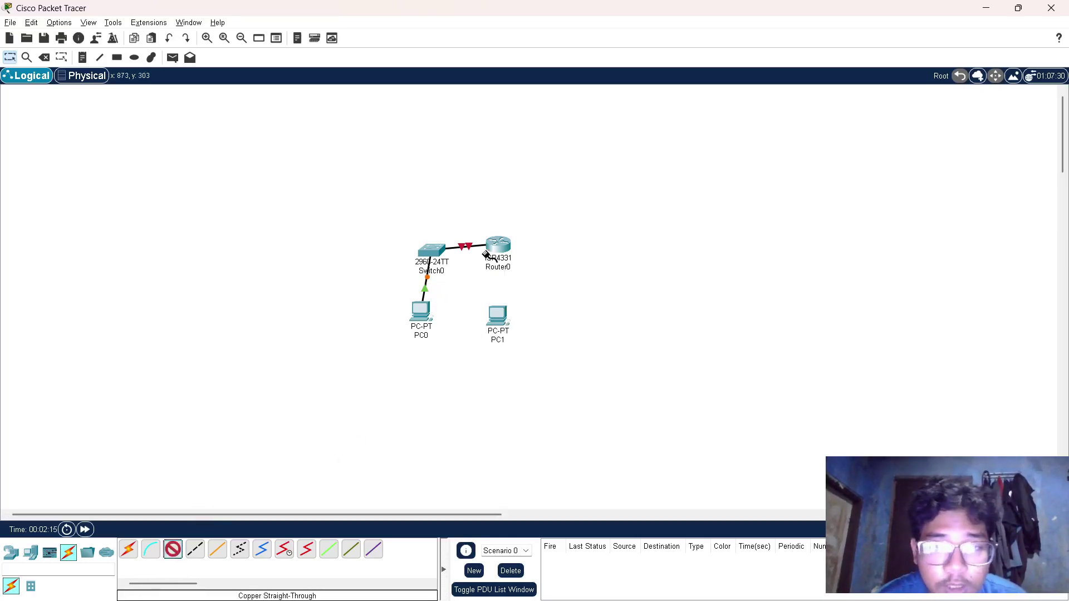
click(503, 246)
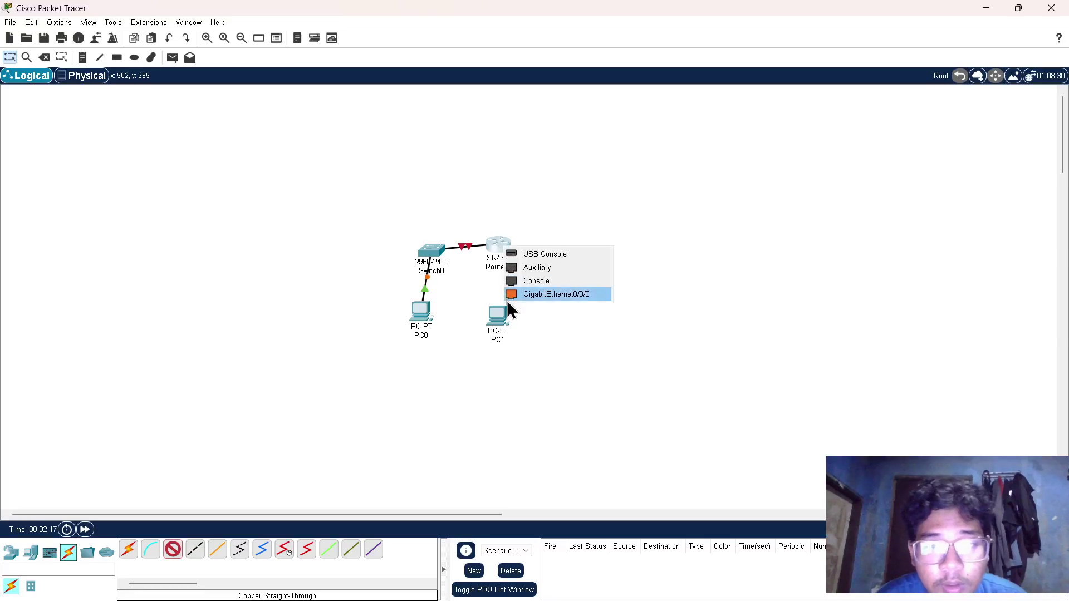
click(525, 295)
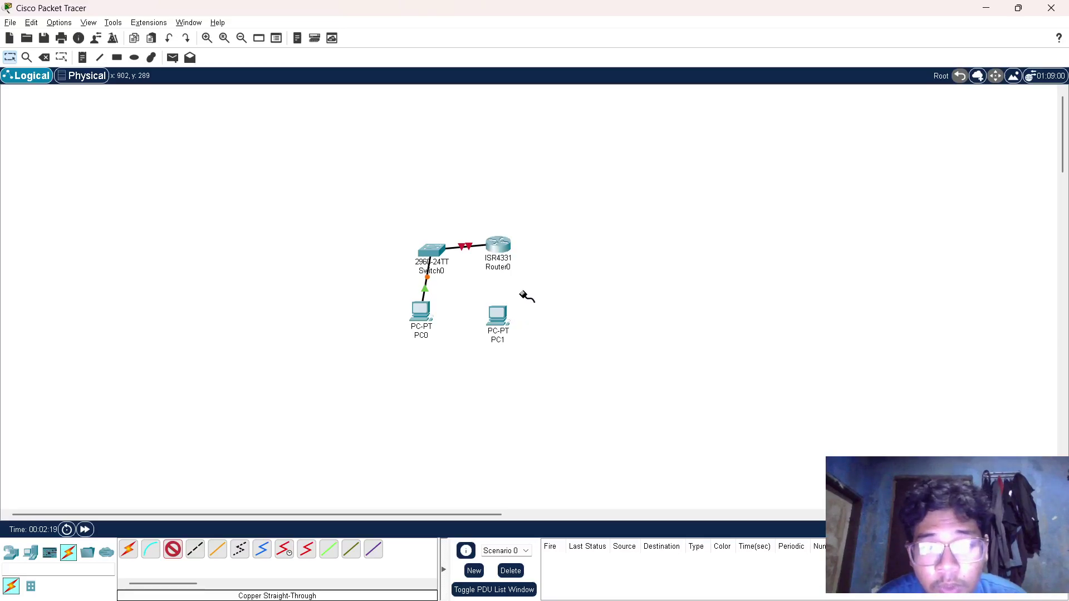
click(498, 316)
click(552, 364)
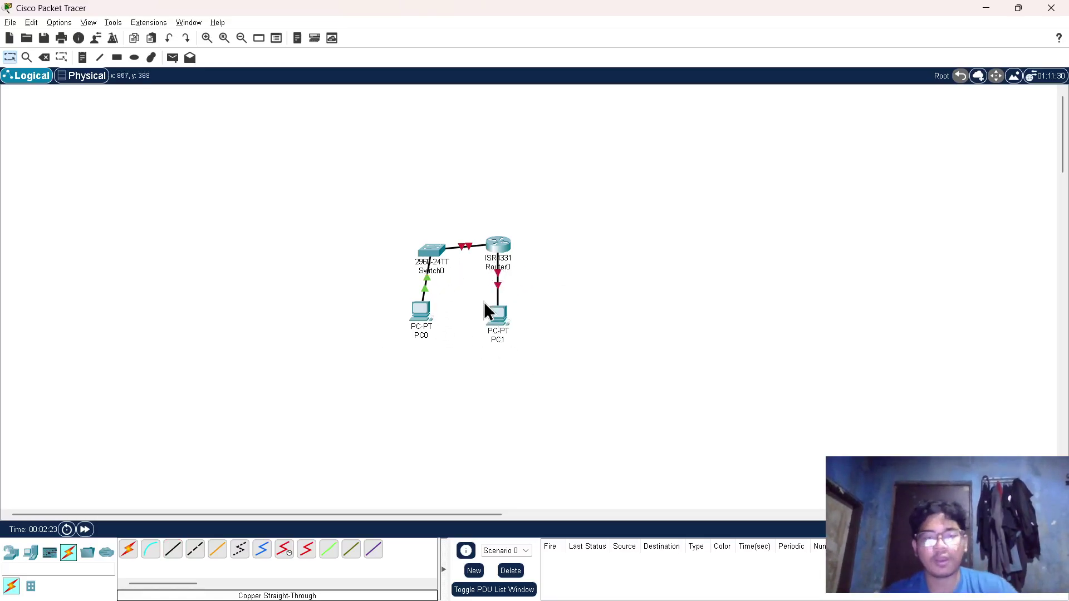
key(alt+Tab)
scroll(475, 393, down, 8)
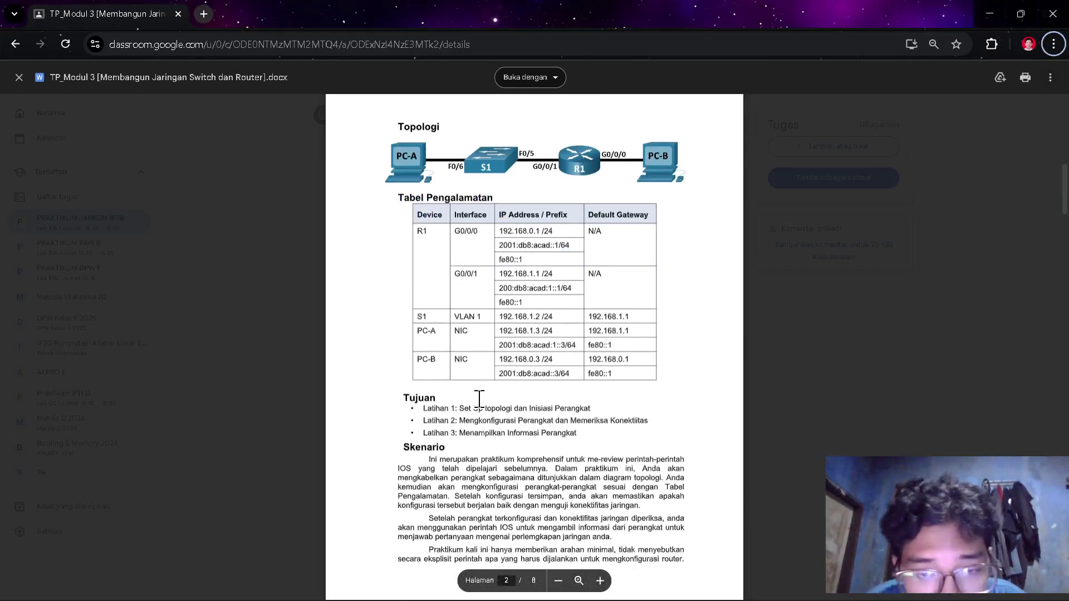
- Read the document from Skenario to Latihan 2's PC IP steps, ending on Packet Tracer
scroll(479, 399, down, 8)
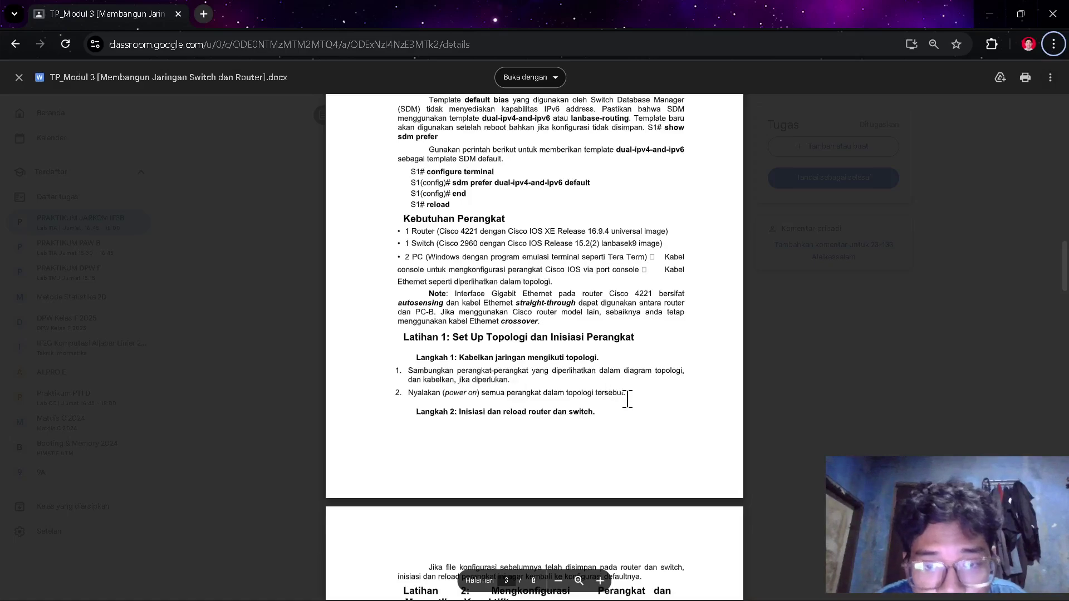
key(alt+Tab)
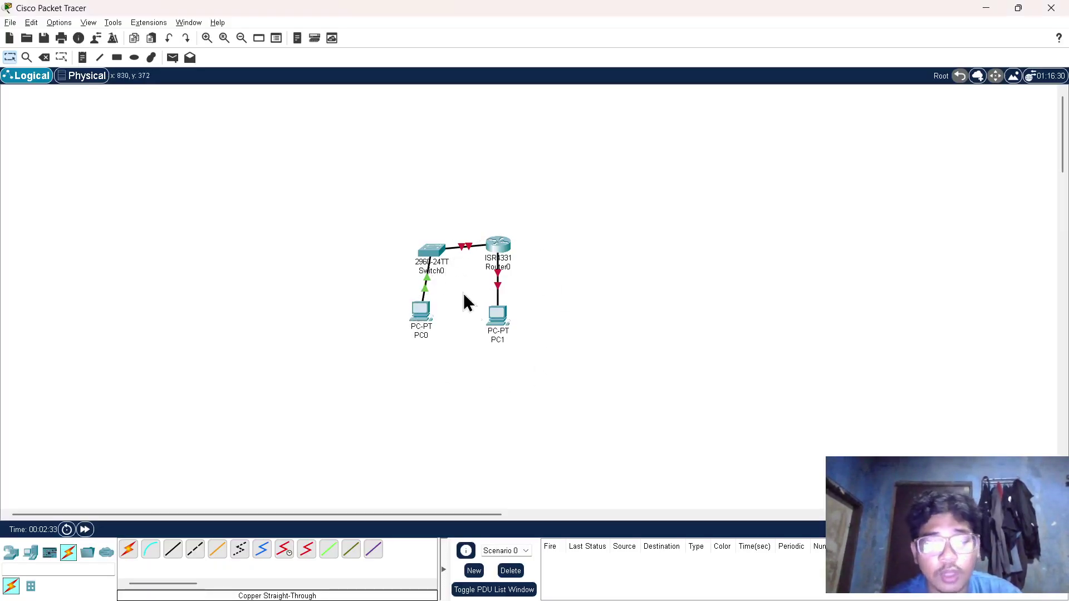
key(alt+Tab)
scroll(576, 386, down, 3)
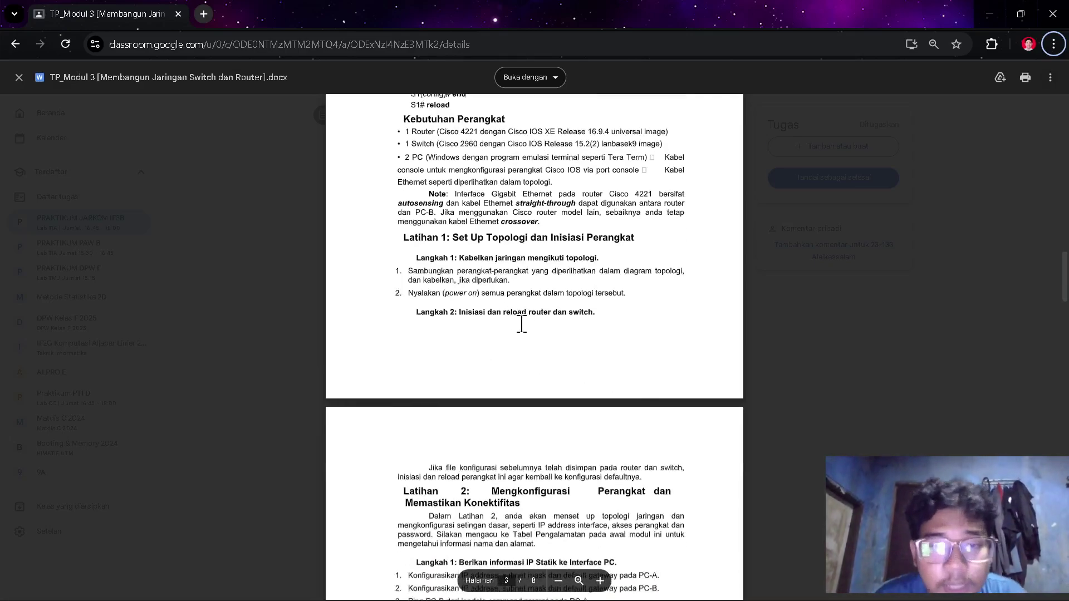
scroll(535, 325, down, 2)
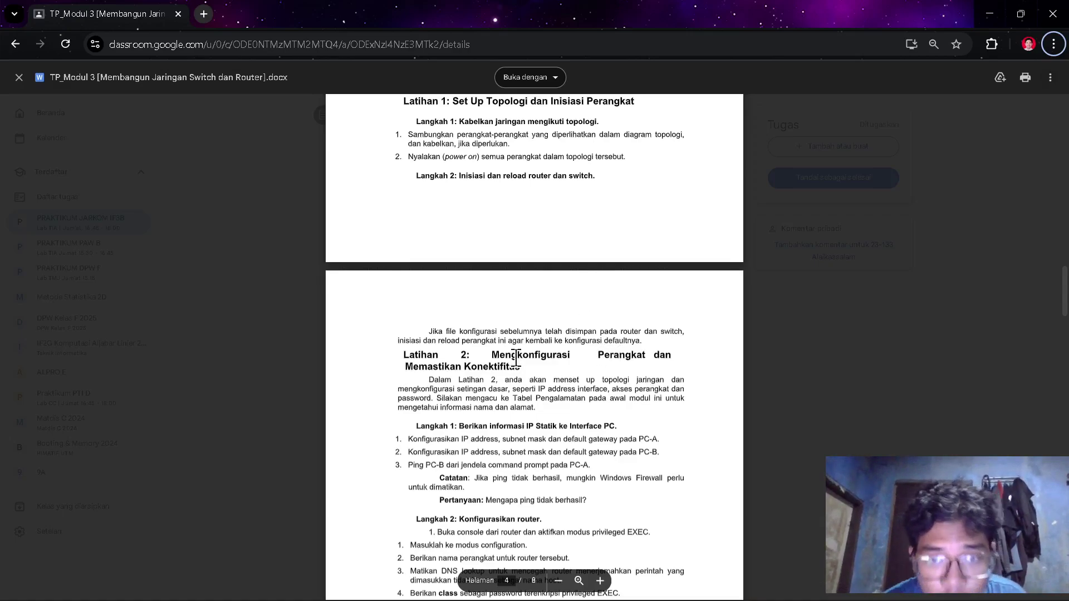
key(alt+Tab)
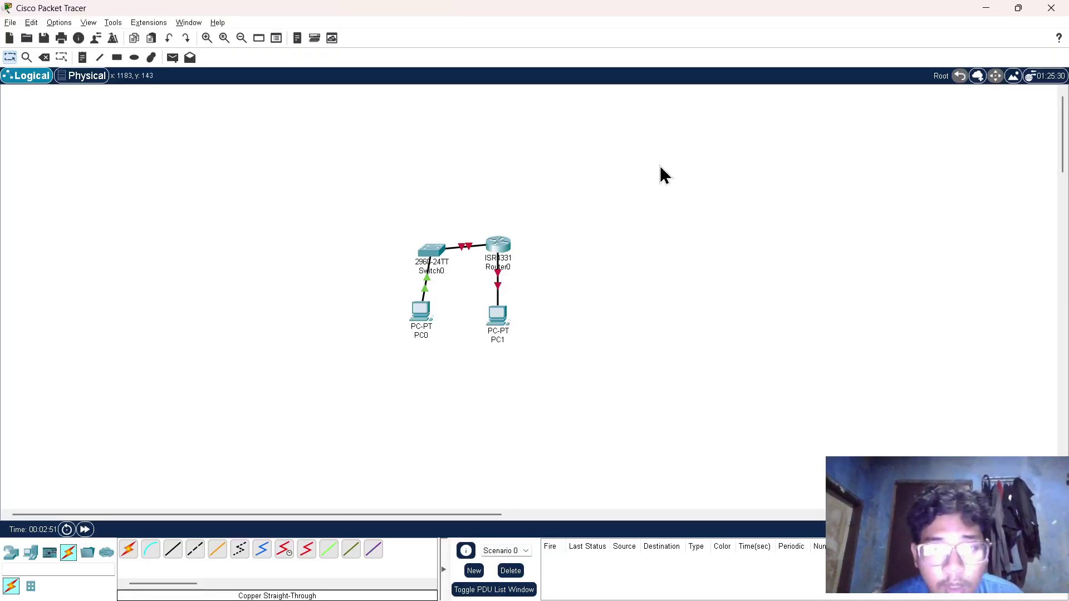
key(alt+Tab)
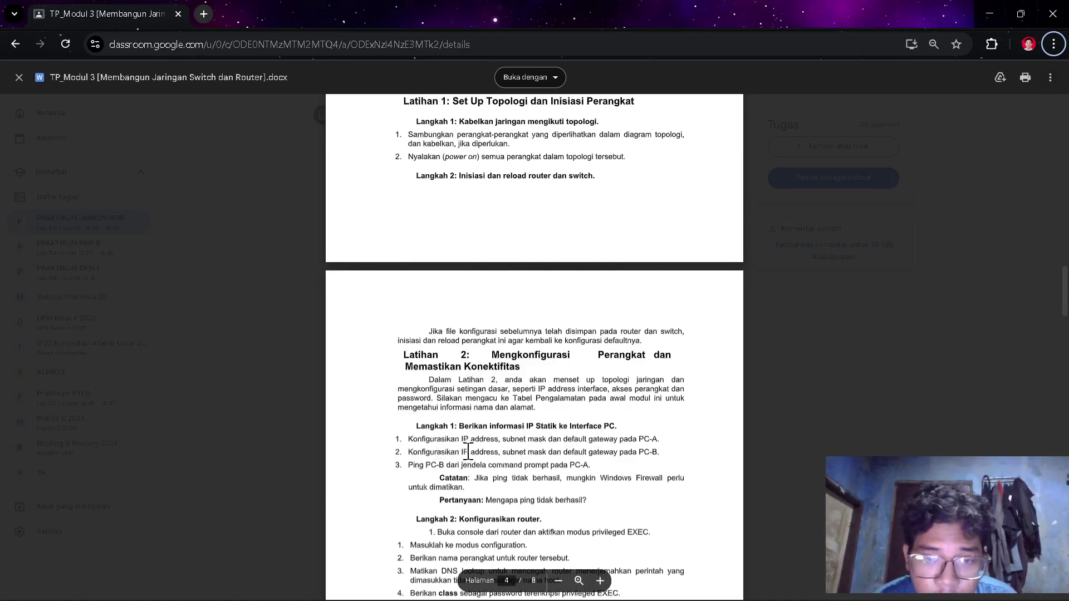
key(alt+Tab)
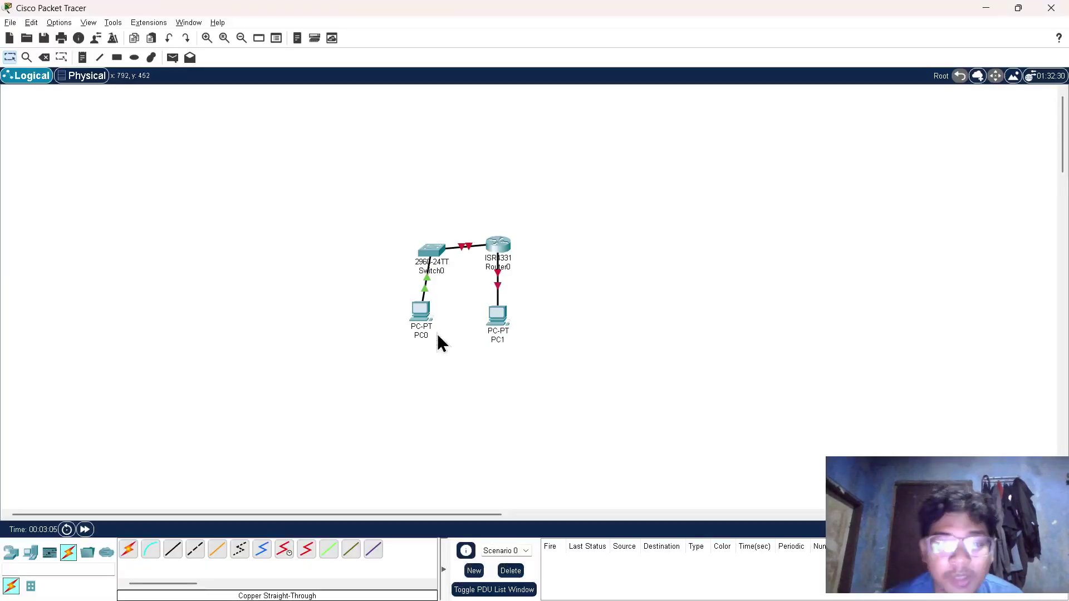
- Open PC0's IP Configuration and set its IPv4 address to 192.168.1.3 from the addressing table
click(421, 321)
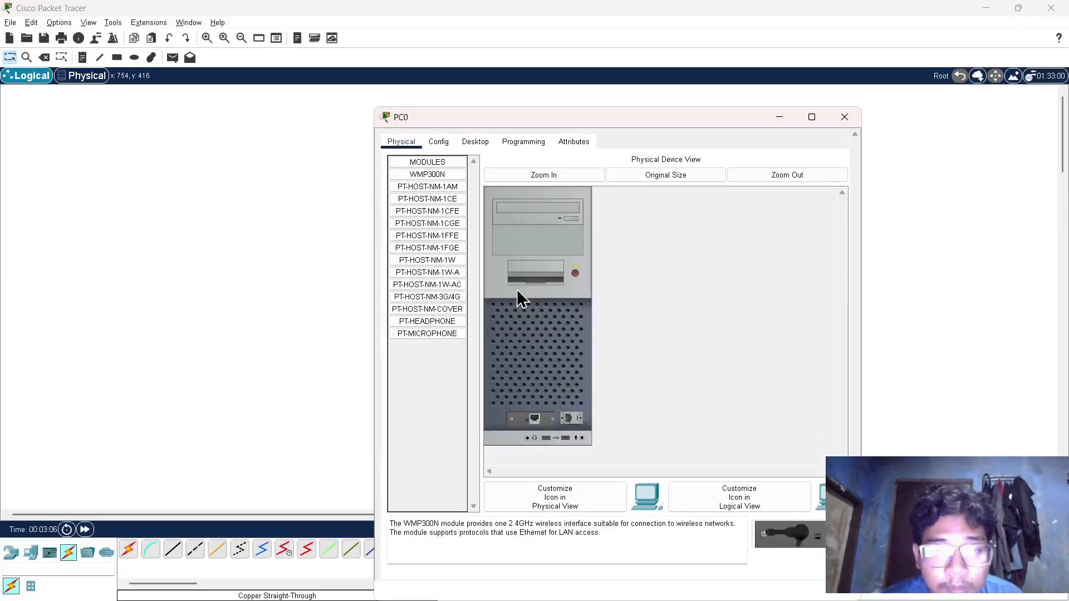
click(485, 144)
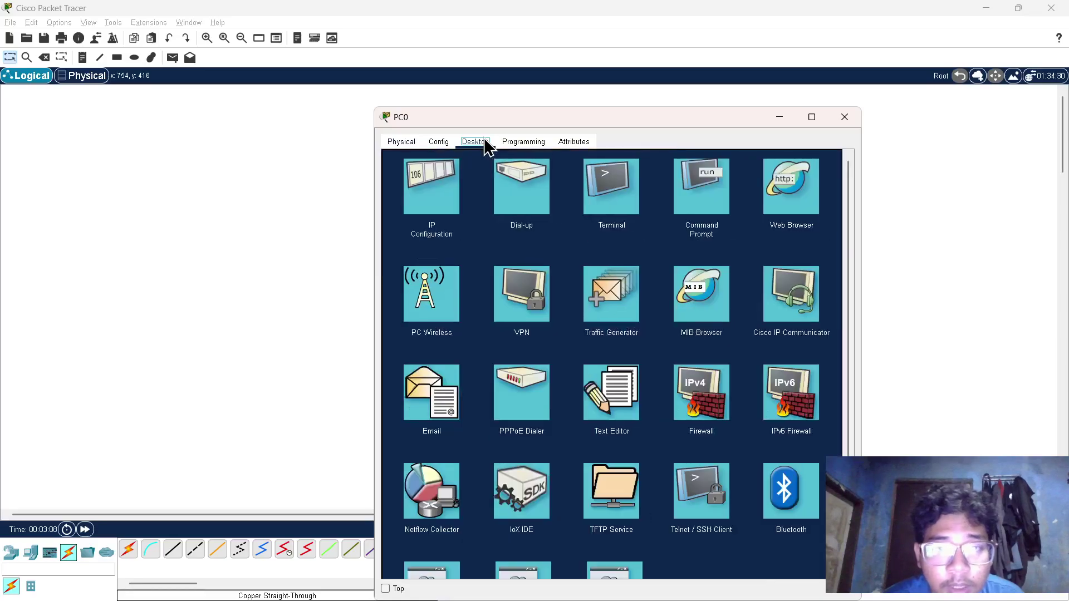
click(429, 215)
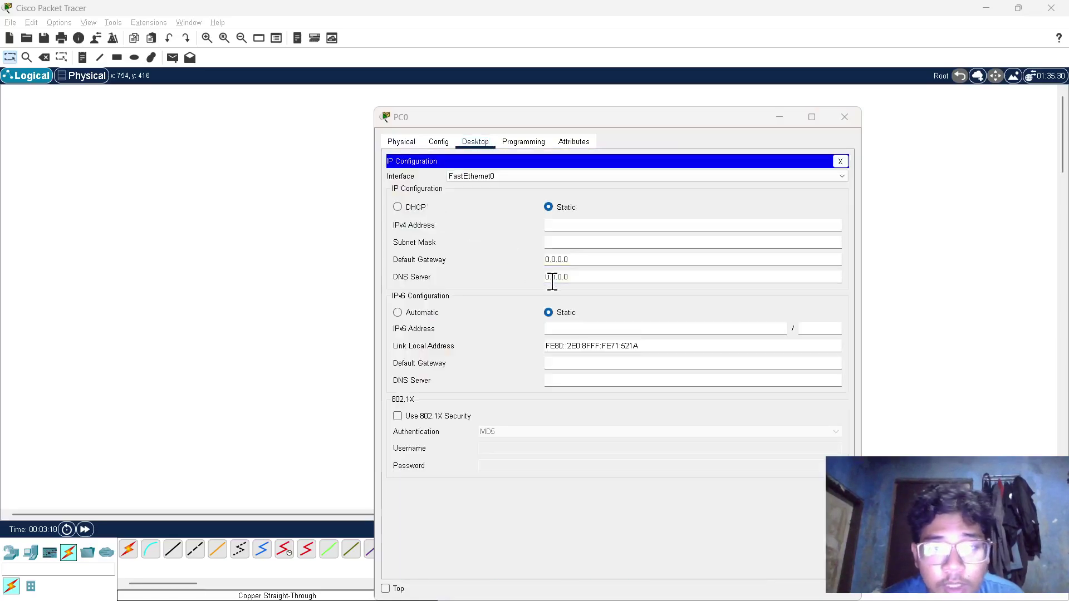
key(alt+Tab)
key(Tab)
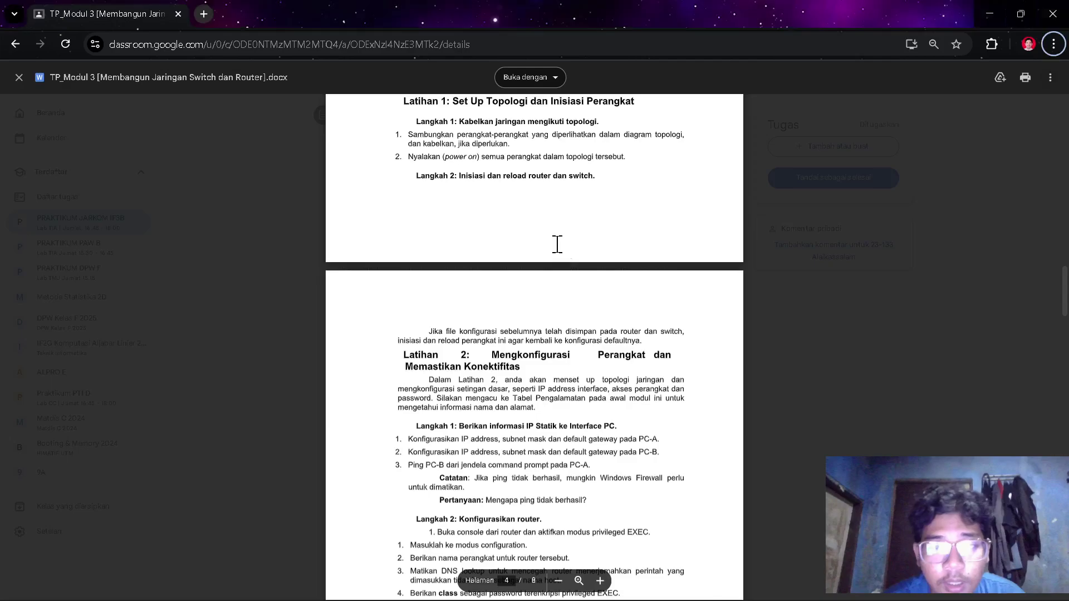
scroll(557, 244, up, 20)
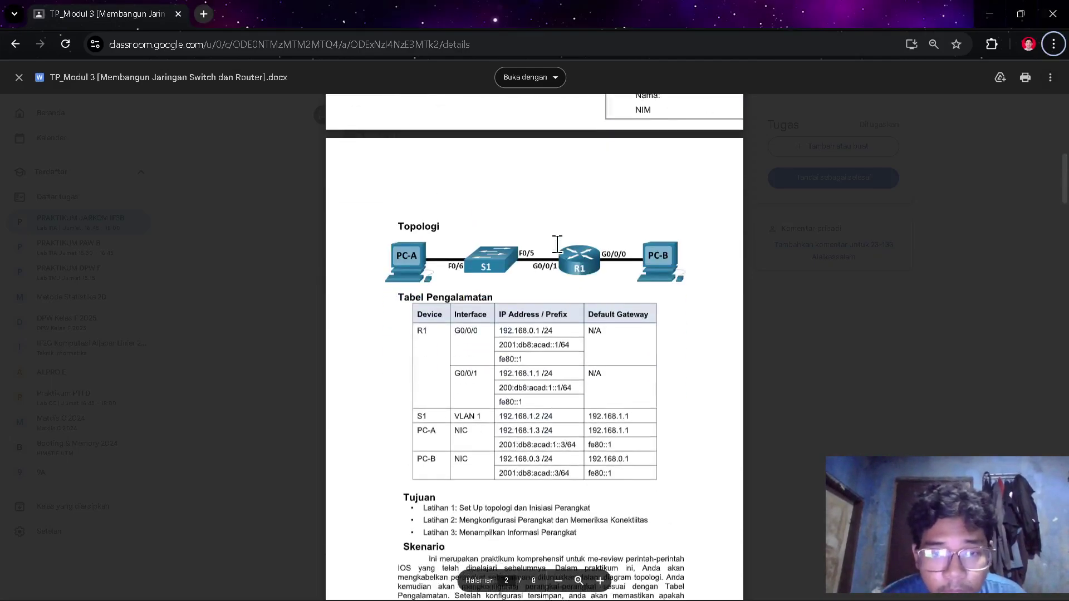
scroll(557, 244, down, 1)
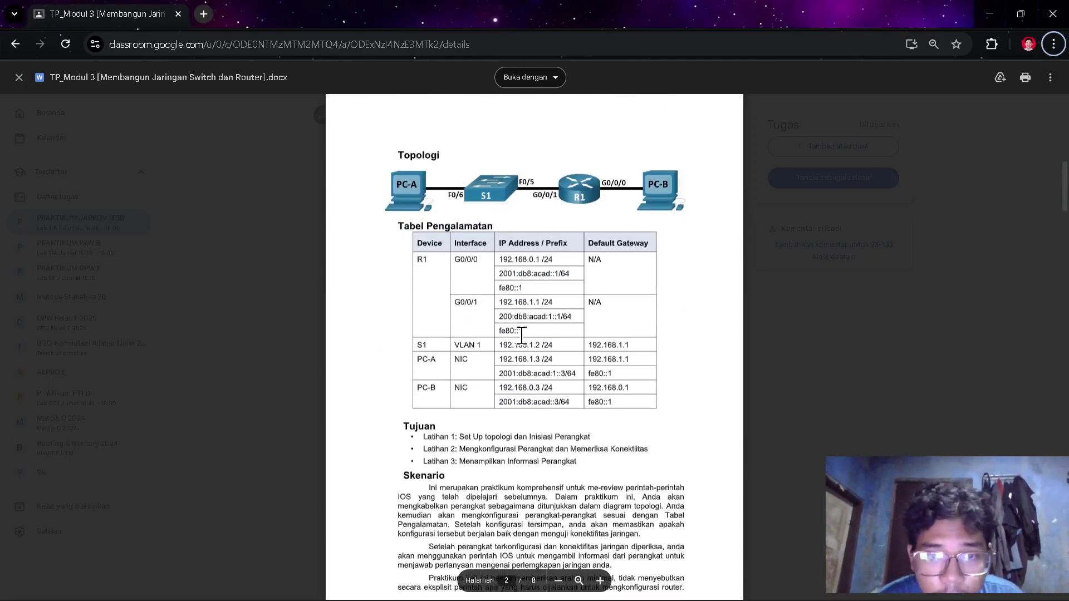
drag(499, 359, 541, 354)
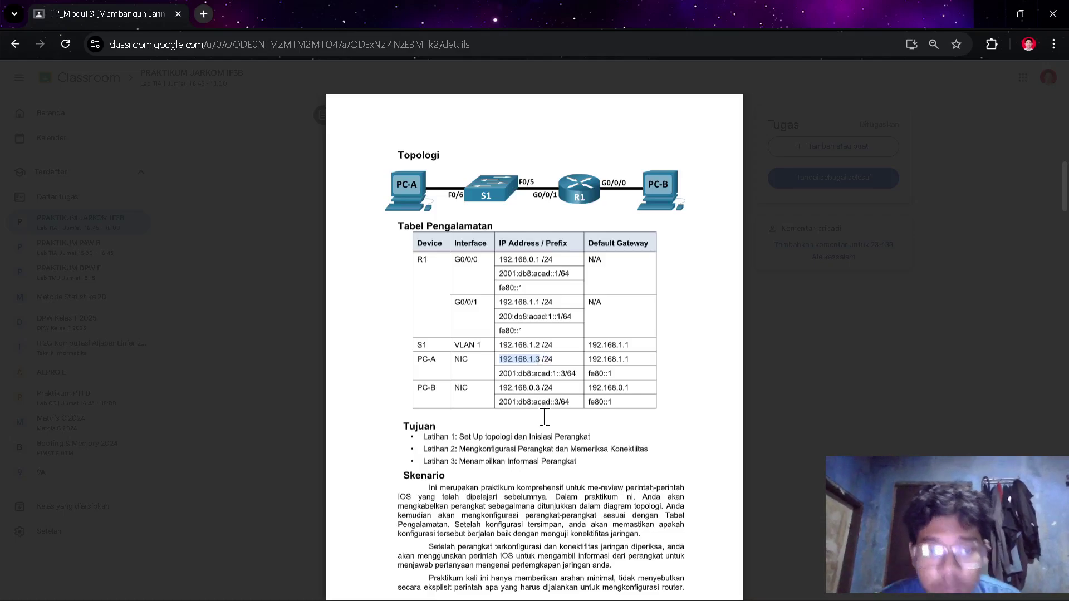
key(alt+Tab)
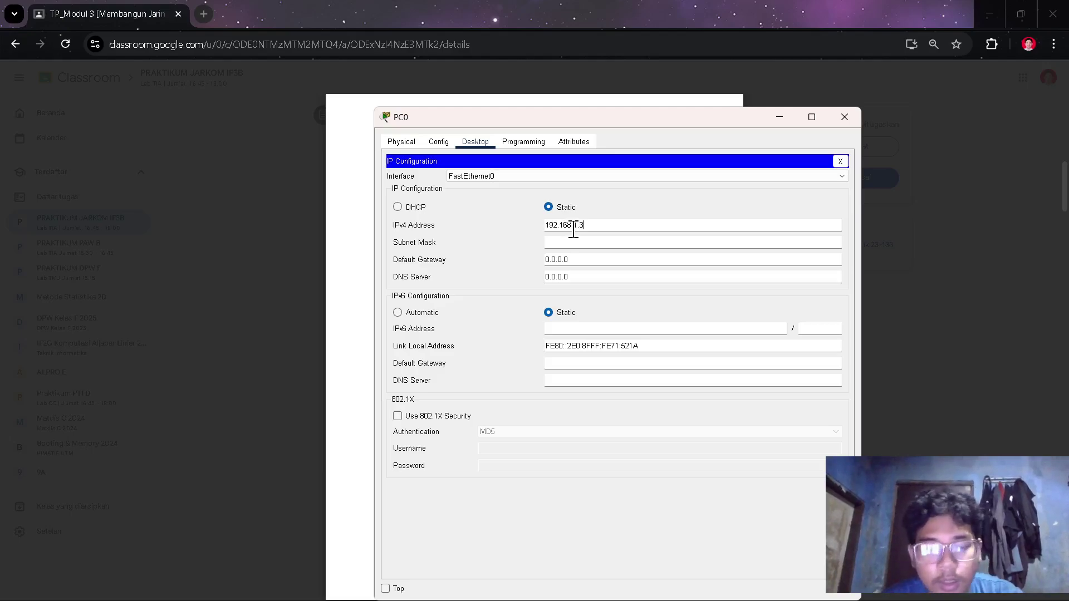
key(Tab)
- Set PC0's default gateway to 192.168.1.1 and close its window
key(alt+Tab)
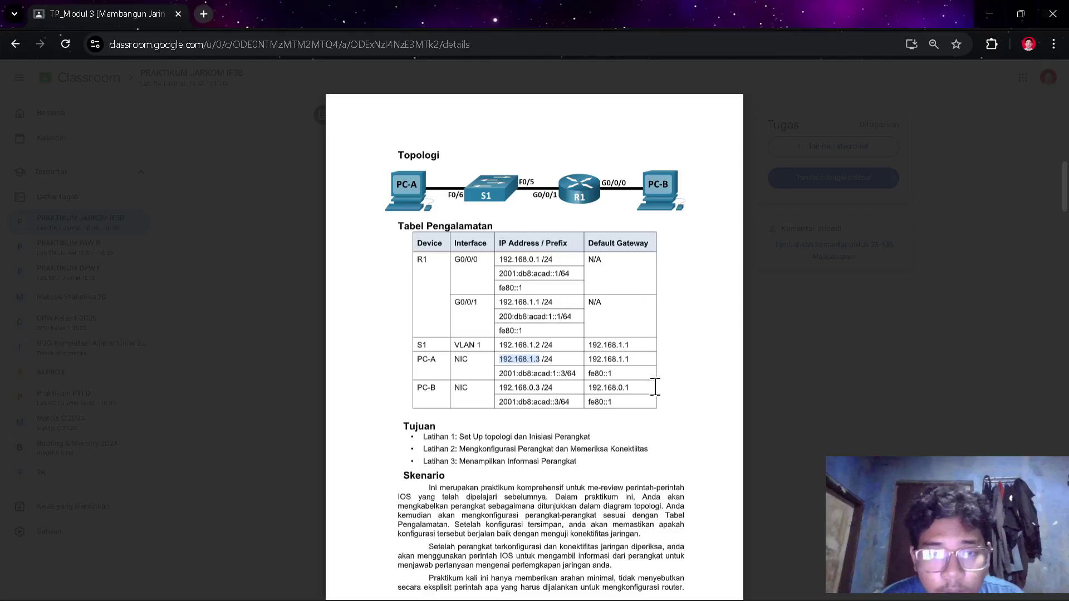
double_click(618, 360)
key(ctrl+c)
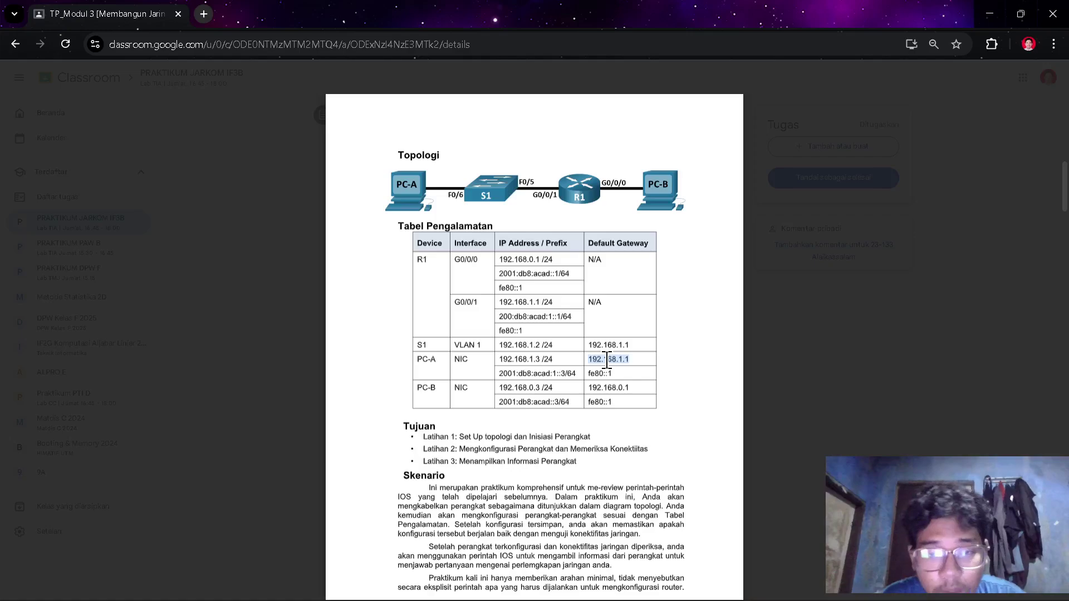
key(alt+Tab)
drag(578, 259, 530, 263)
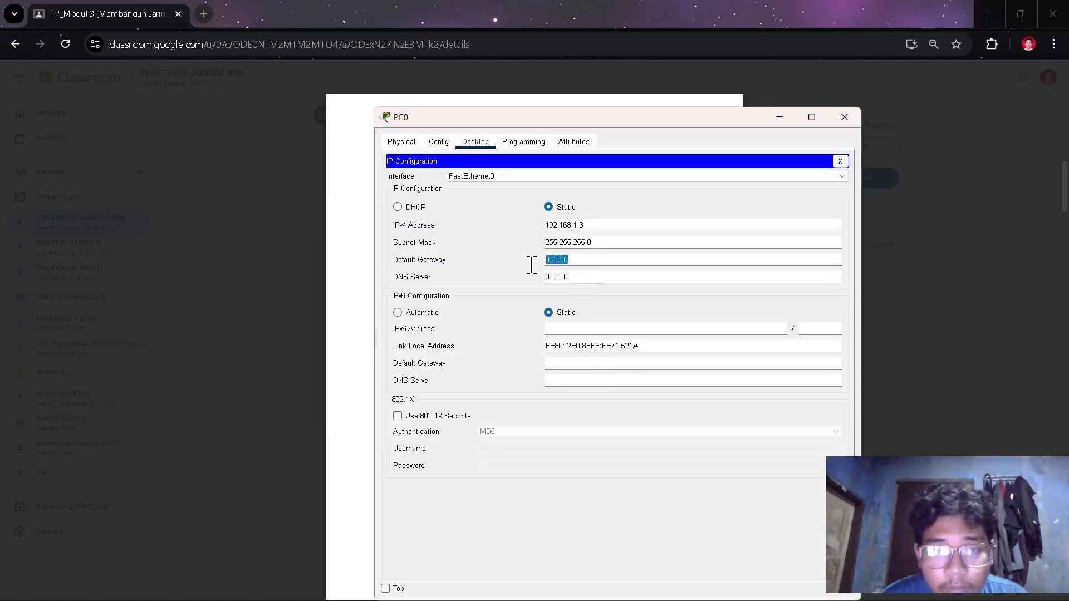
key(ctrl+v)
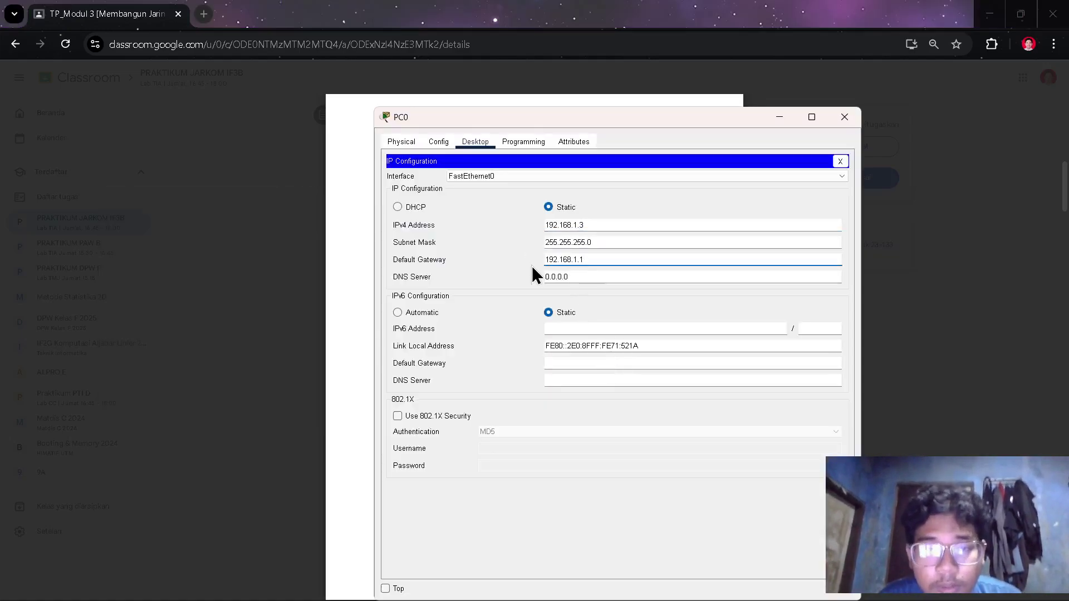
click(833, 118)
key(alt+Tab)
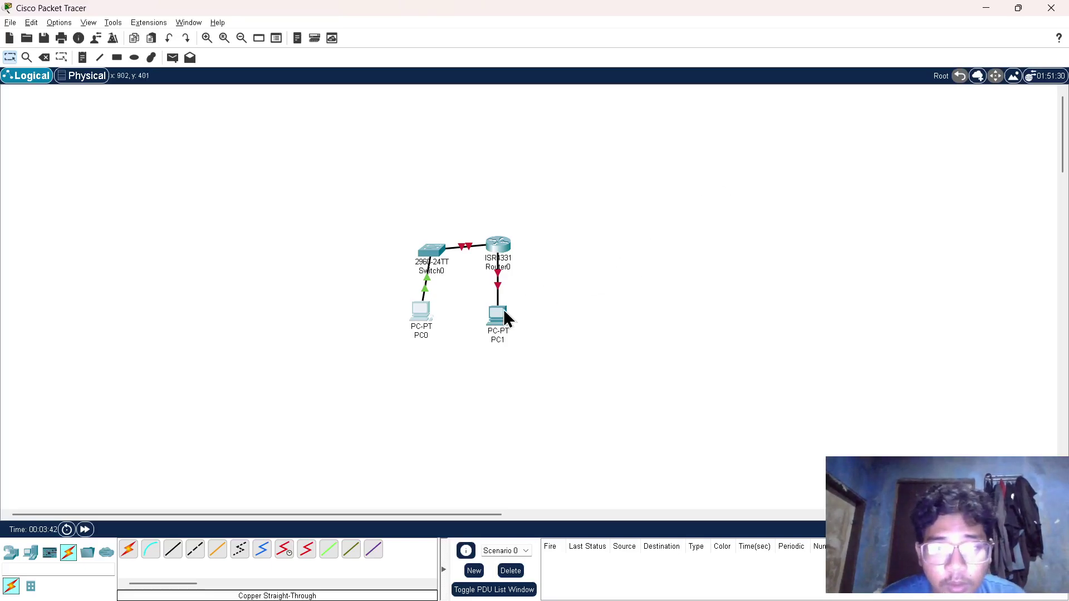
- Open PC1's IP Configuration and set its IPv4 address to 192.168.0.3
click(502, 314)
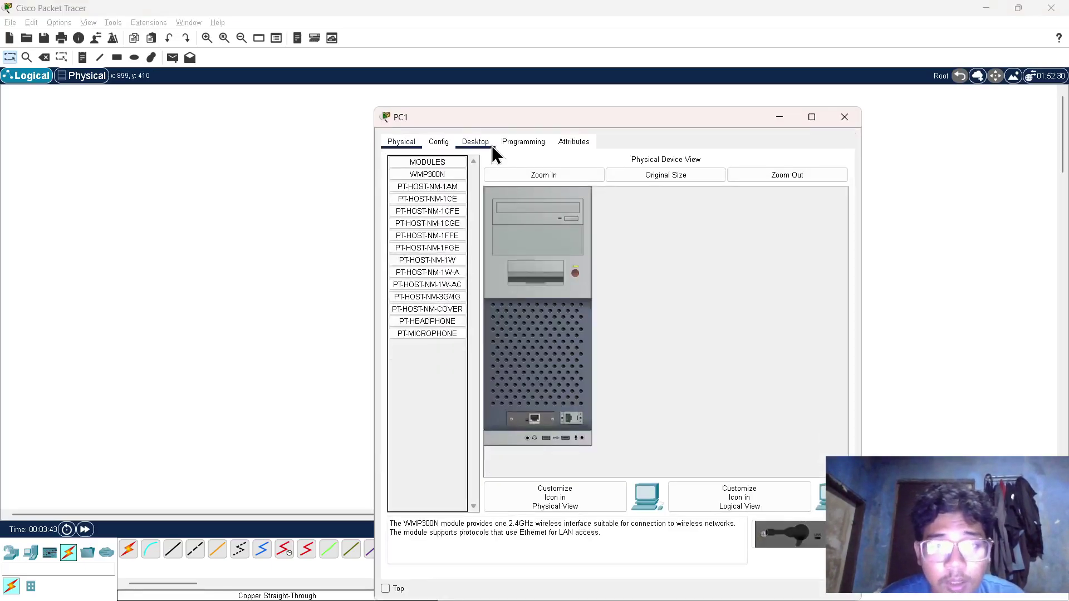
click(486, 145)
click(440, 173)
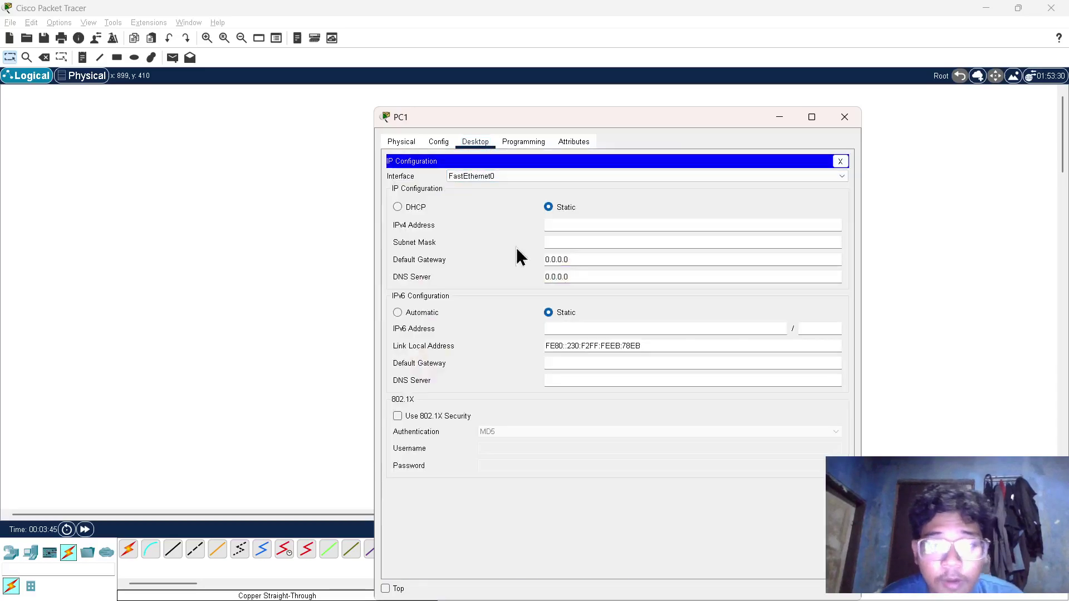
key(alt+Tab)
key(alt+Tab)
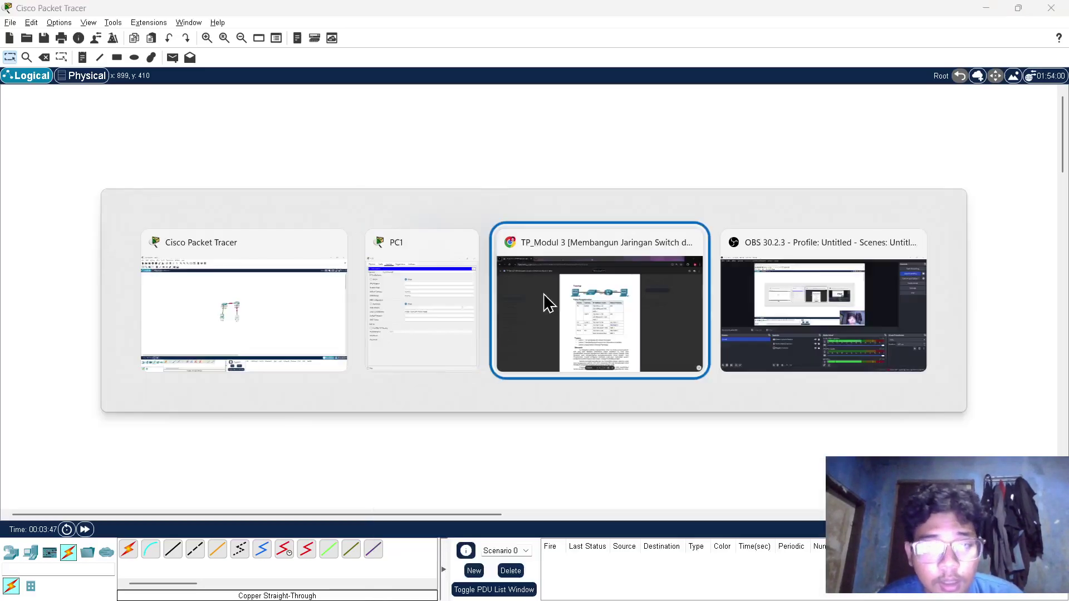
click(546, 305)
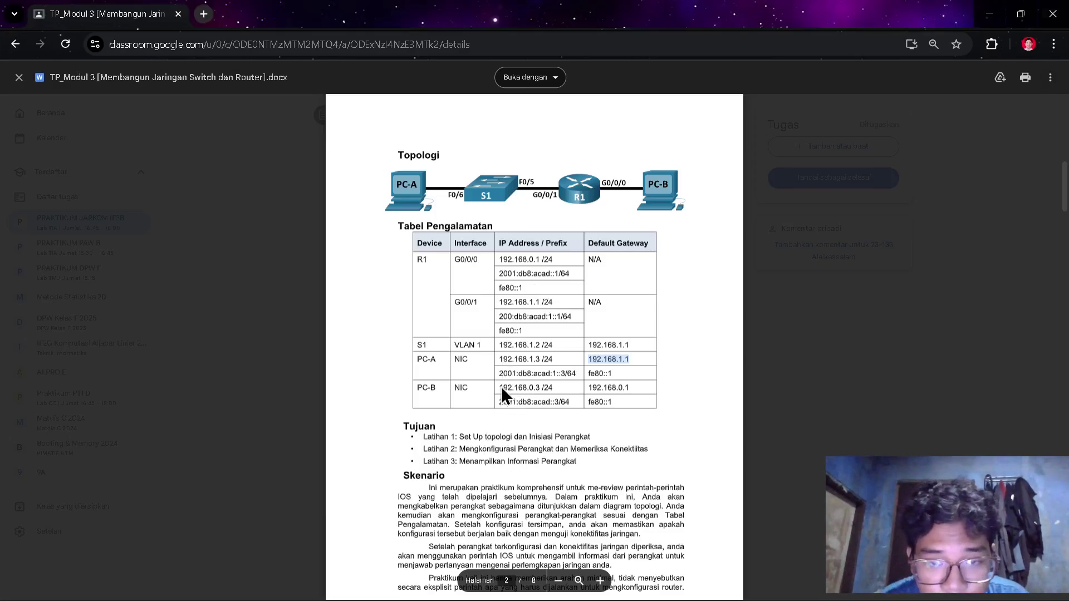
drag(540, 387, 503, 387)
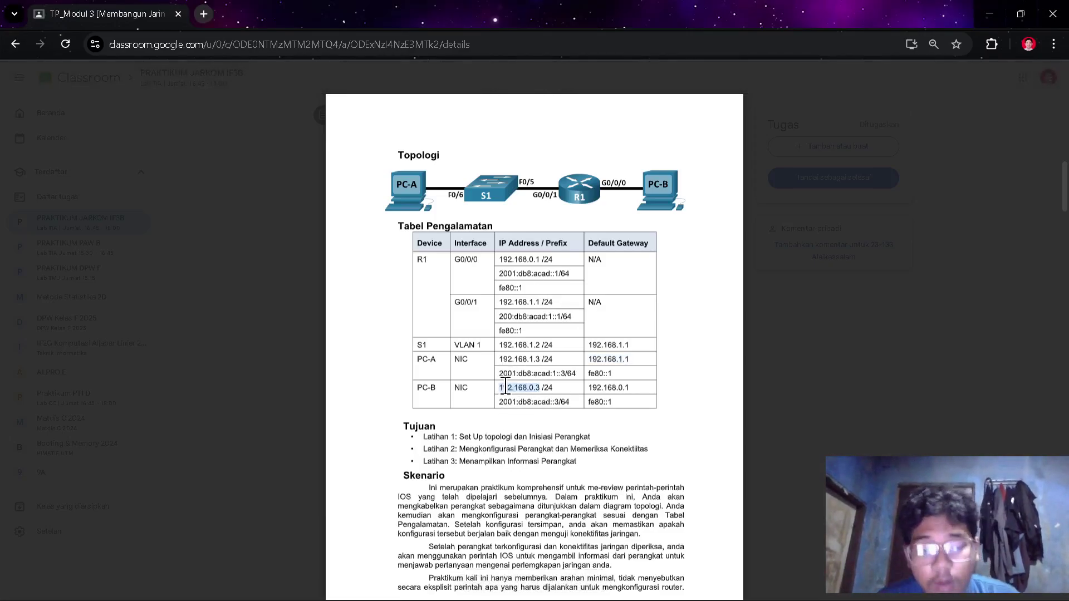
key(alt+Tab)
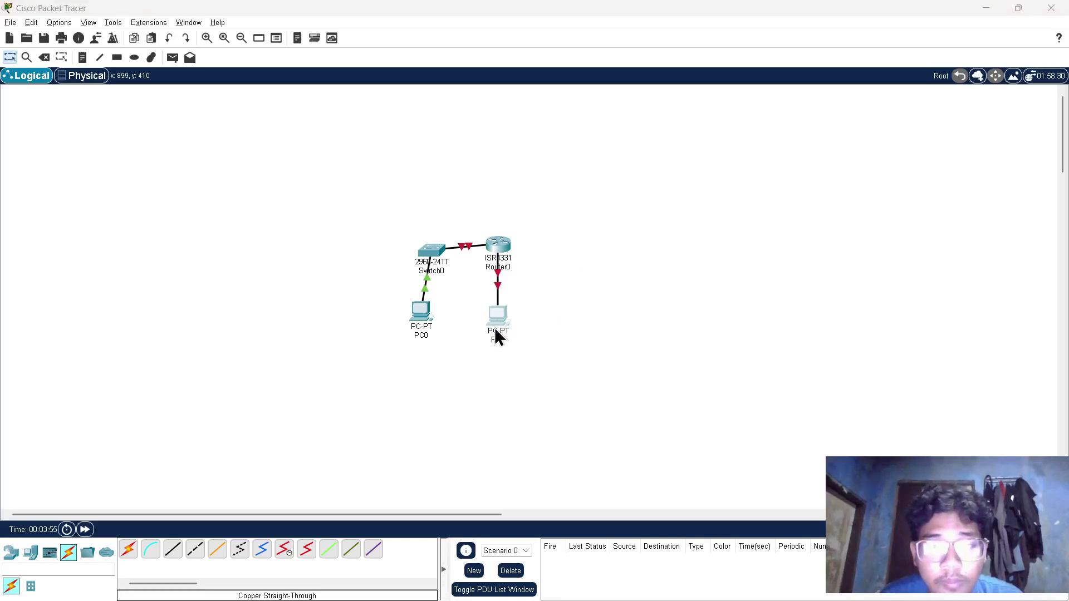
key(alt+Tab)
key(alt+Tab)
click(569, 224)
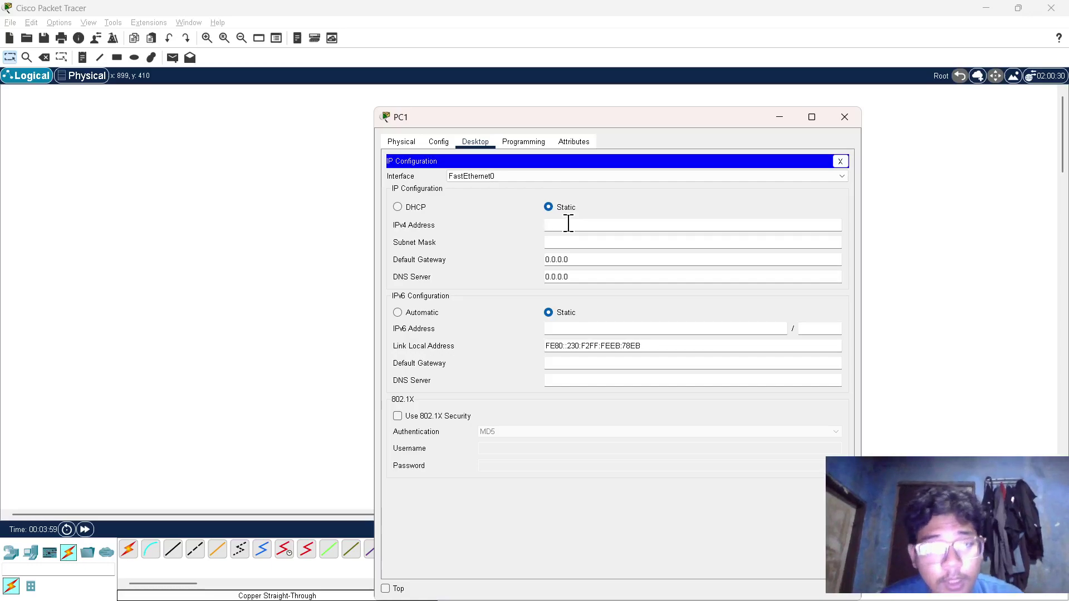
key(Return)
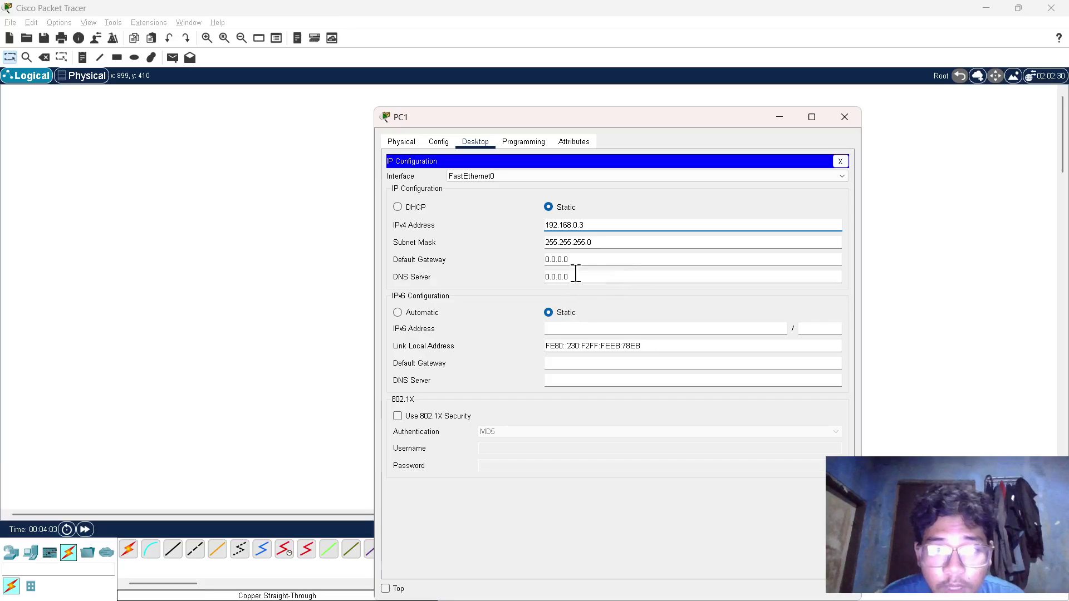
- Paste 192.168.0.1 as PC1's default gateway and close its window
drag(576, 259, 527, 259)
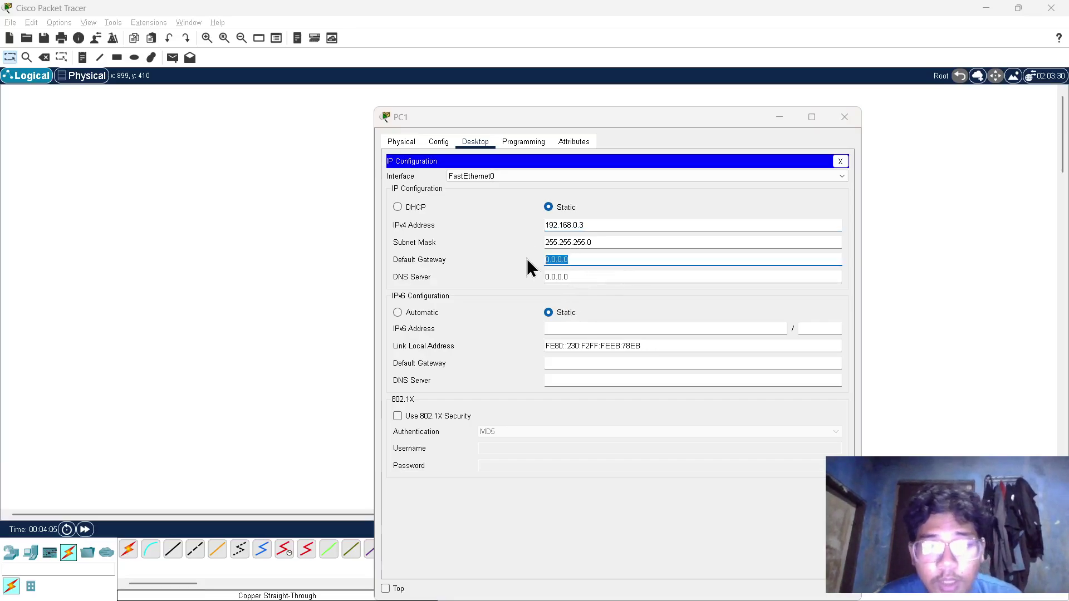
key(alt+F4)
key(alt+Tab)
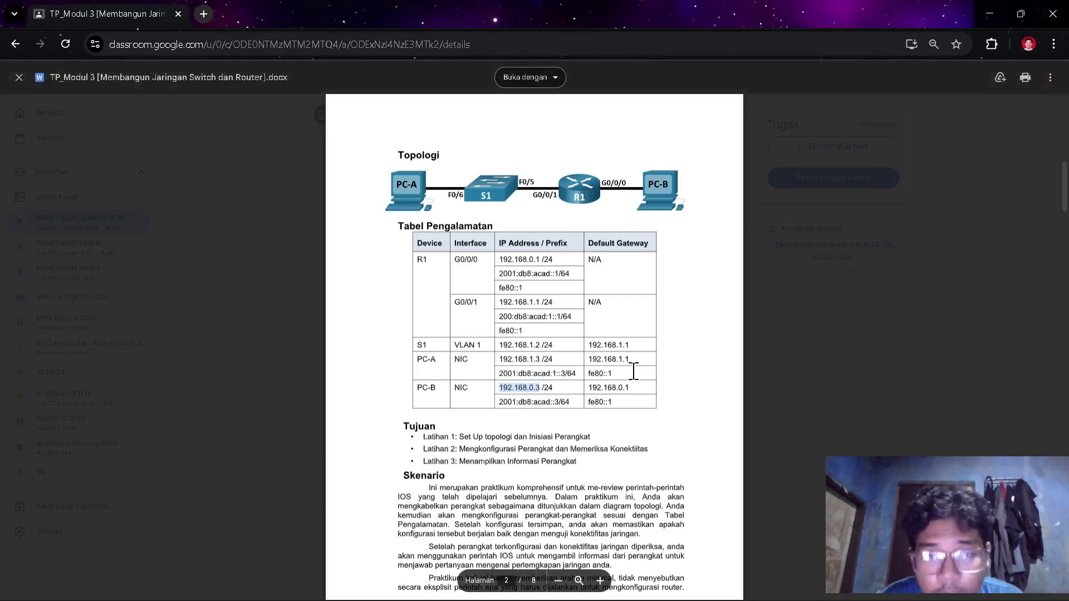
drag(643, 397, 593, 387)
key(ctrl+c)
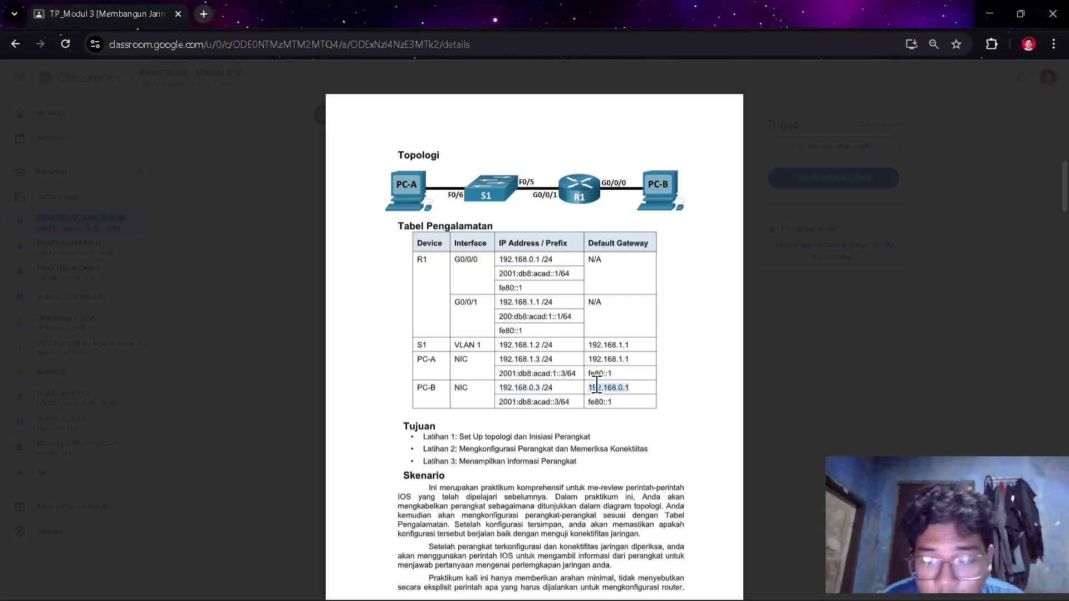
key(alt+Tab)
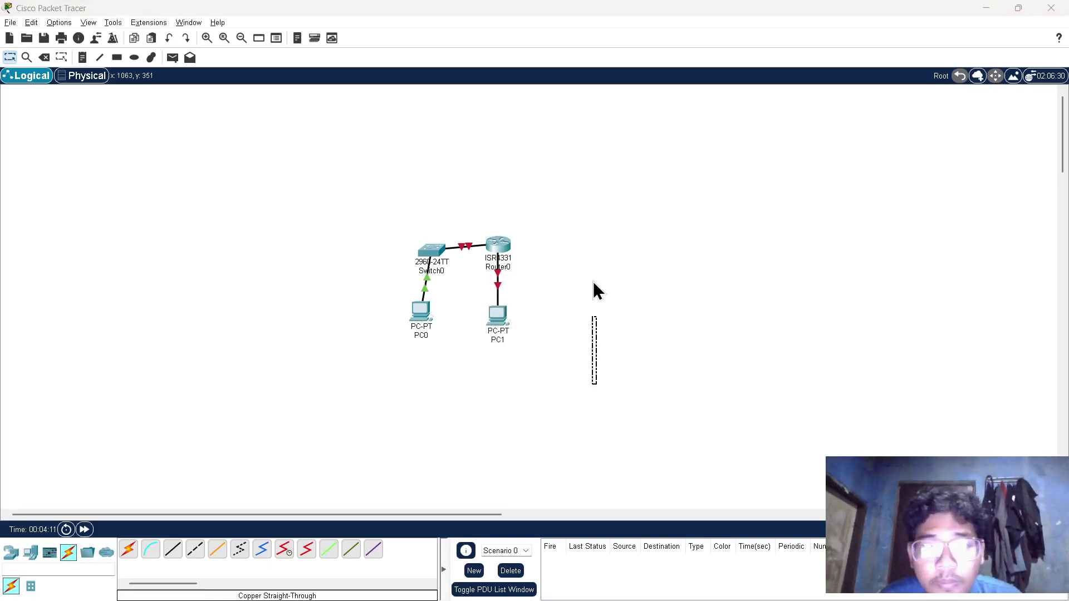
key(alt+Tab)
key(ctrl+v)
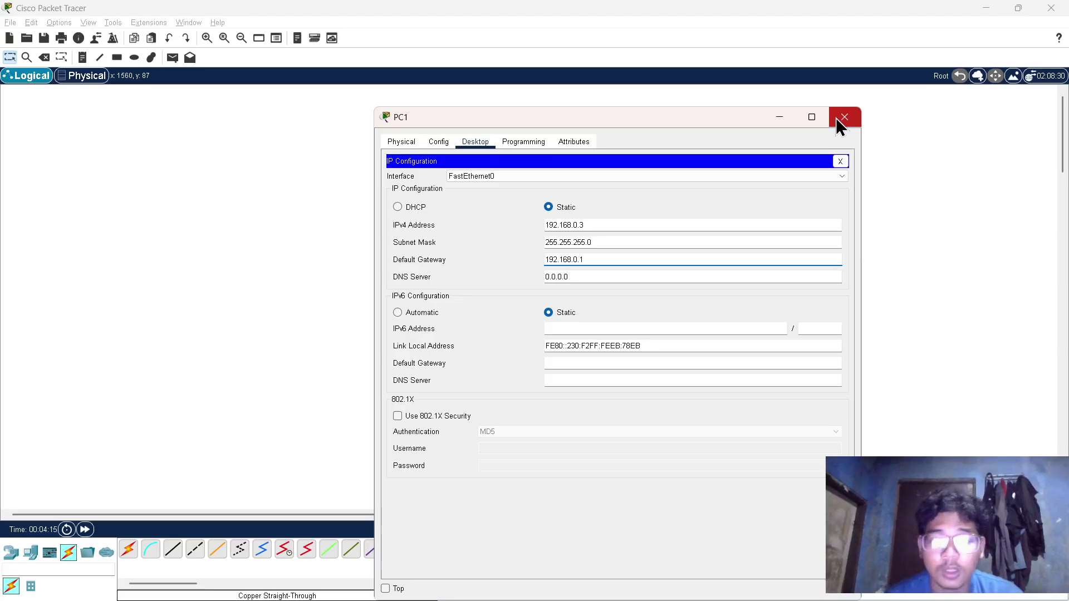
click(840, 120)
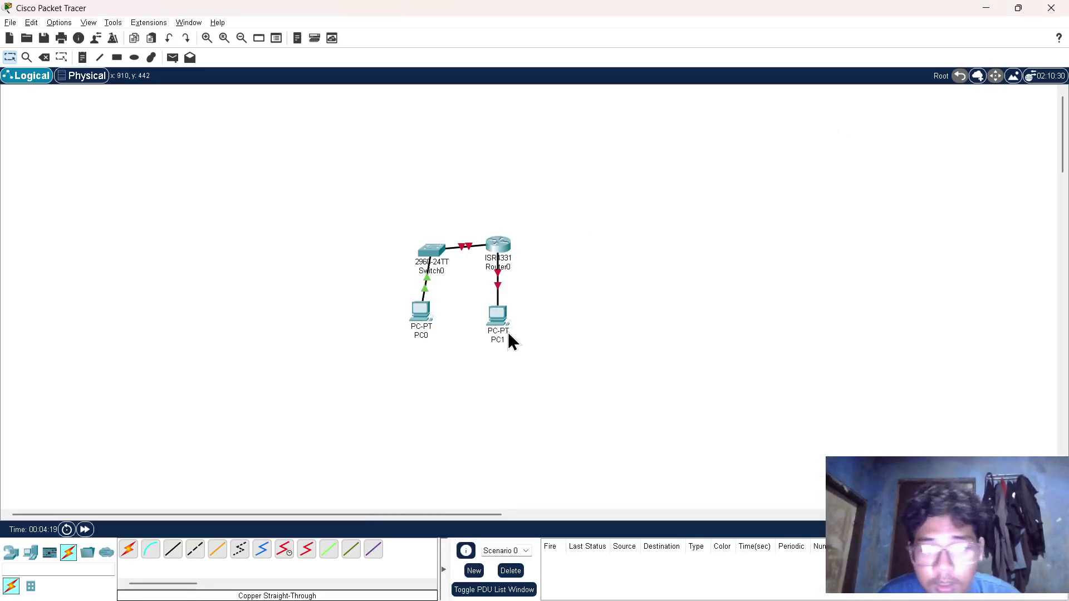
- Open PC0's Command Prompt and begin typing the ping command
key(alt+Tab)
scroll(490, 429, down, 15)
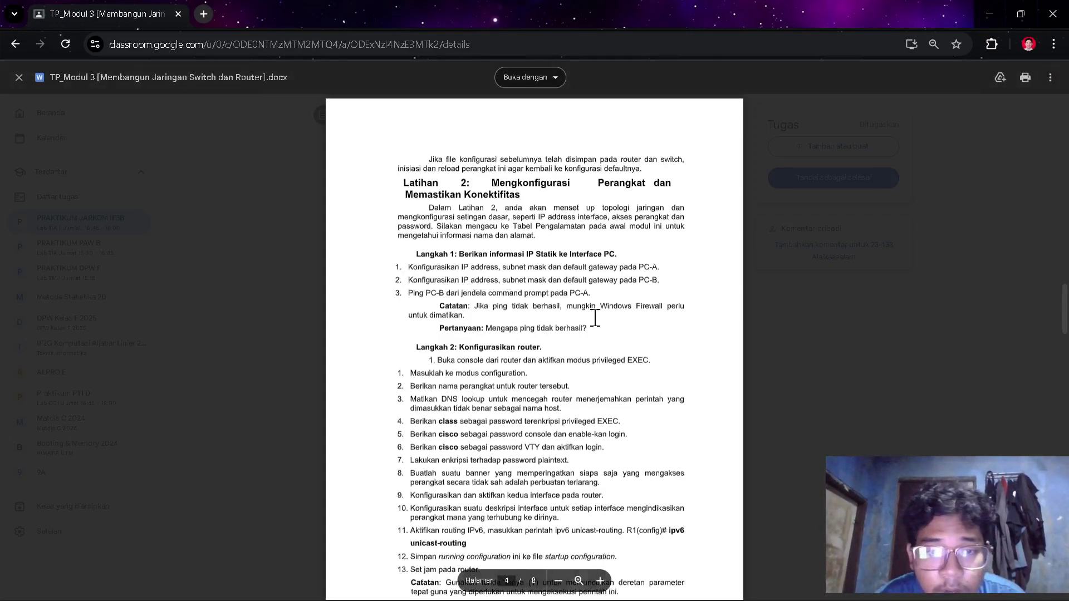
key(alt+Tab)
click(419, 309)
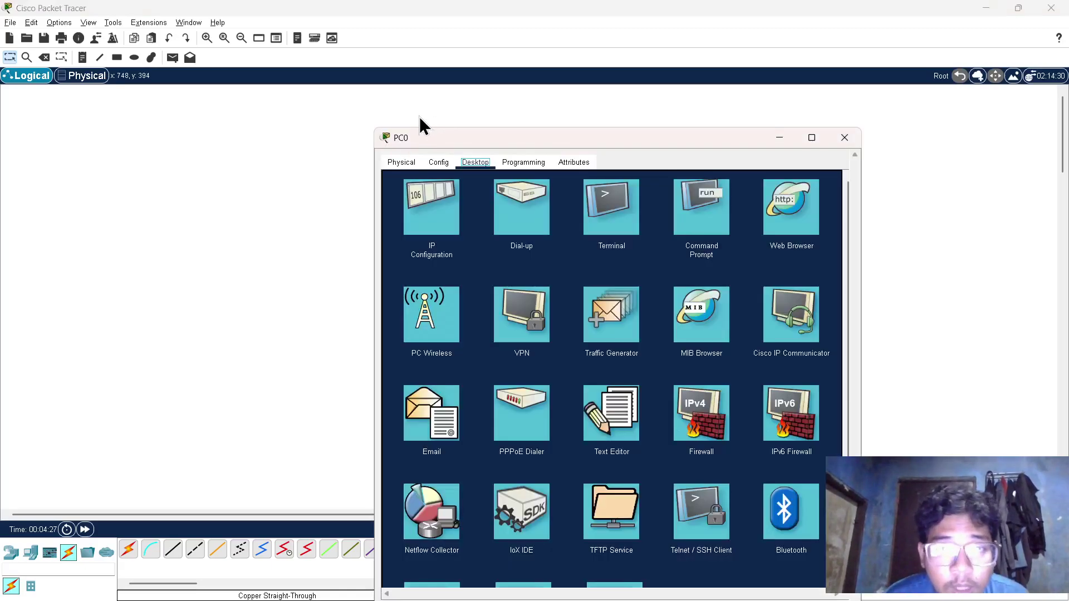
click(504, 203)
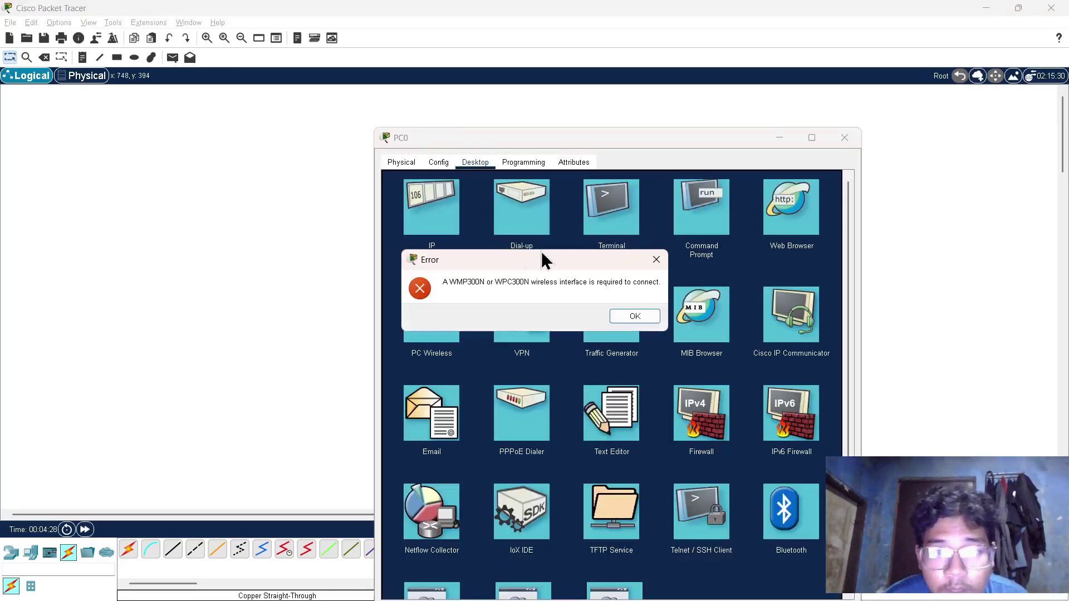
click(635, 317)
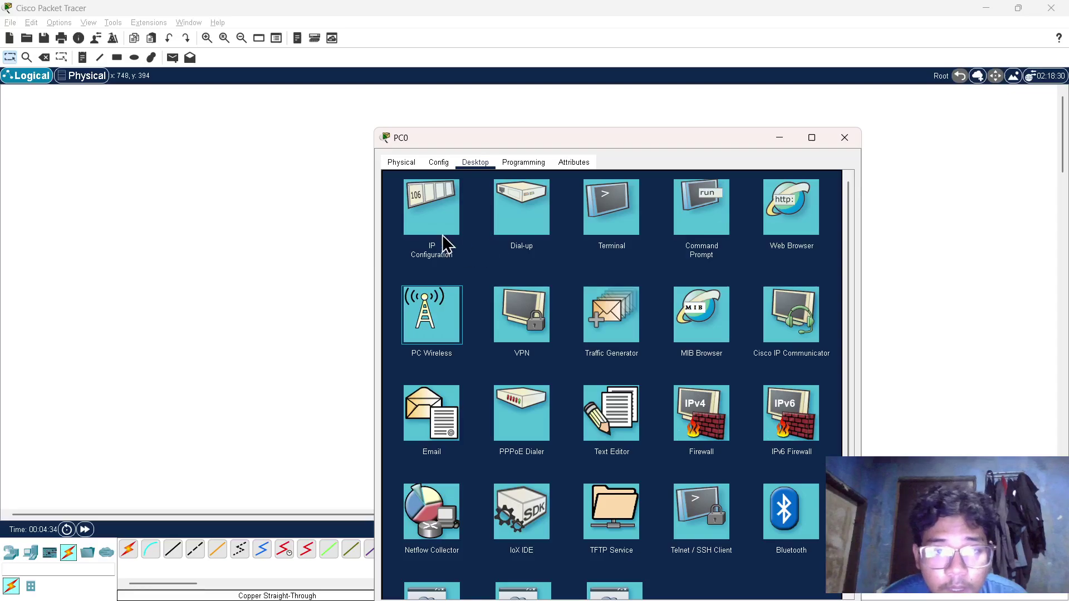
click(688, 223)
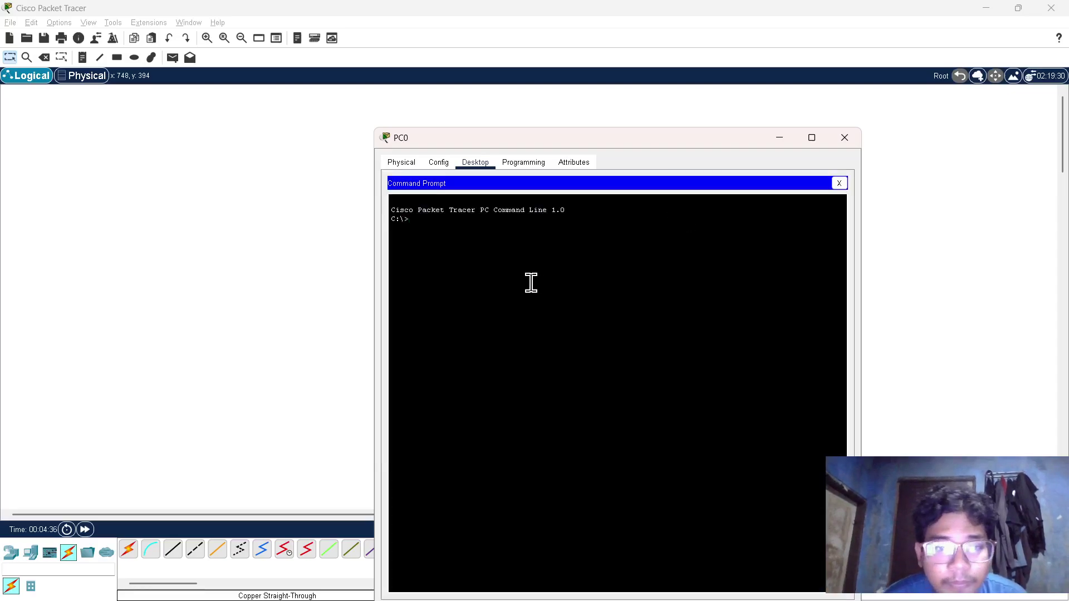
text(ping)
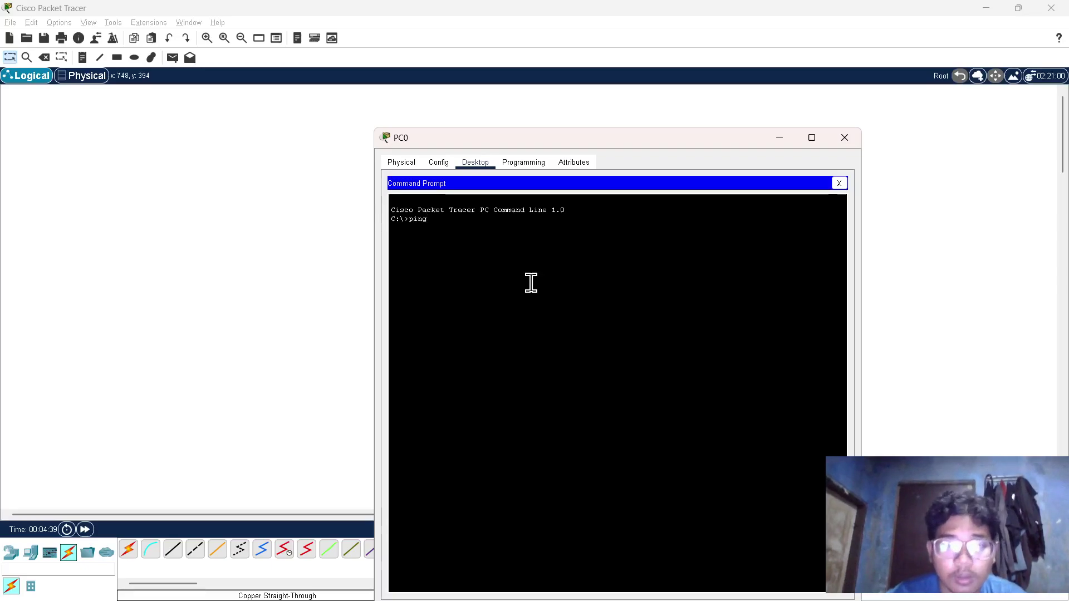
- Ping 192.168.0.3 from PC0, which fails with 100% loss, and close PC0
key(alt+Tab)
key(alt+Tab+Tab)
scroll(574, 252, up, 15)
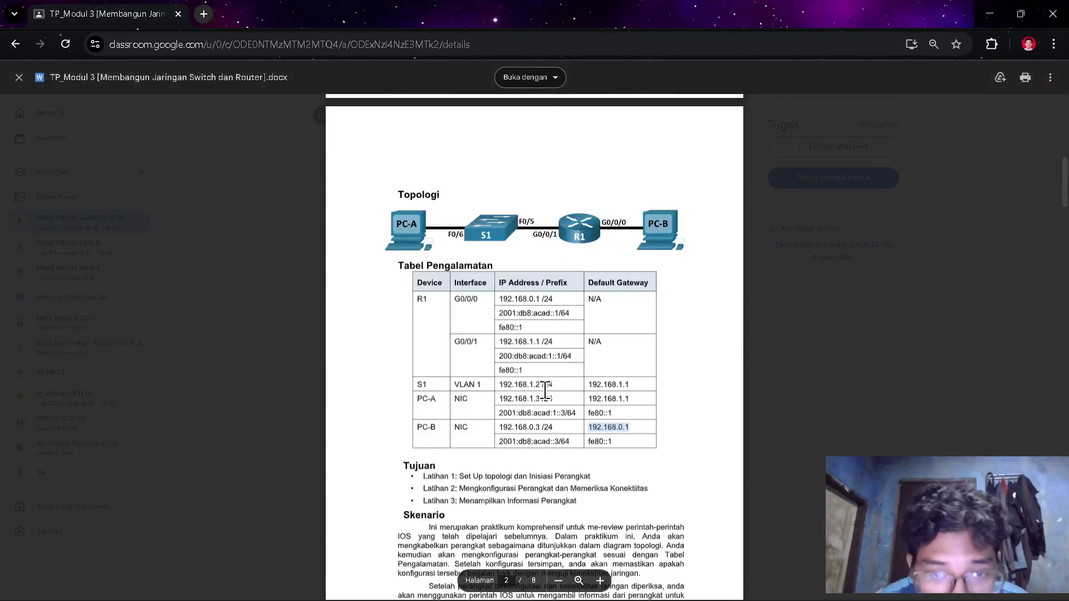
drag(541, 429, 499, 428)
key(ctrl+c)
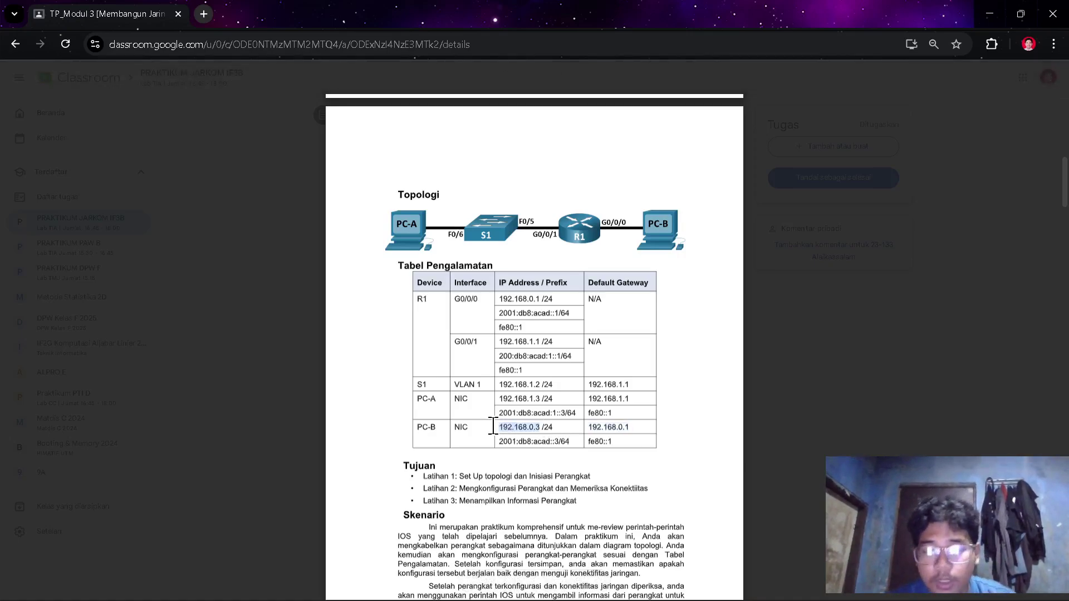
key(alt+Tab)
key(alt+Tab)
key(Tab)
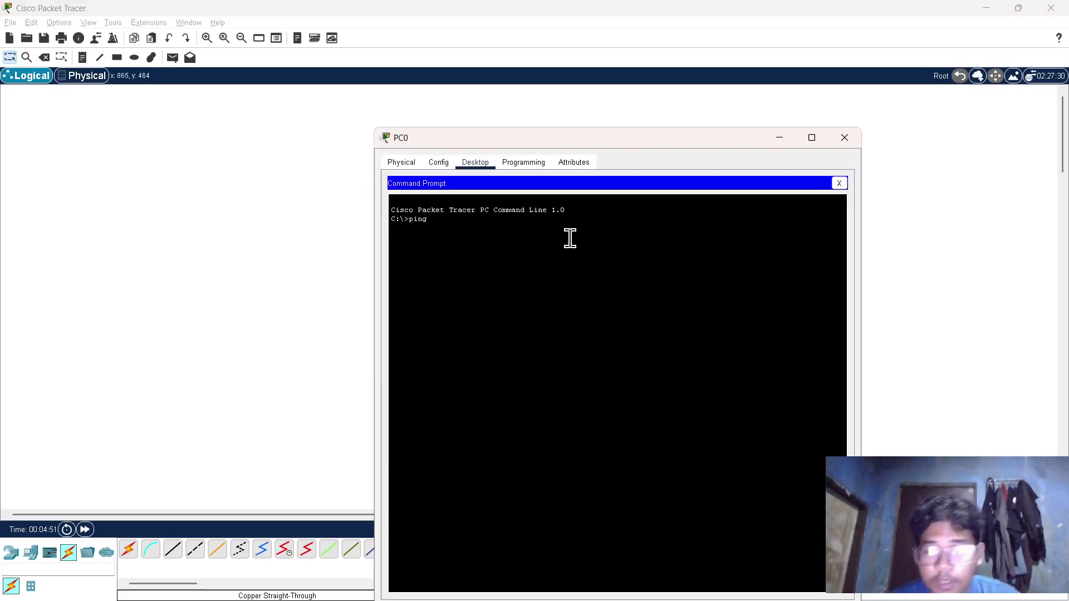
right_click(541, 227)
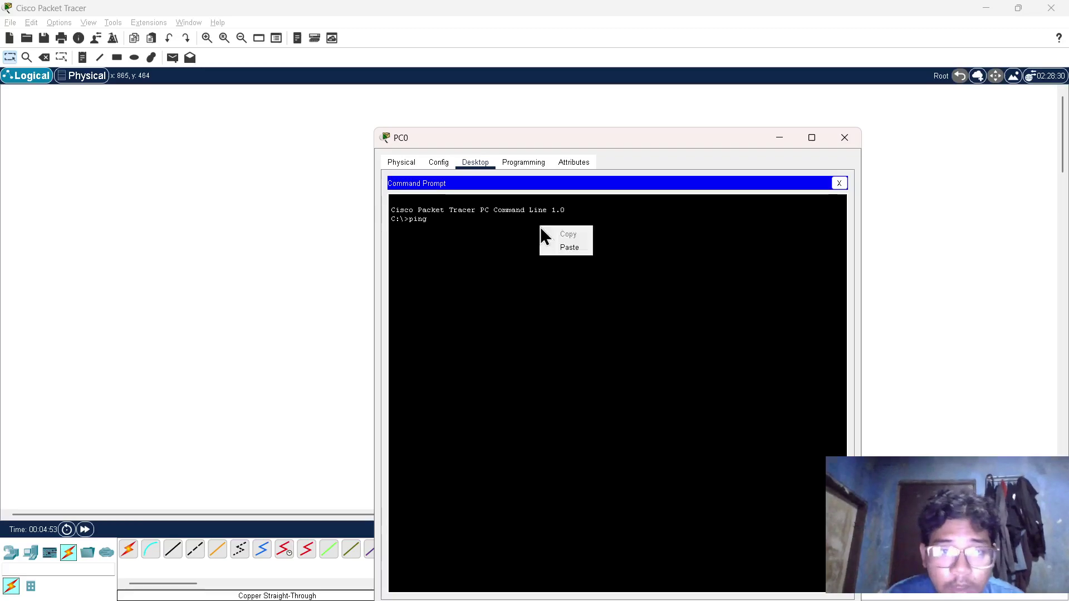
click(569, 248)
key(Return)
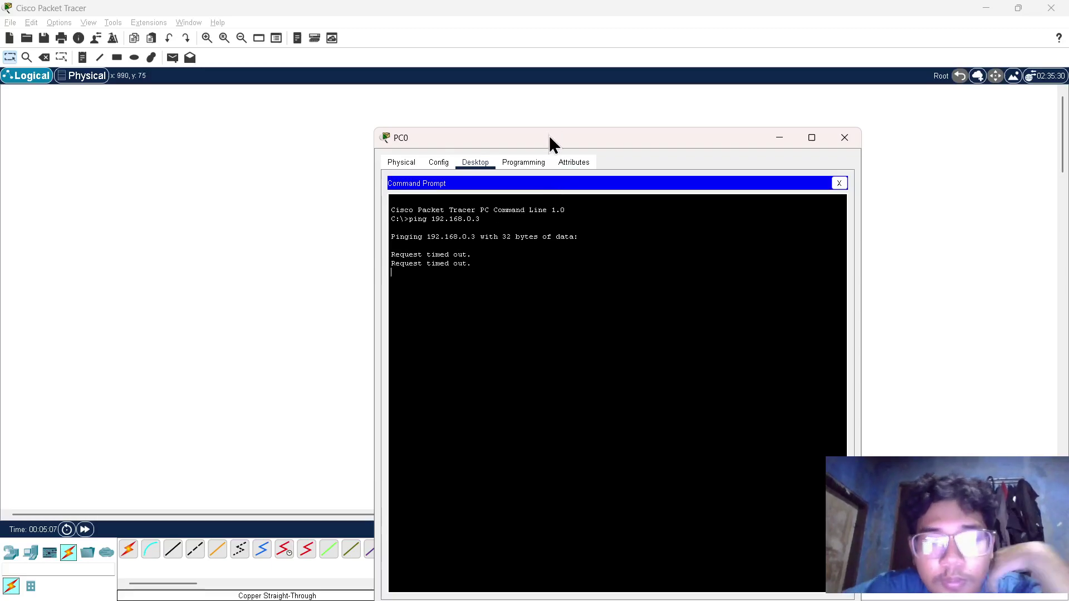
drag(549, 139, 694, 119)
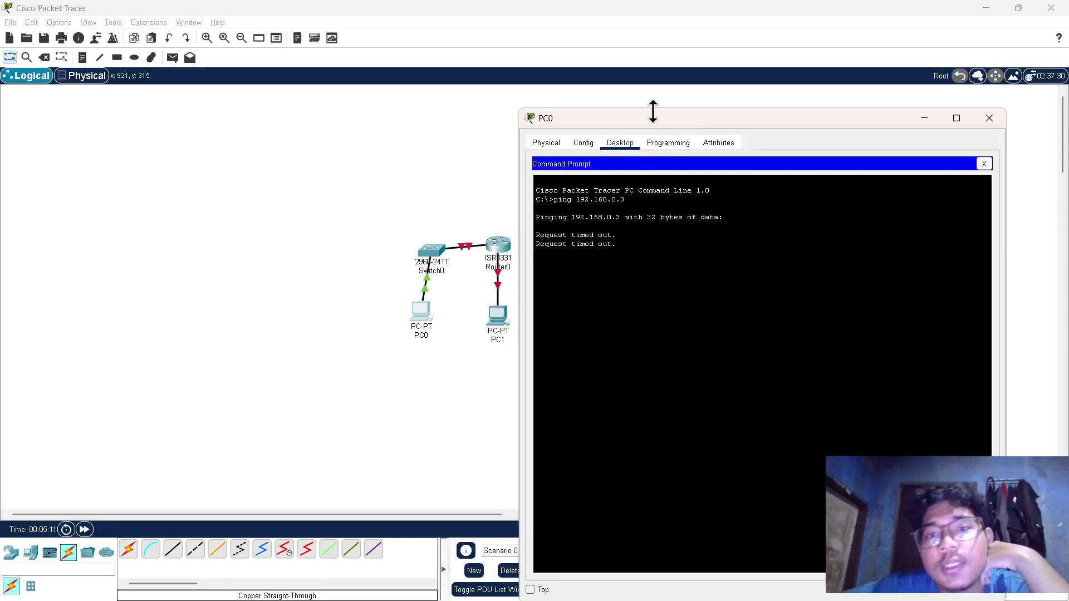
drag(639, 118, 459, 133)
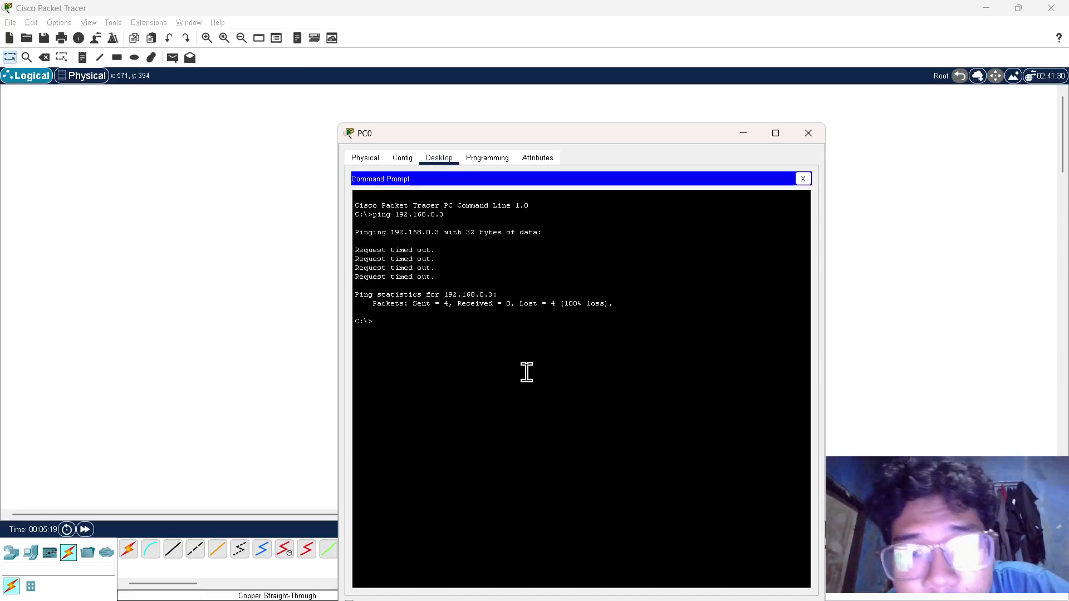
click(803, 136)
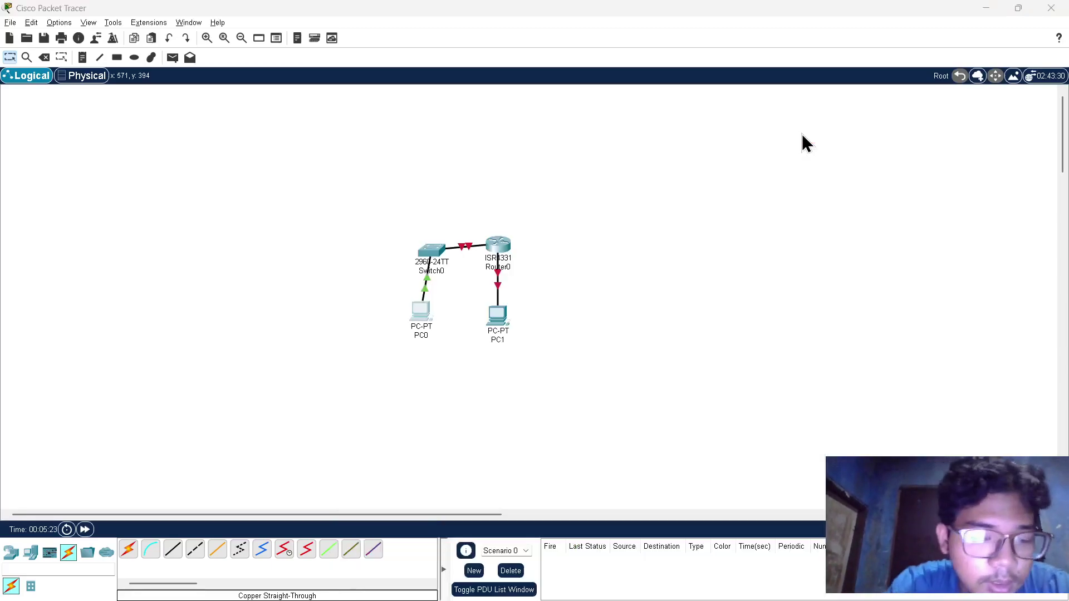
key(alt+Tab)
scroll(421, 322, down, 4)
scroll(421, 322, down, 12)
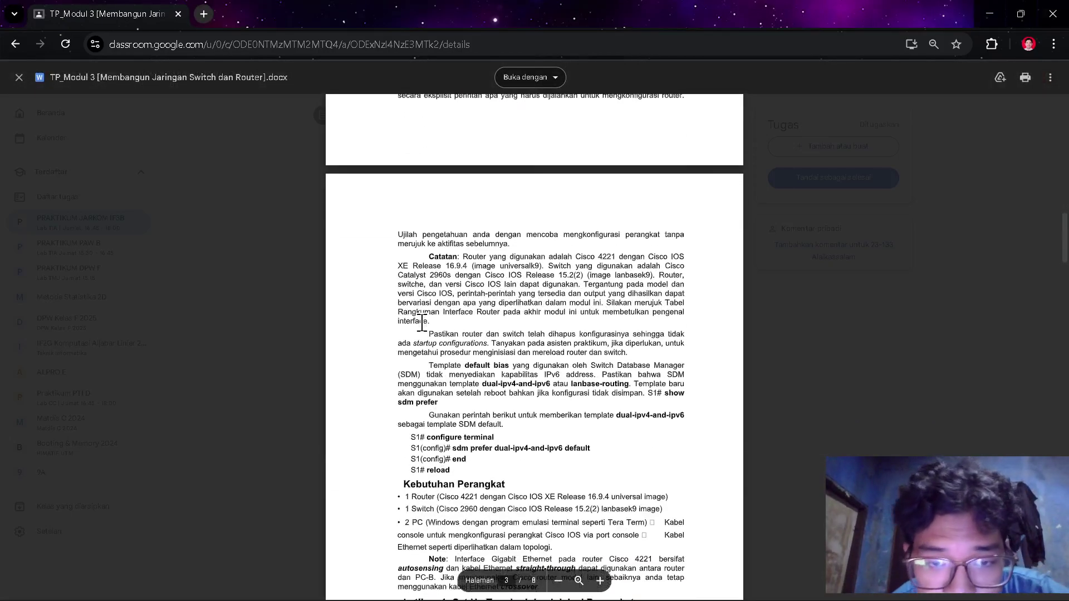
scroll(421, 322, down, 1)
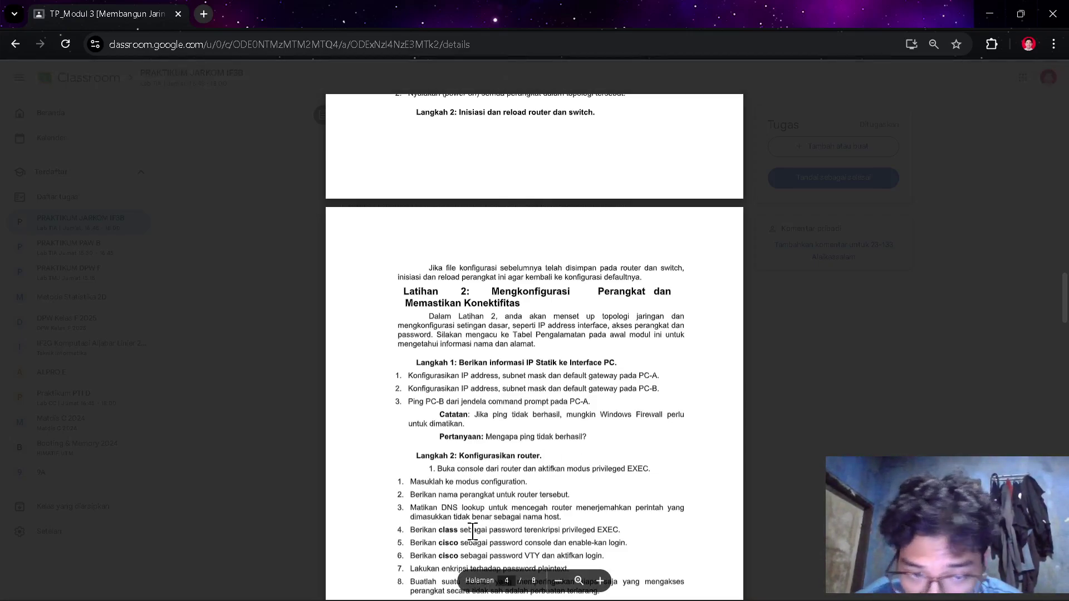
key(alt+Tab)
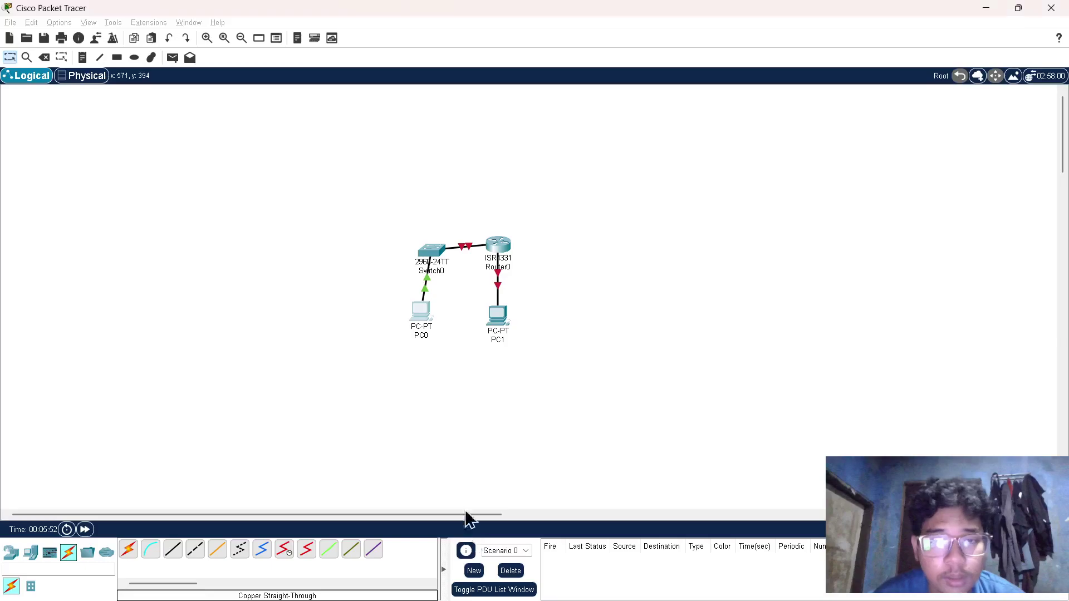
- In Router0's CLI, skip the initial setup dialog and enter privileged EXEC mode
click(499, 245)
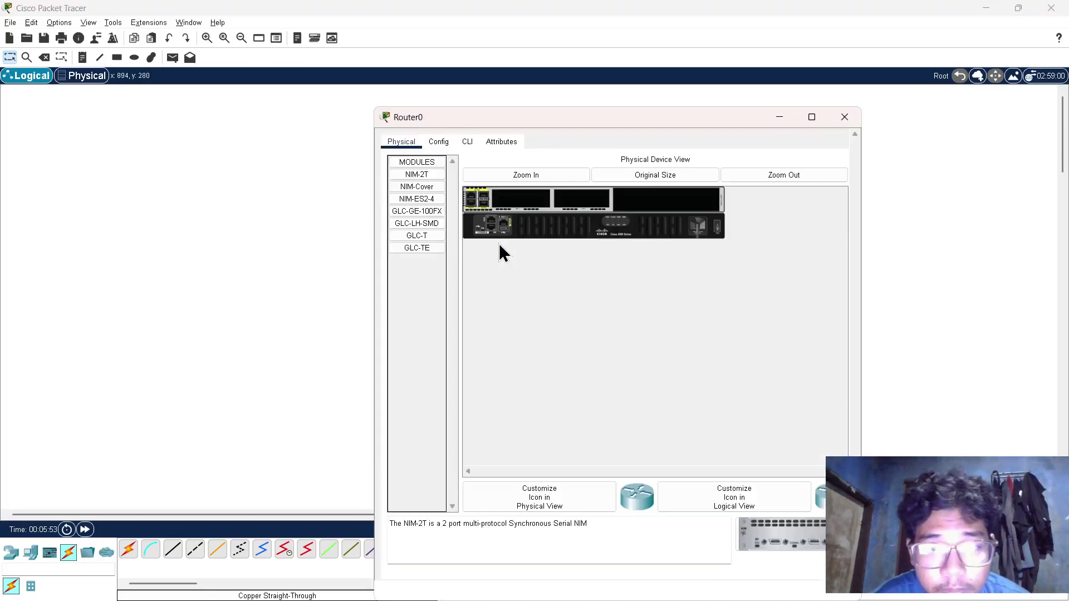
click(471, 143)
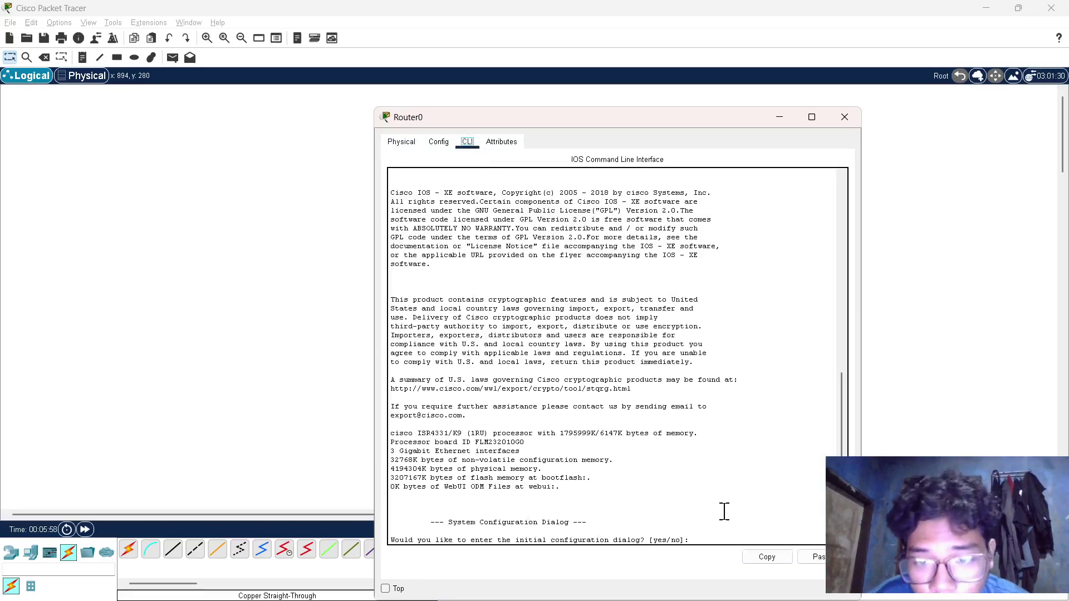
click(719, 539)
text(no)
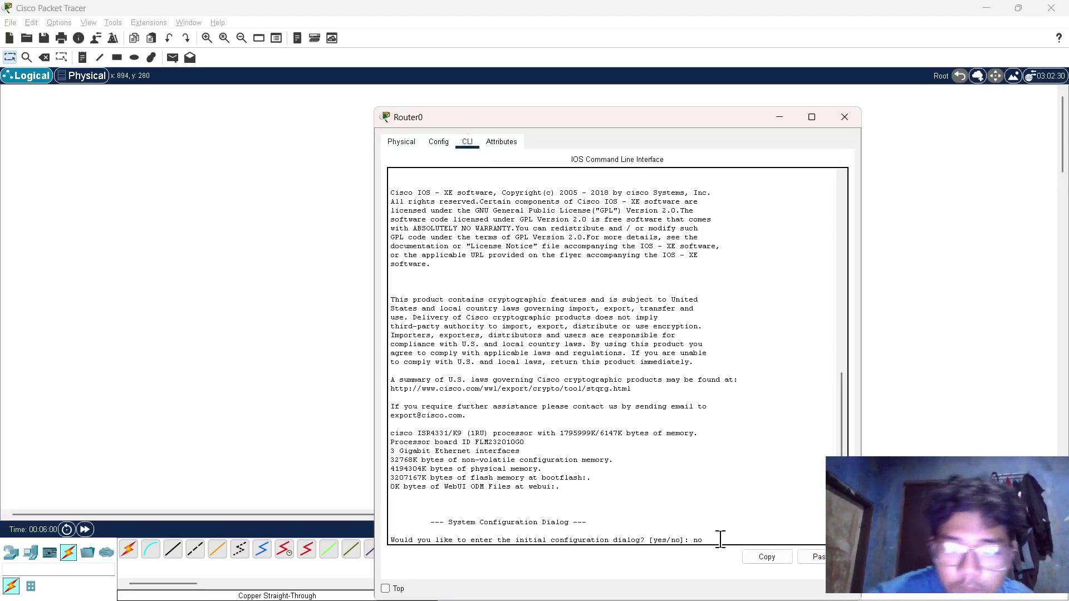
key(Return)
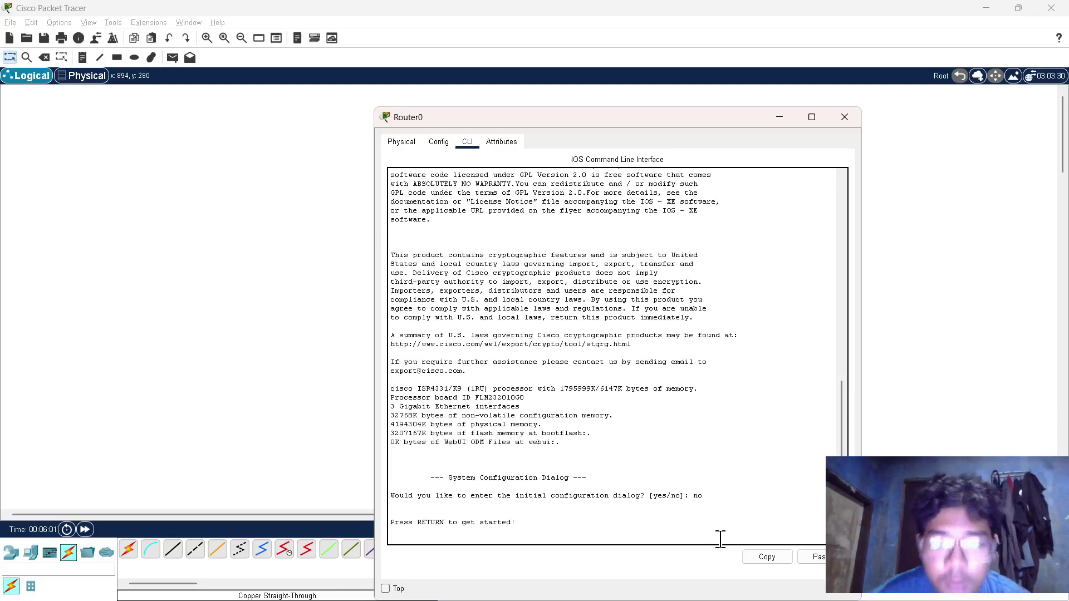
key(Return)
text(enable)
key(Return)
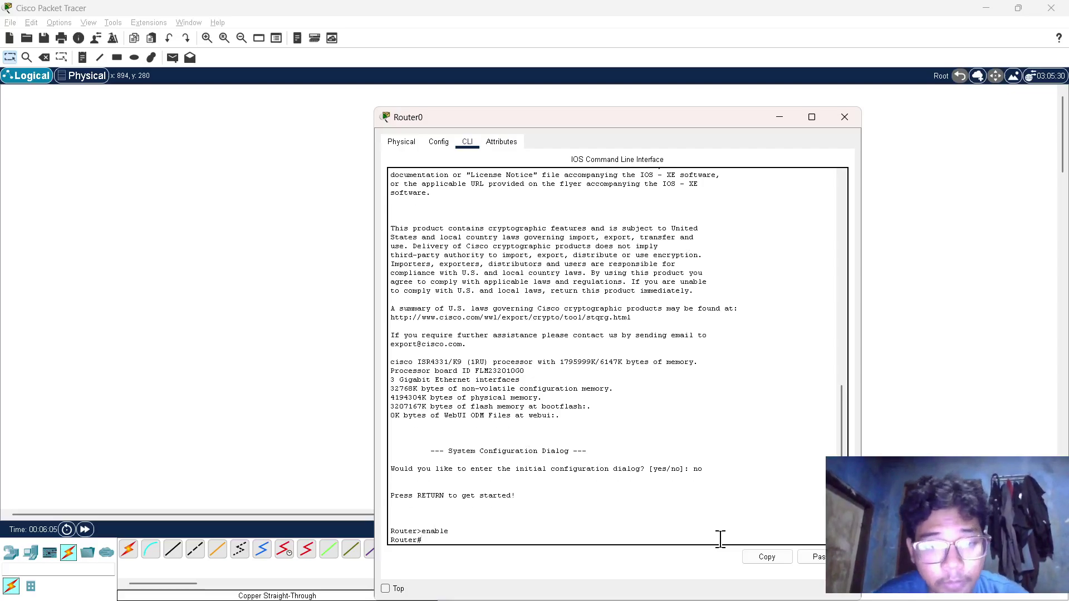
- Enter configure terminal, set hostname R1 and disable DNS with no ip domain-lookup
text(co)
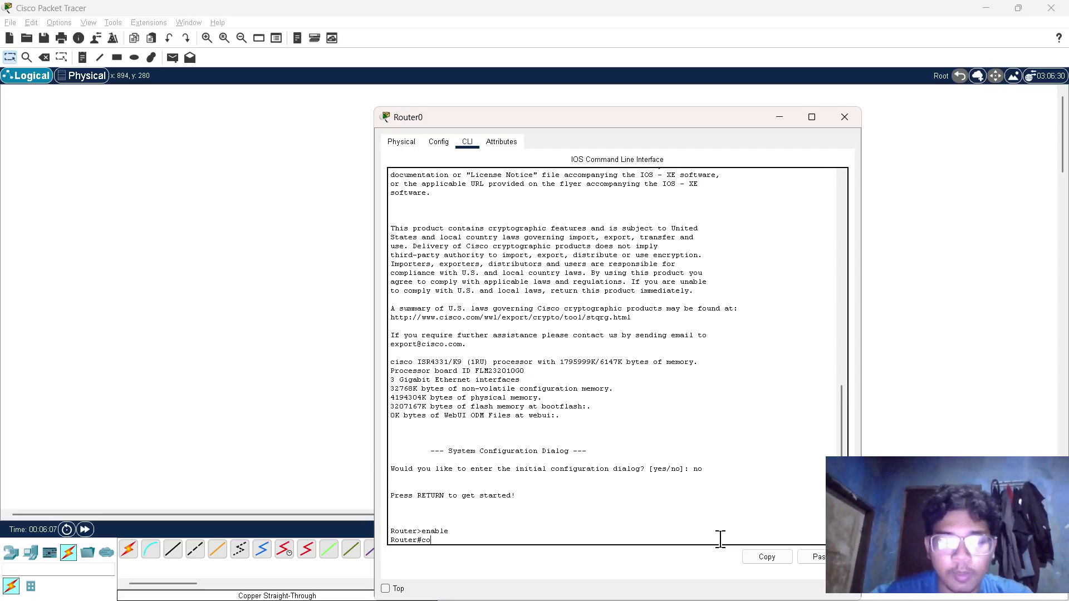
text(nfigur)
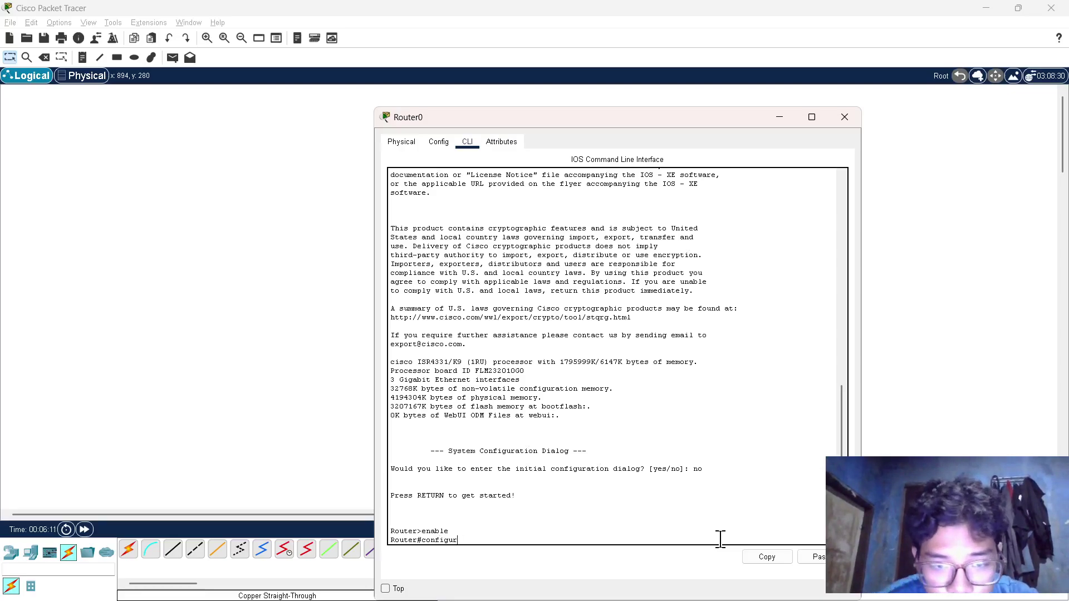
text(ee)
text( terminal)
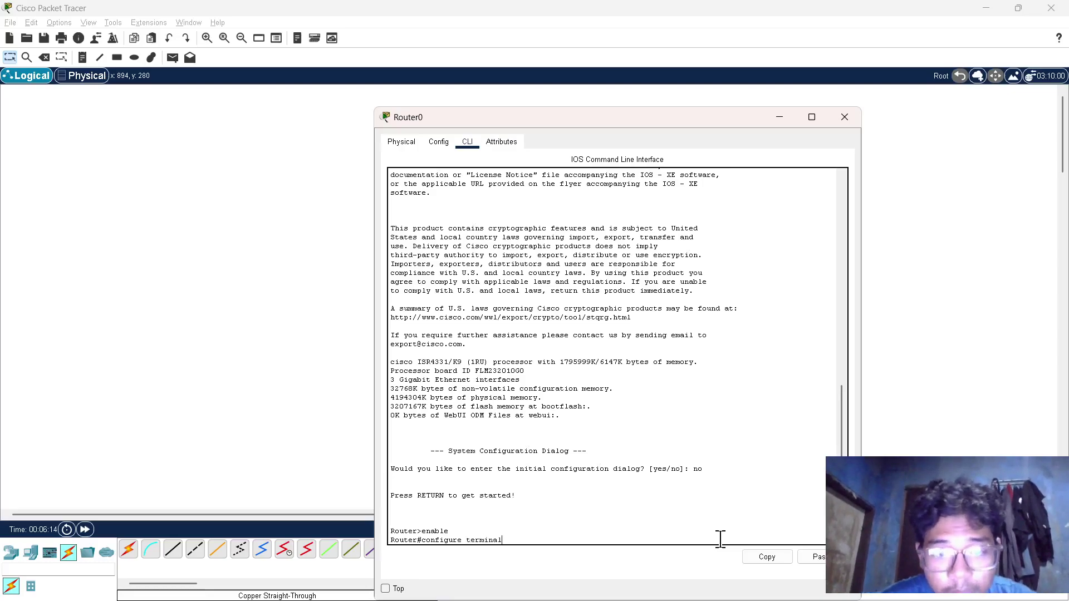
key(Return)
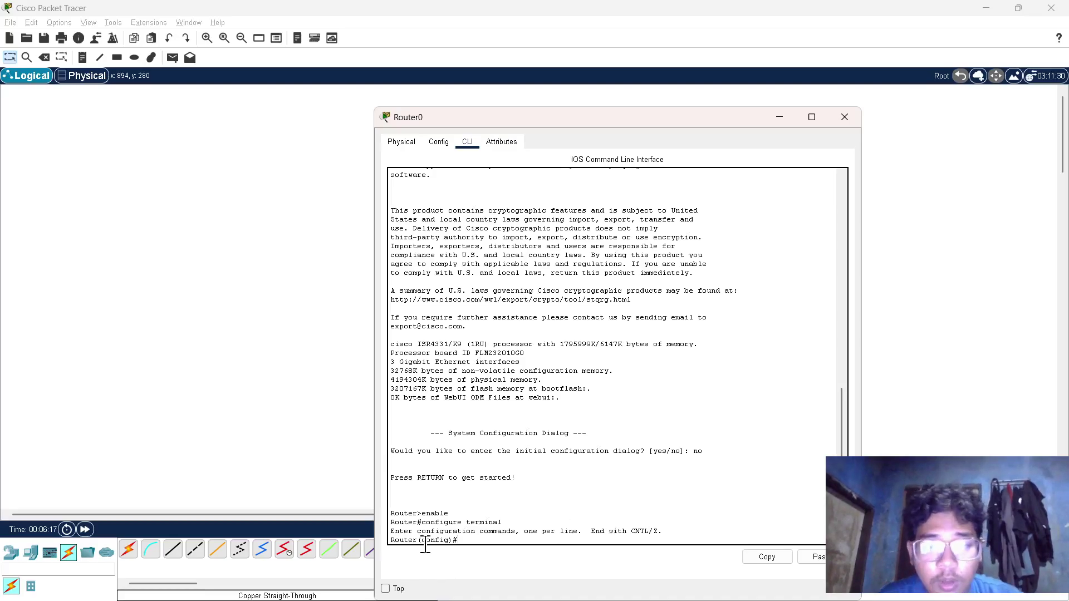
text(hostt)
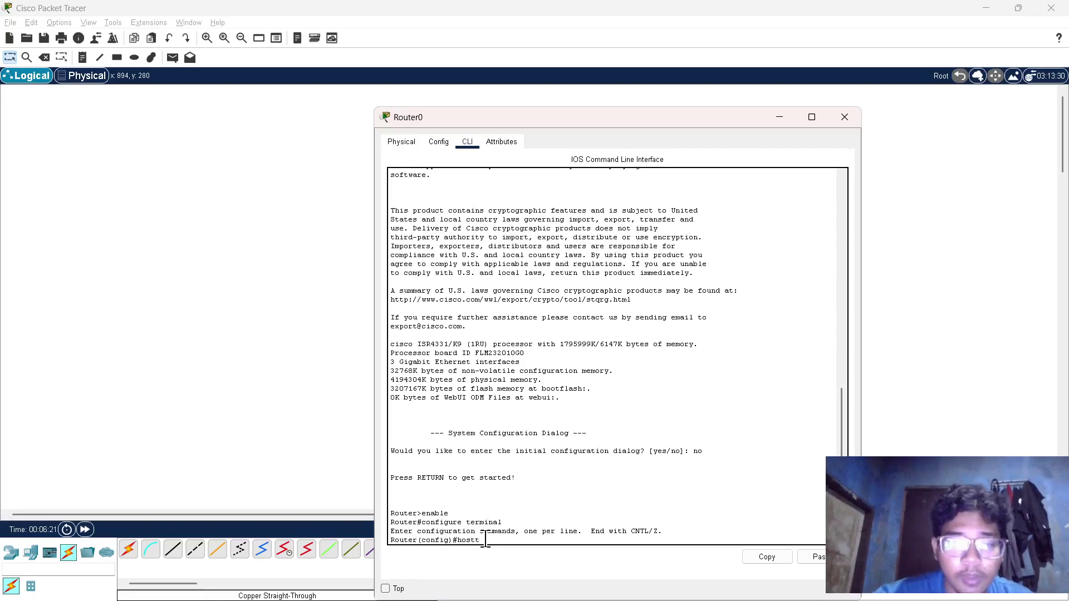
text(n)
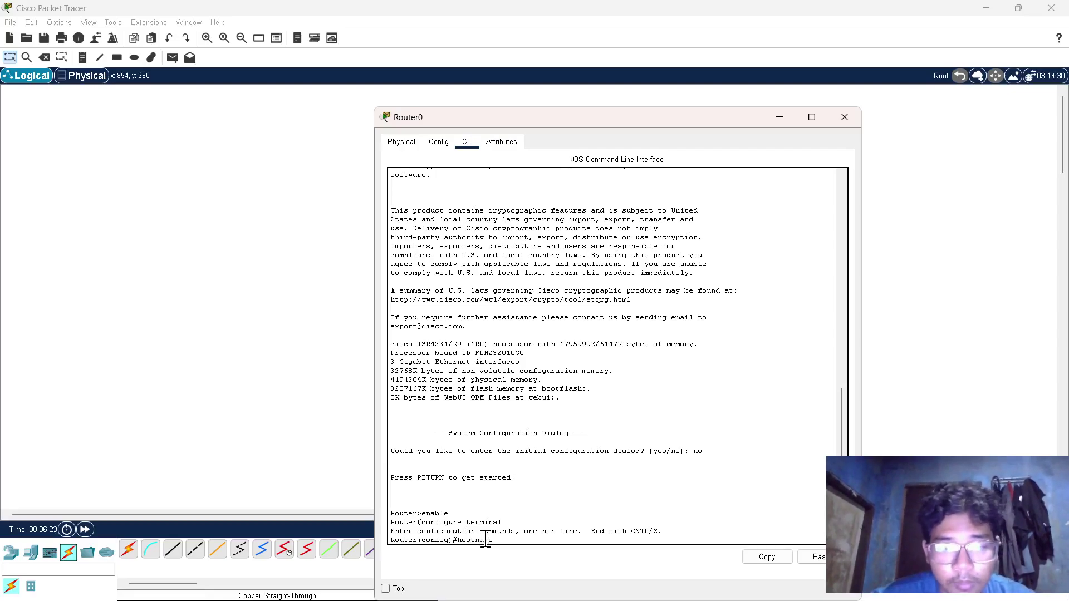
text(ame R)
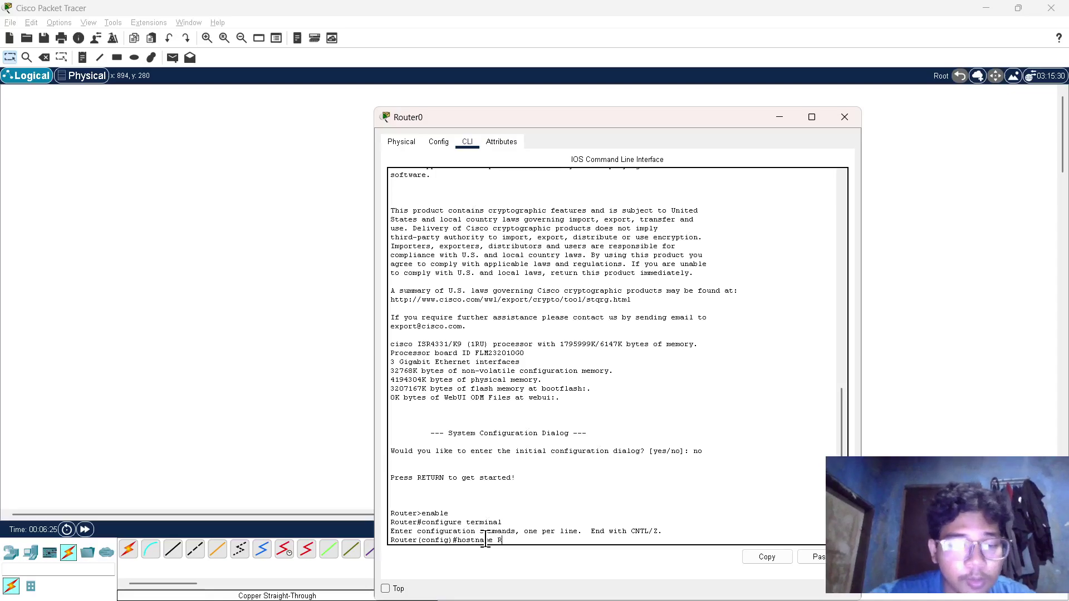
text(1)
key(Return)
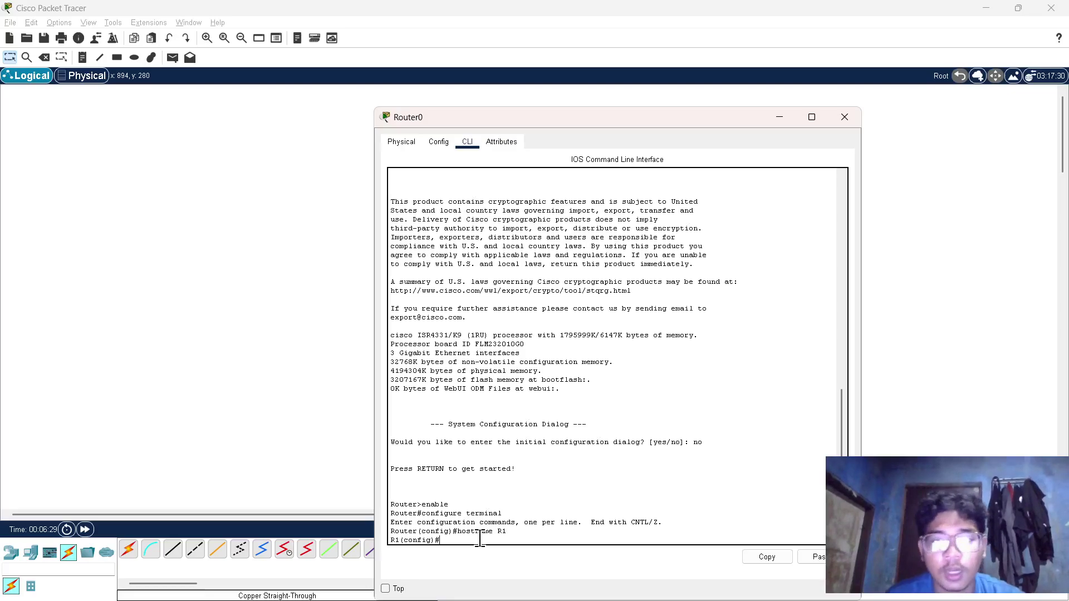
text(no)
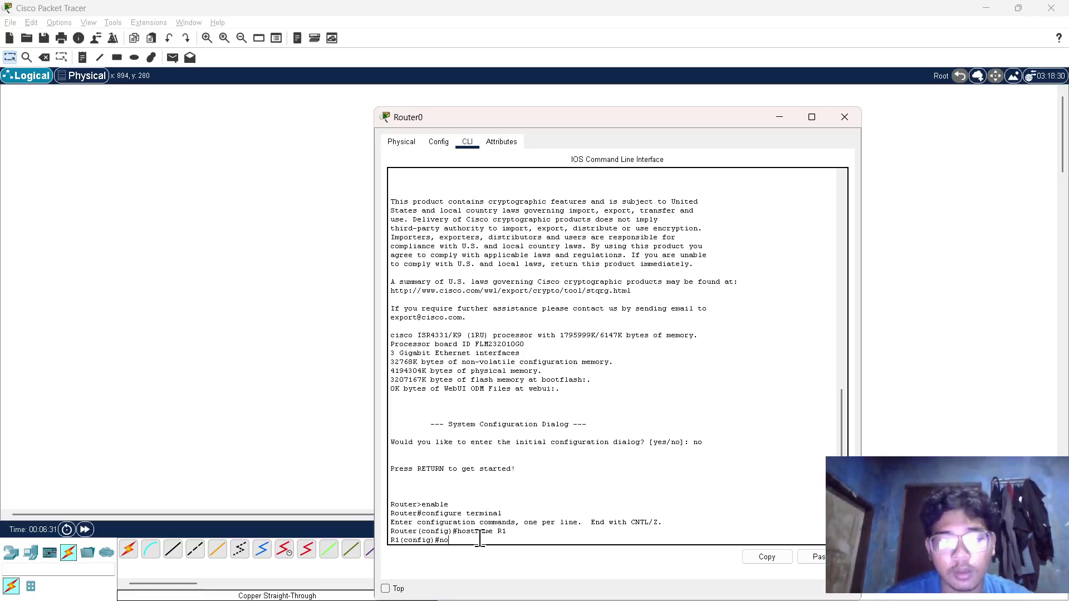
text( ip )
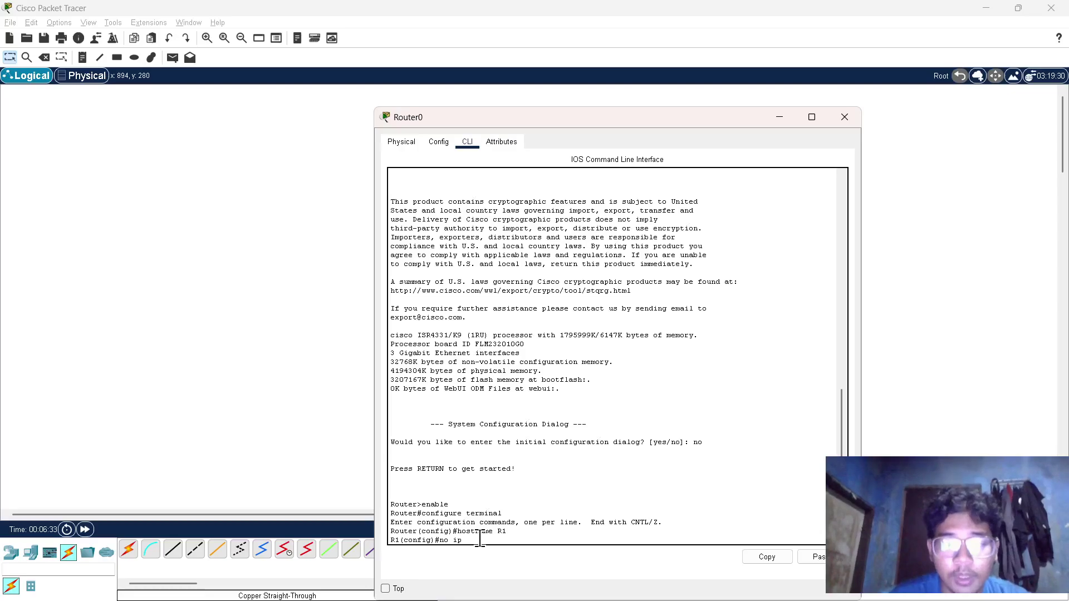
text(domain)
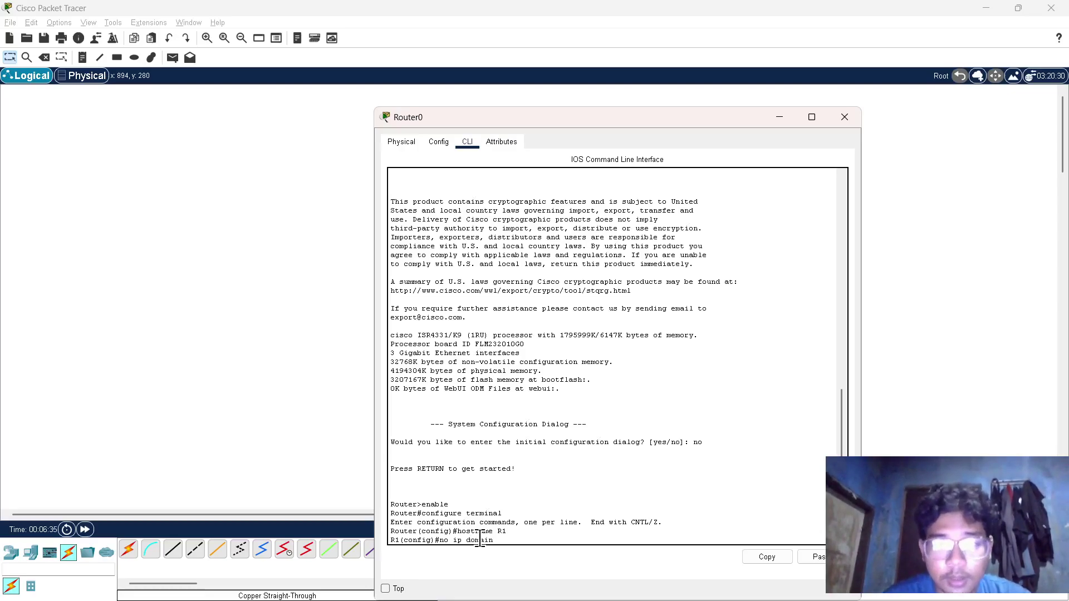
text(-looku)
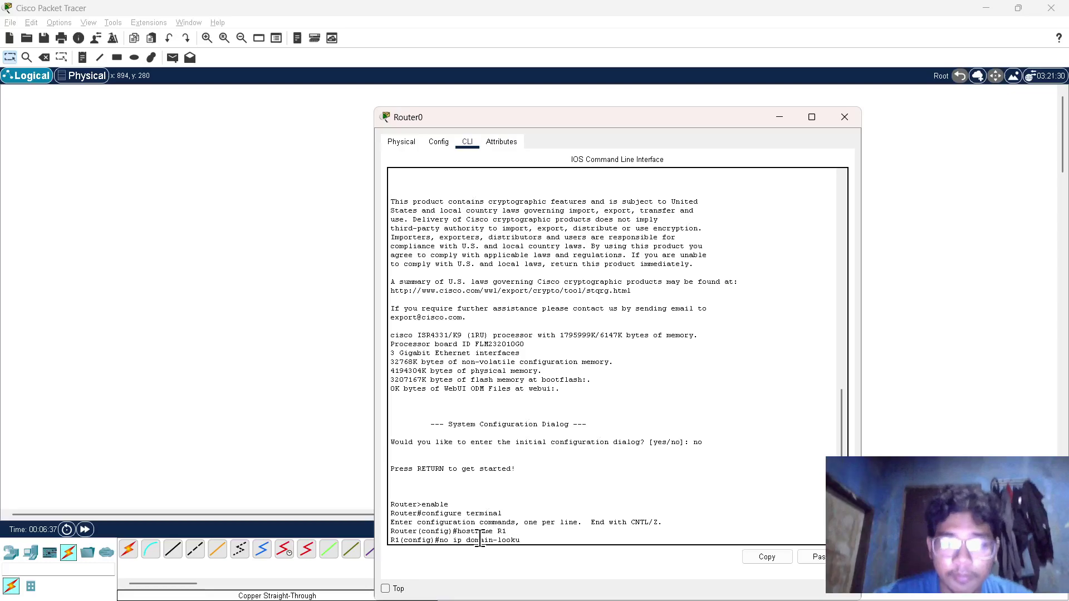
text(p)
key(Return)
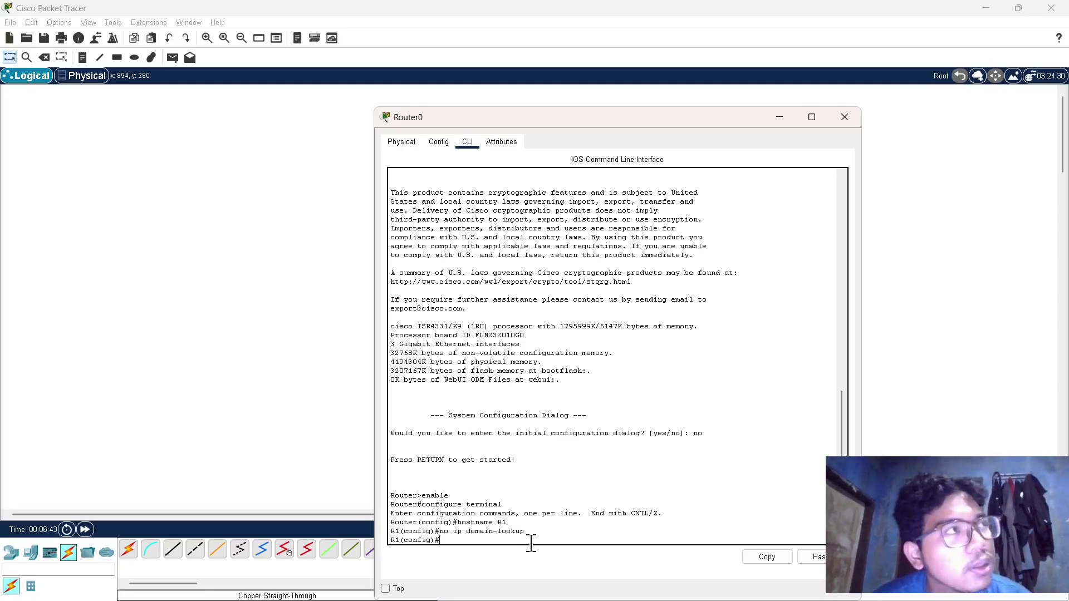
key(alt+Tab)
key(Tab)
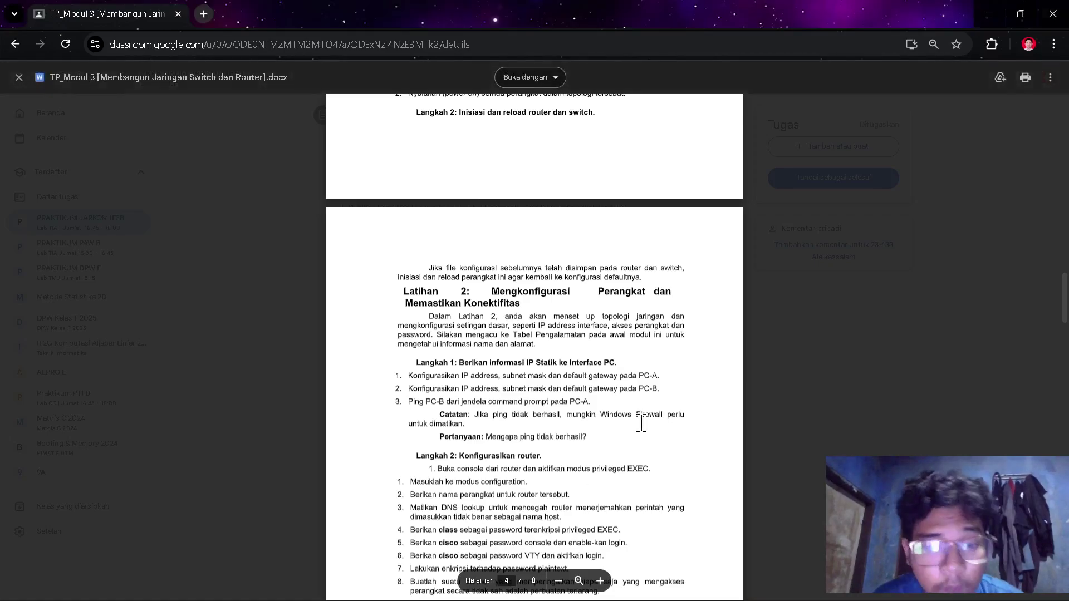
- Read the handout's Langkah 2 router steps 1–10, then return to Router0's CLI
scroll(641, 423, down, 1)
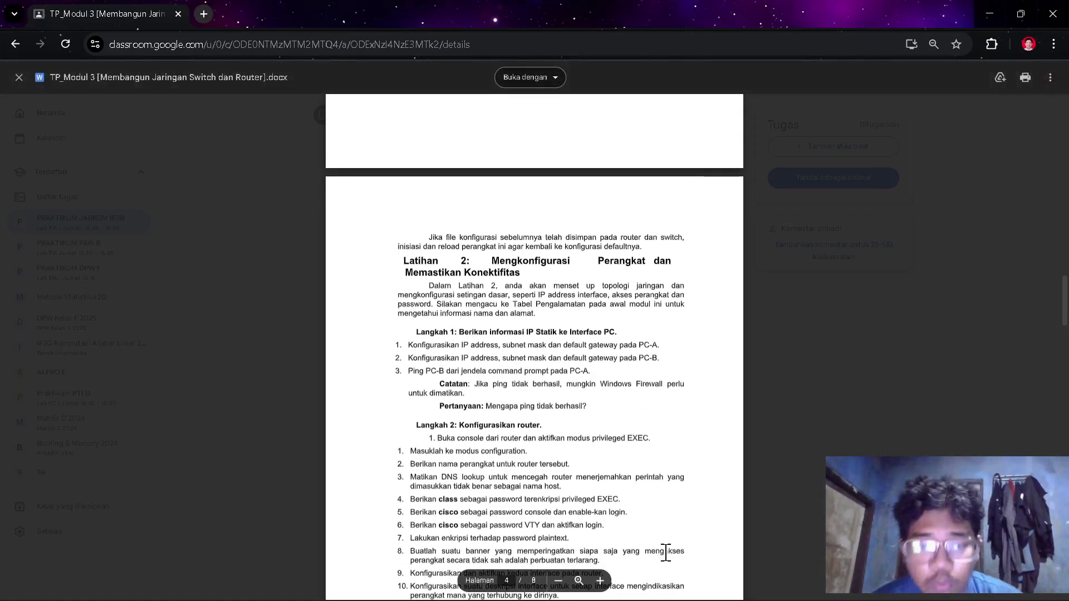
key(alt+Tab)
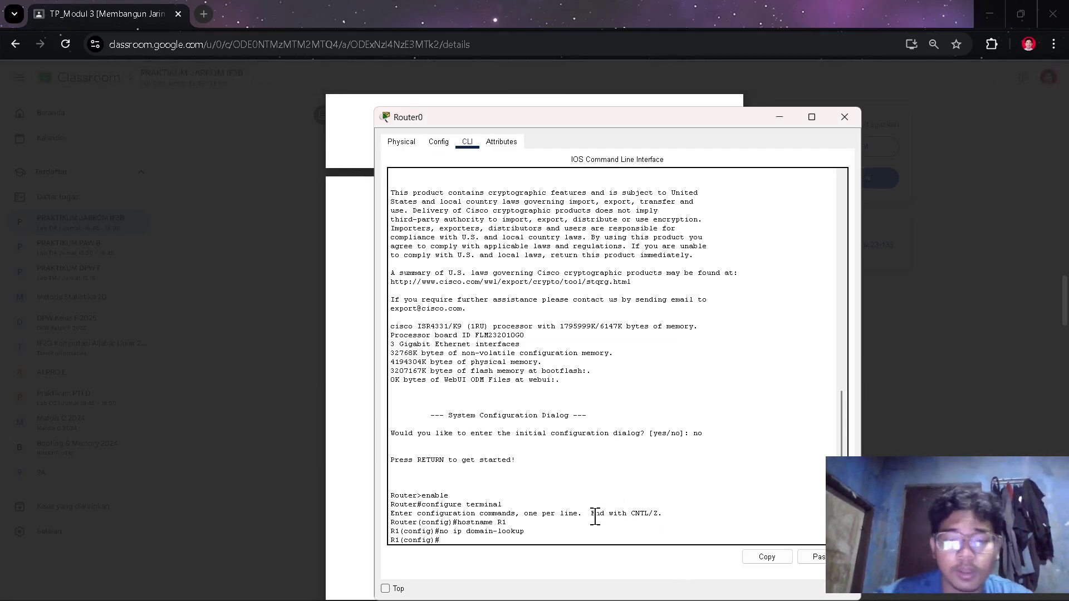
- Set R1's encrypted enable secret and a console line 0 password
text(enable )
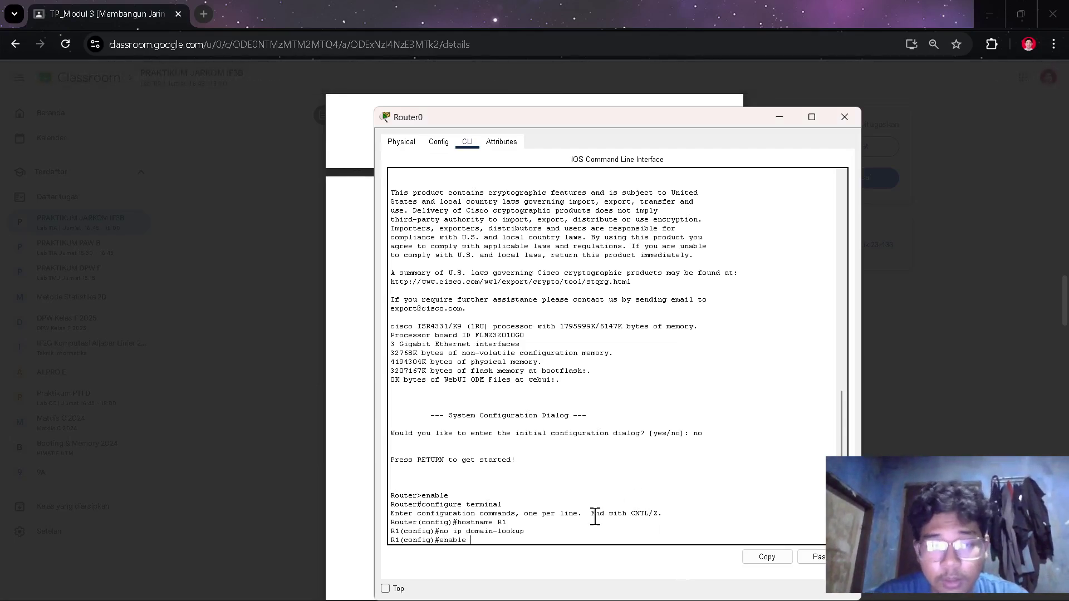
text(se)
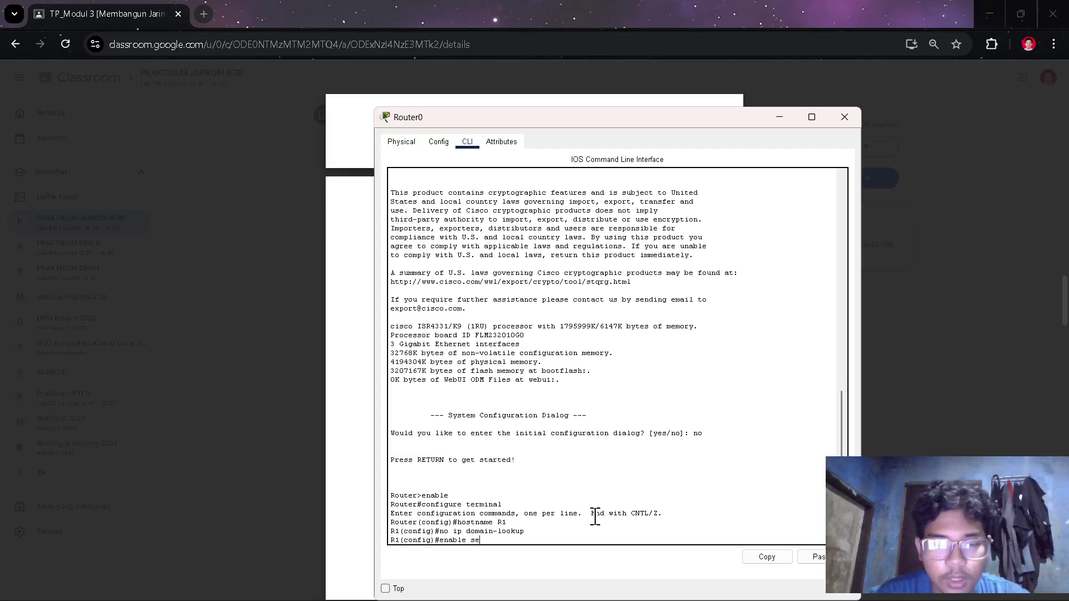
text(cret class)
key(Return)
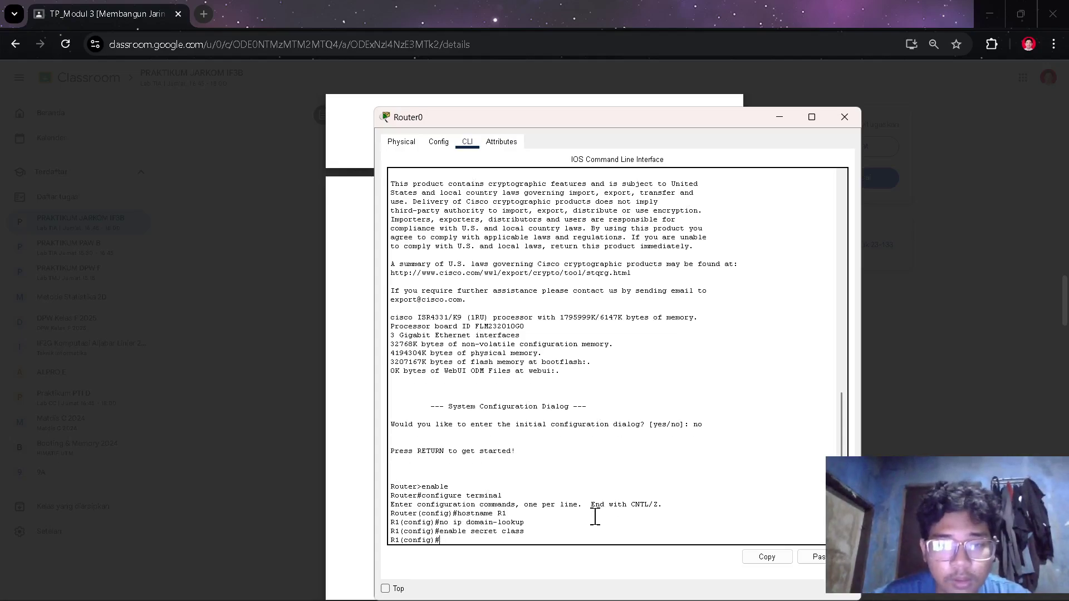
text(line console)
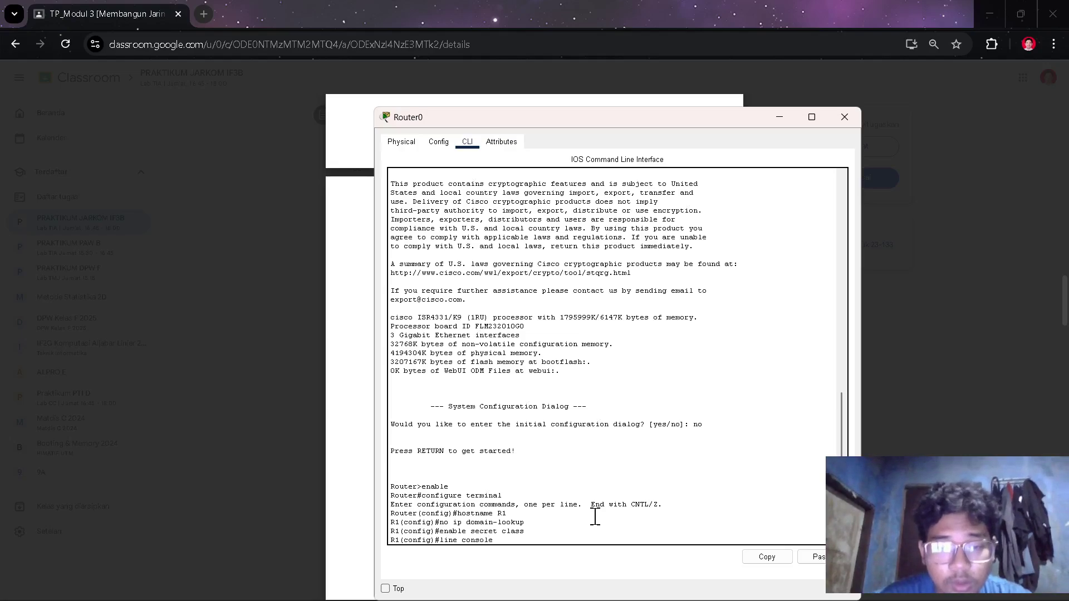
text( 0)
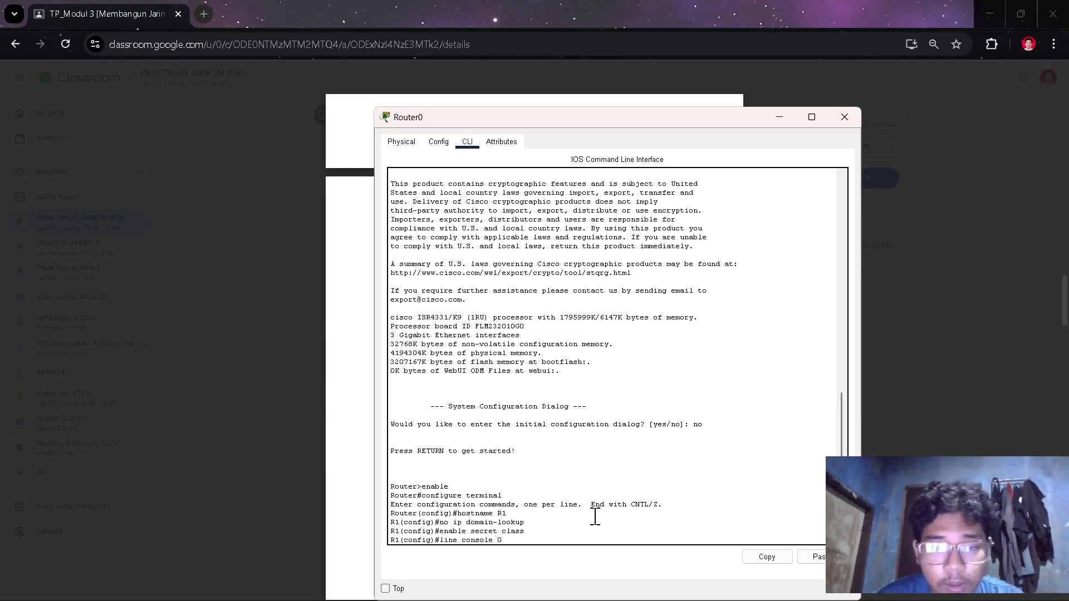
key(Return)
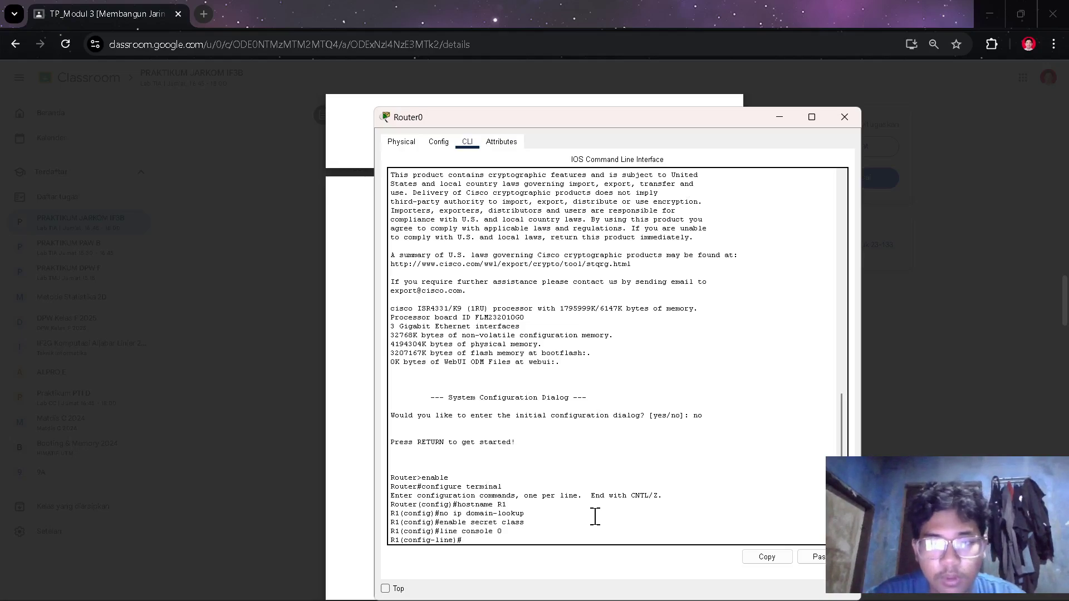
text(passwo)
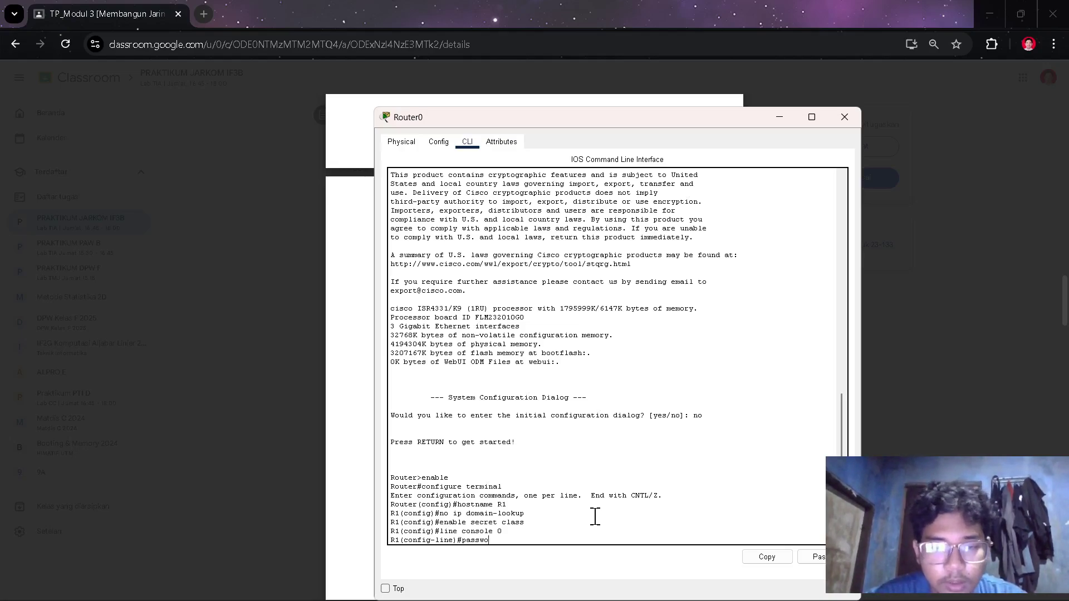
text(rd cisco)
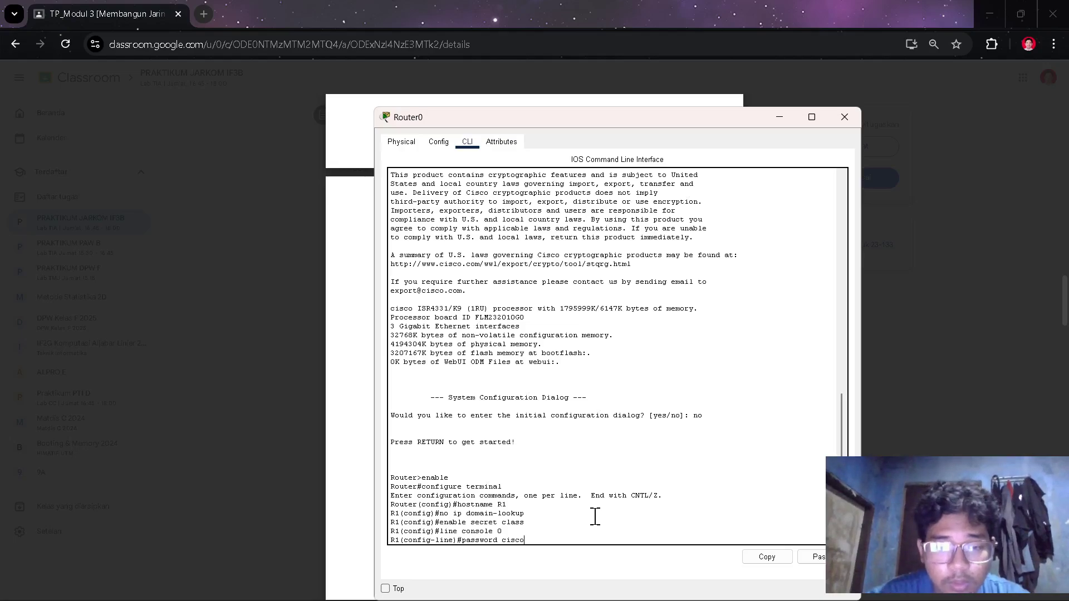
key(Return)
text(exit)
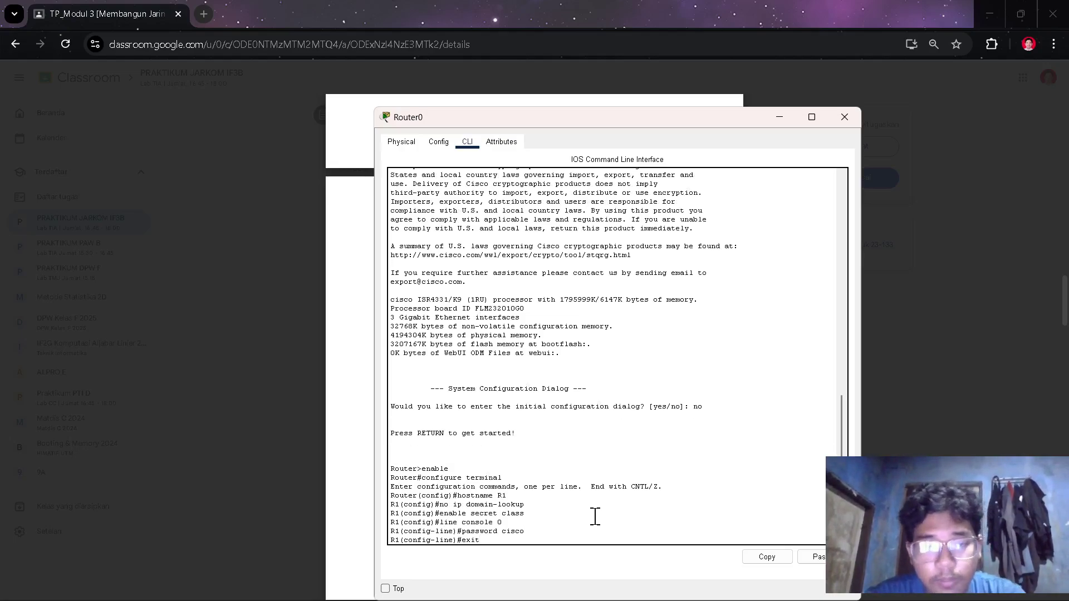
key(Return)
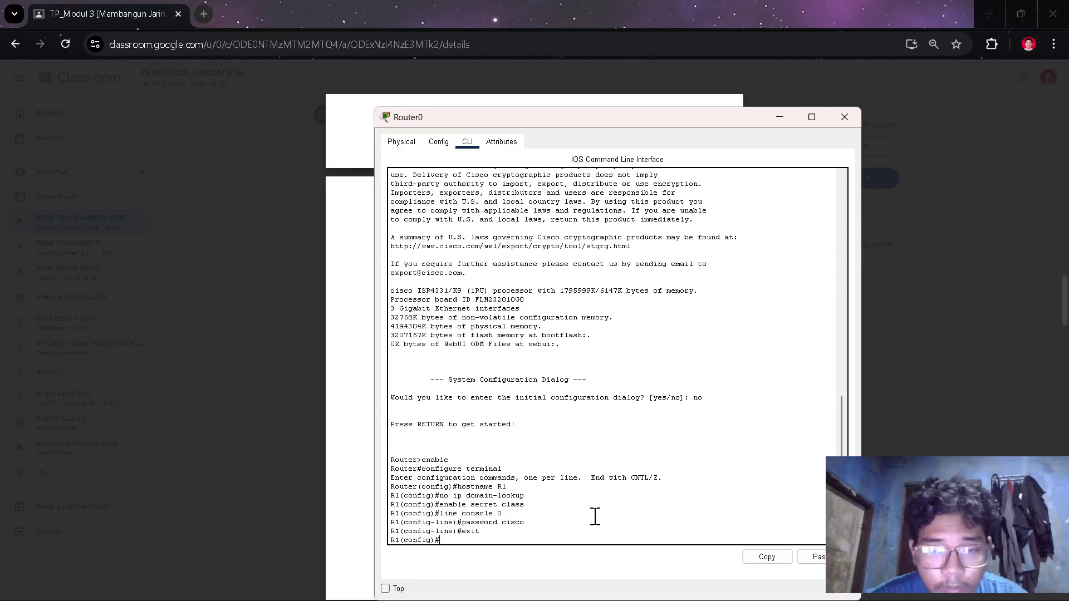
- Re-set the console line 0 password, require login, and return to global configuration mode
text(line console )
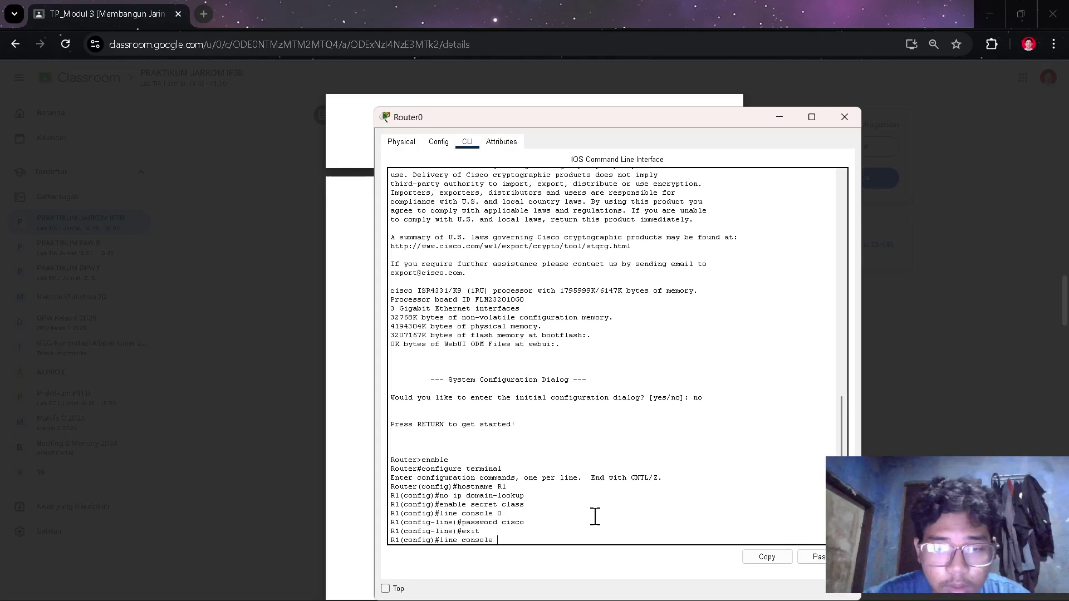
text(0)
key(Return)
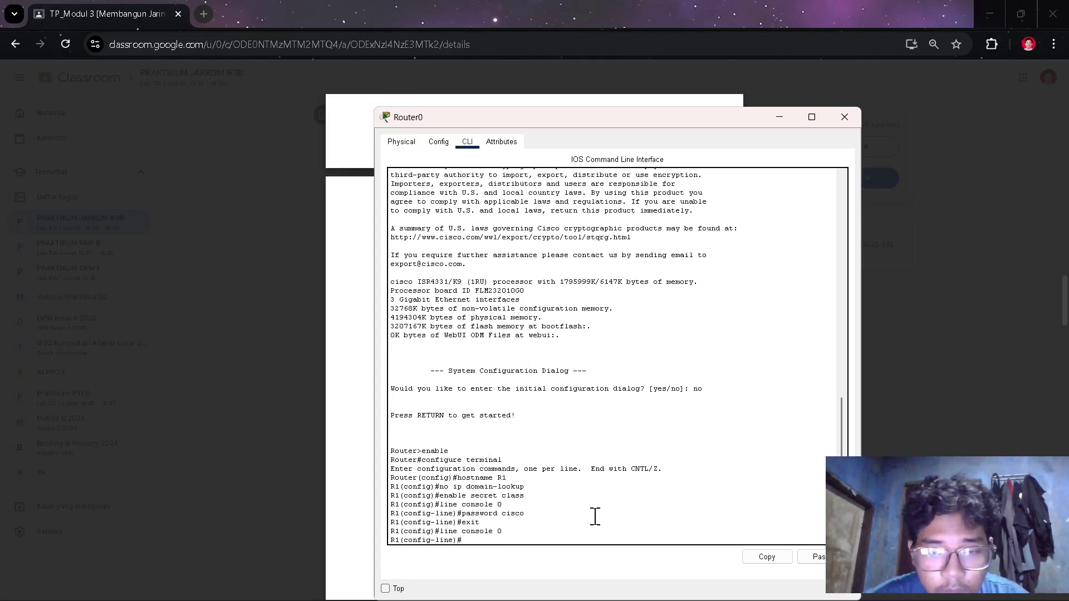
text(password cisco)
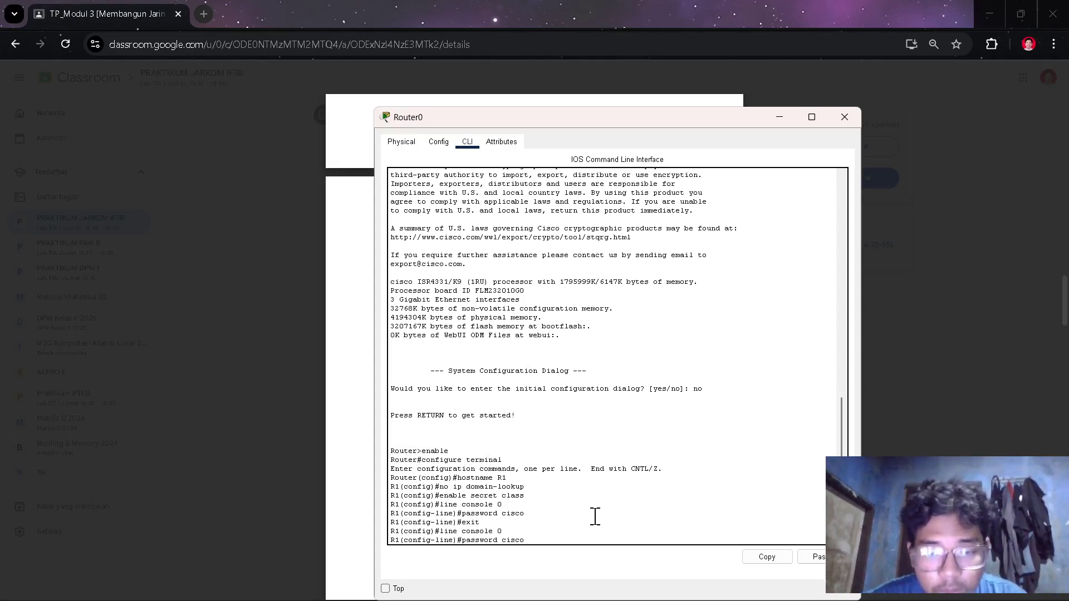
key(Return)
text(login)
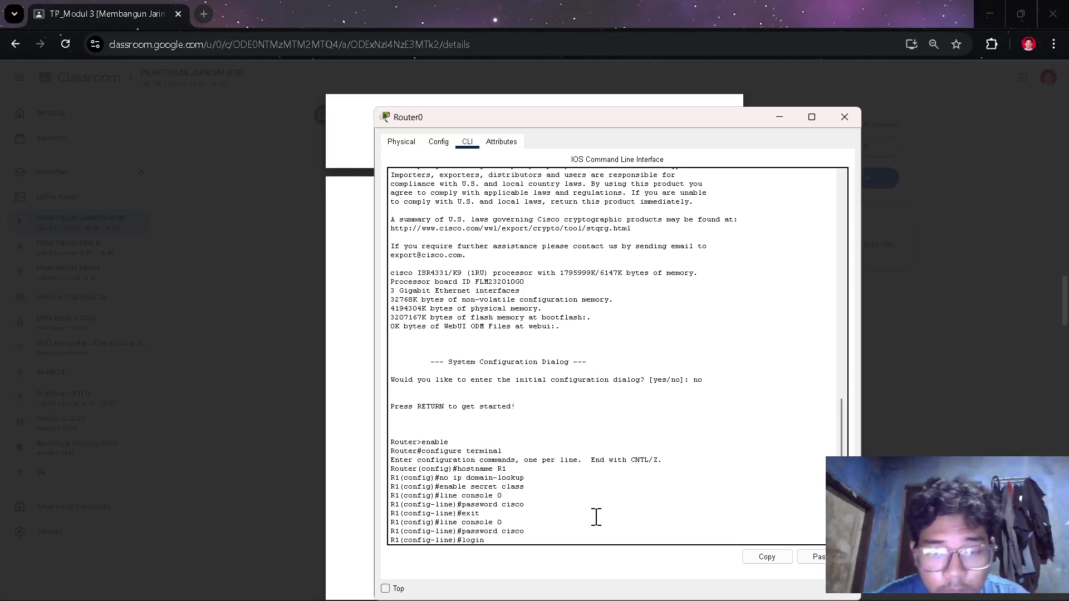
key(Return)
text(exit)
key(Return)
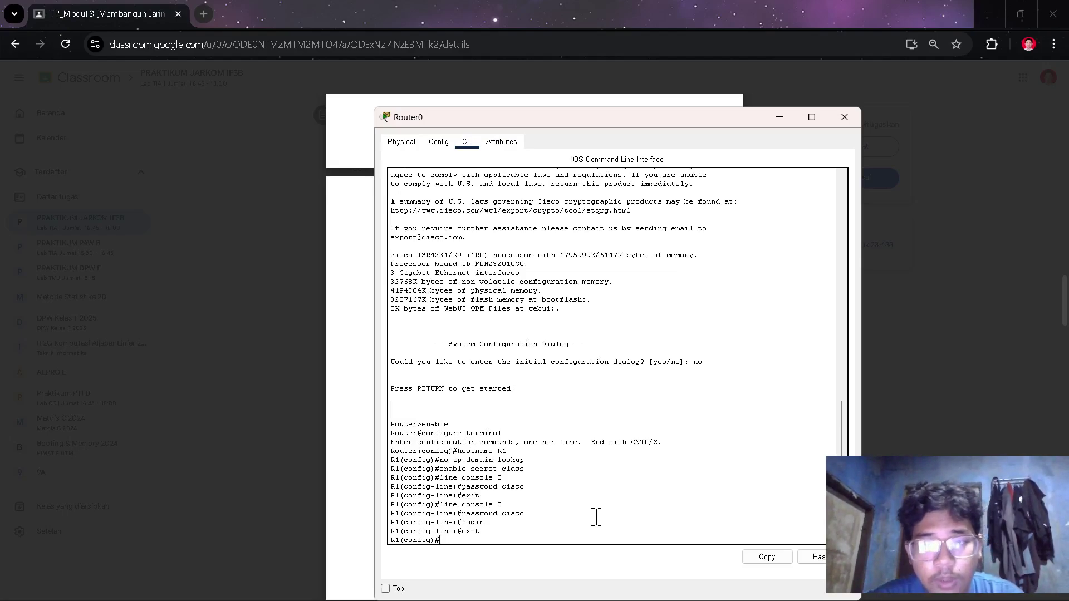
key(alt+Tab)
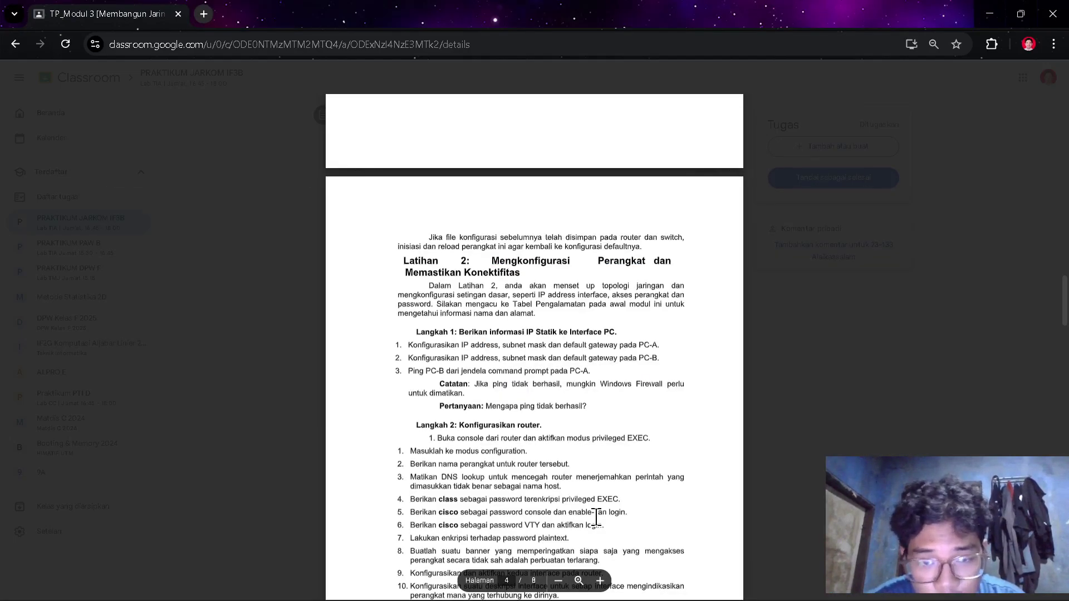
- Enter configuration mode for VTY lines 0 to 4 on R1
key(alt+Tab)
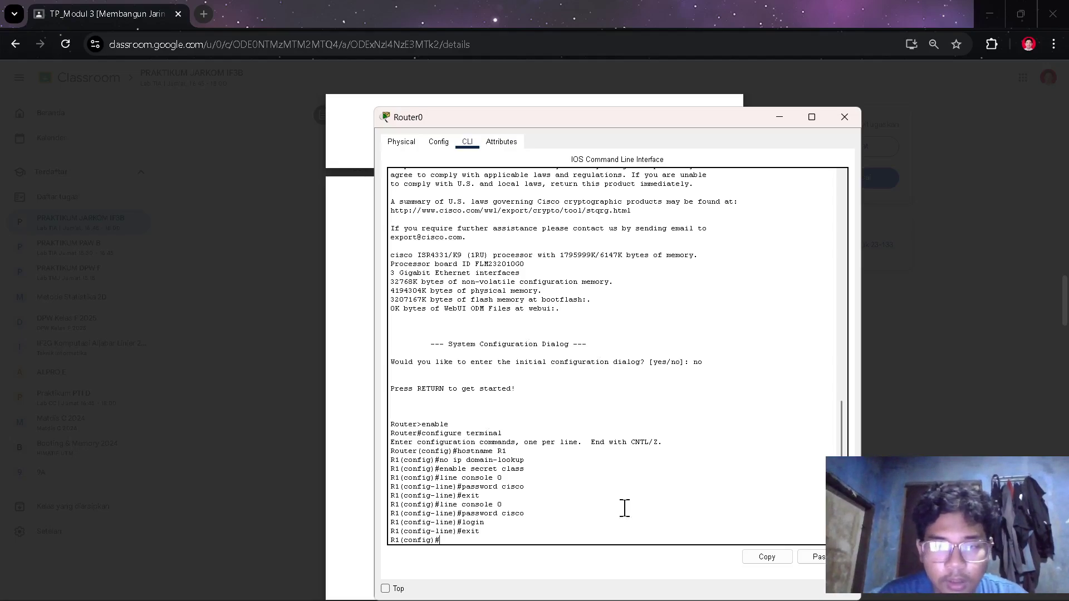
text(line )
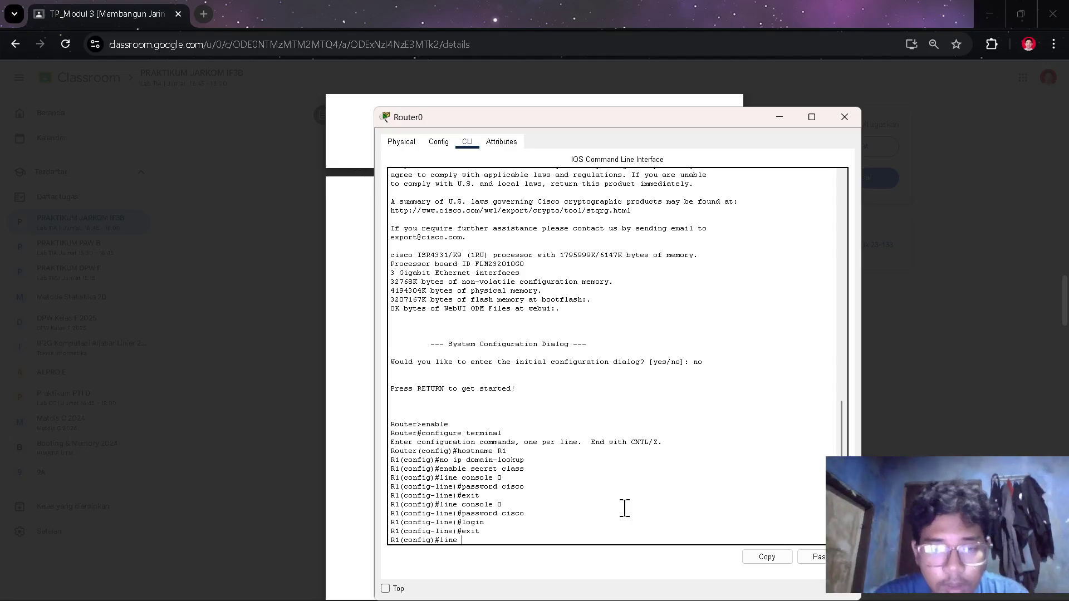
text(vty)
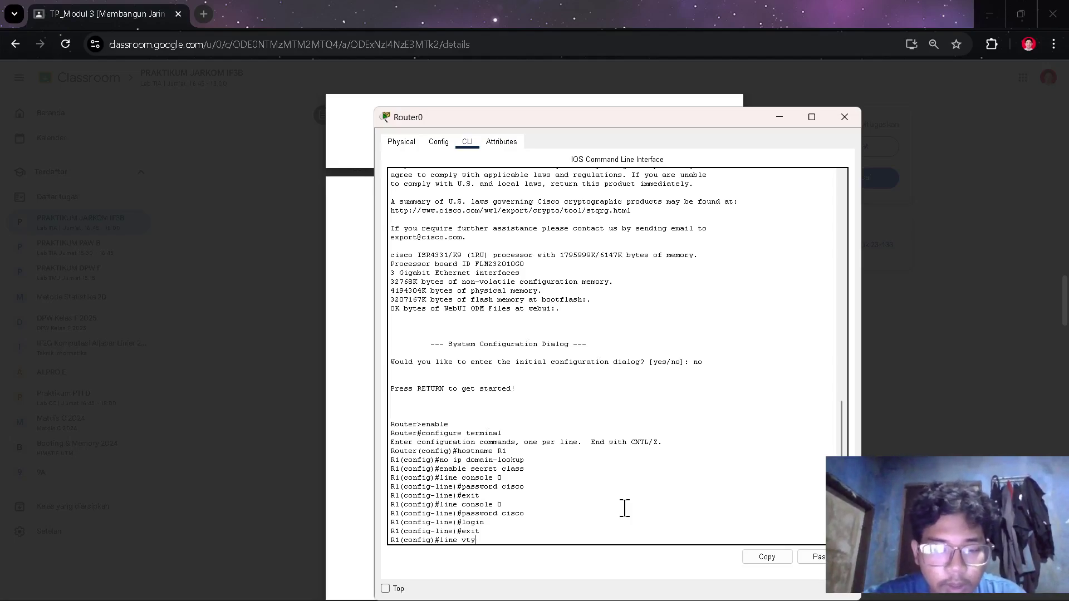
text( 0)
key(alt+Tab)
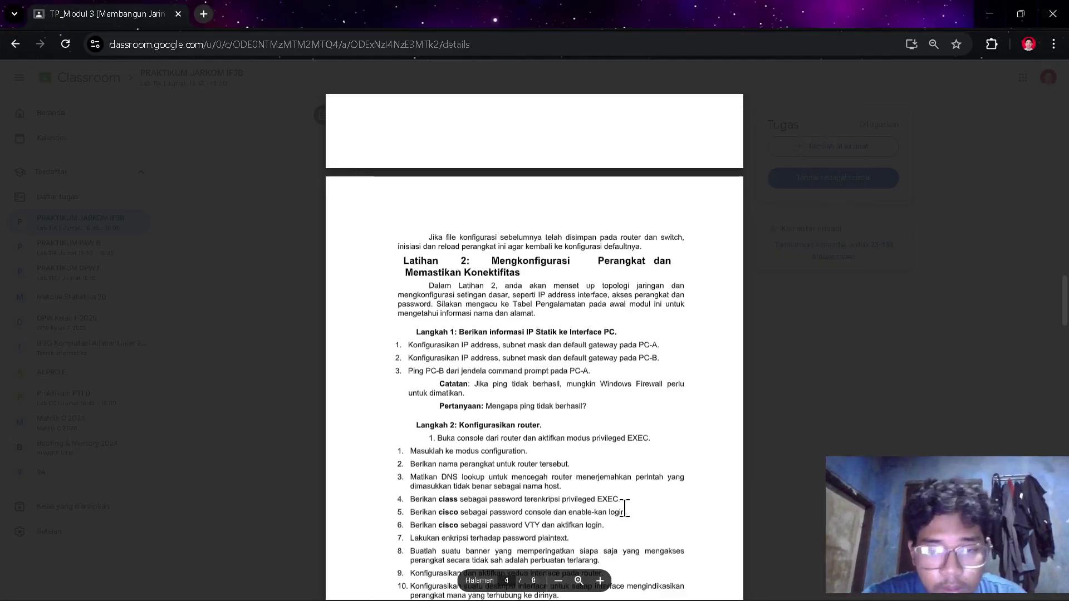
key(alt+Tab)
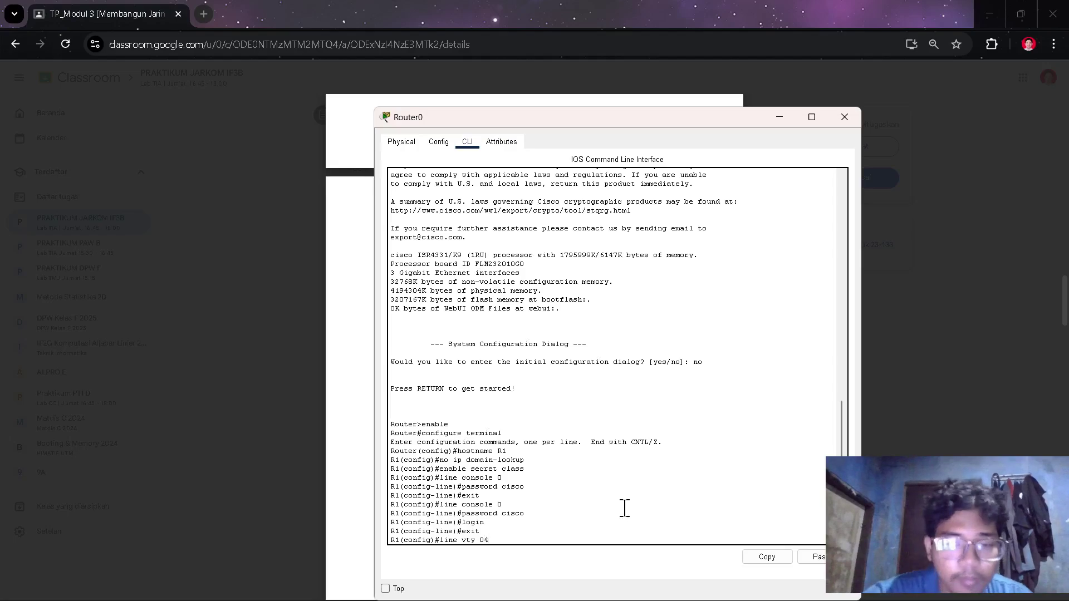
text(4)
key(Return)
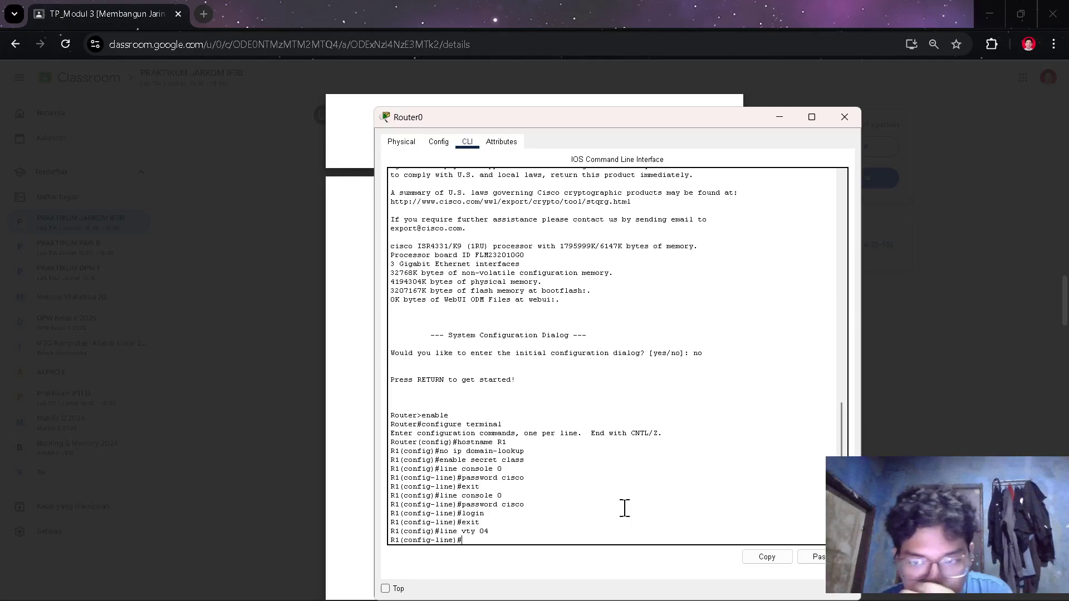
- Give the VTY lines a password with login required, then start the 'dilarang mengakses' MOTD banner
text([a)
text(pasw)
text(sword cis)
text(co)
key(Return)
text(login)
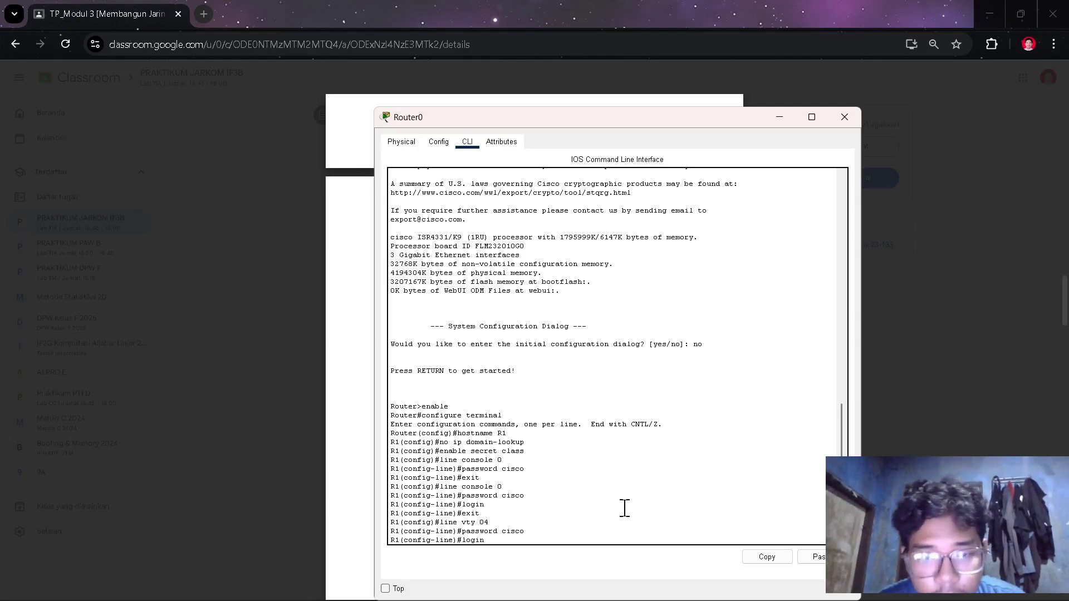
key(Return)
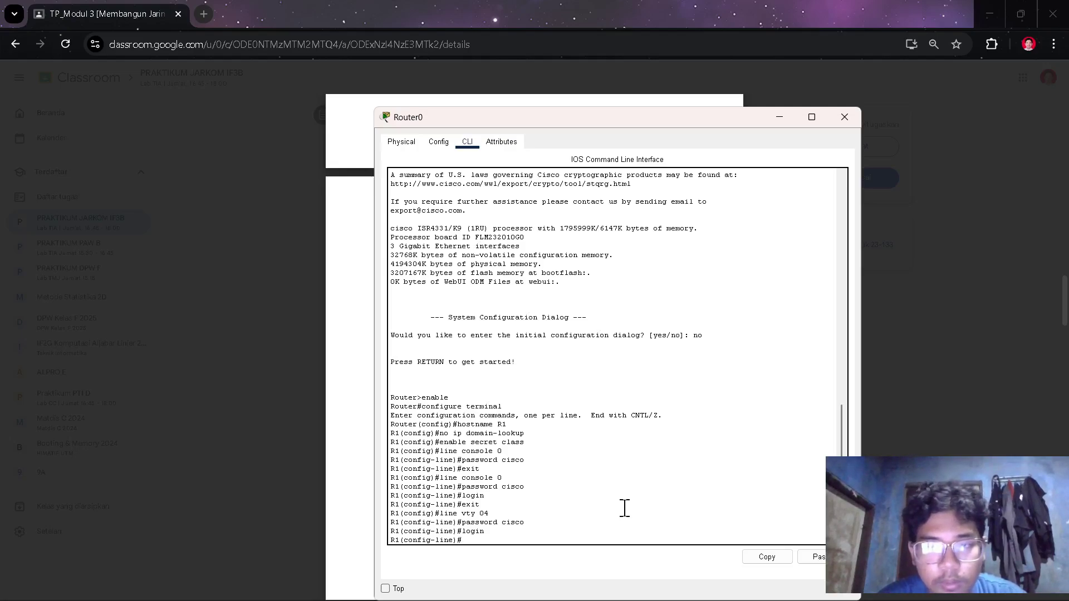
text(exit)
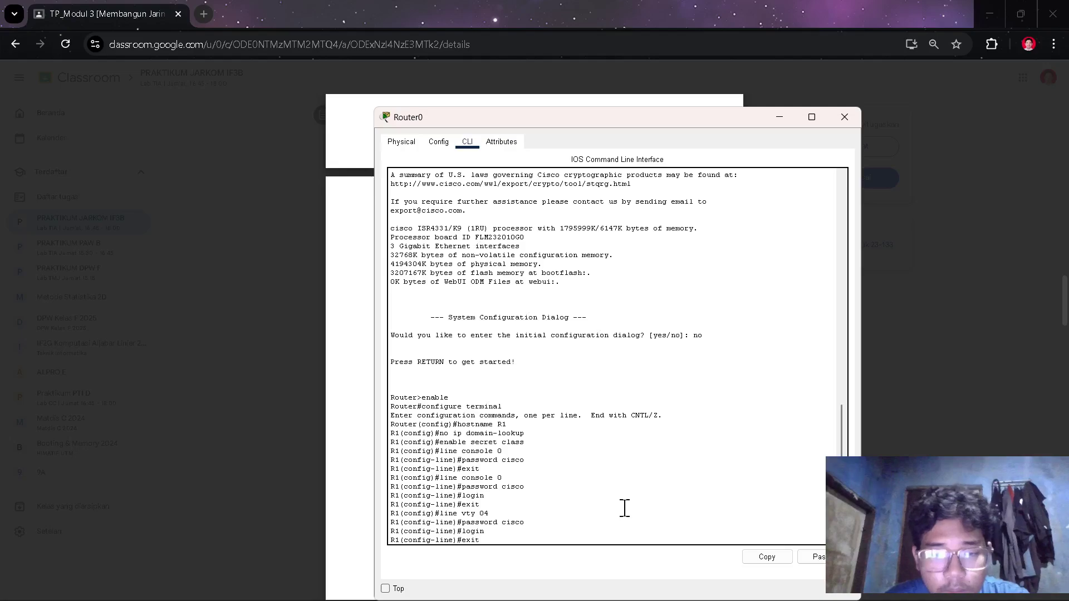
key(Return)
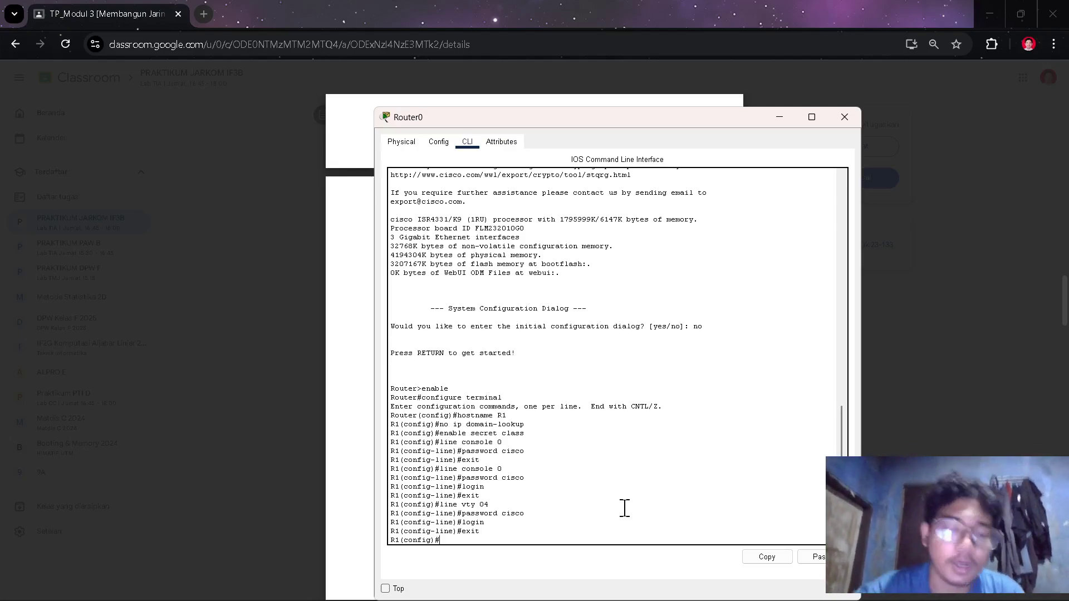
text(banner m)
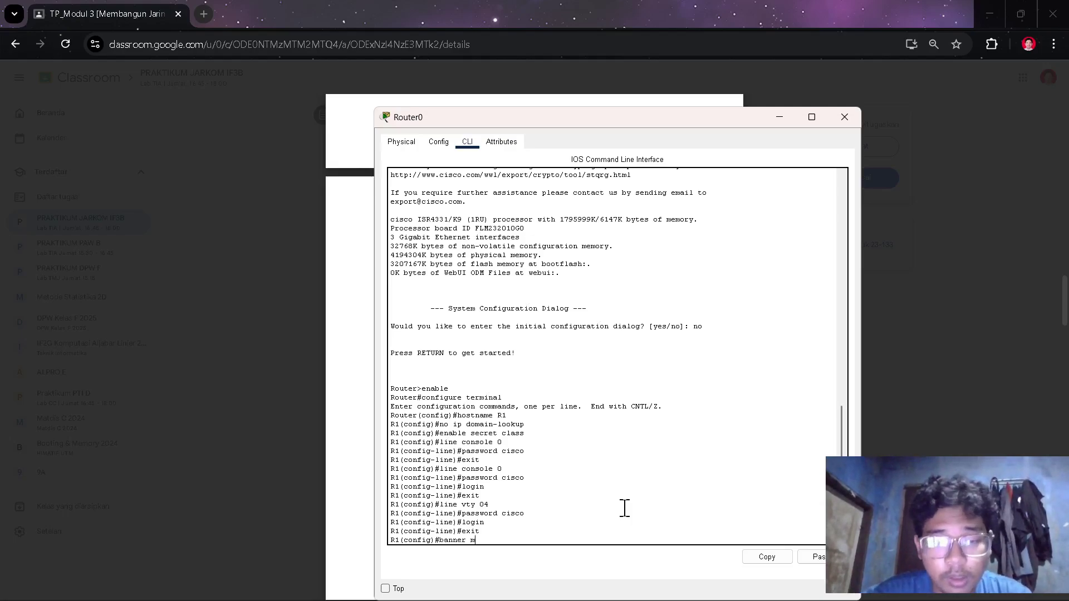
text(otd )
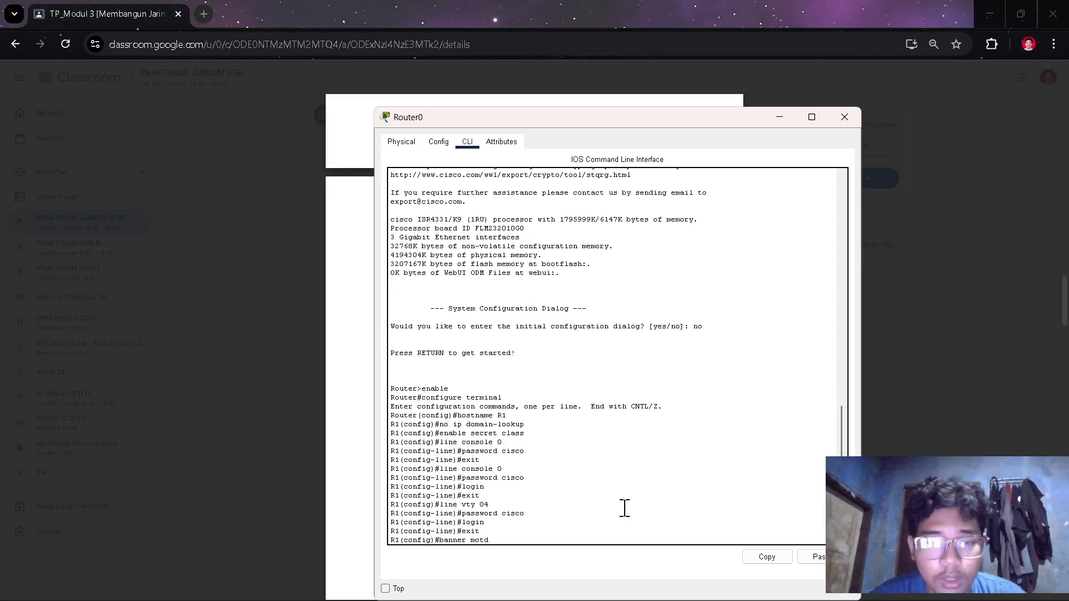
text(""dilarang mengakses)
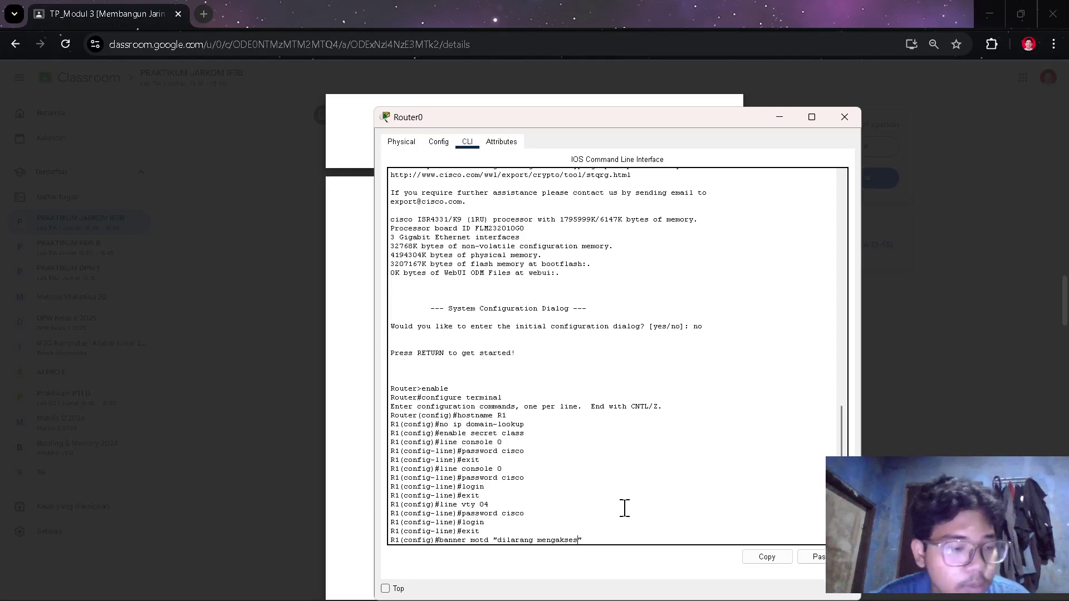
- Complete the MOTD banner as 'dilarang mengakses perangkat' and begin the interface g0/0/0 command
key(alt+Tab)
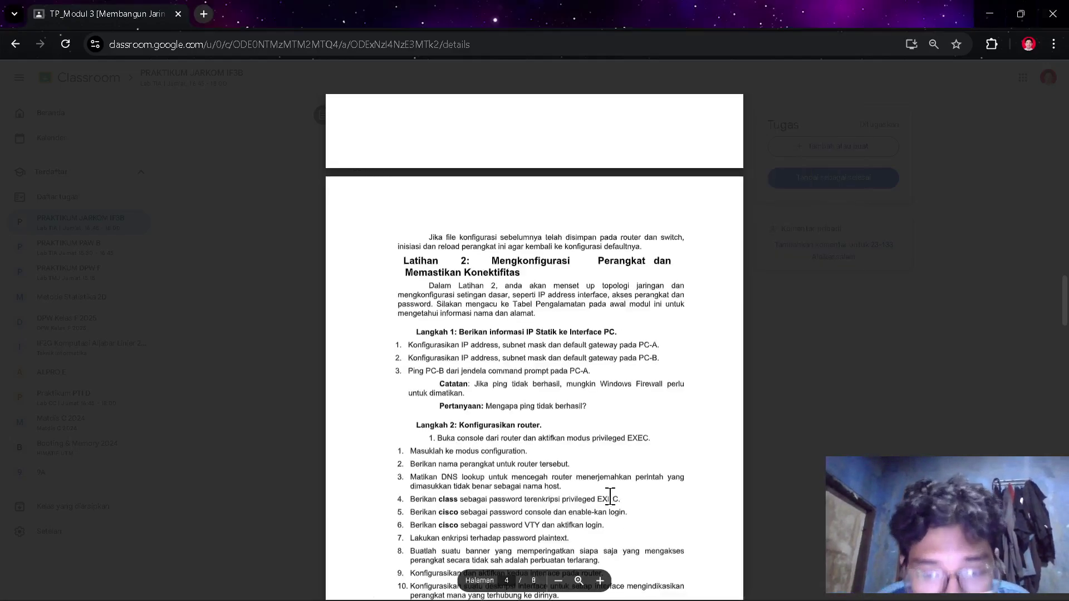
scroll(605, 512, down, 2)
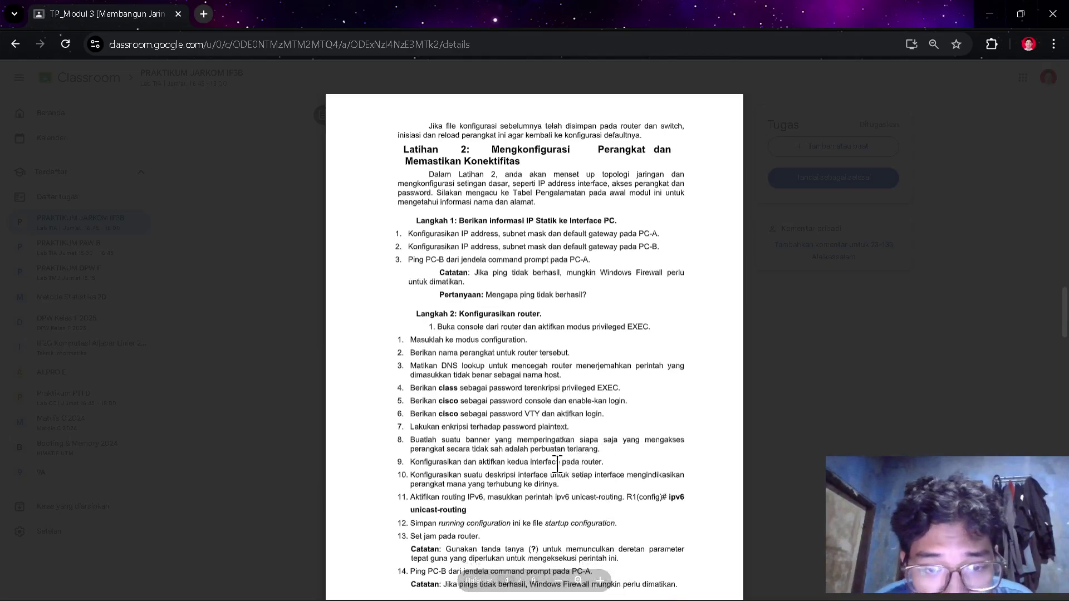
key(alt+Tab)
text(perangkat)
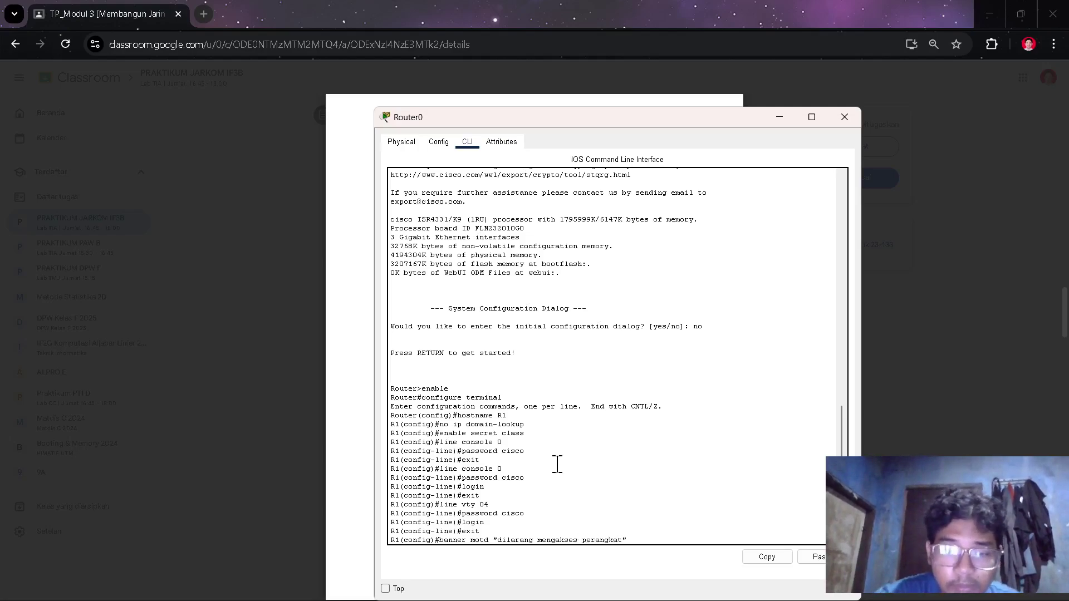
key(Return)
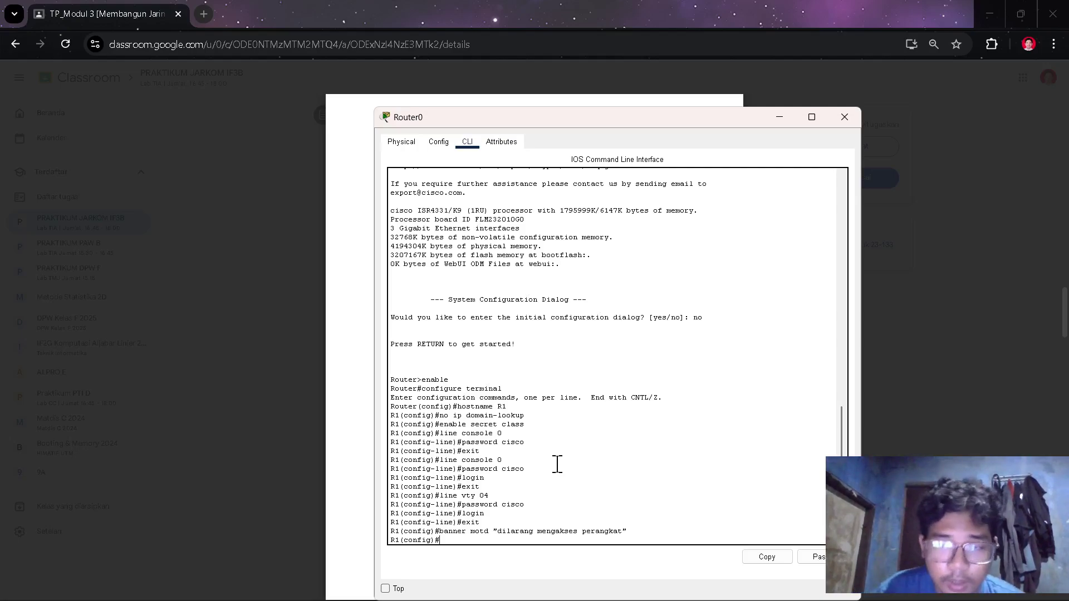
text(in)
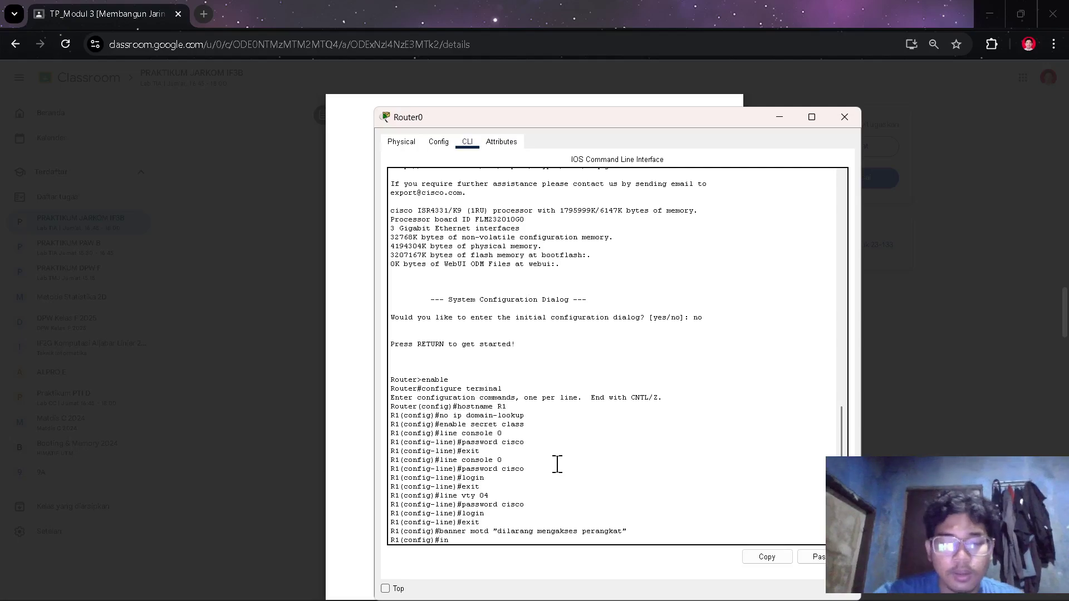
text(terface)
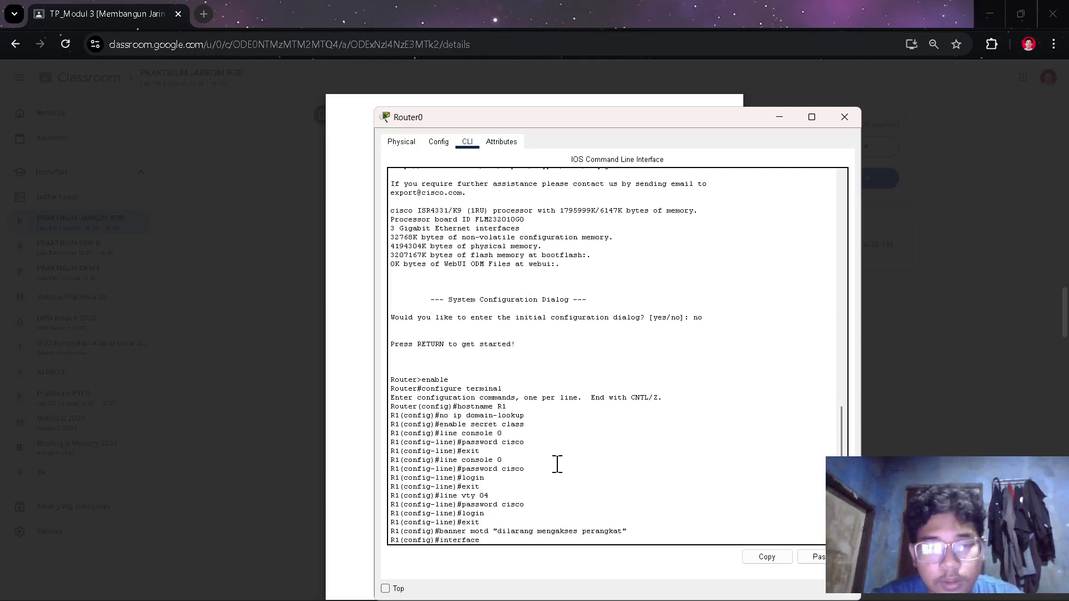
text( g0/0)
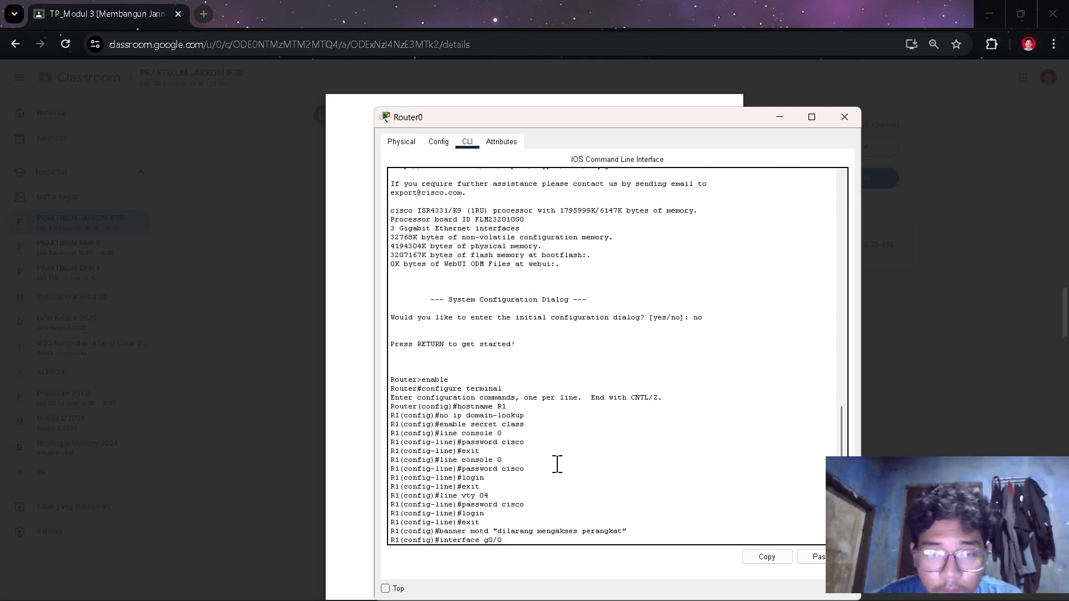
text(/)
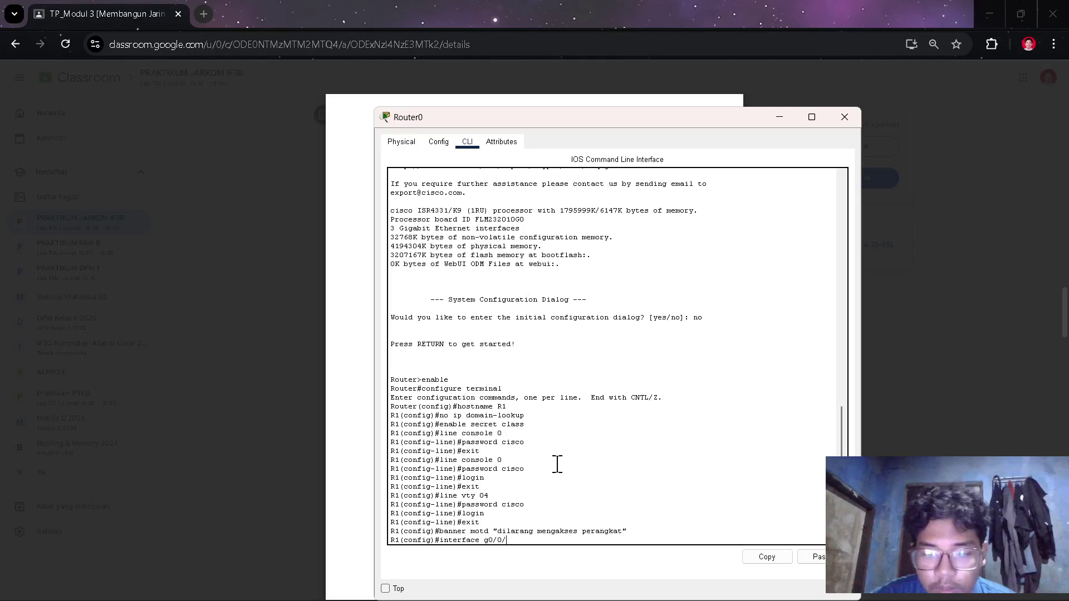
text(0)
- Enter G0/0/0 interface configuration and start an ip address command, checking the lab guide for values
key(Return)
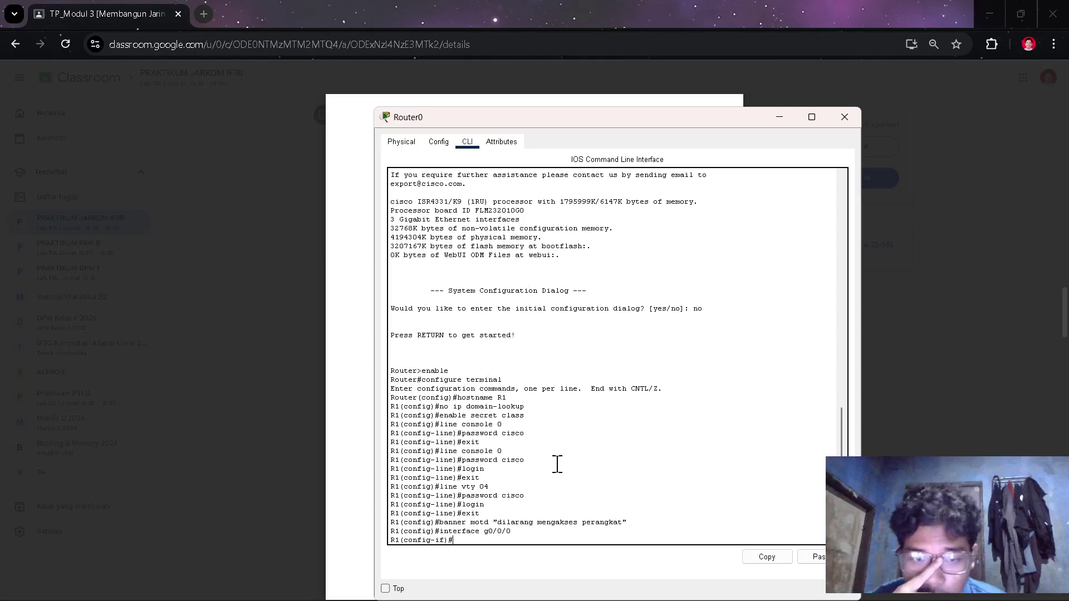
text(ip ad)
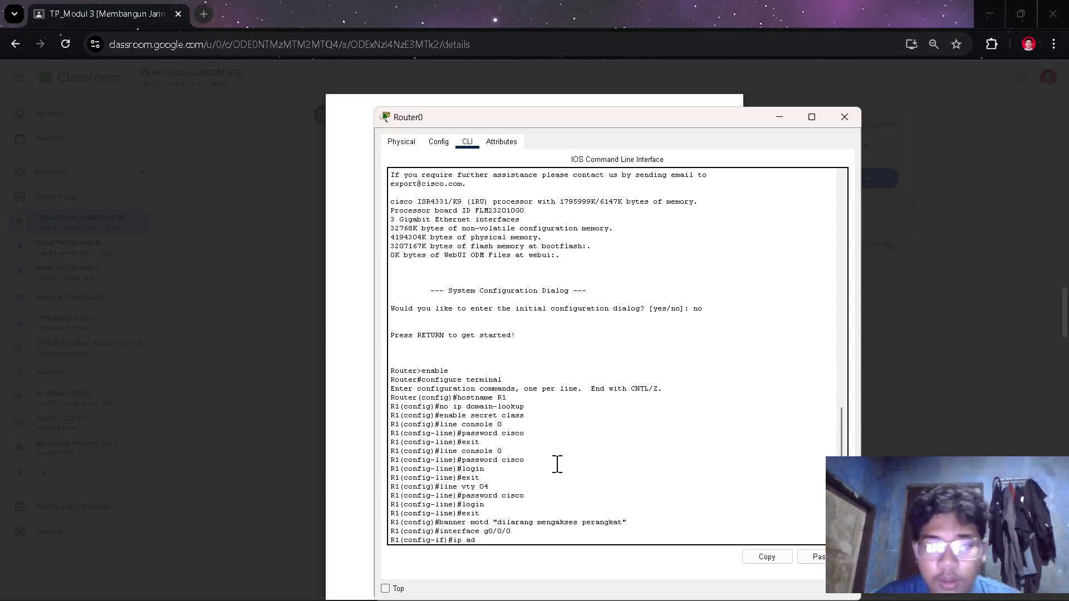
text(dress)
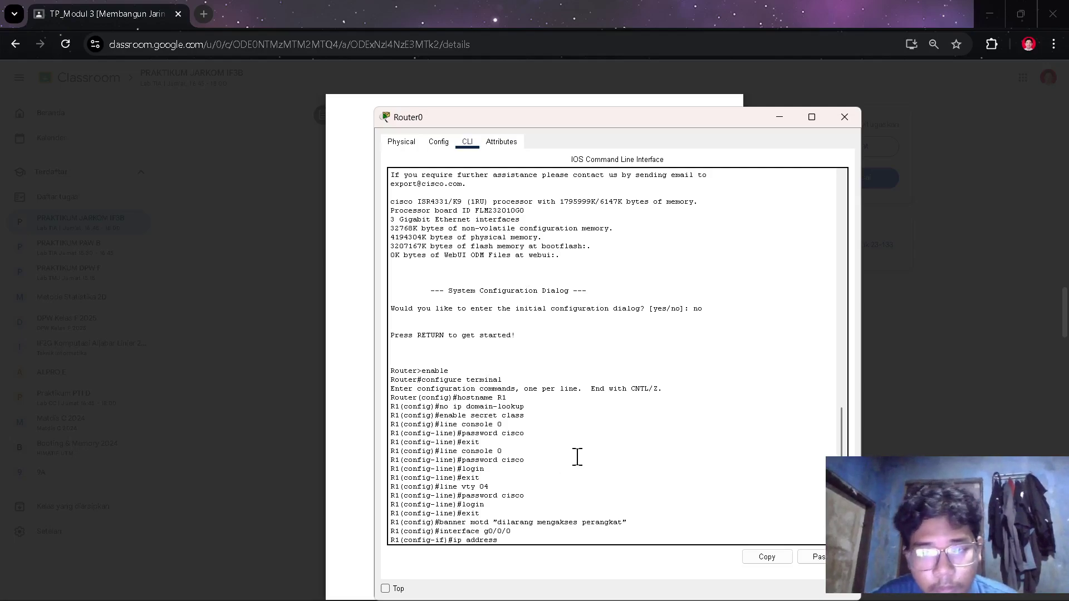
key(alt+Tab)
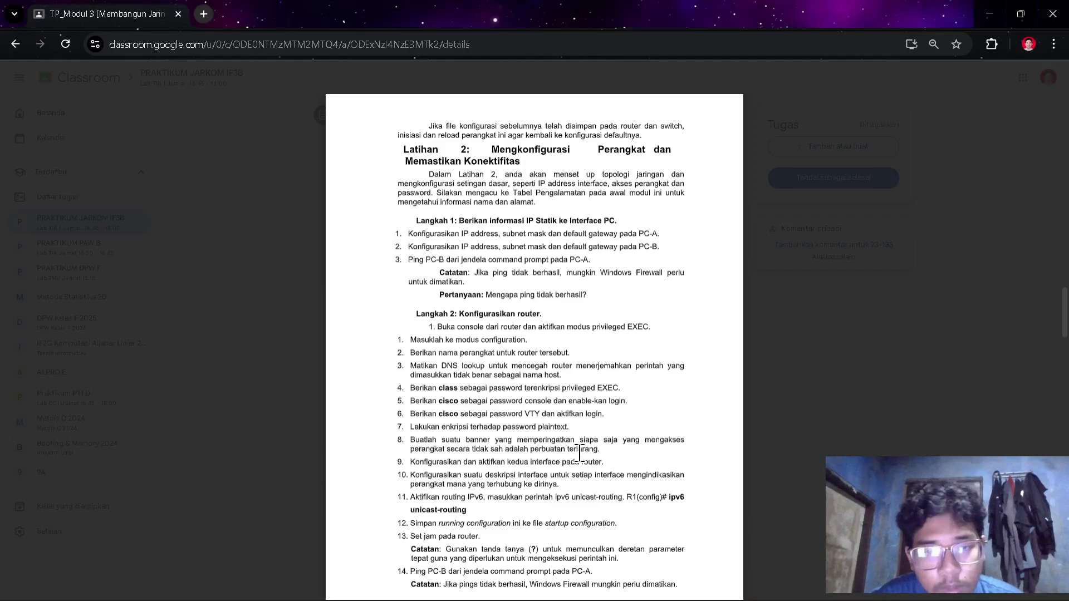
- Copy the gateway address 192.168.0.1 from PC-B's row in the lab guide
scroll(657, 371, up, 4)
scroll(657, 372, up, 18)
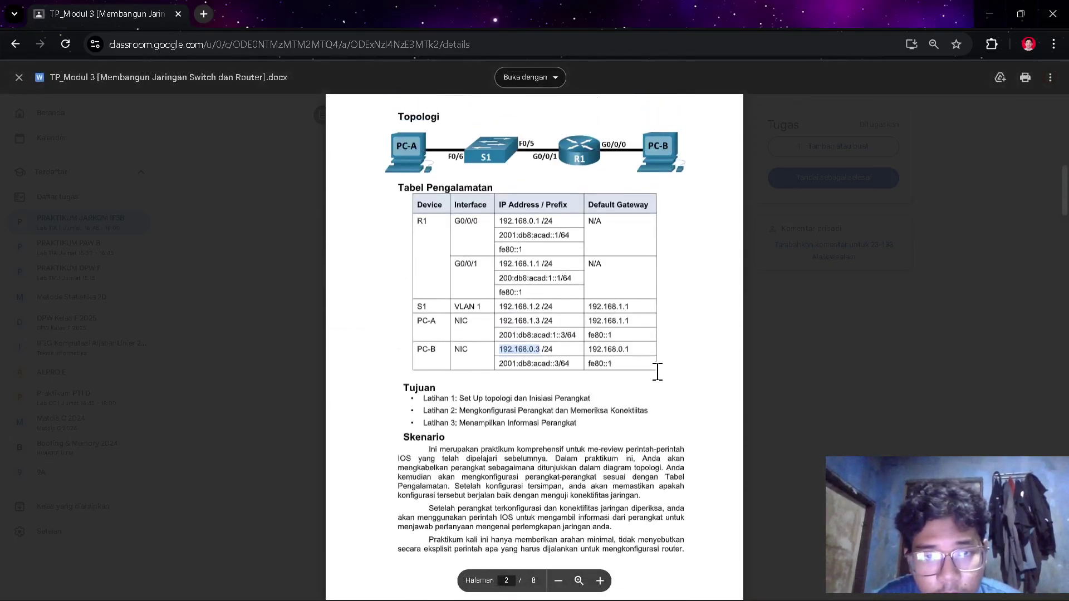
scroll(657, 372, down, 1)
scroll(658, 372, down, 1)
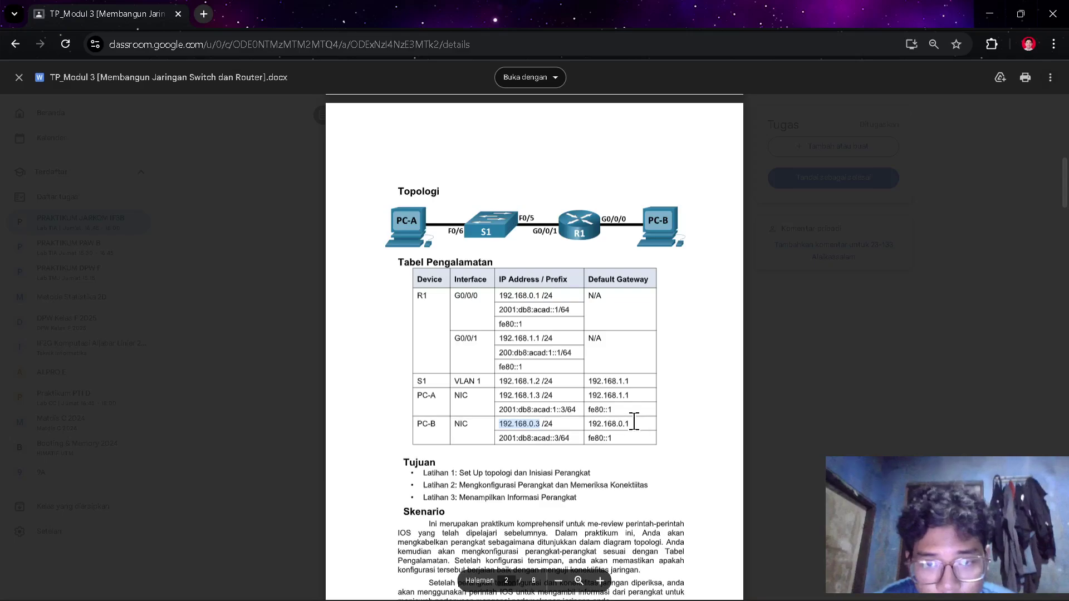
drag(633, 422, 582, 435)
double_click(599, 424)
key(ctrl+c)
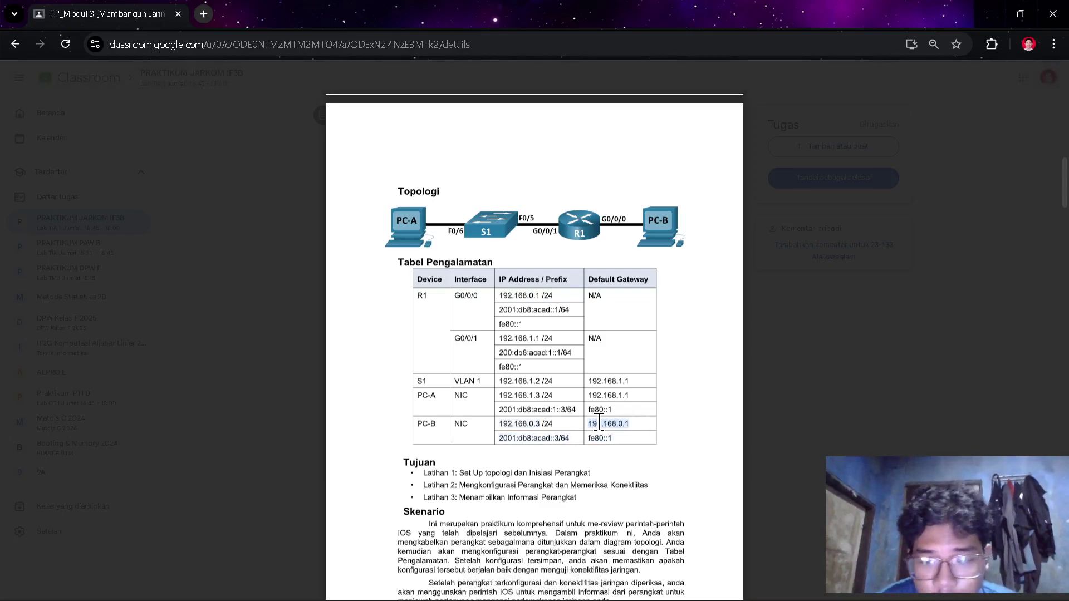
- Assign G0/0/0 the IPv4 address 192.168.0.1 with mask 255.255.255.0
key(alt+Tab)
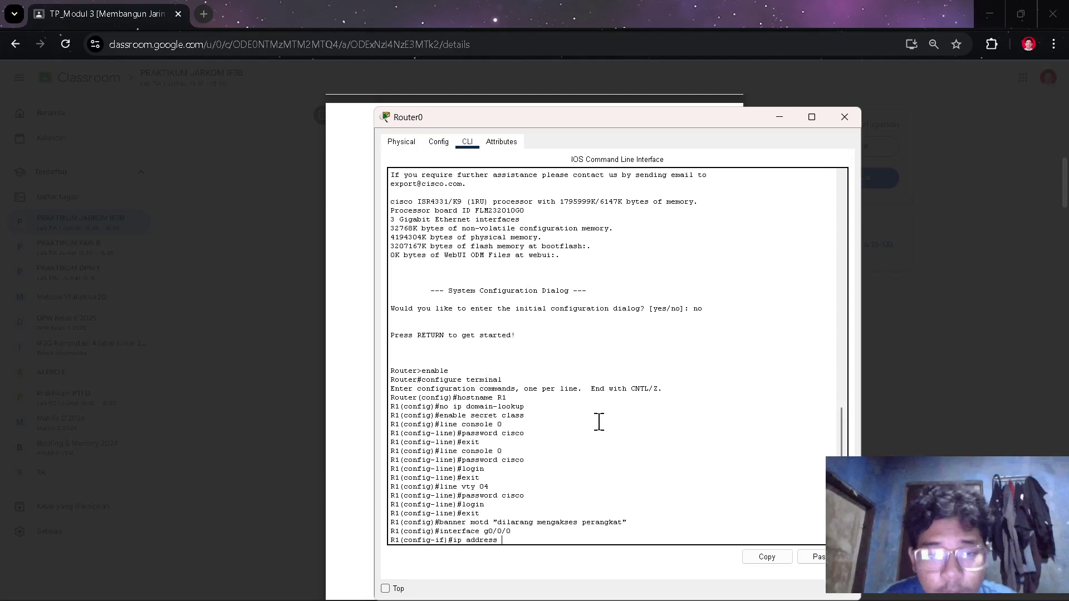
right_click(563, 544)
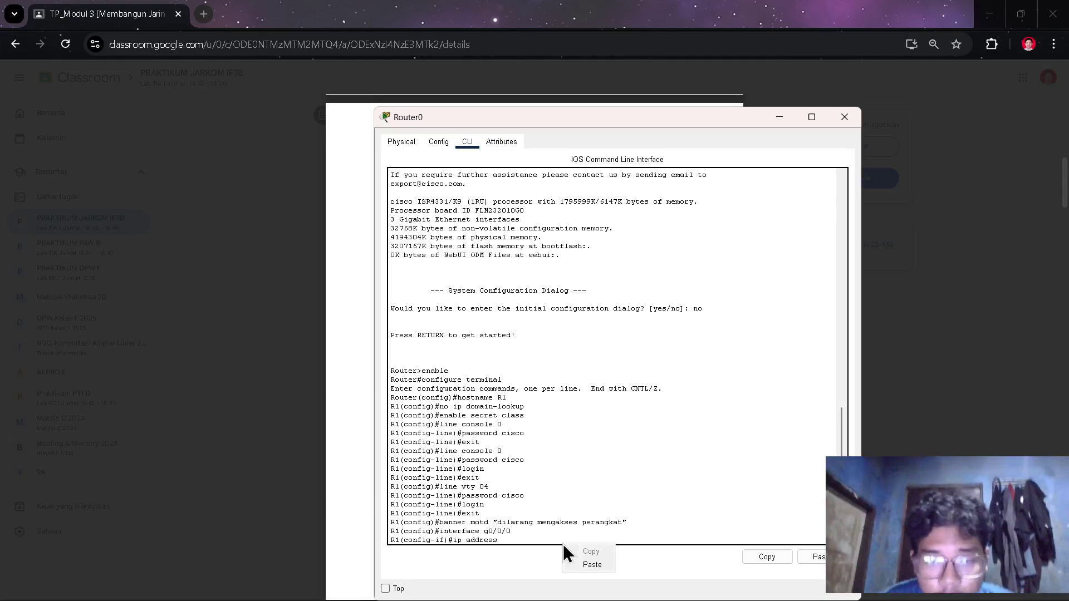
click(592, 565)
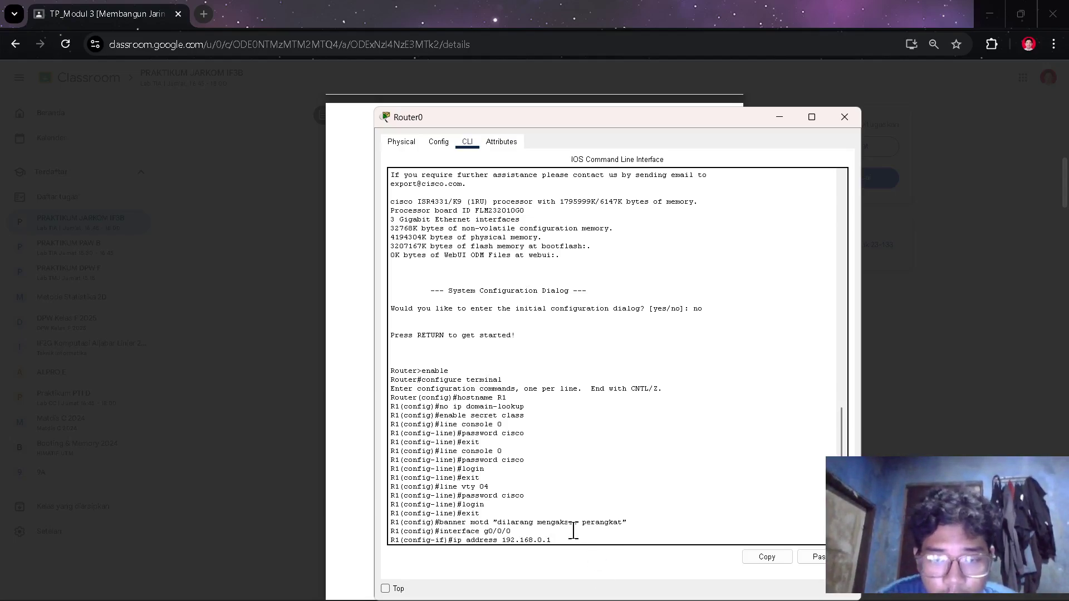
text(255.255)
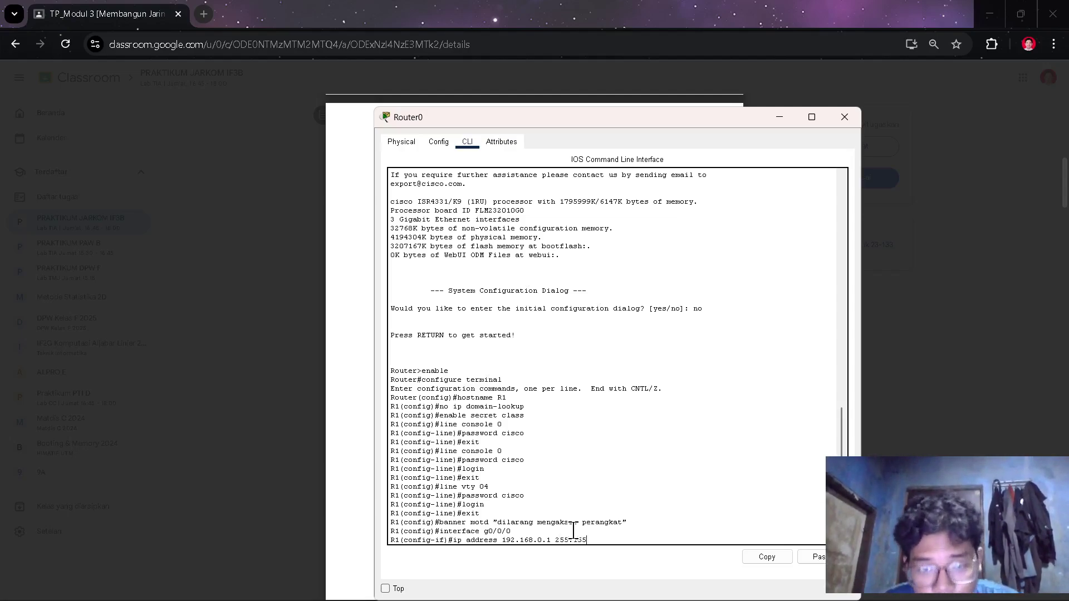
key(BackSpace)
key(BackSpace)
key(BackSpace)
key(BackSpace)
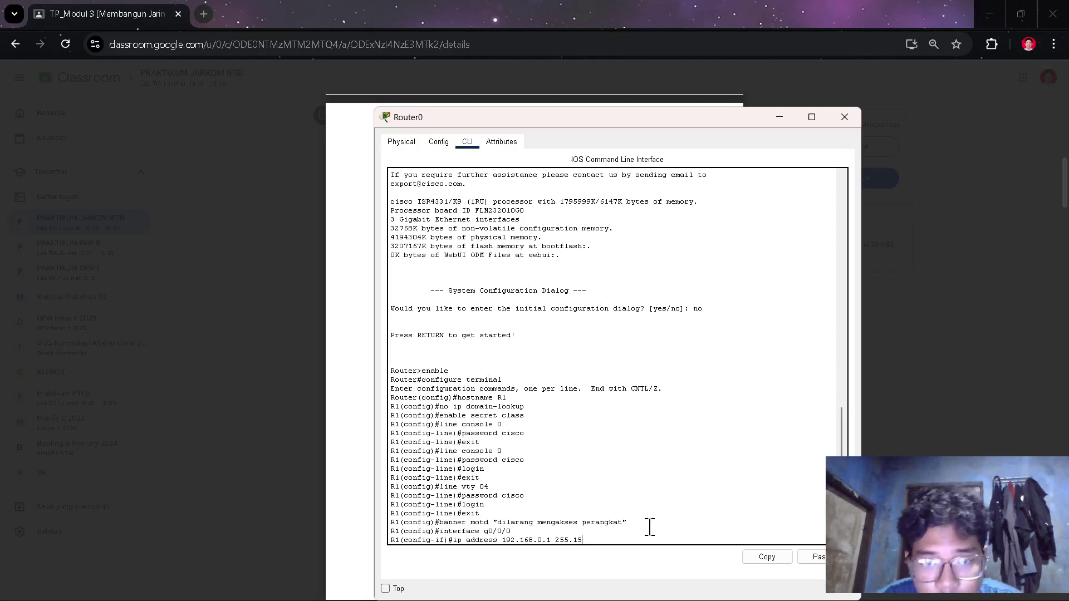
text(.2)
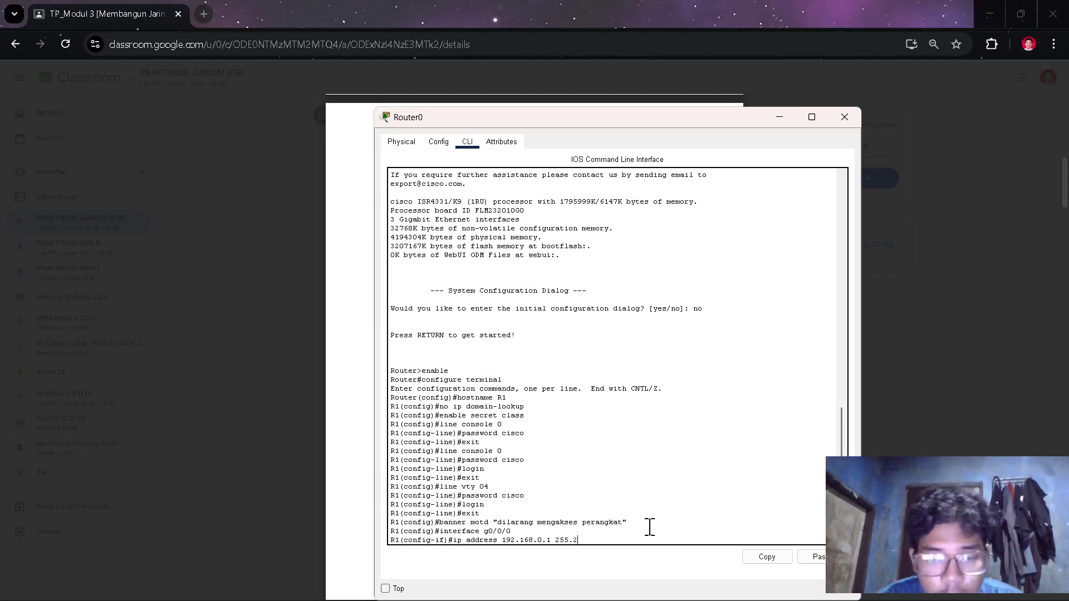
text(55)
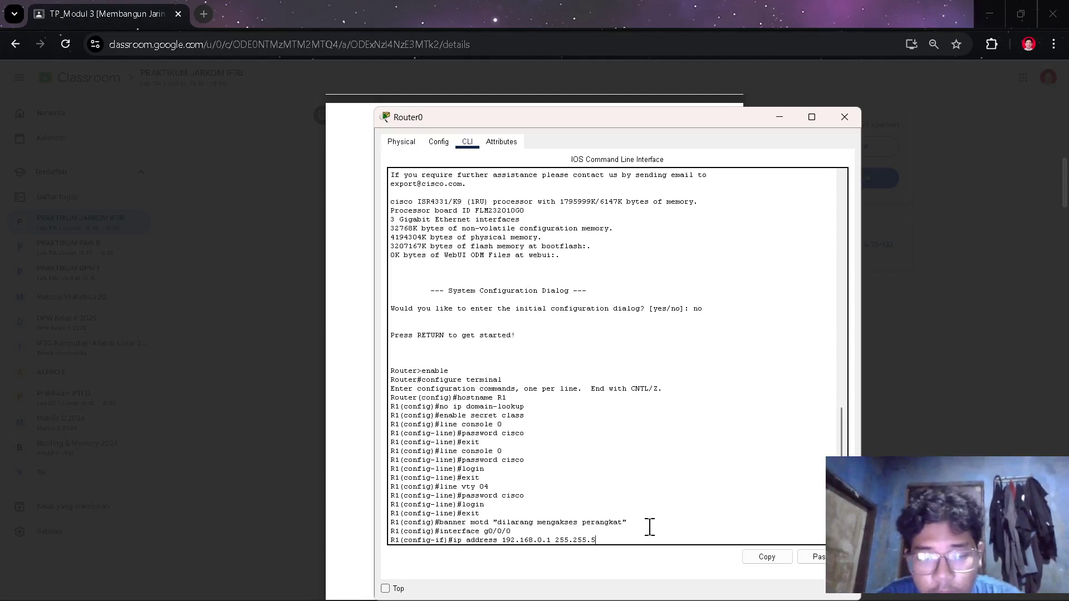
text(.255.0)
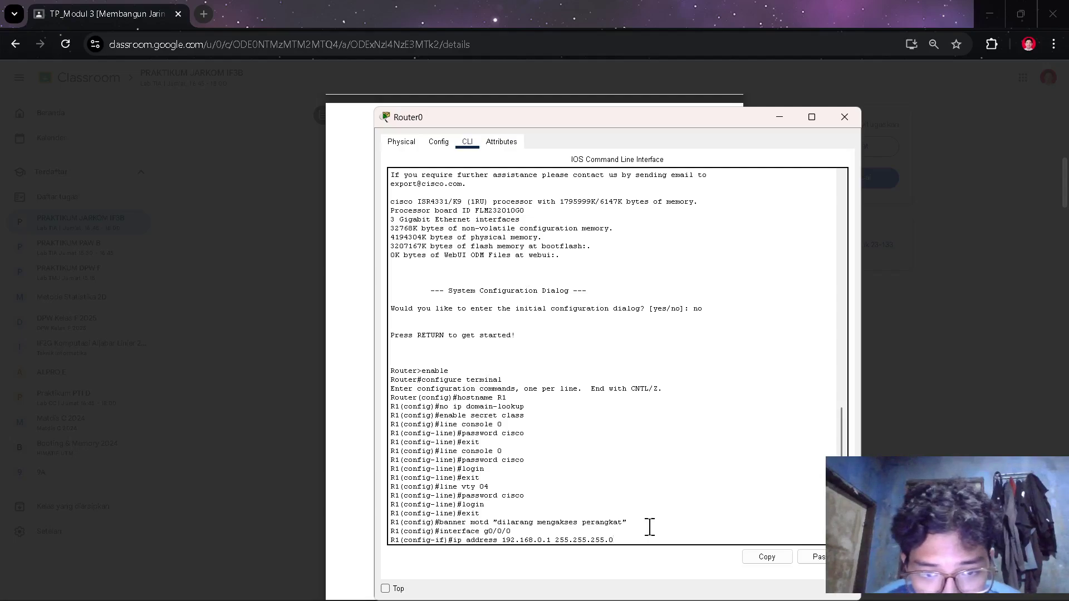
key(Return)
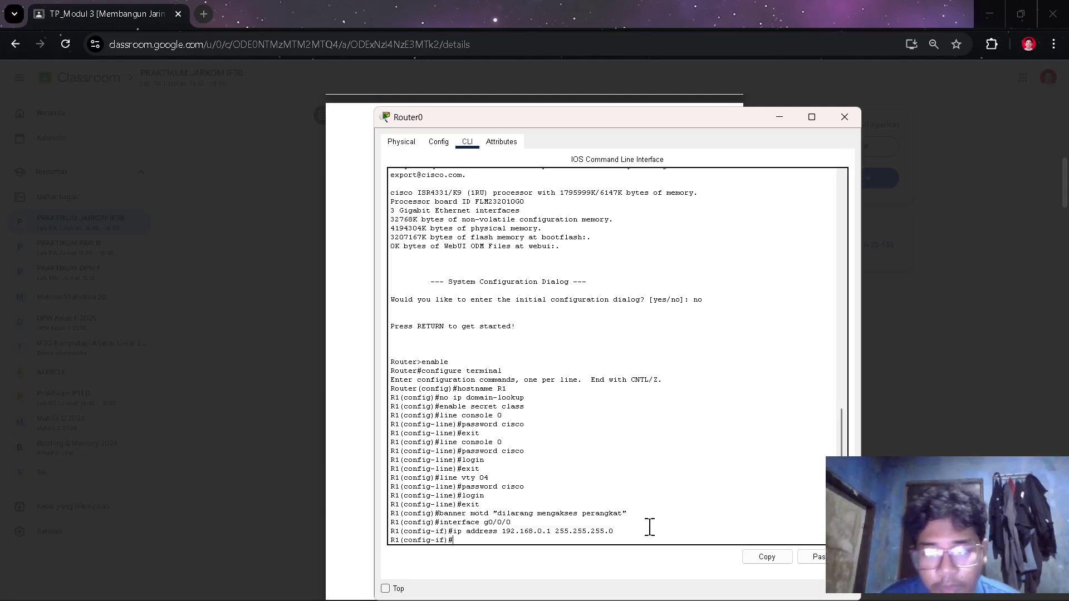
- Review the Latihan 2 router steps in the lab document while partly typing the ipv6 address command
text(ip)
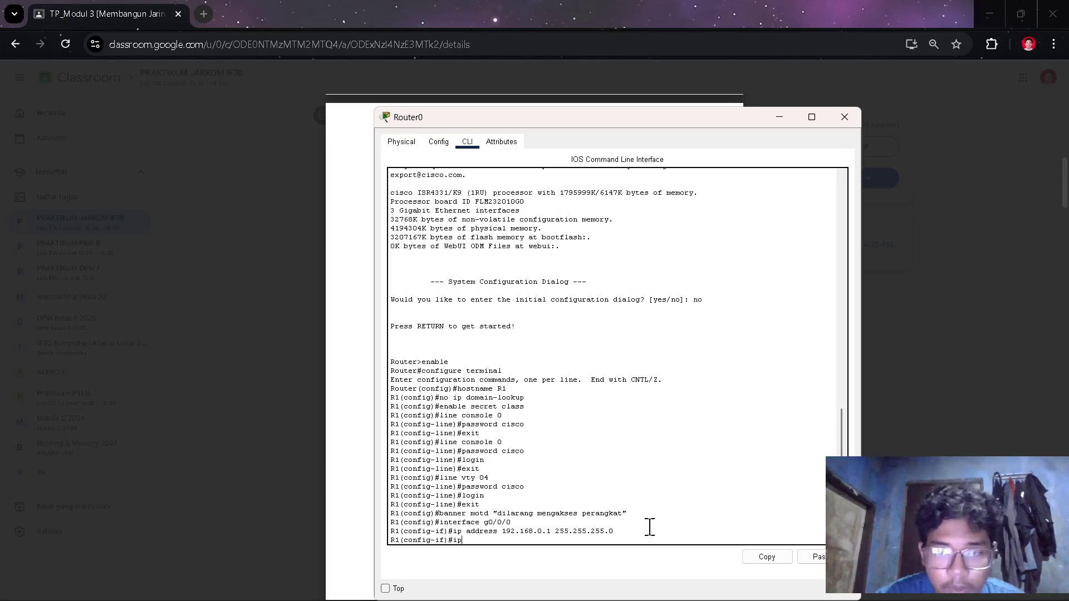
text(v)
key(alt+Tab)
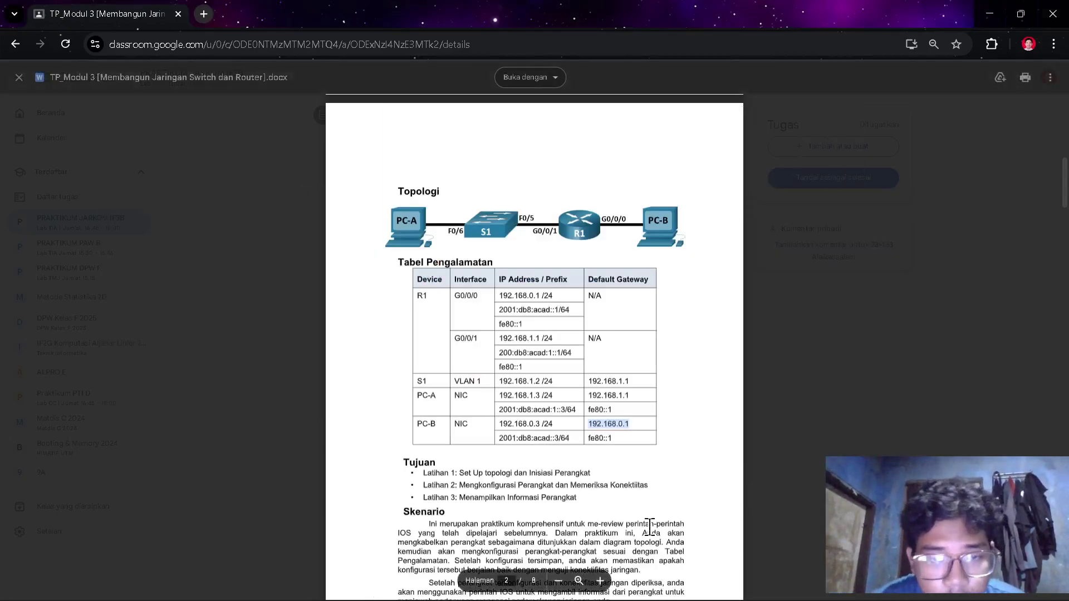
scroll(602, 468, down, 10)
scroll(602, 472, down, 12)
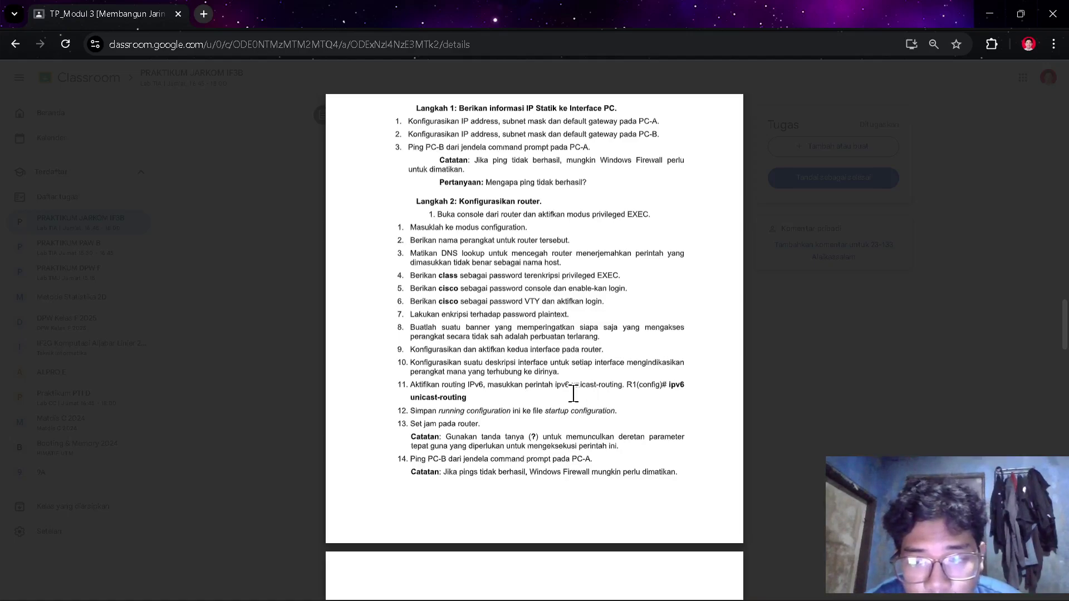
scroll(618, 409, down, 1)
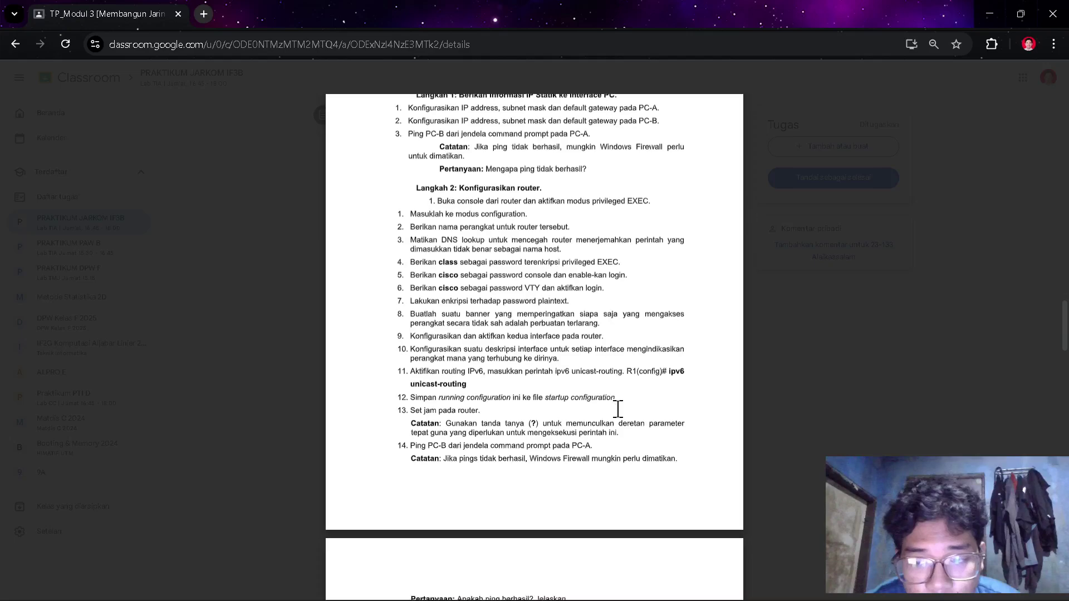
key(alt+Tab)
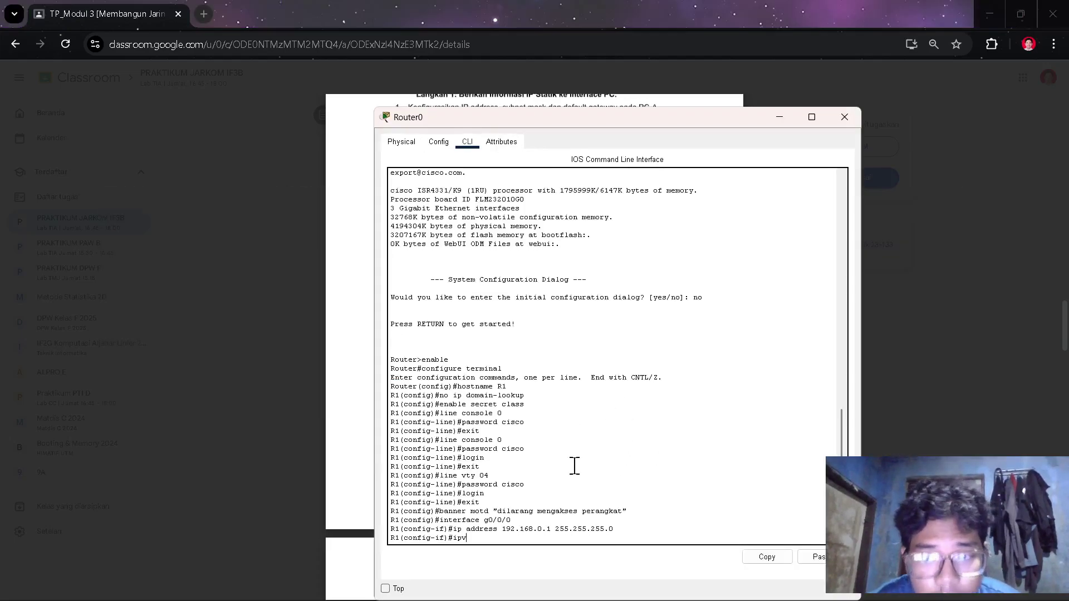
text(6)
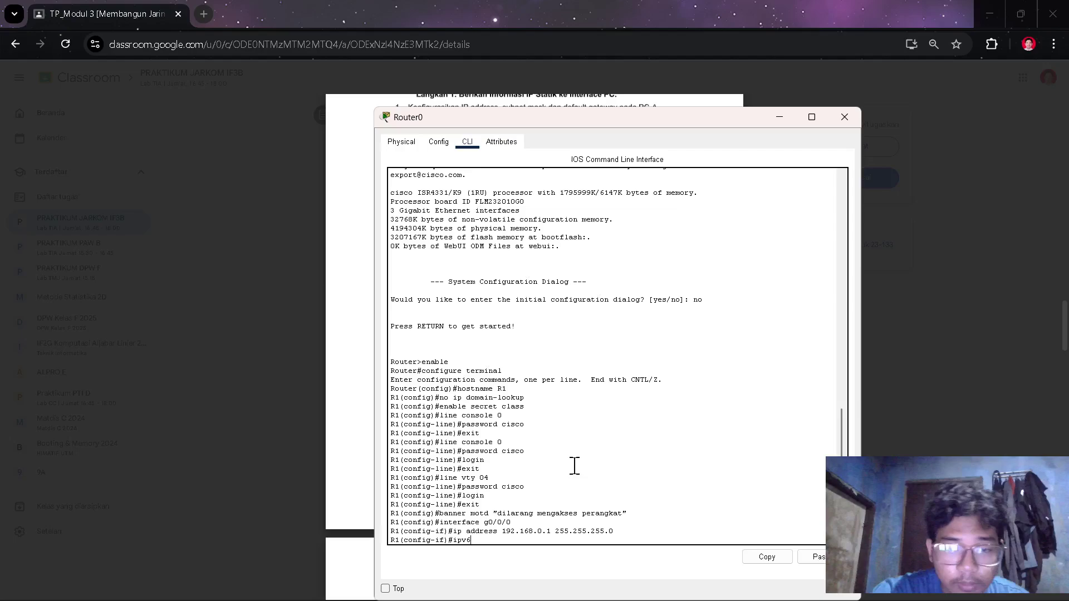
text( adre)
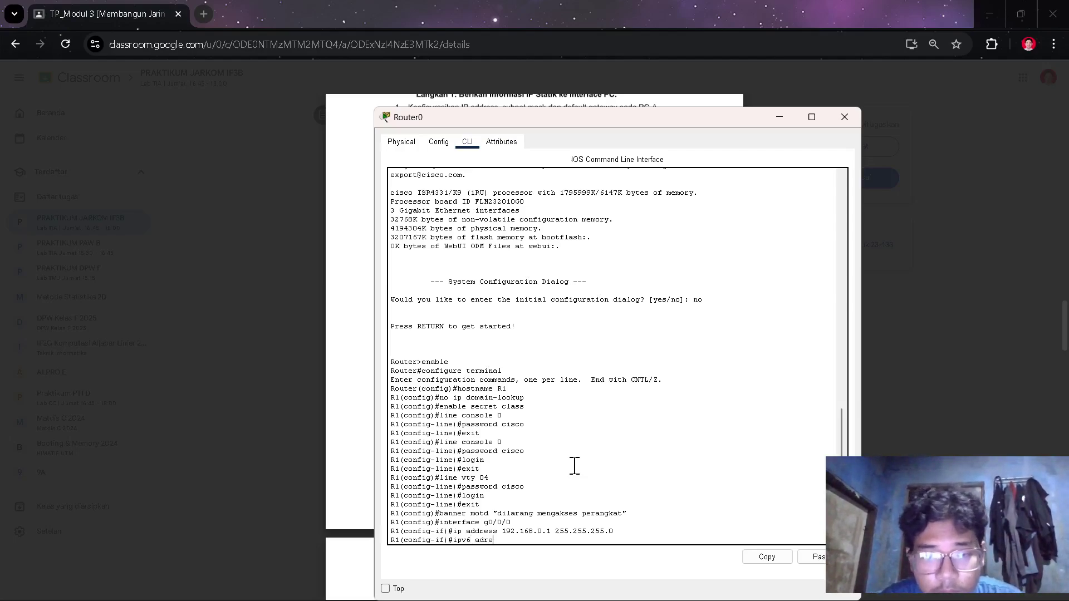
key(BackSpace)
key(BackSpace)
text(dress)
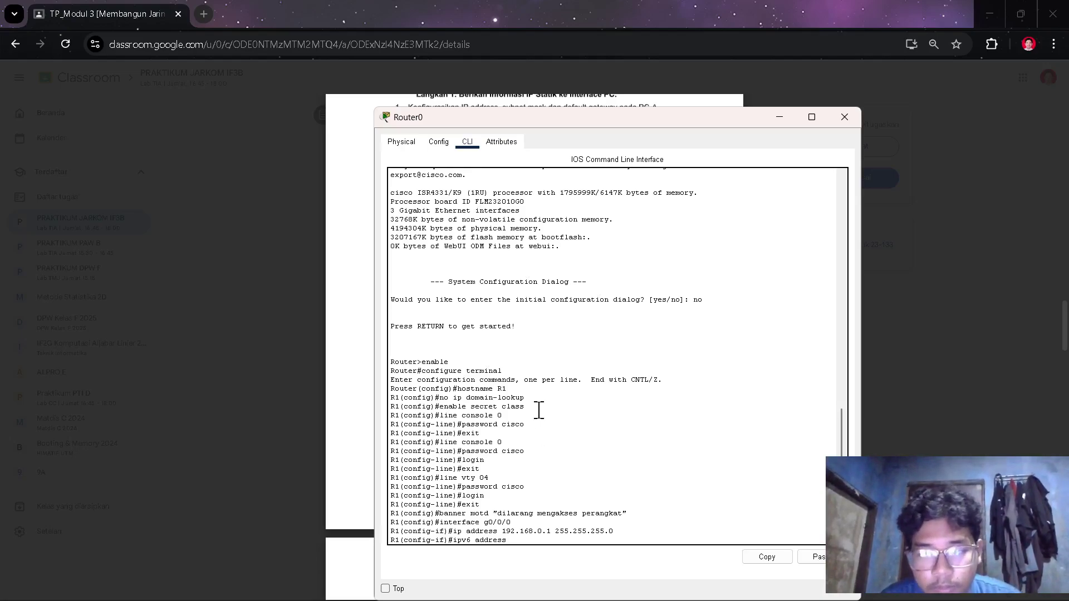
key(alt+Tab)
scroll(549, 414, up, 20)
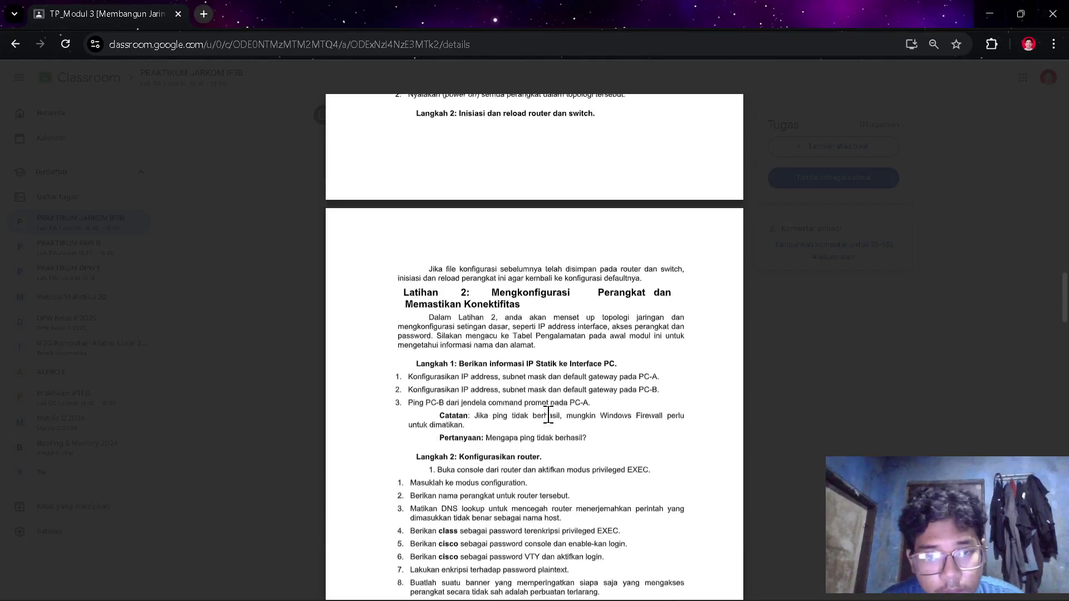
- Select PC-B's IPv6 address 2001:db8:acad::3/64 in the Tabel Pengalamatan and return to R1's CLI
scroll(549, 415, down, 1)
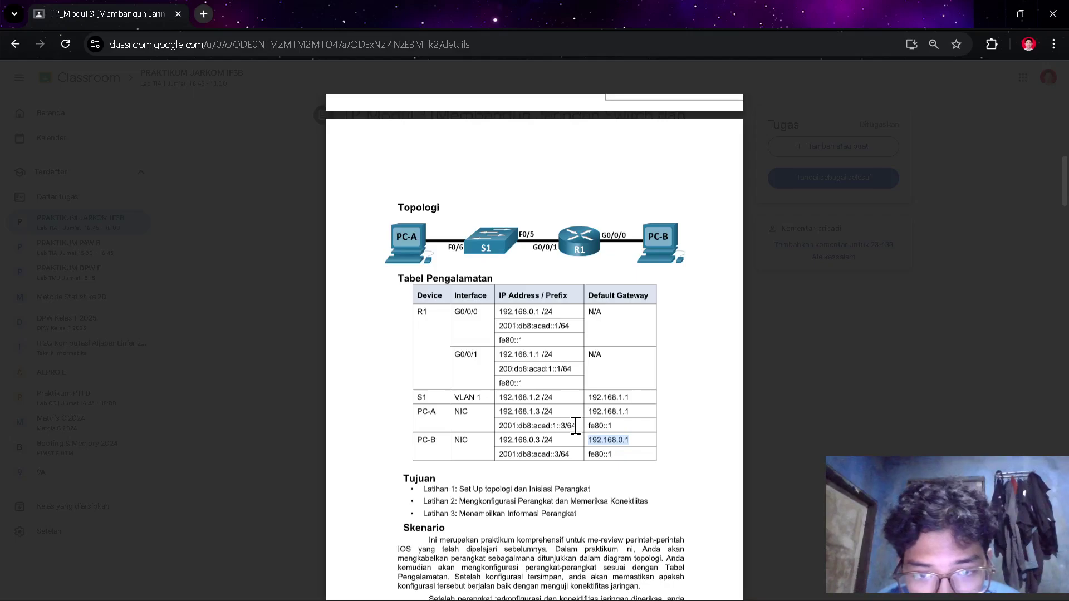
click(602, 457)
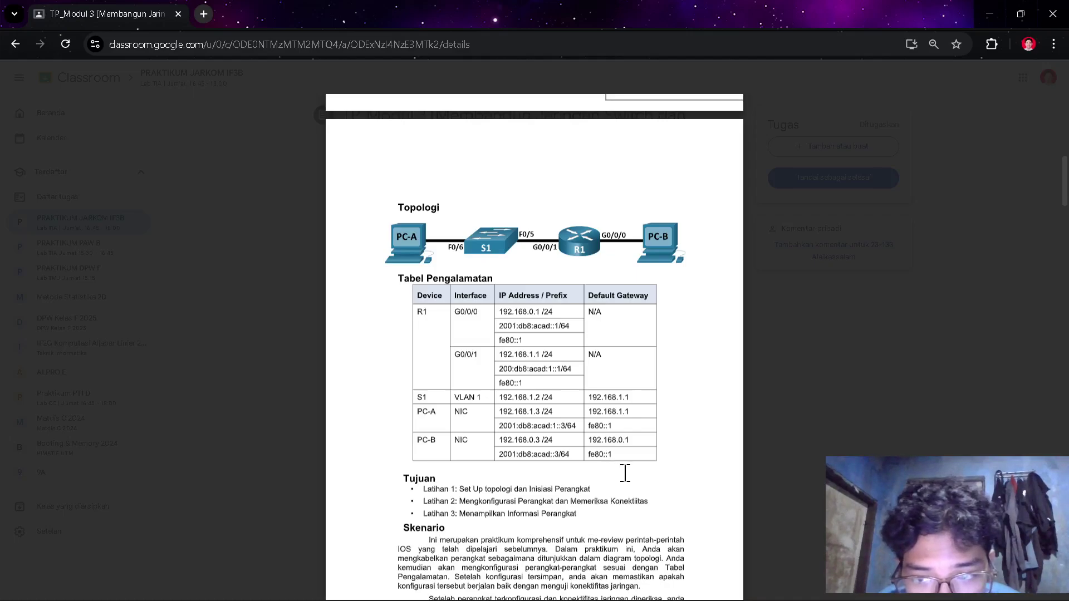
drag(573, 452, 497, 450)
key(ctrl+c)
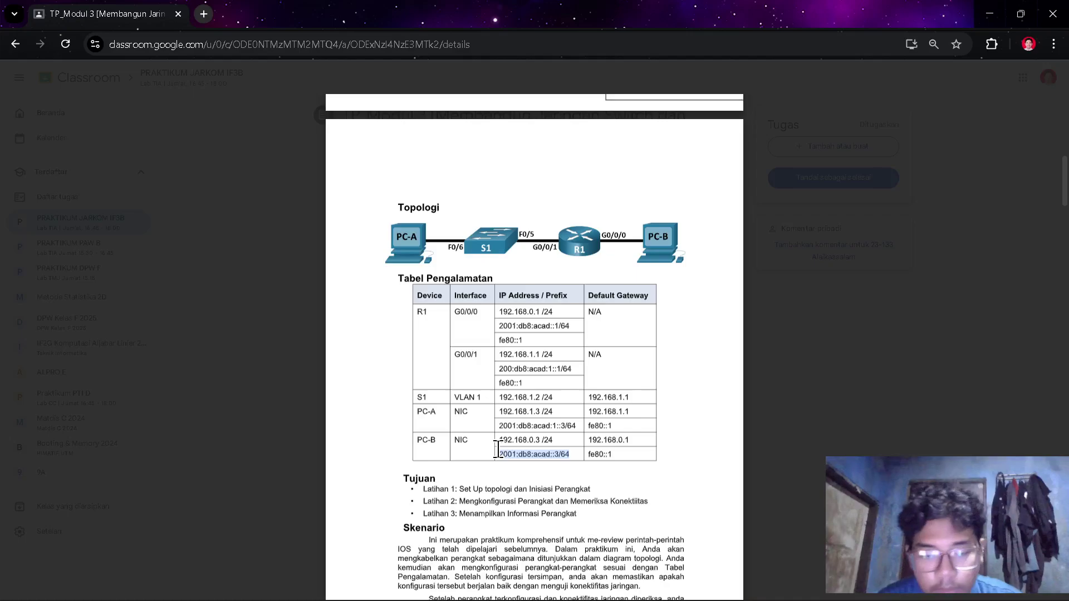
key(alt+Tab)
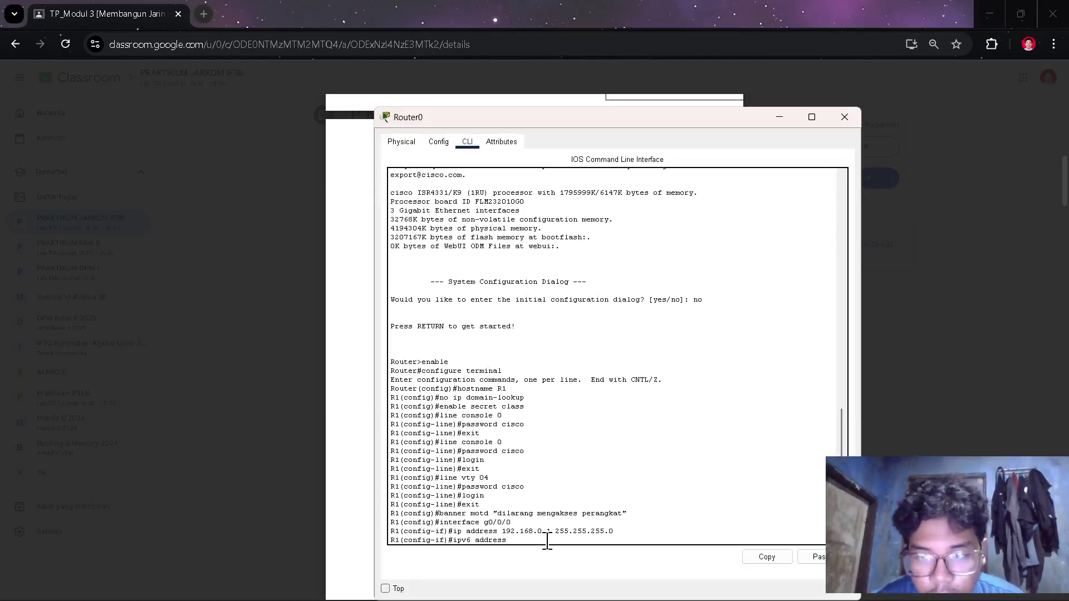
- Apply IPv6 address 2001:db8:acad::3/64 to G0/0/0 and start another ipv6 address command
right_click(547, 541)
click(577, 562)
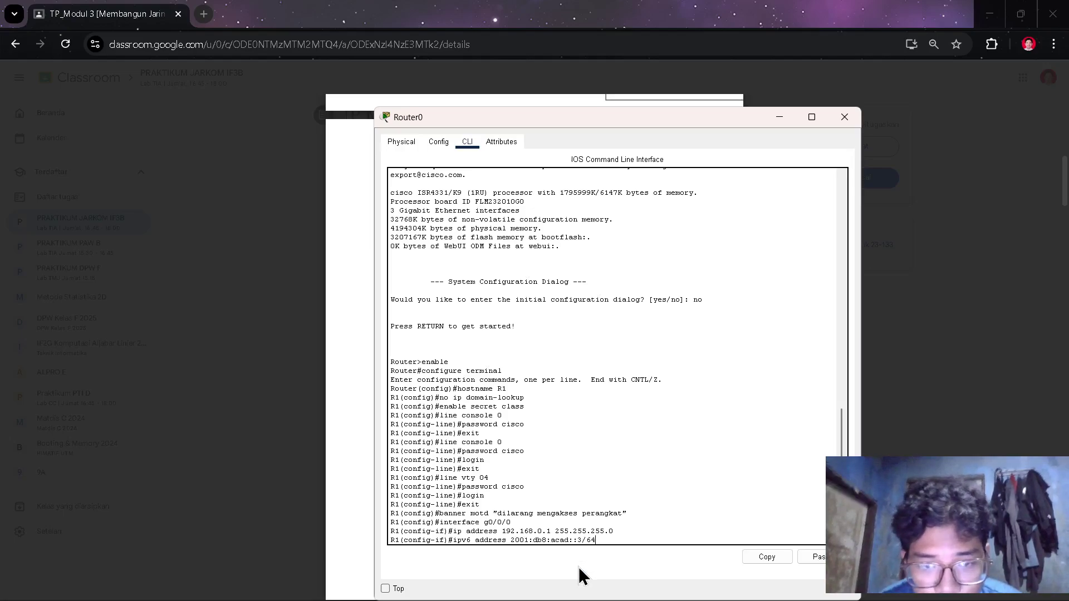
key(Return)
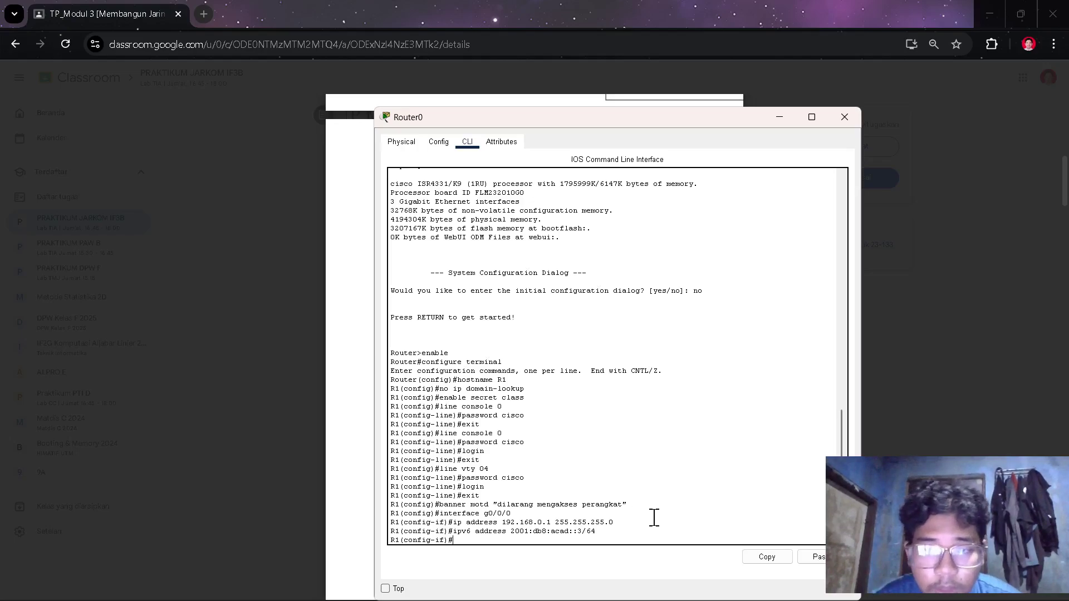
text(ip)
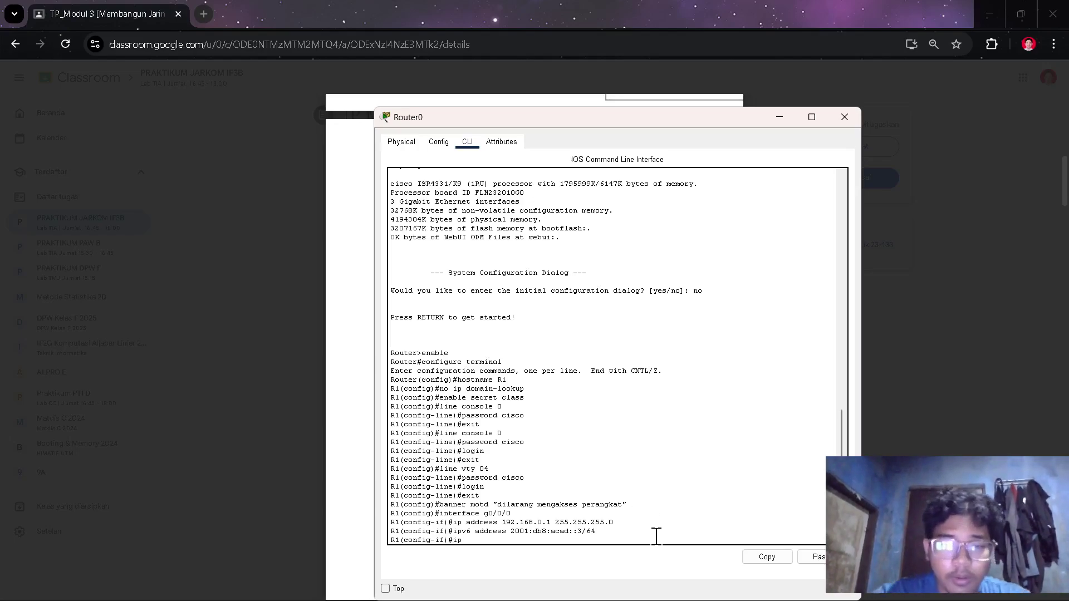
text(v6)
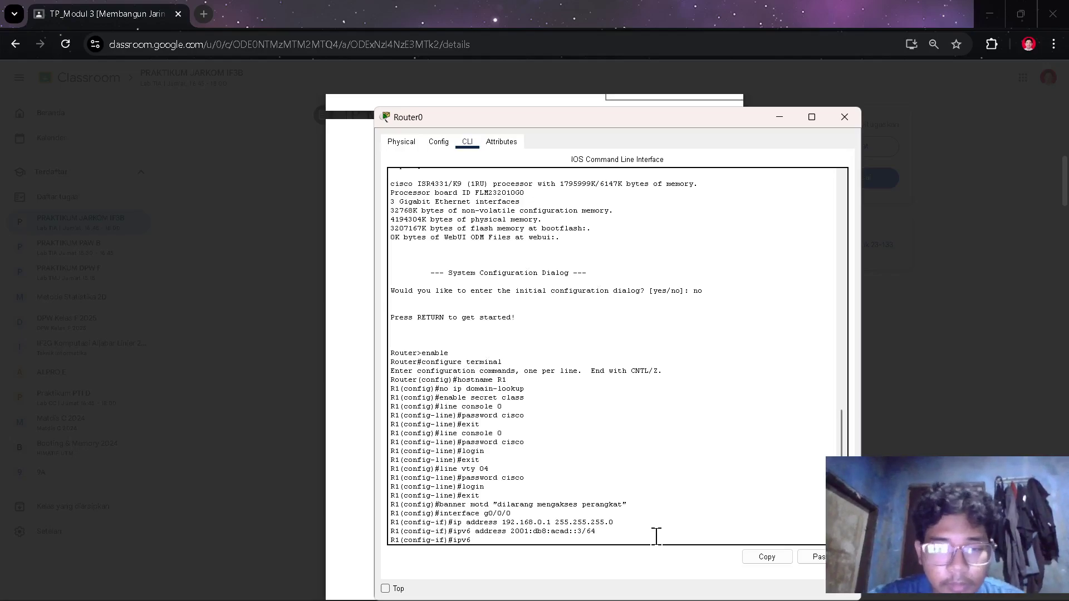
text( addr)
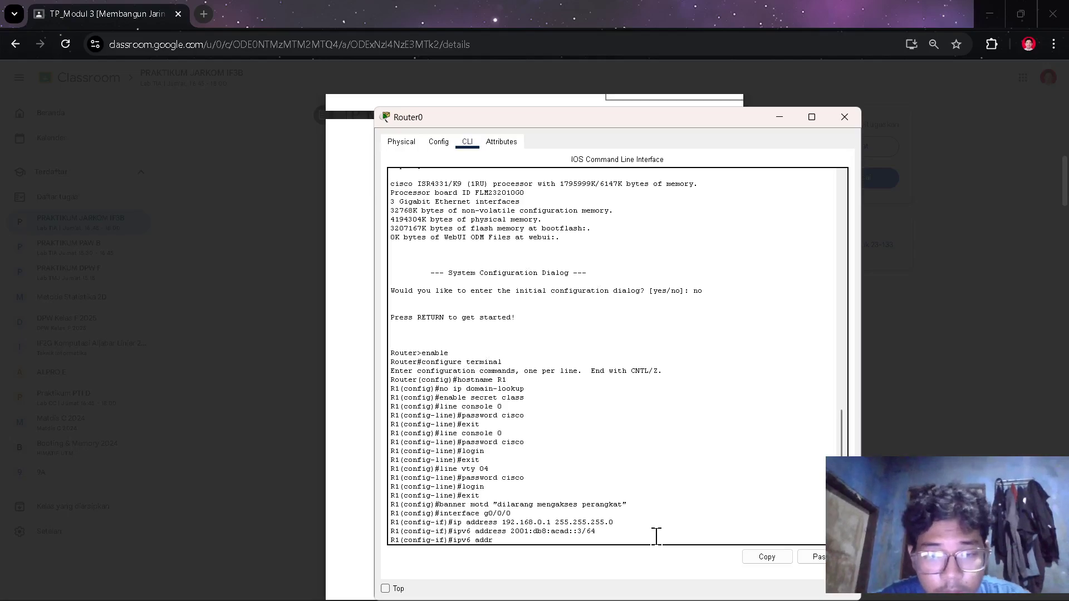
text(ess)
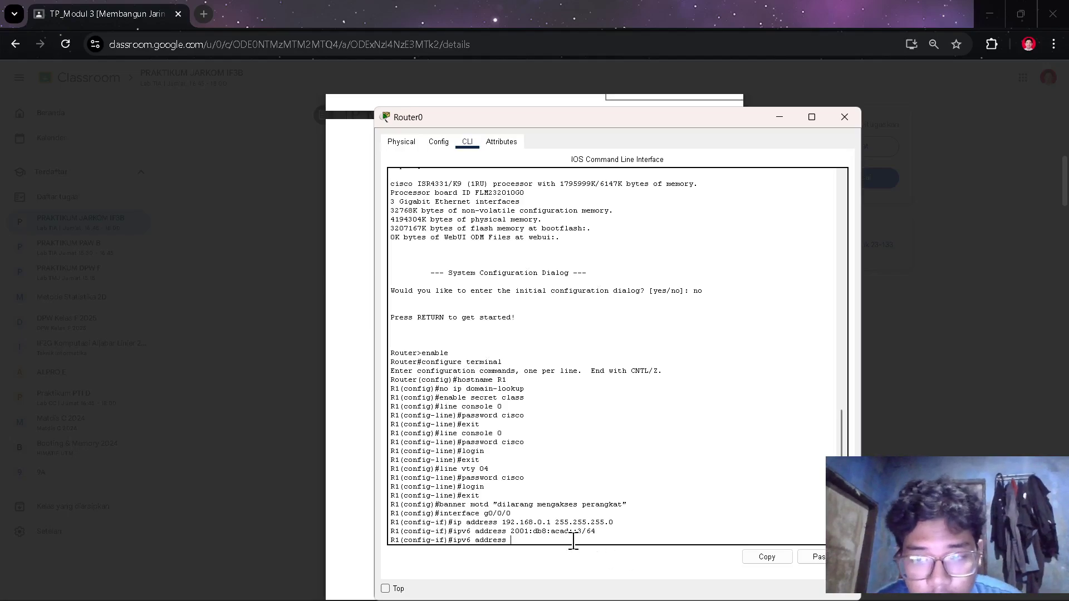
key(alt+Tab)
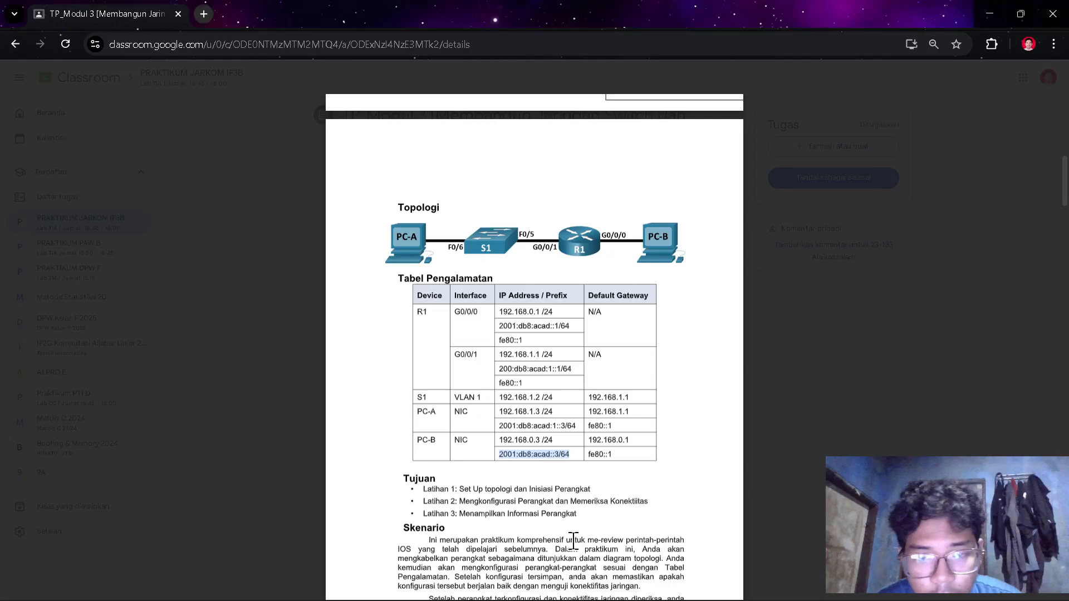
scroll(568, 478, down, 1)
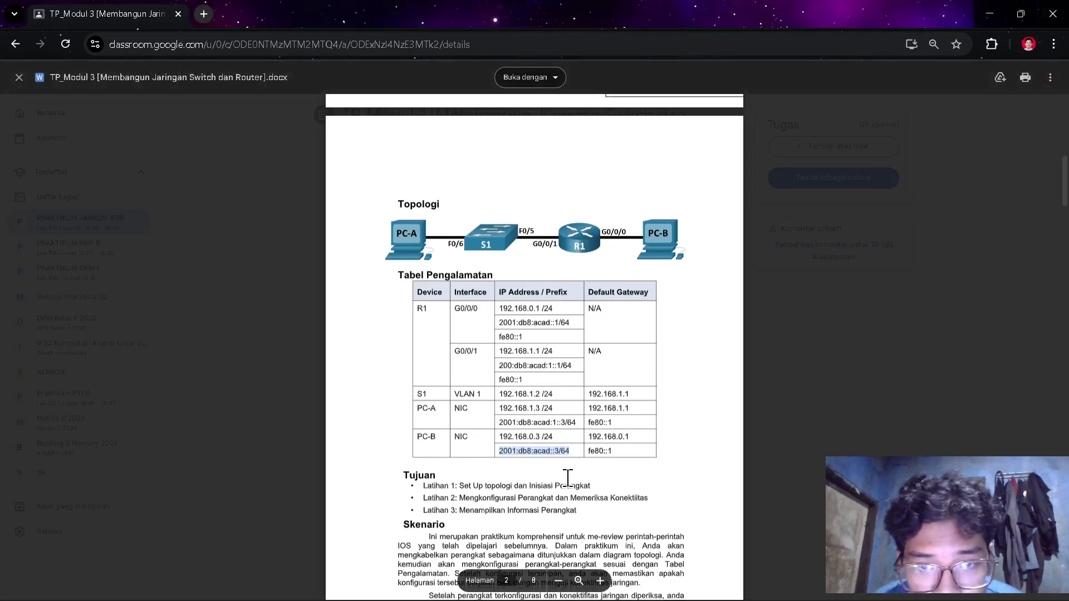
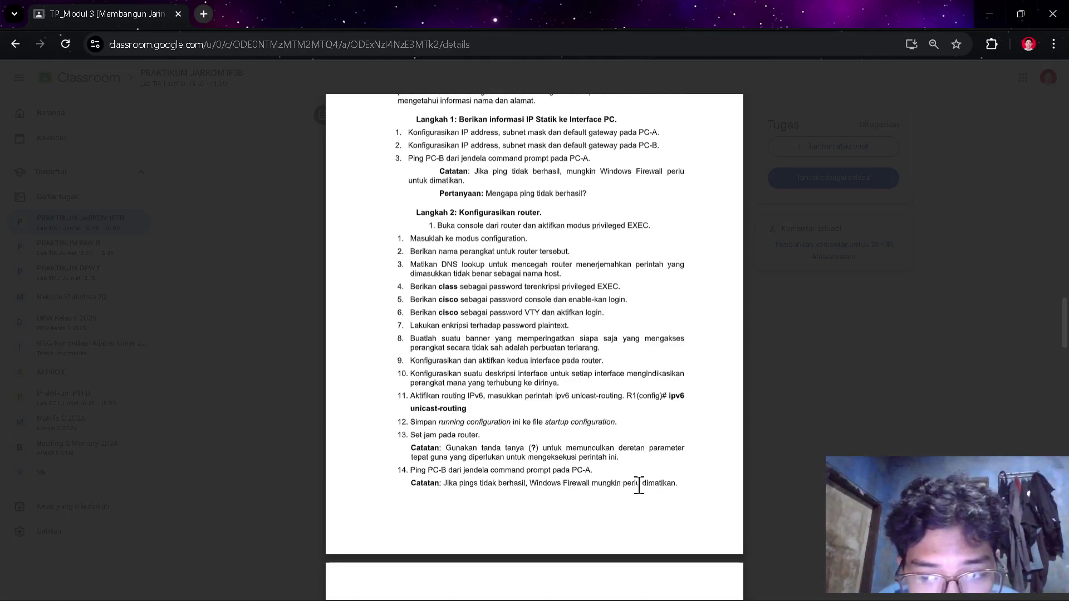
- Scroll through the Langkah 2 router steps in the handout, then return to Router0's CLI
scroll(639, 485, down, 3)
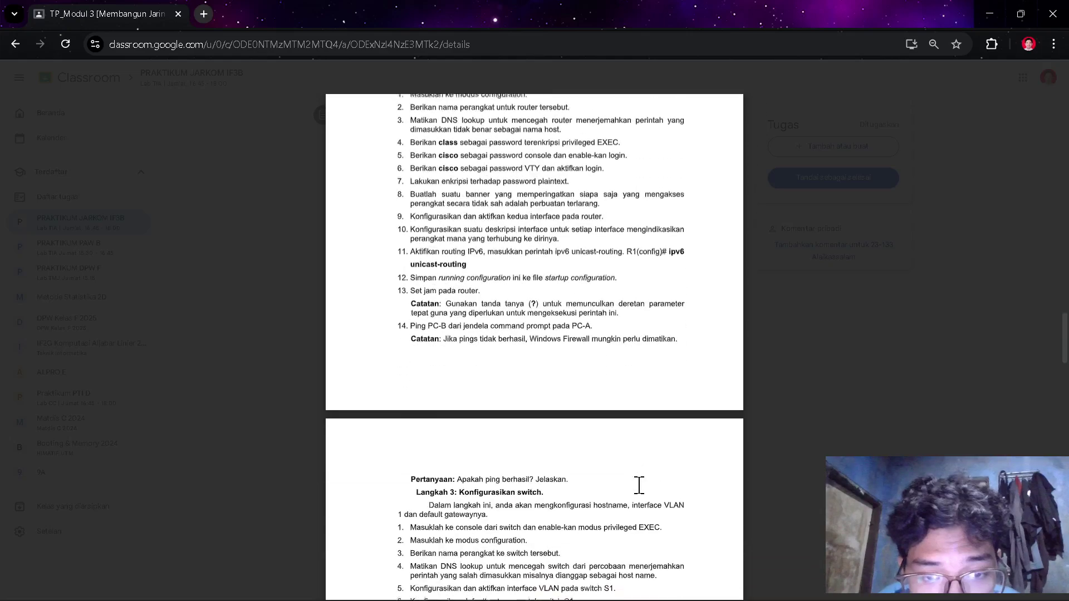
scroll(639, 485, up, 3)
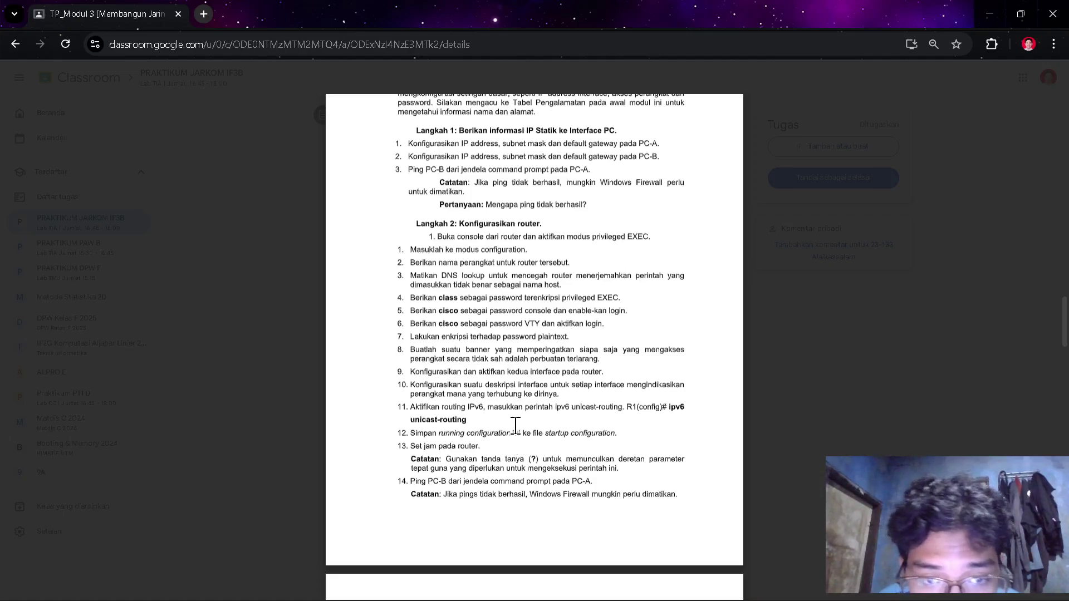
scroll(516, 426, up, 1)
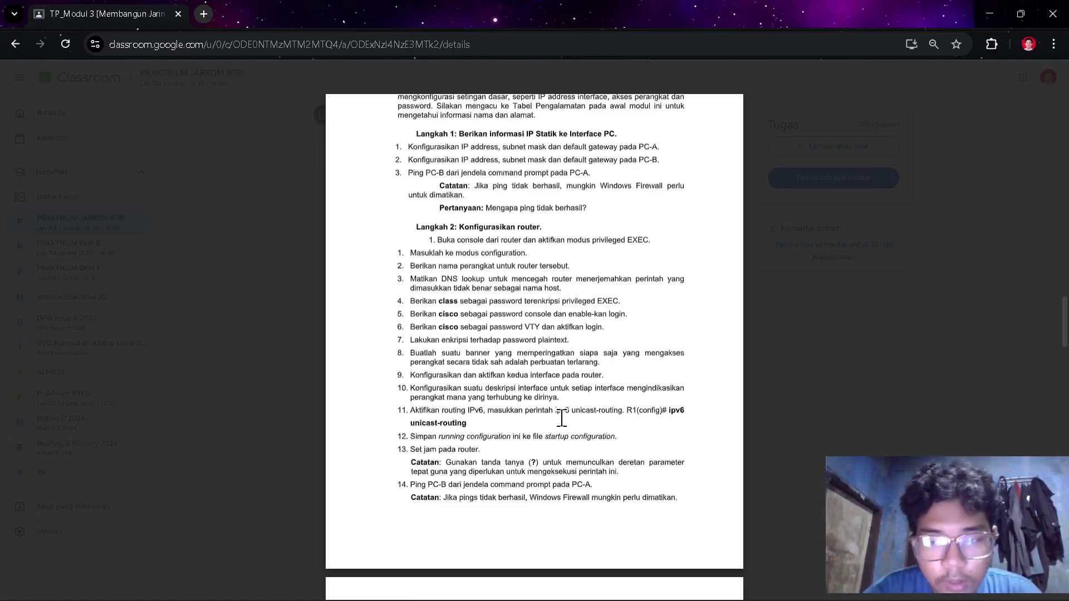
key(alt+Tab)
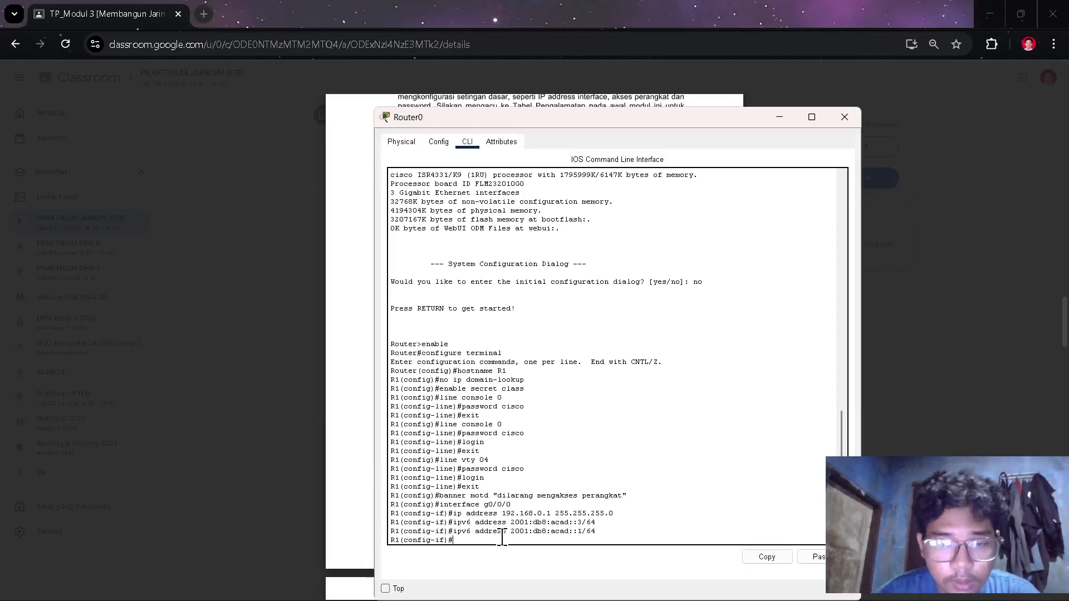
- Add the link-local address fe80::1 to interface g0/0/0
text(ipv)
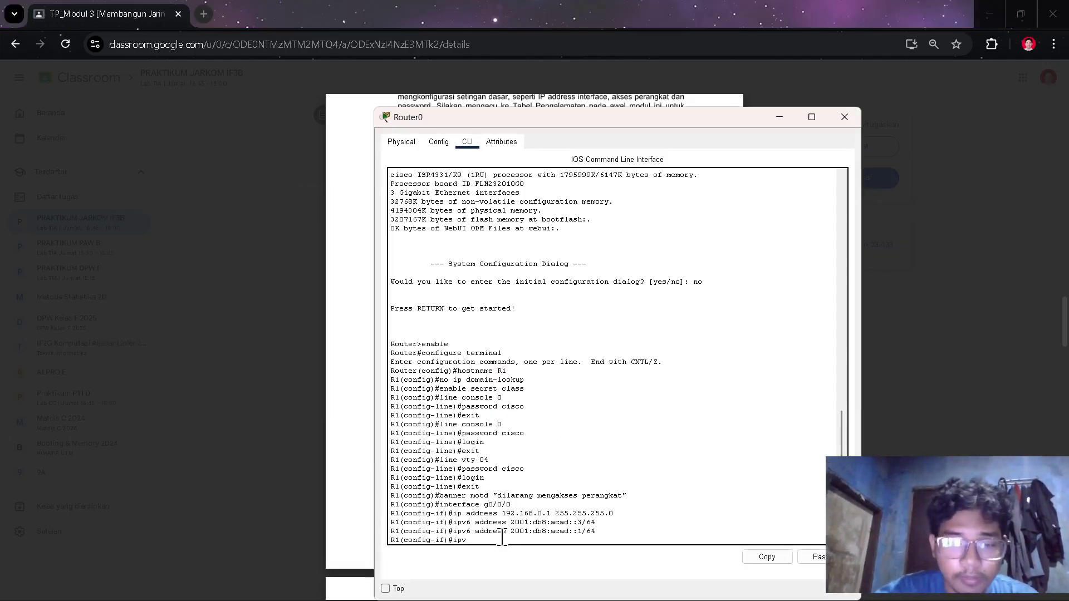
text(6 ad)
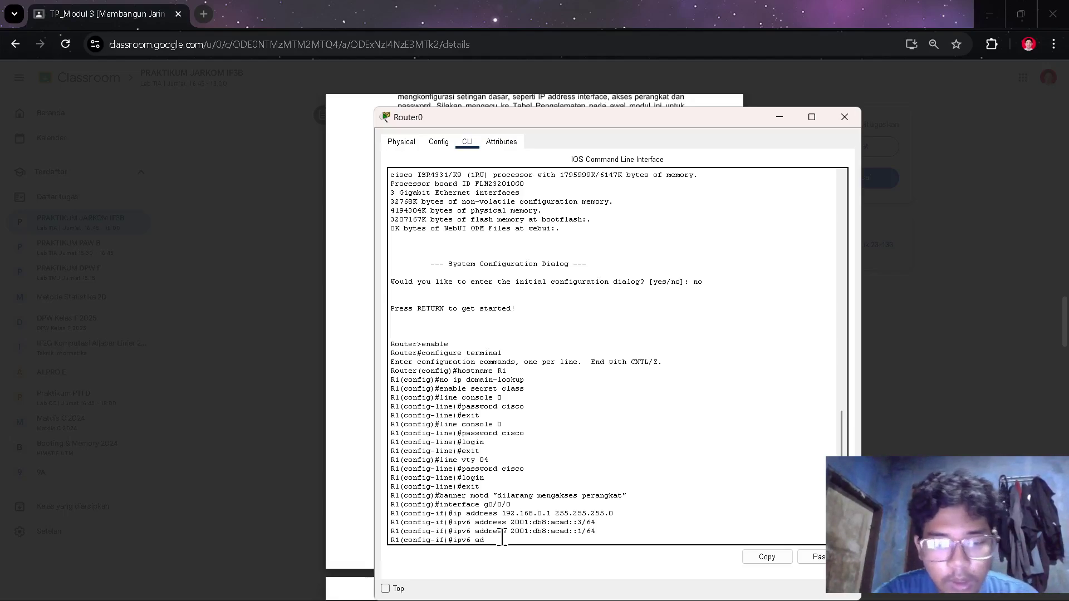
text(dres)
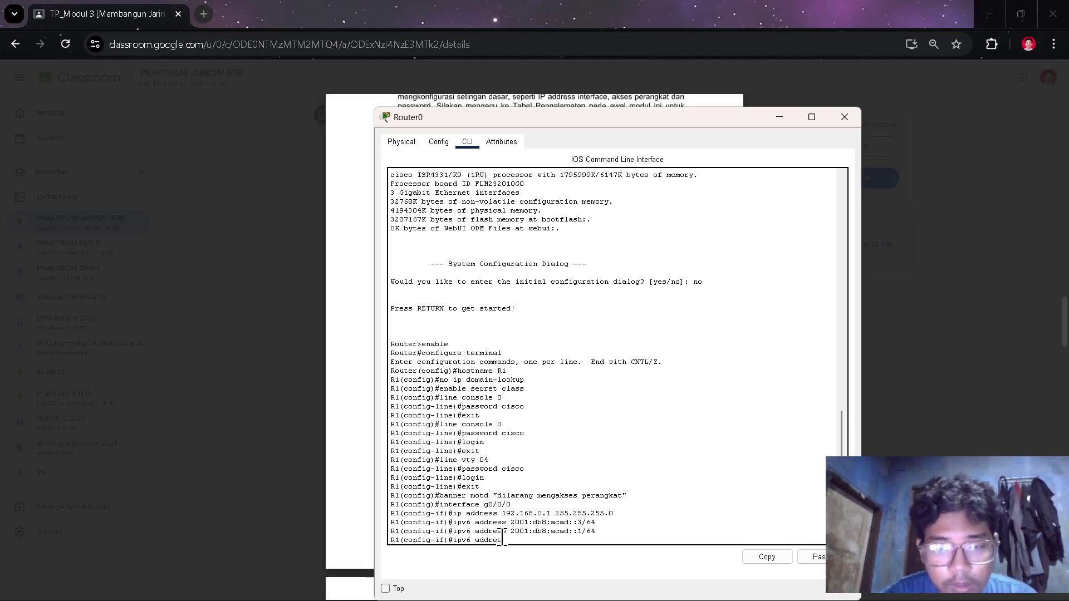
text(s fe)
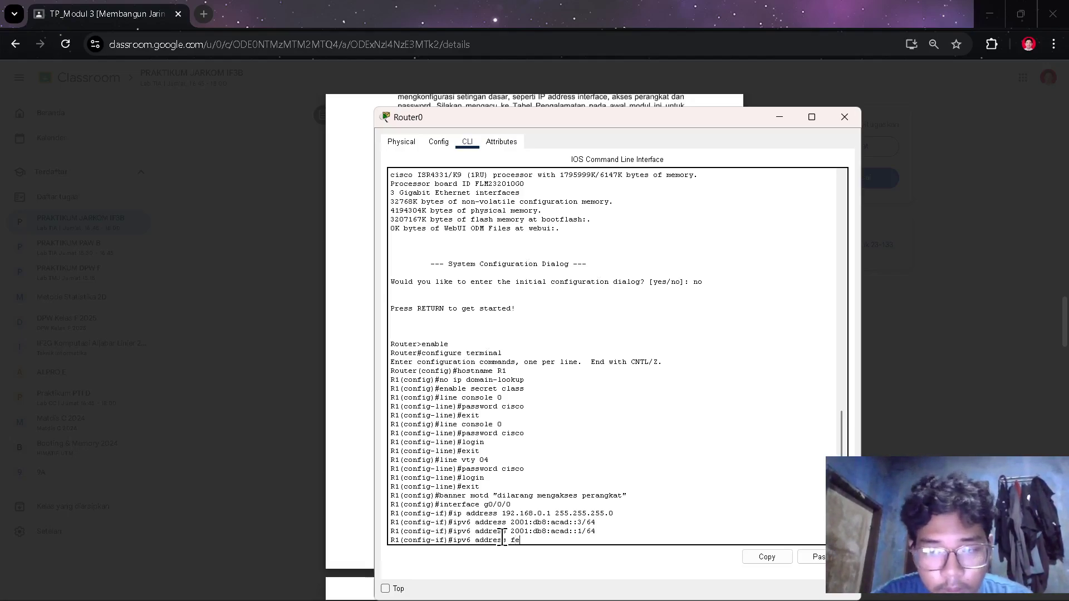
text(80)
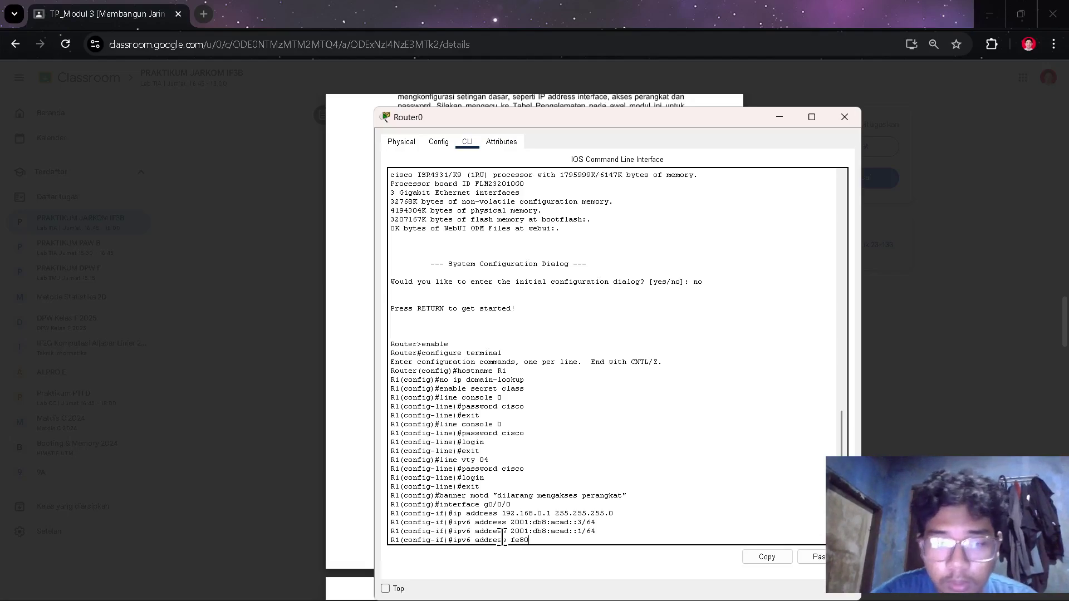
text(::)
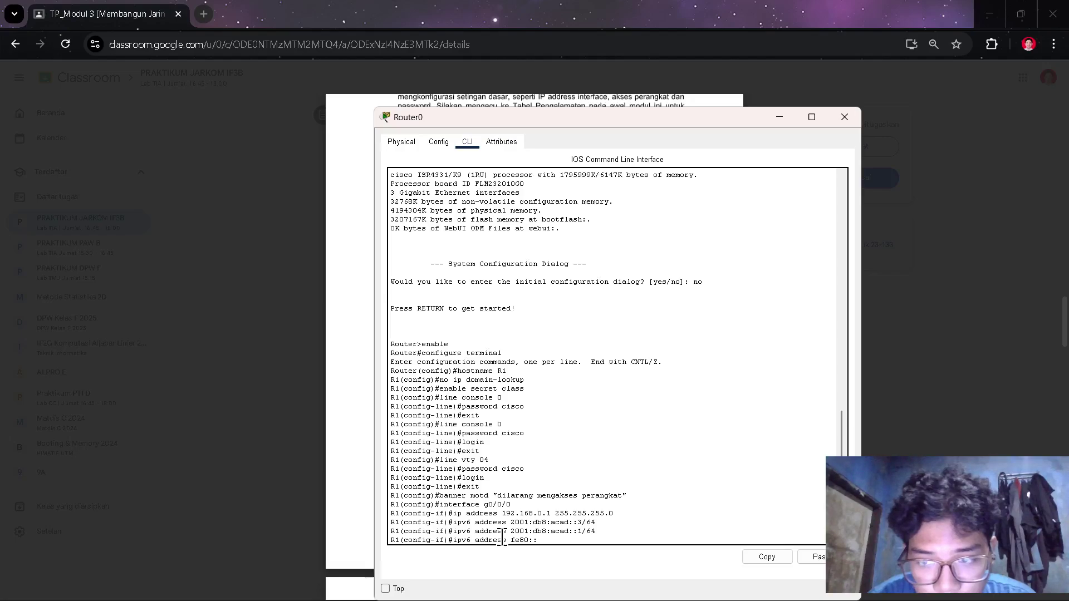
text(1 link-local)
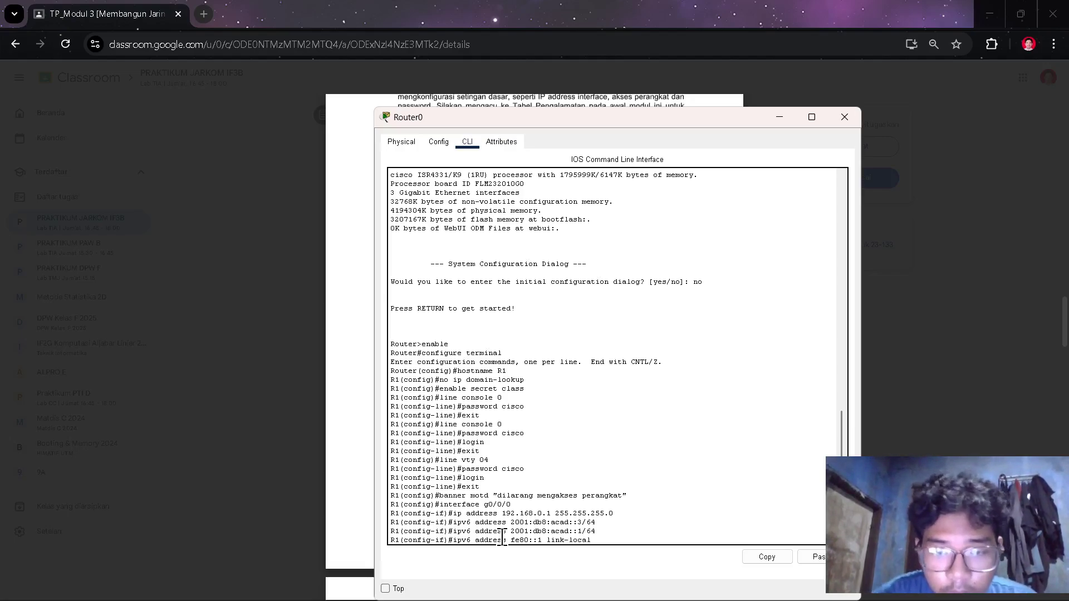
key(Return)
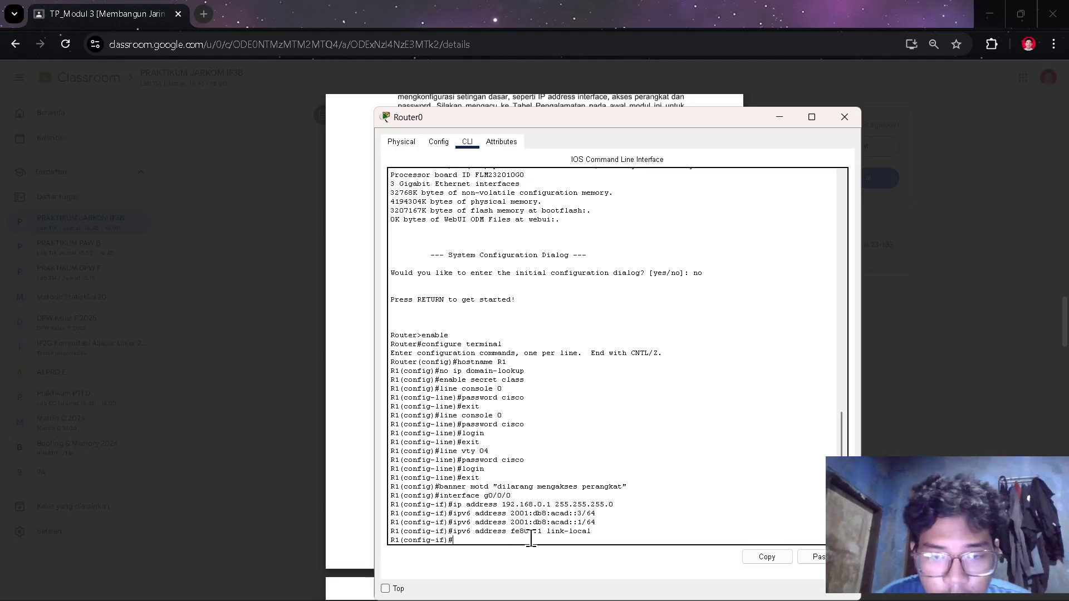
- Enable g0/0/0 with the no shutdown command
text(n)
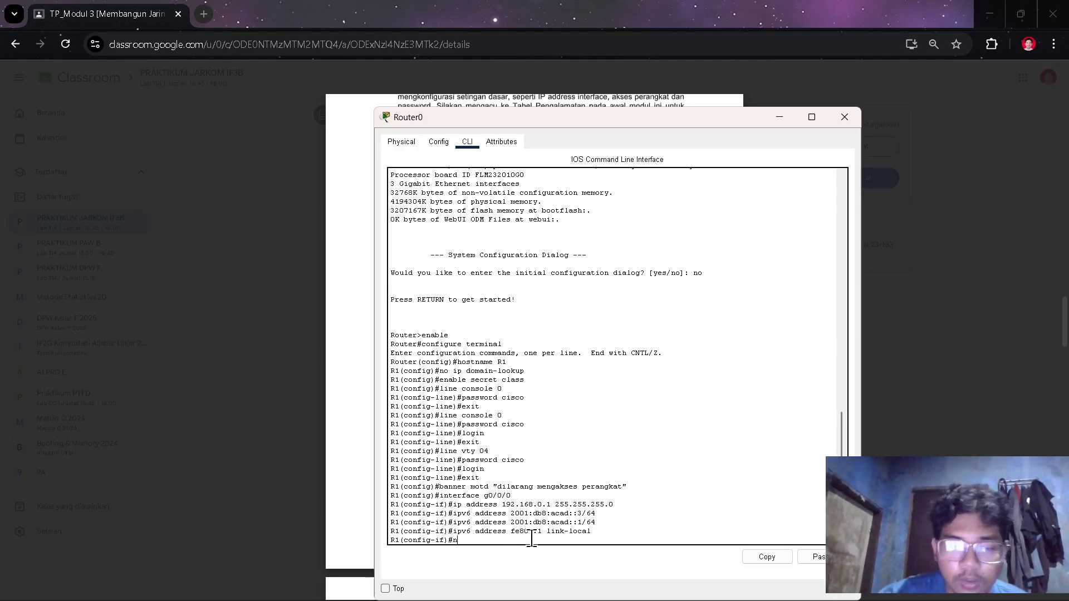
text(o sho)
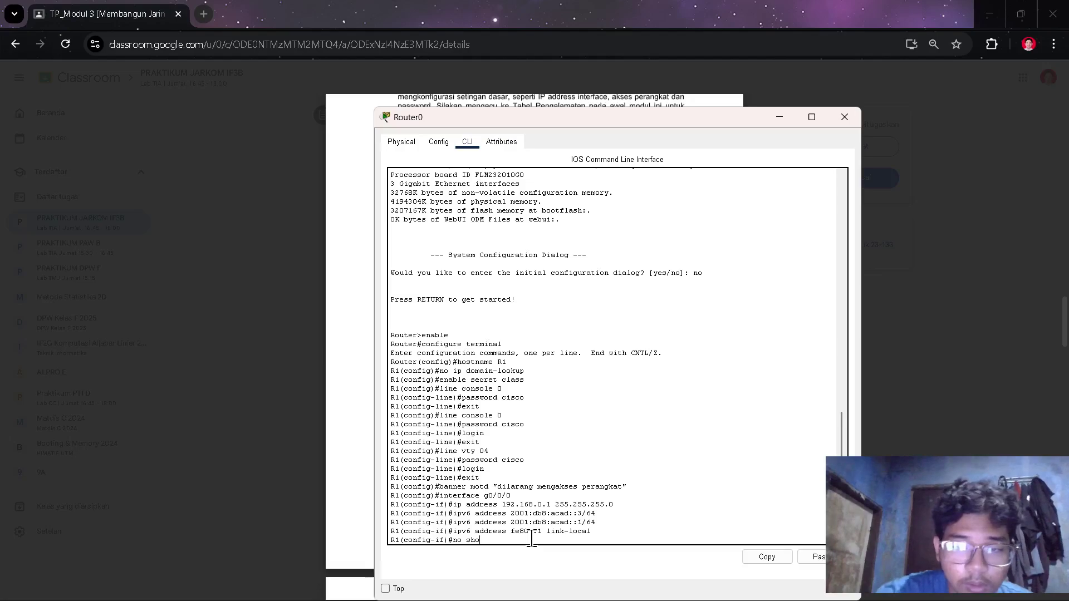
key(BackSpace)
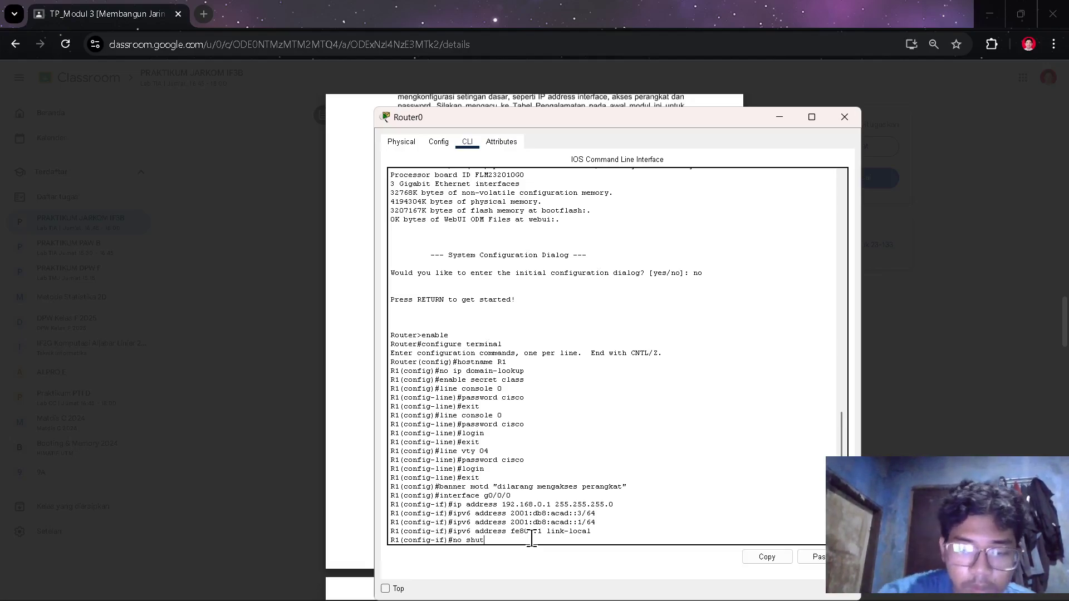
text(utdow)
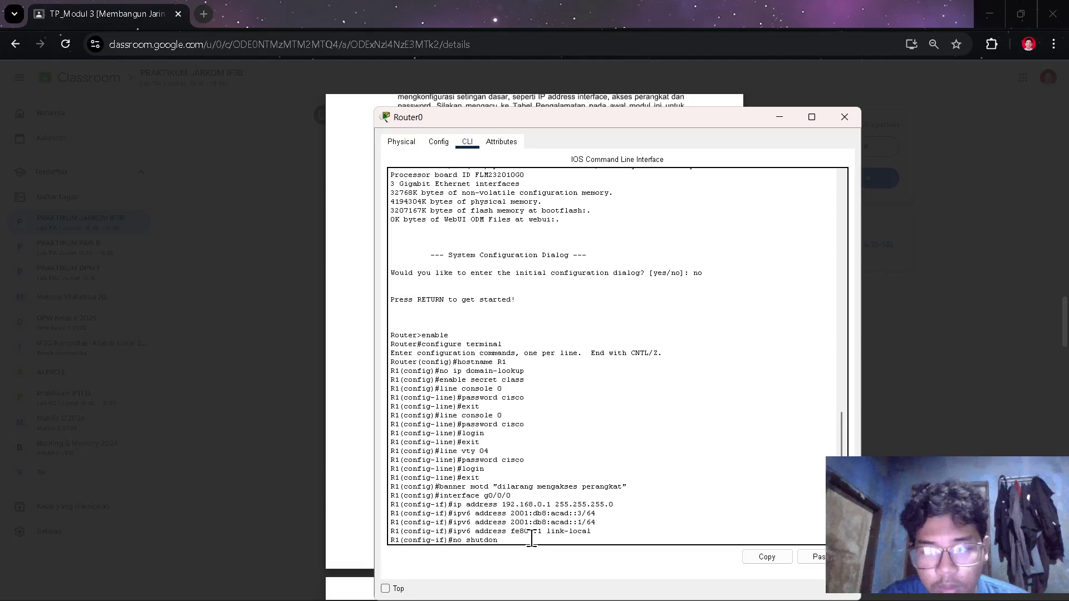
text(n)
key(BackSpace)
text(wn)
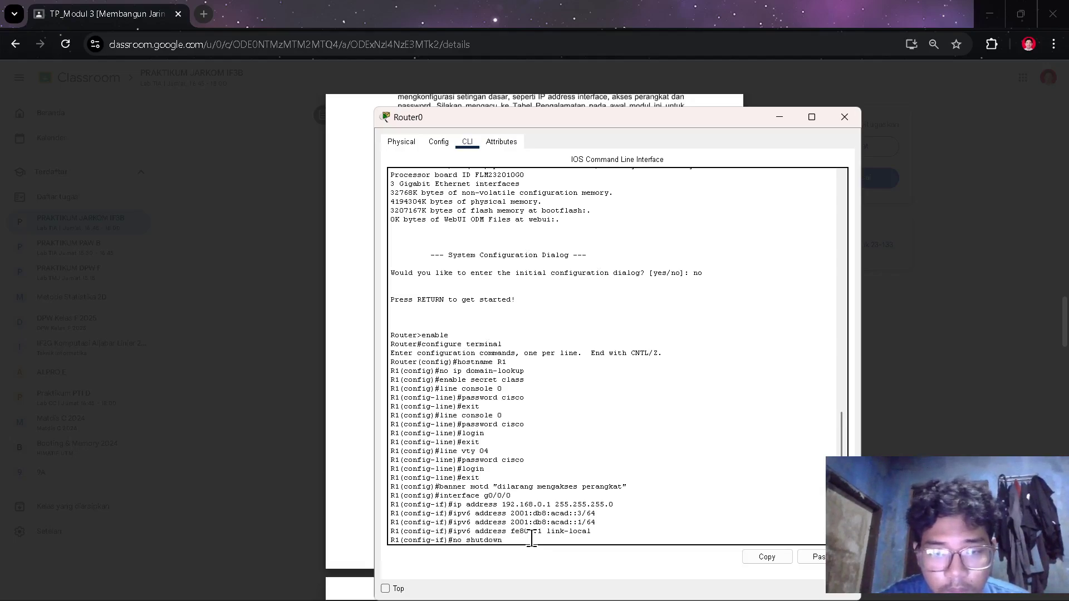
key(Return)
key(Return)
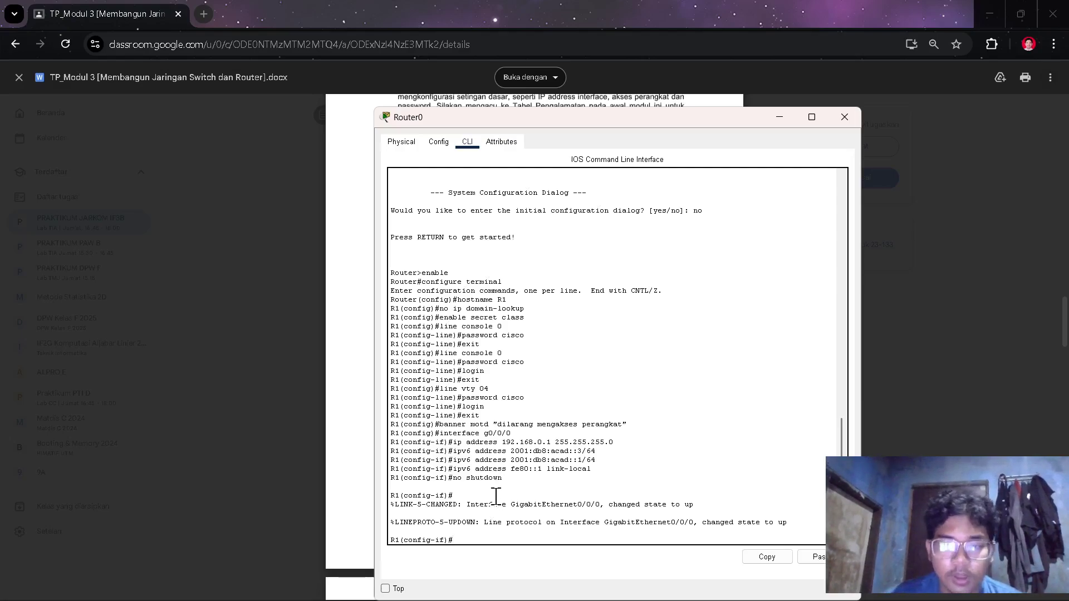
- Enter interface g0/0/1 configuration, exit and re-enter it, and begin an ip address command
text(interfa)
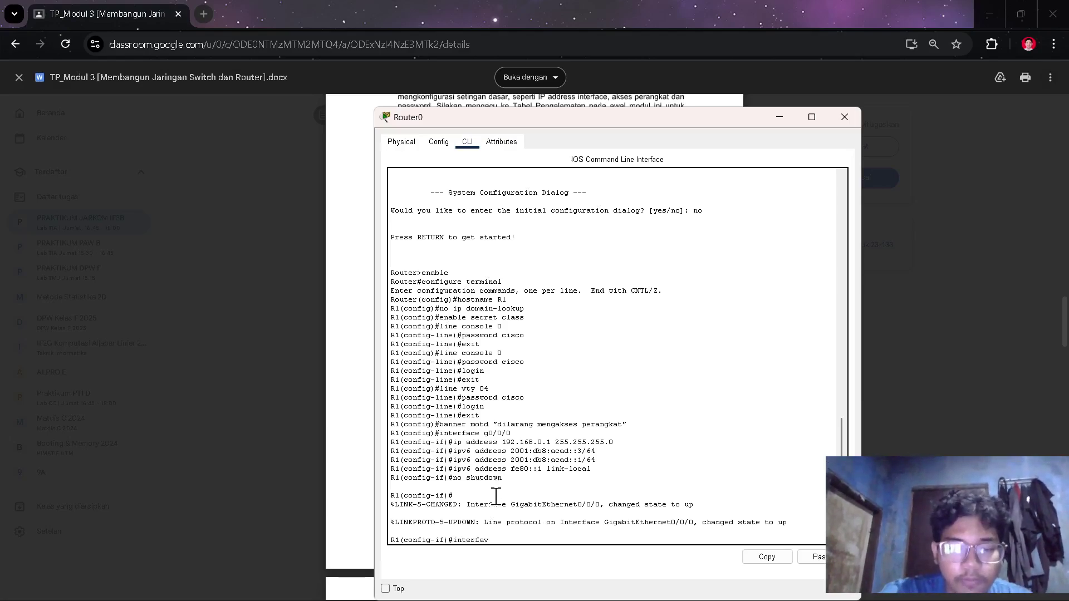
text(ce)
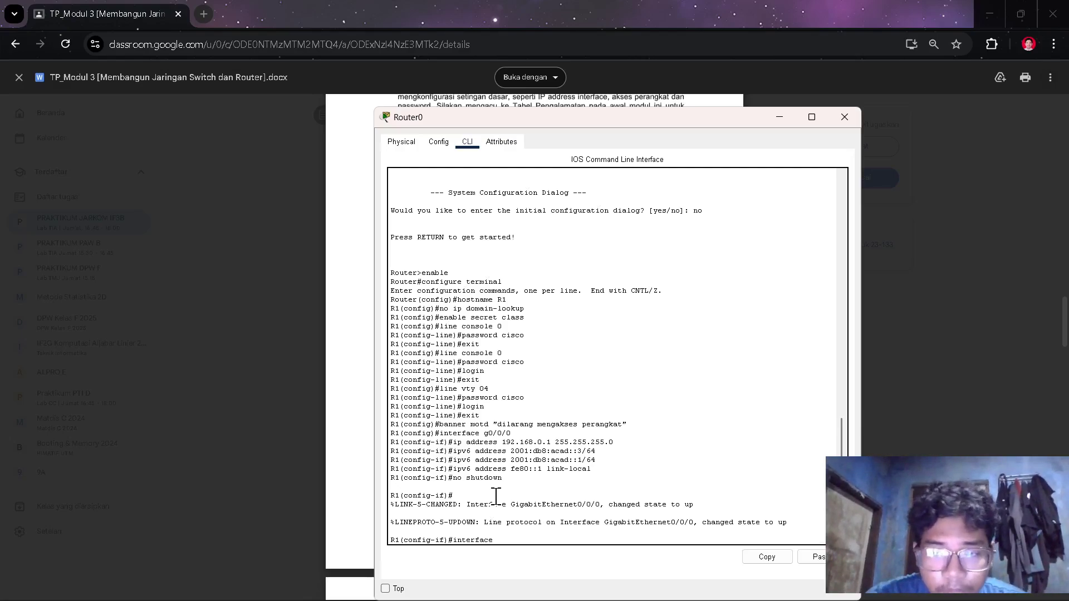
text( g)
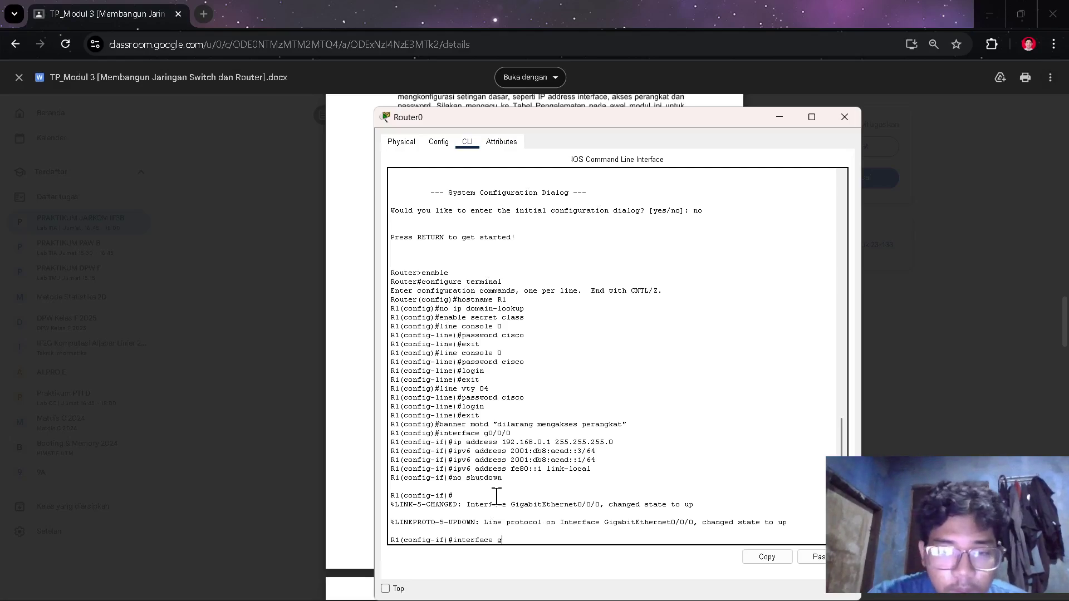
text(0/0/1)
key(Return)
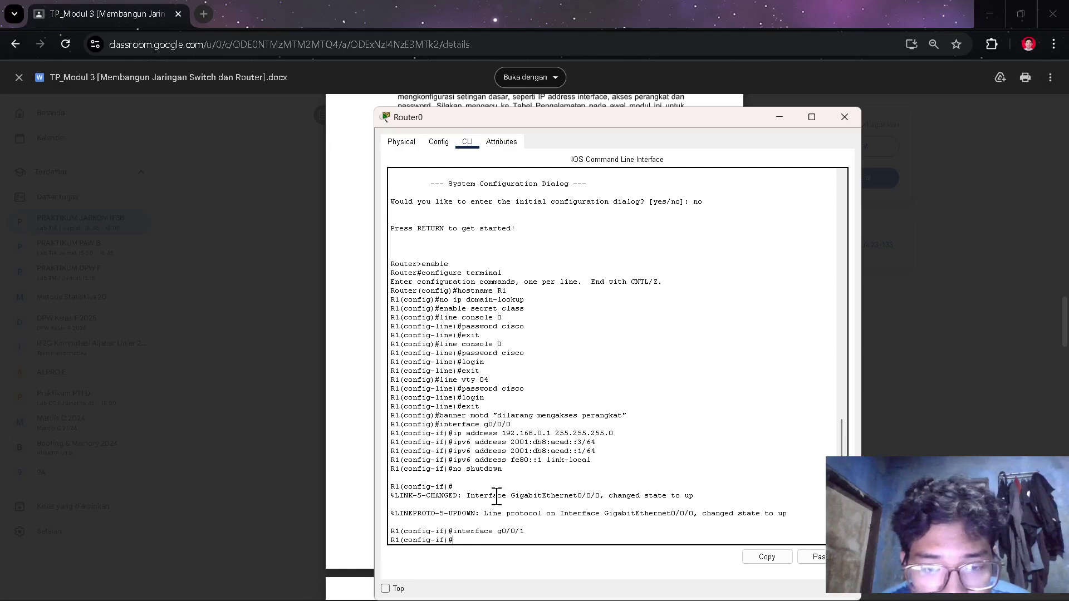
text(ex)
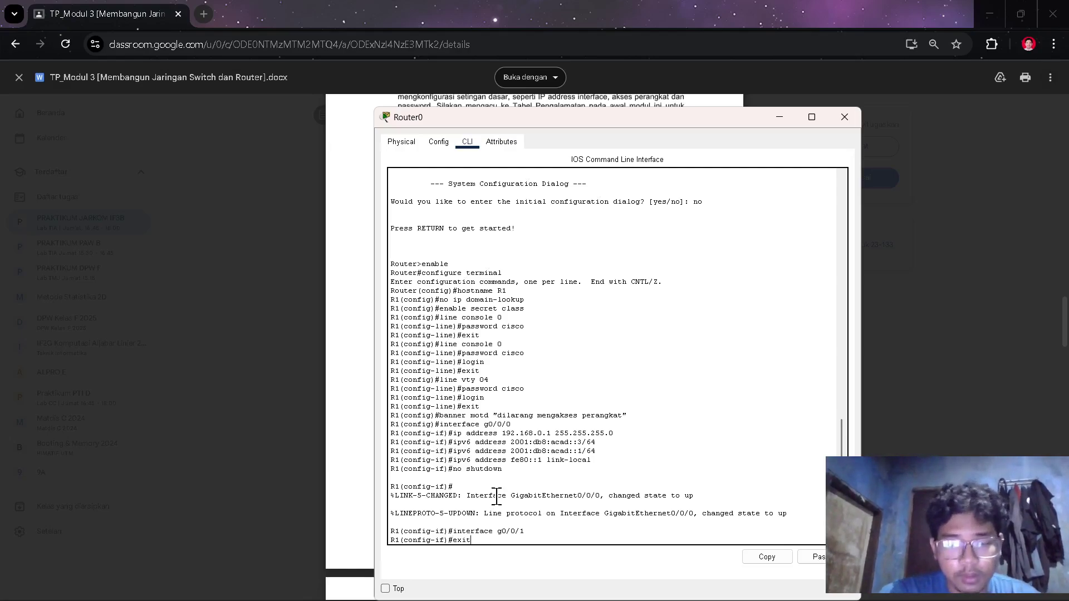
text(it)
key(Return)
text(exit)
key(Up)
key(Up)
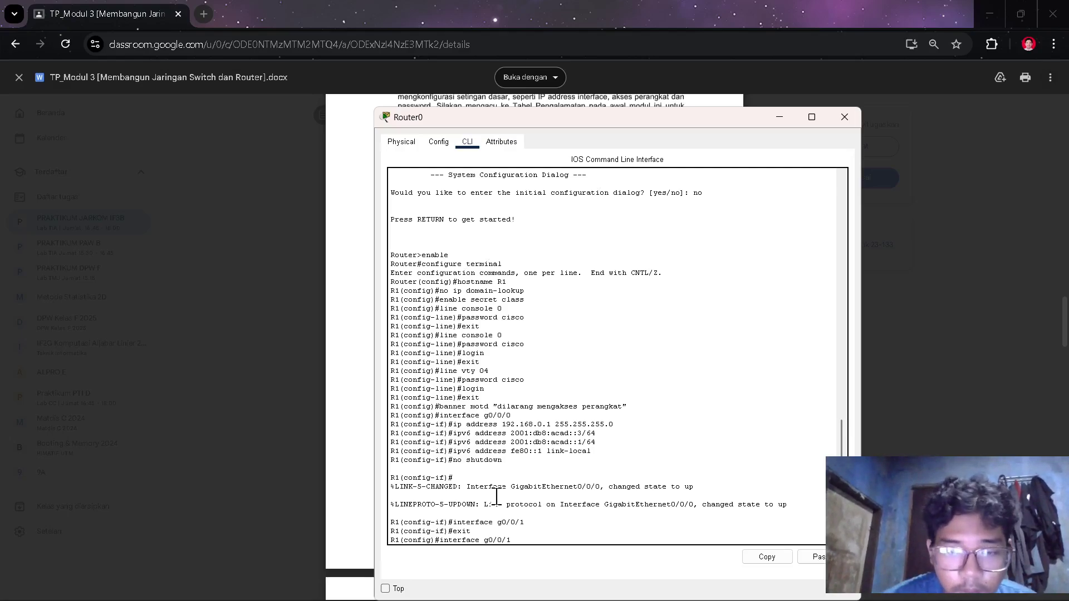
key(Return)
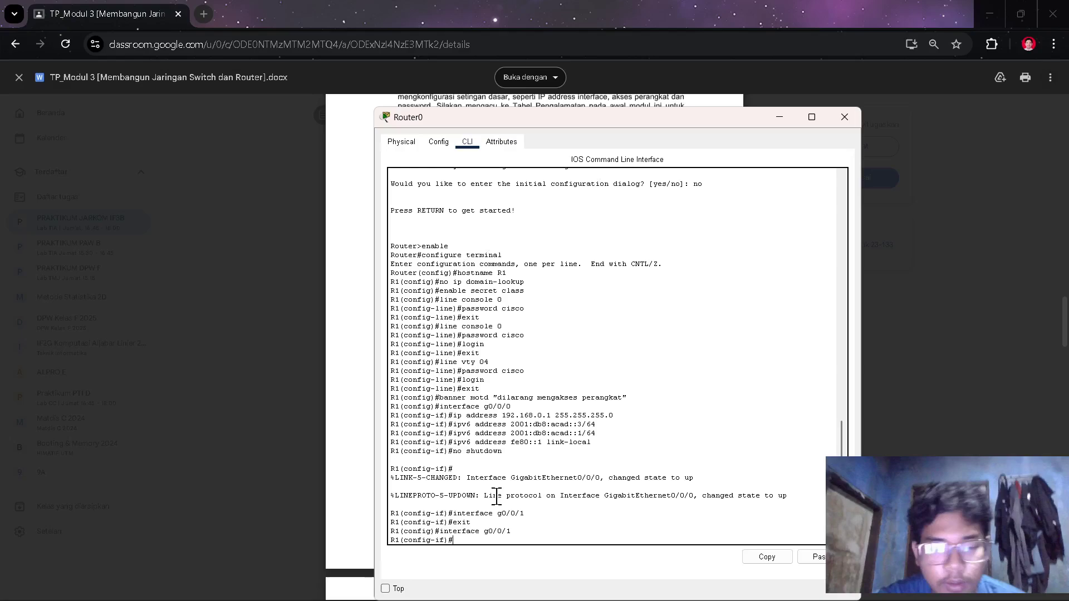
text(ip addresss)
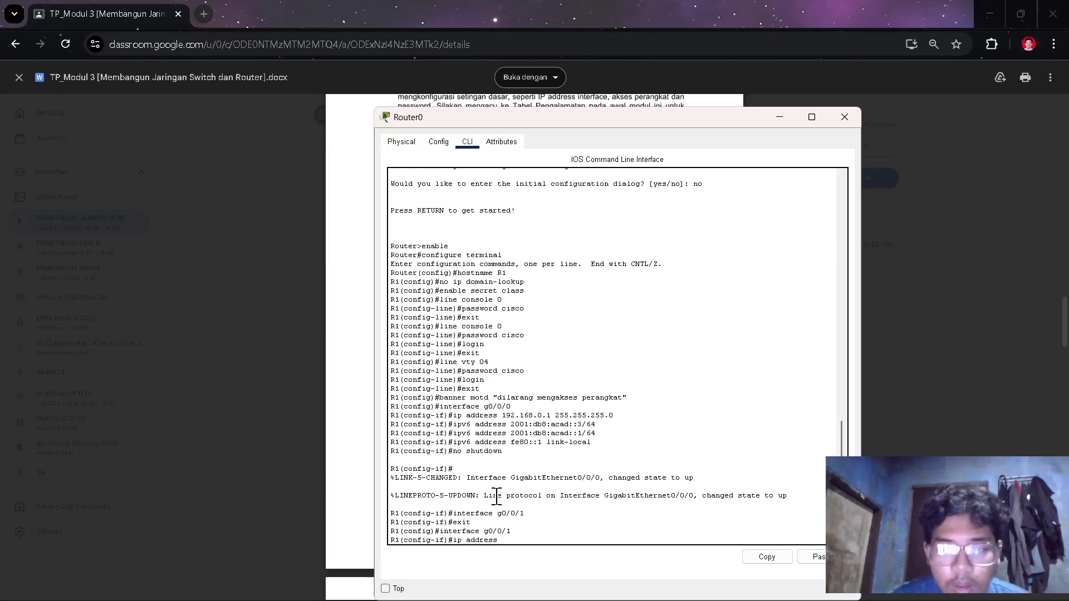
key(alt+Tab)
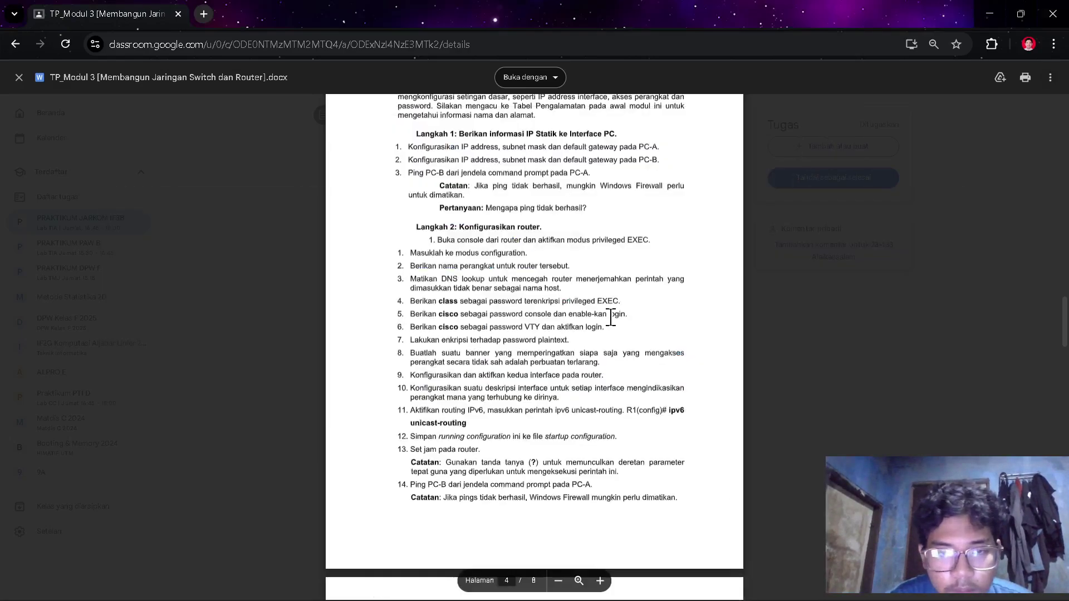
- Select the address 192.168.1.1 in the handout's addressing table
scroll(618, 308, up, 20)
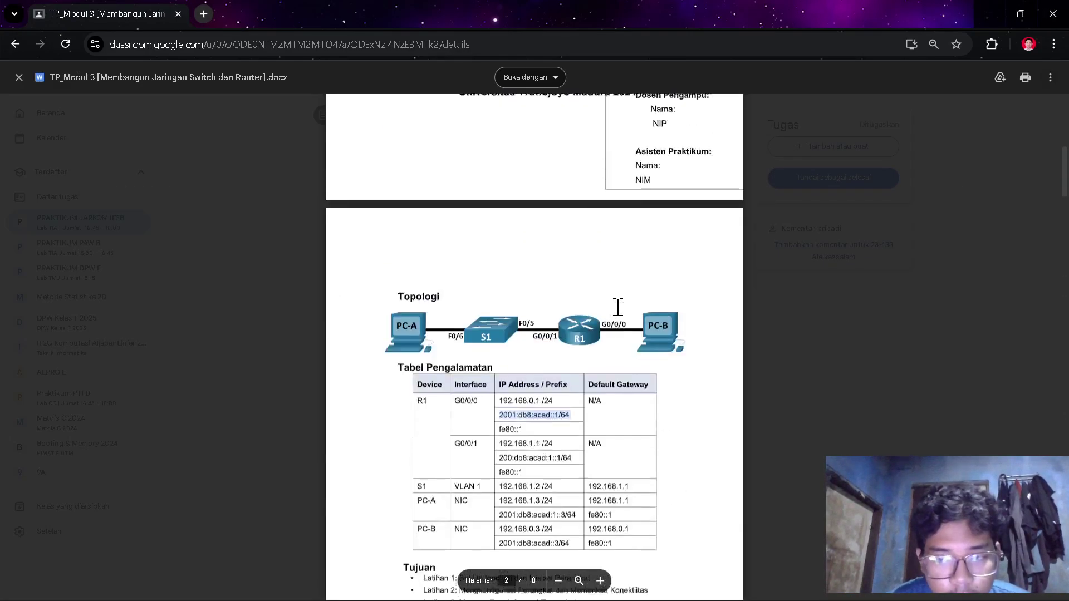
scroll(618, 308, down, 10)
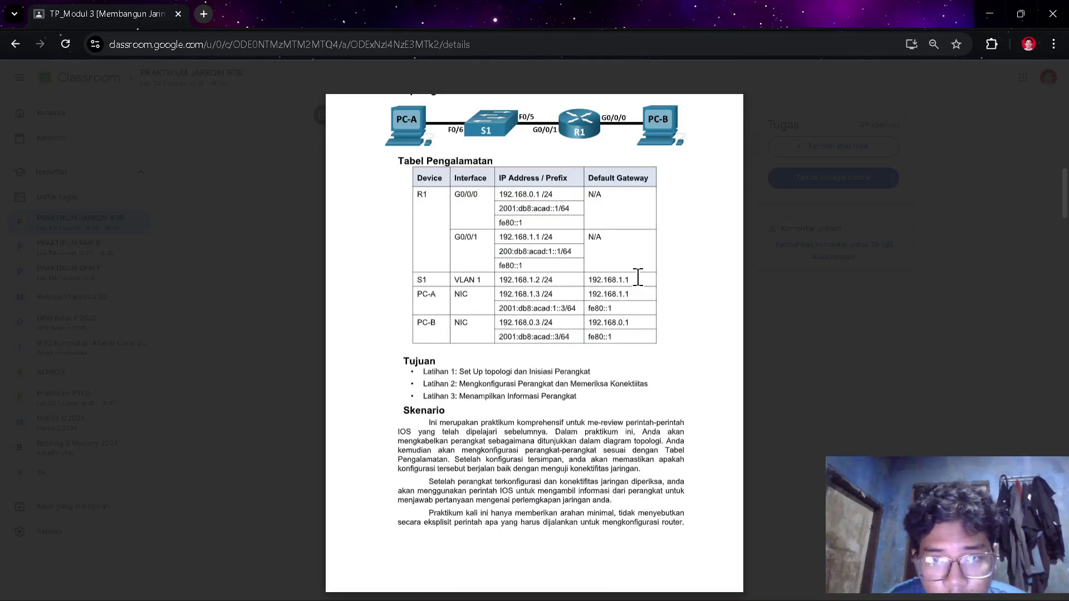
drag(630, 278, 581, 275)
key(ctrl+c)
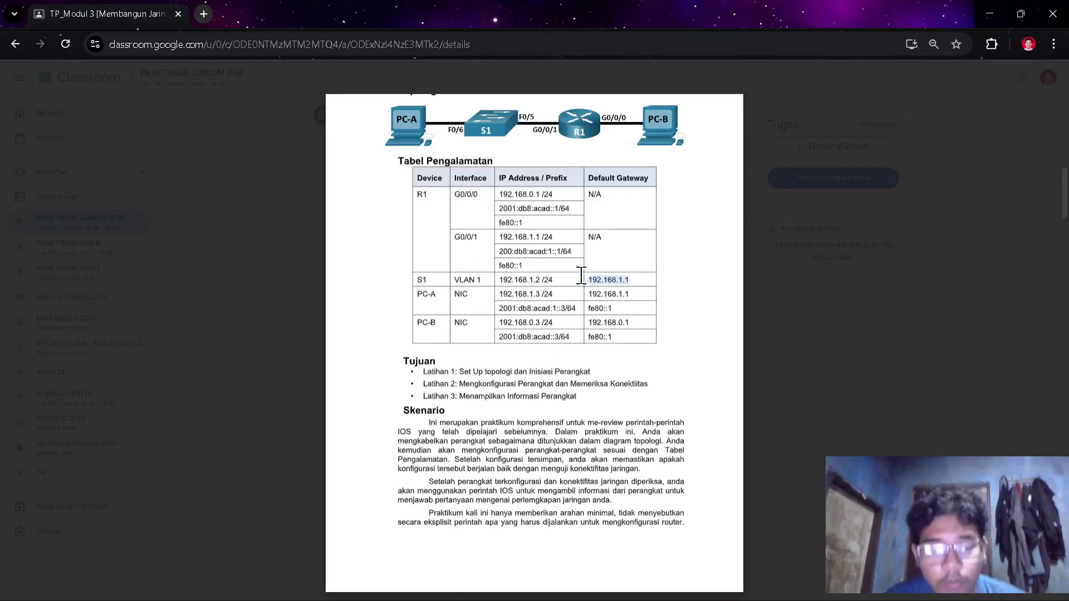
key(alt+Tab)
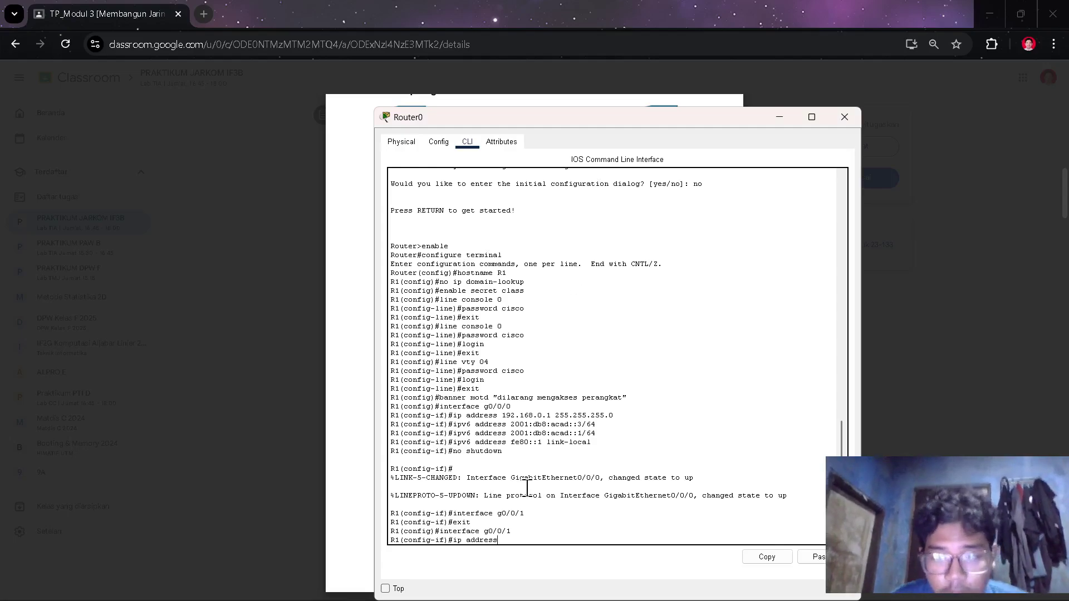
- Assign 192.168.1.1 255.255.255.0 to G0/0/1 by pasting the copied address
right_click(531, 494)
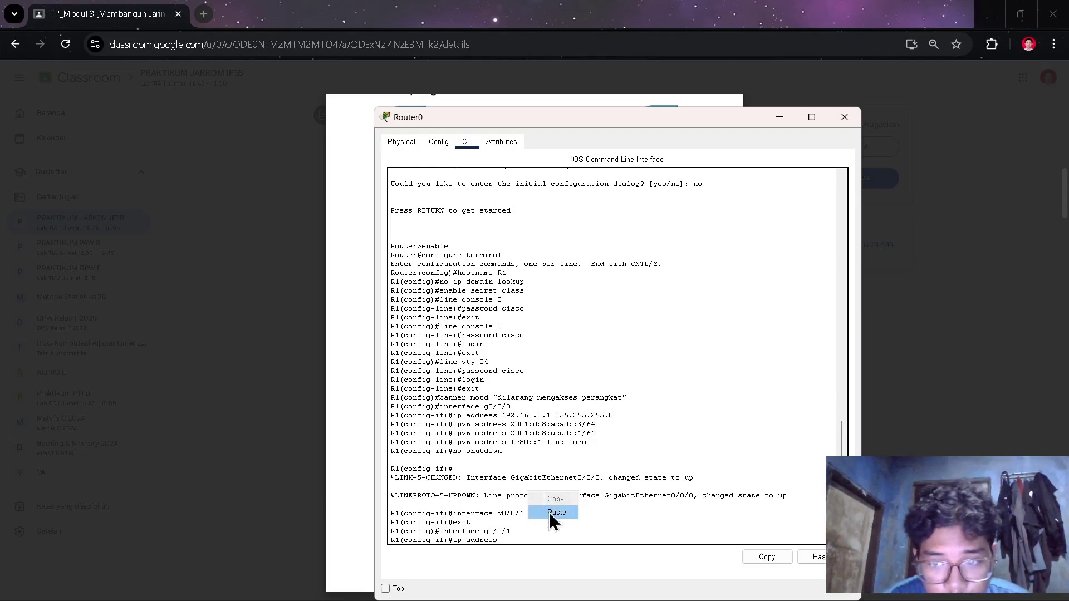
click(556, 512)
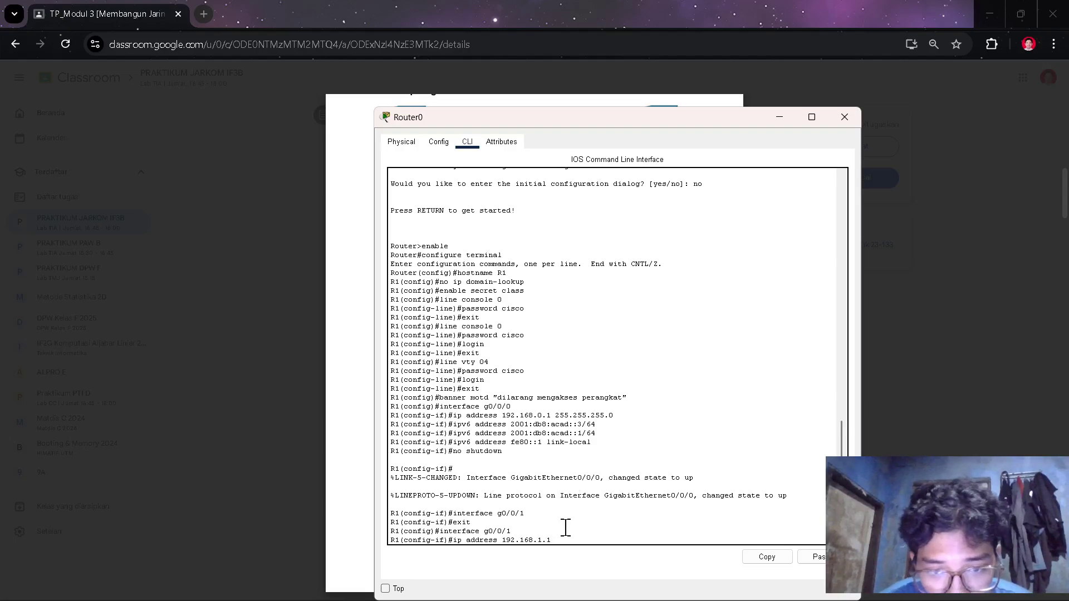
text(255.)
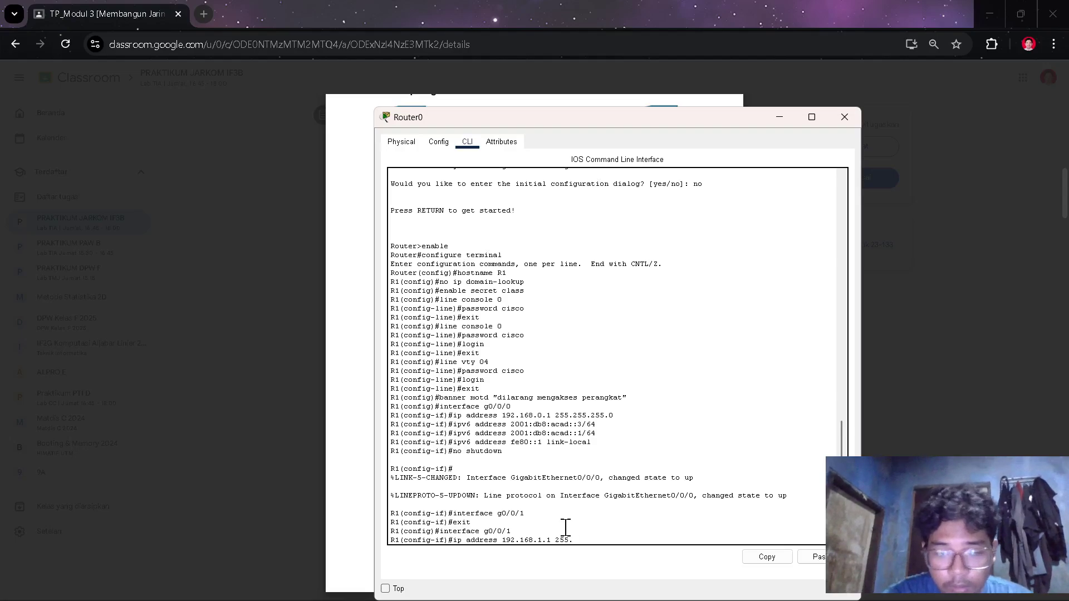
text(255.255.0)
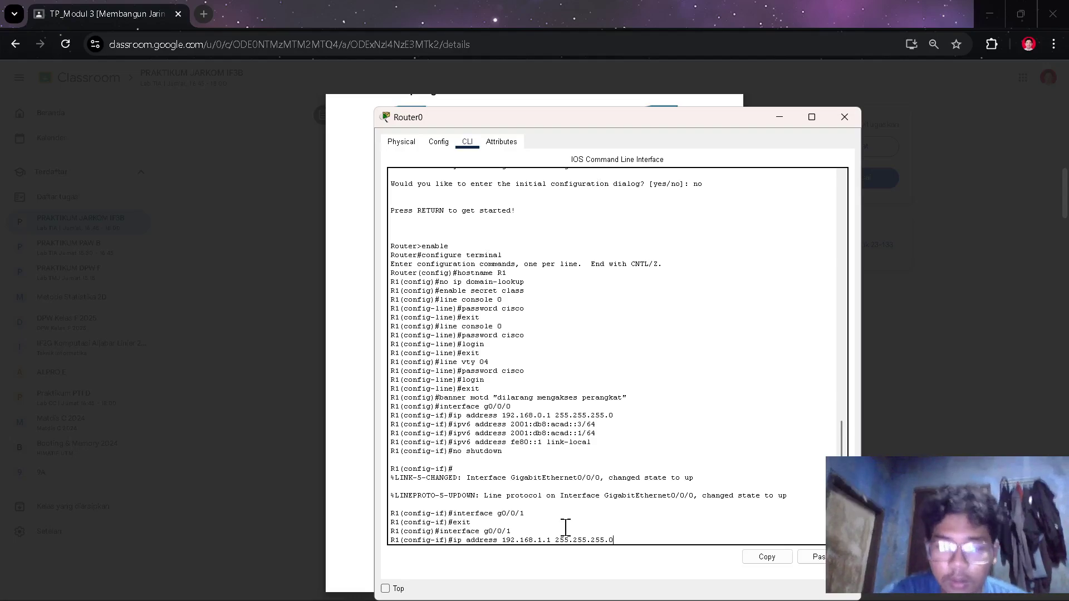
key(Return)
- Begin an ipv6 address command on G0/0/1 and go back to the lab document
text(ipv6)
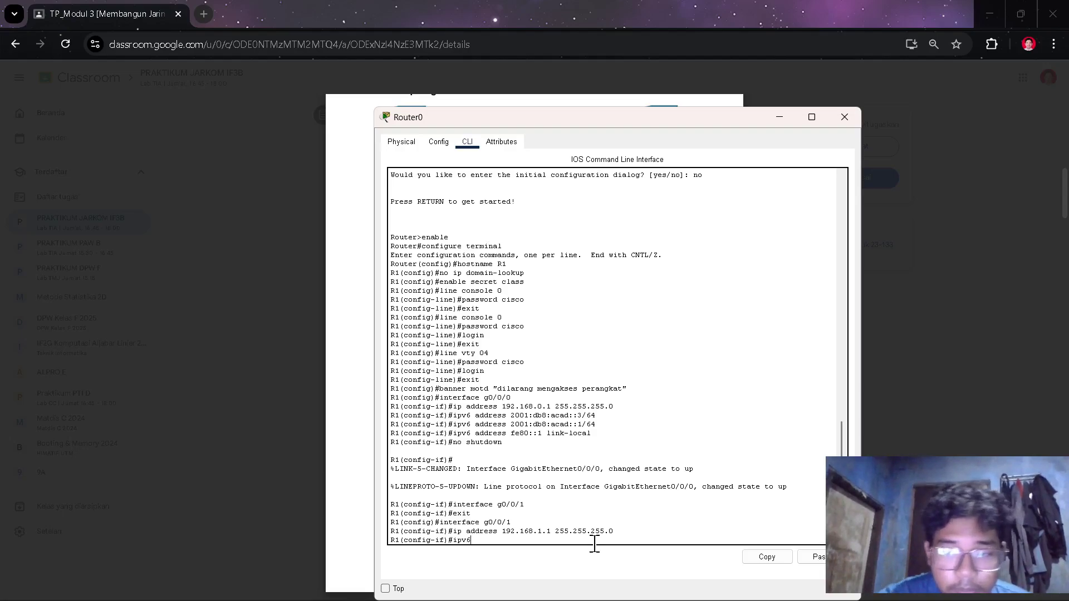
text( adre)
key(BackSpace)
text(re)
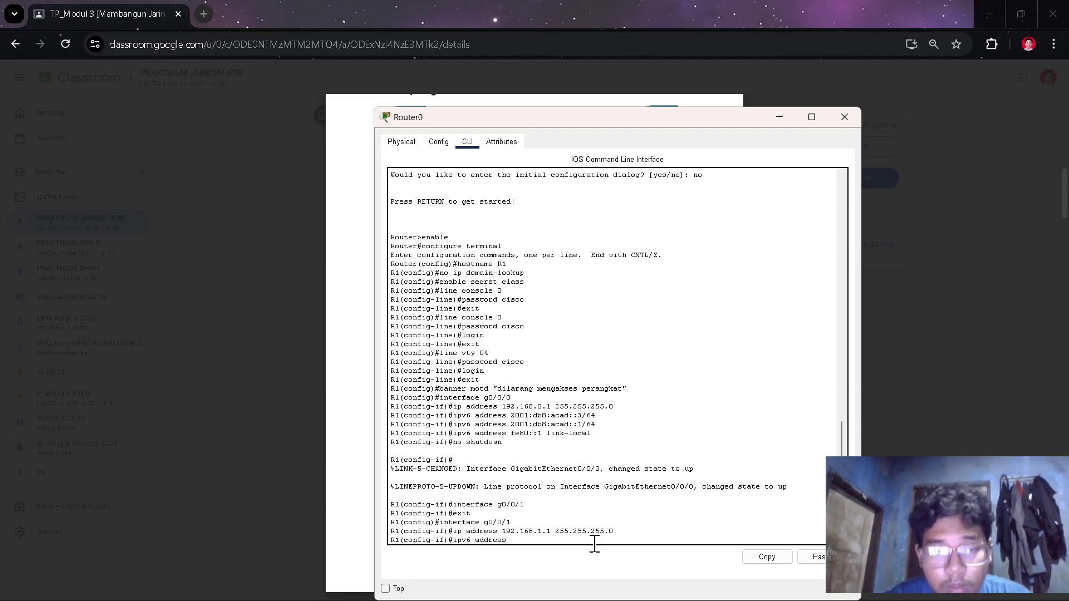
key(alt+Tab)
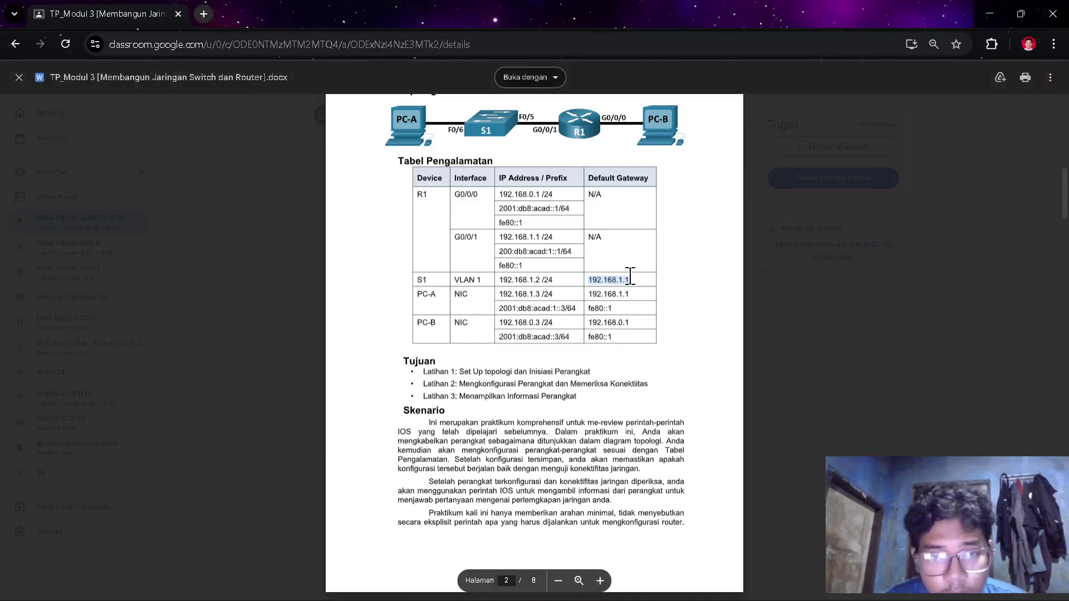
- Select G0/0/1's IPv6 address 200:db8:acad:1::1/64 in the Tabel Pengalamatan for copying
click(564, 279)
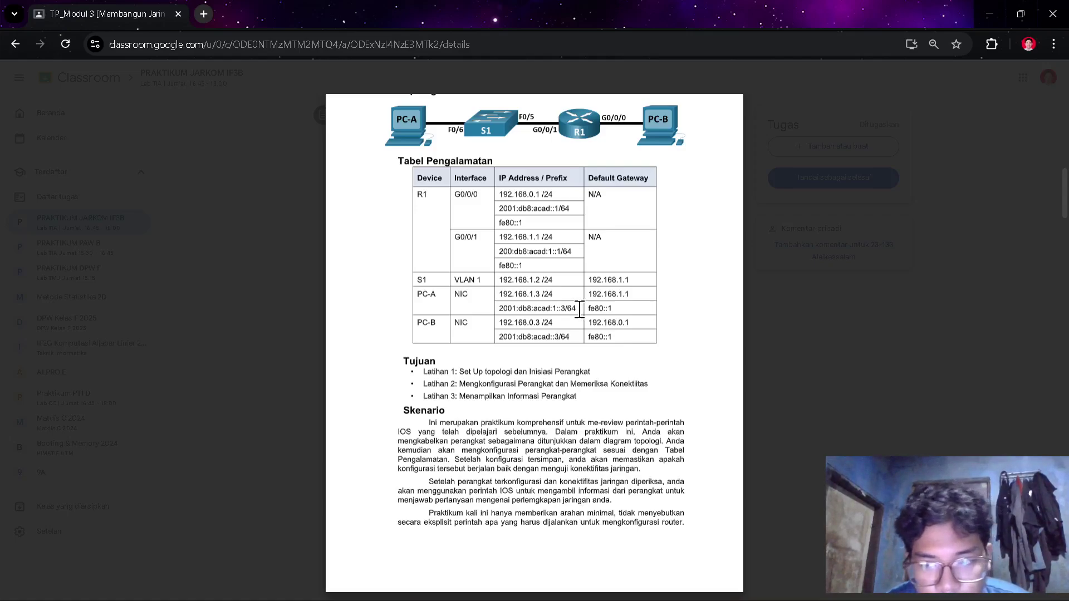
triple_click(576, 210)
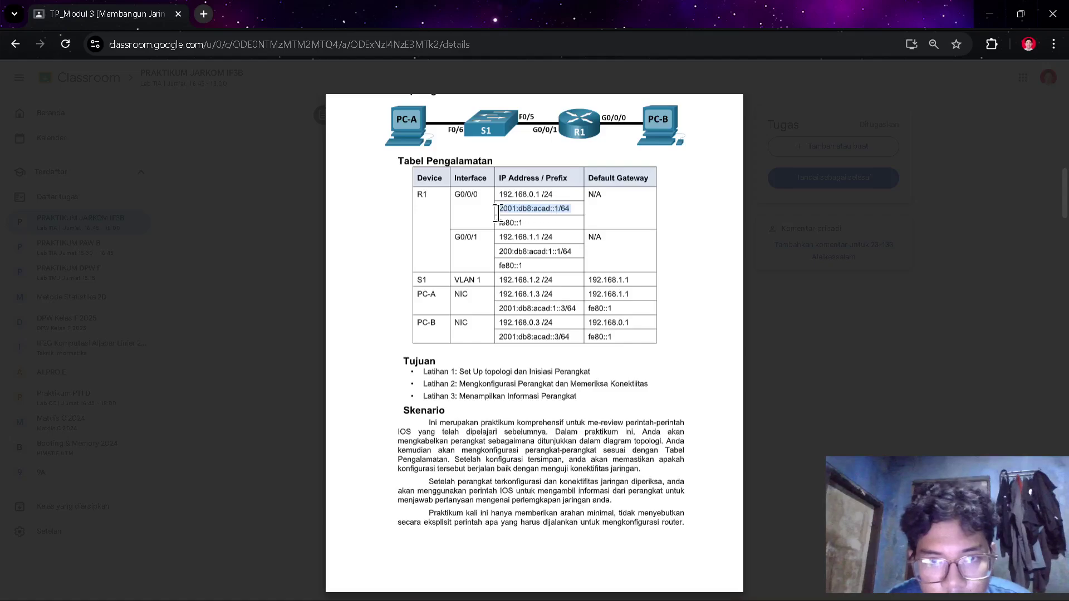
click(581, 252)
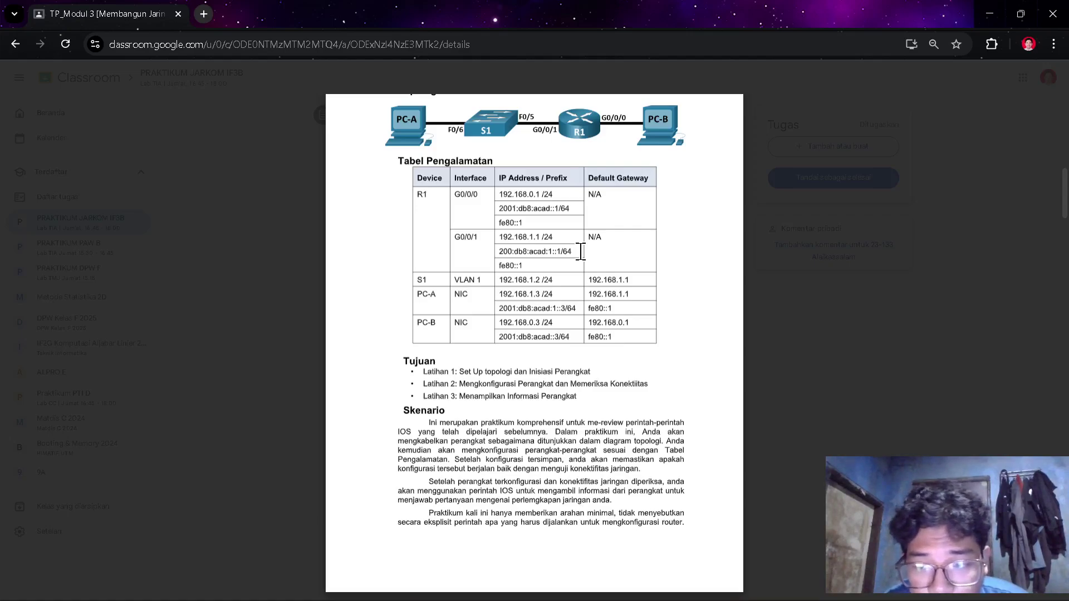
drag(581, 252, 500, 252)
key(ctrl+c)
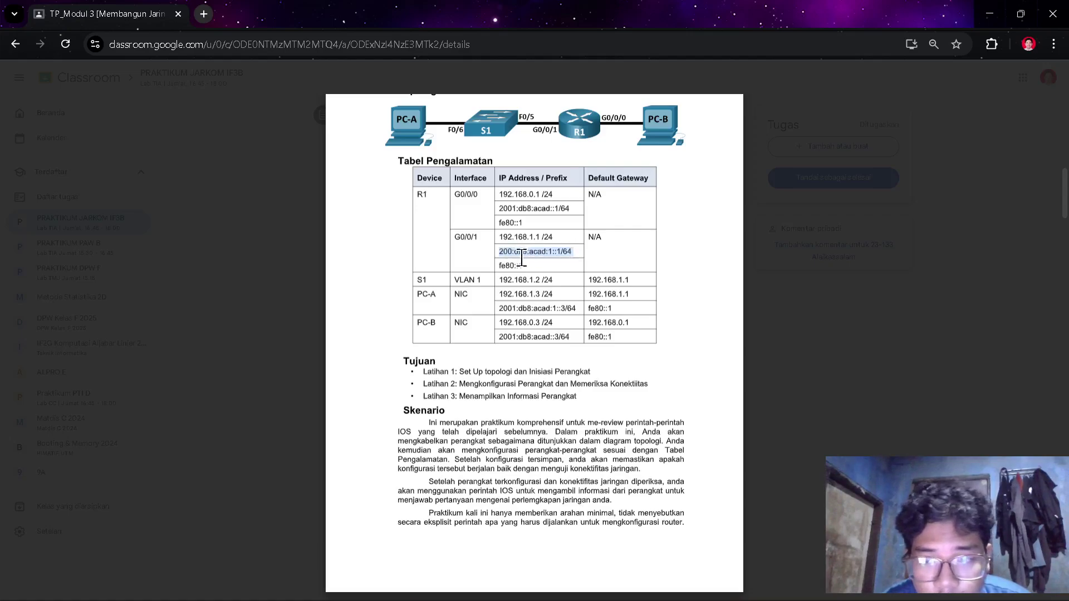
click(607, 251)
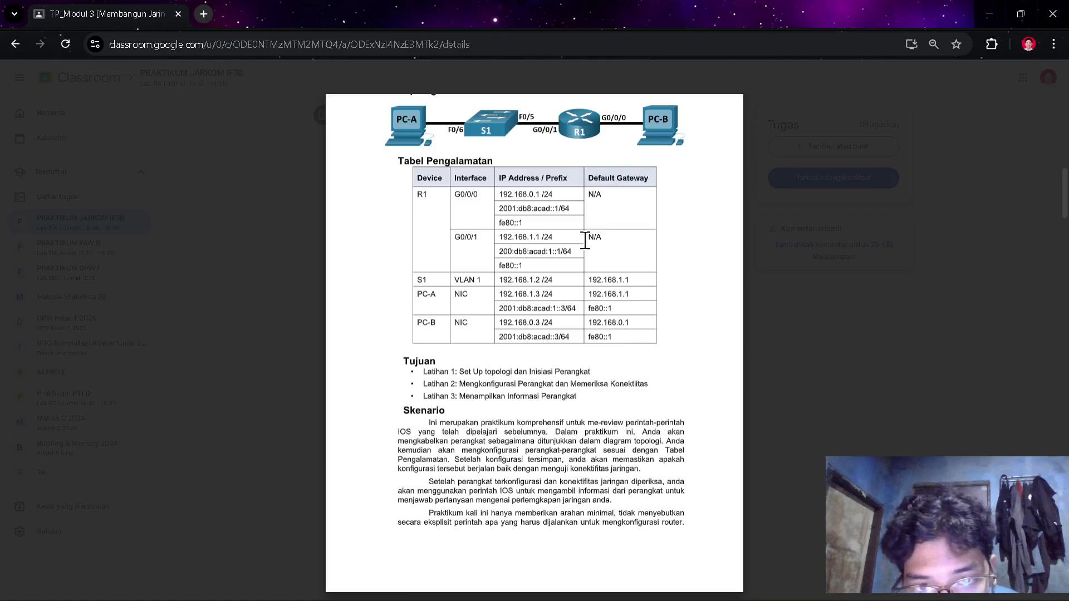
drag(579, 253, 504, 252)
- Paste and apply IPv6 address 200:db8:acad:1::1/64 to G0/0/1
key(alt+Tab)
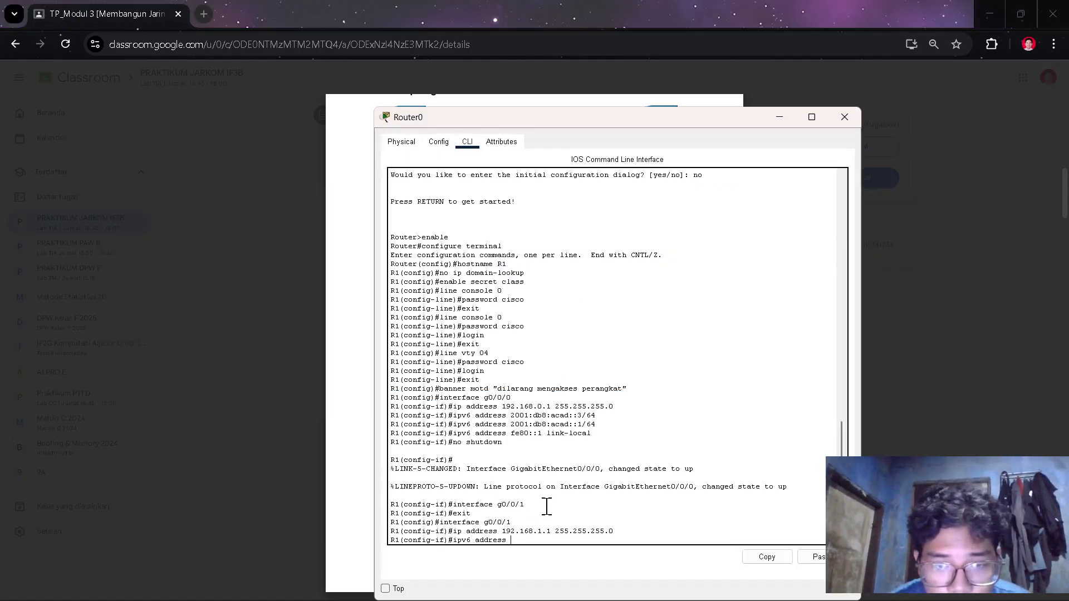
right_click(543, 546)
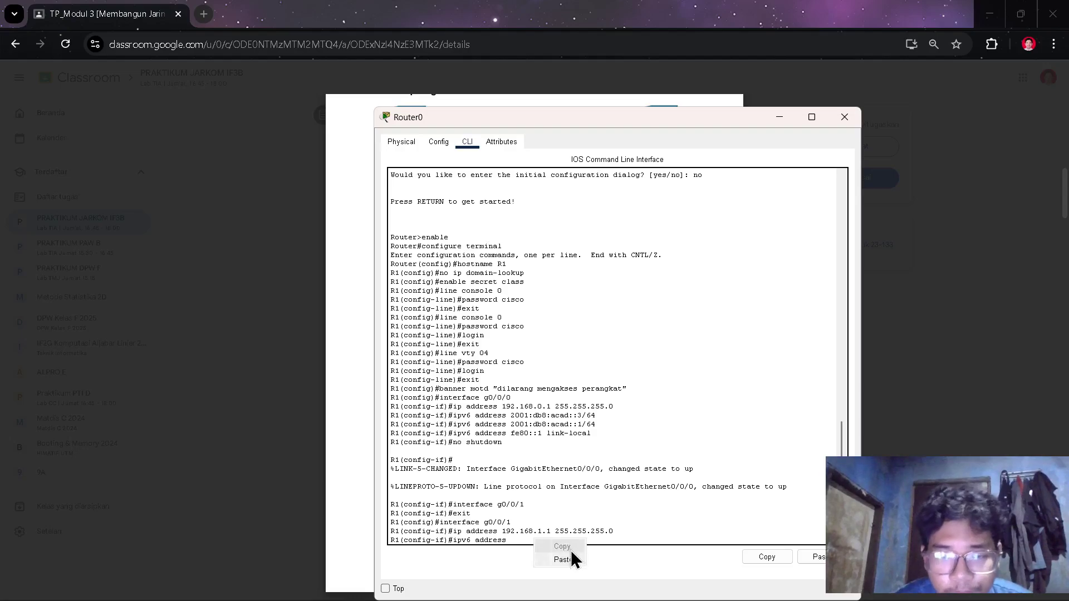
click(571, 560)
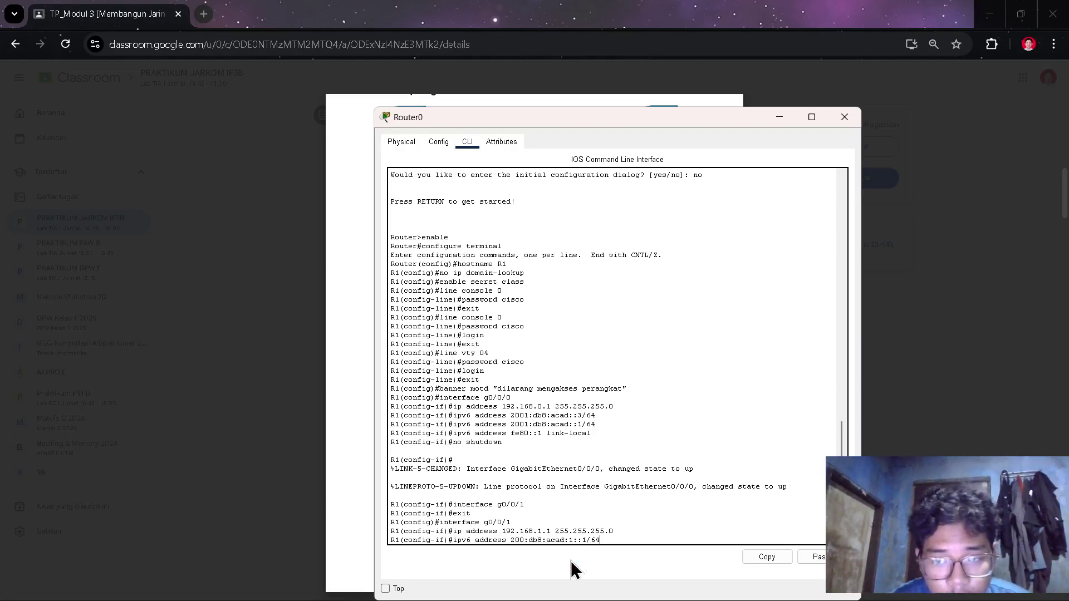
key(Return)
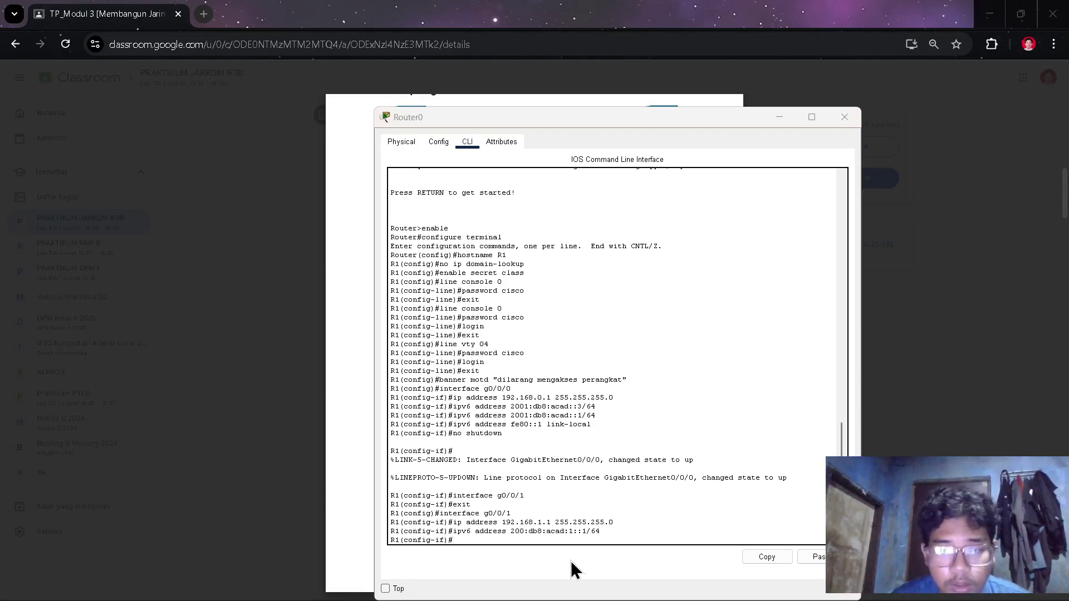
- Copy the link-local address fe80::1 from the handout's addressing table
key(alt+Tab)
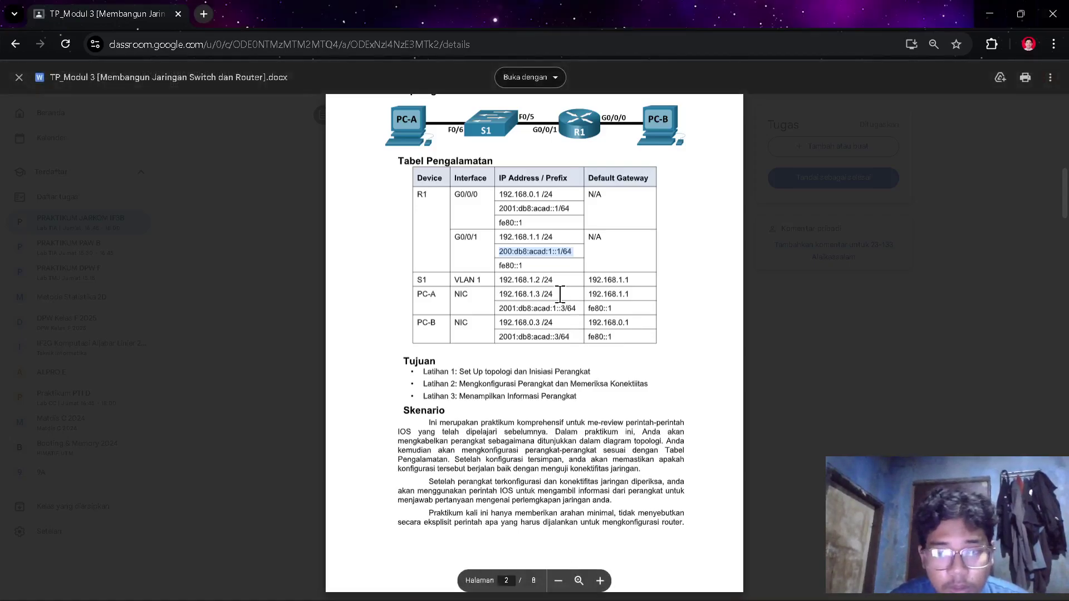
click(530, 265)
drag(530, 265, 475, 259)
key(ctrl+c)
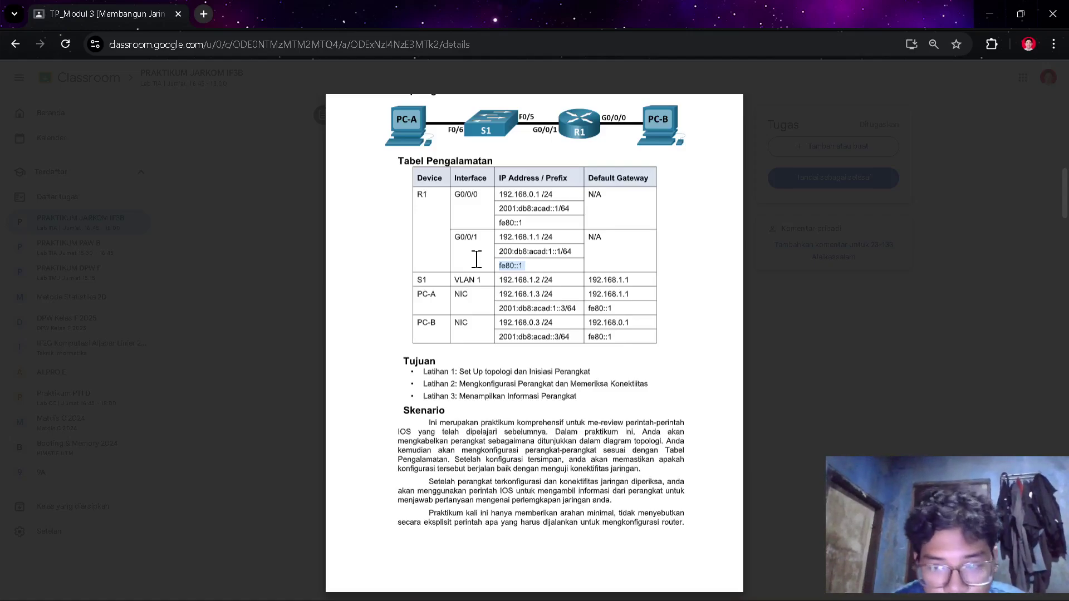
key(alt+Tab)
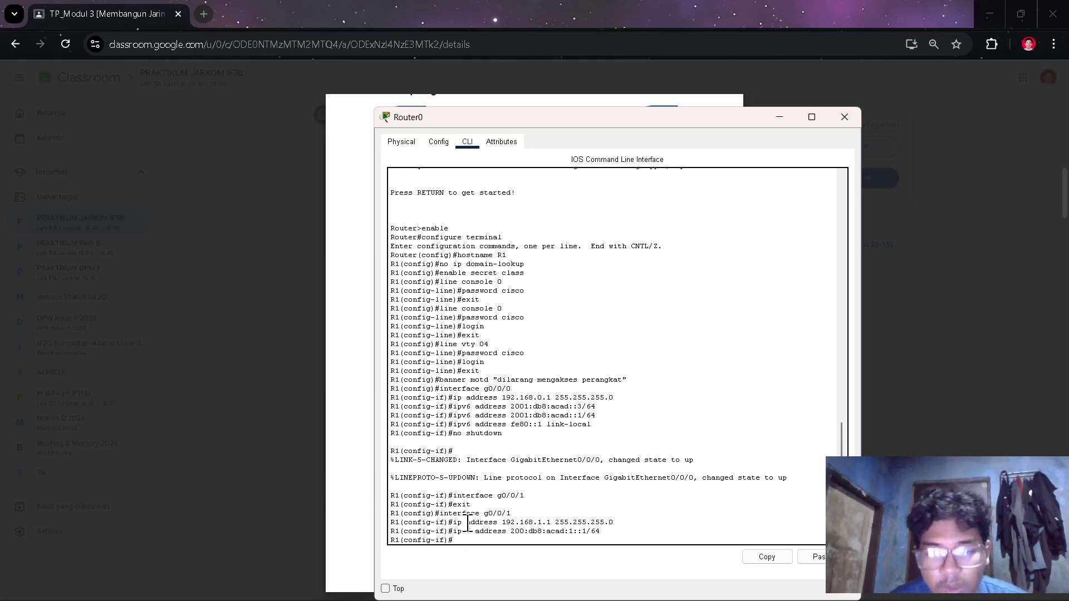
- Give G0/0/1 link-local address fe80::1 and enable it with no shutdown
text(ipv)
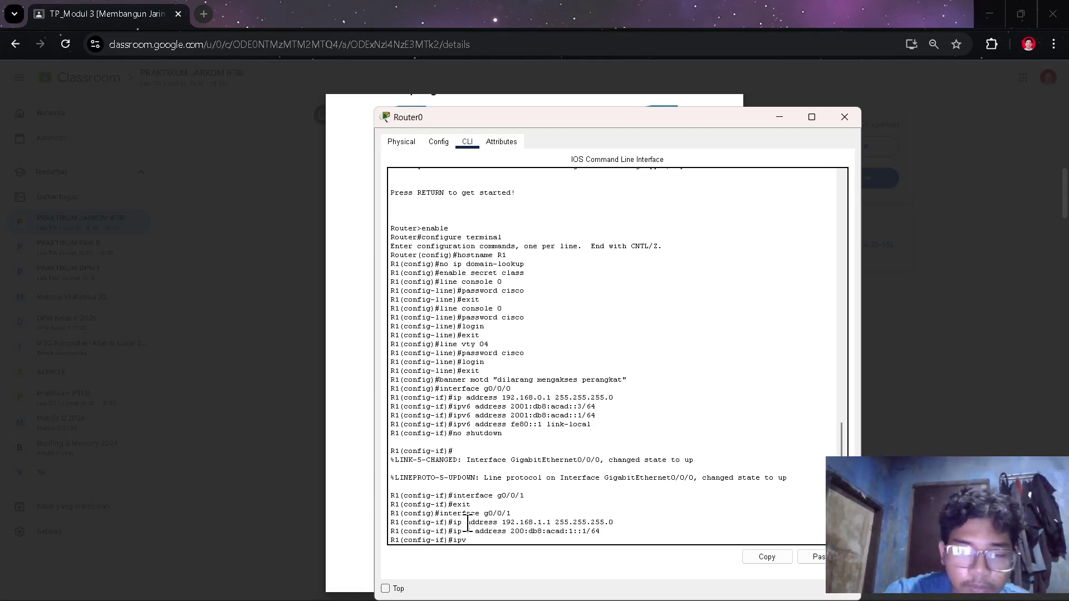
text(6)
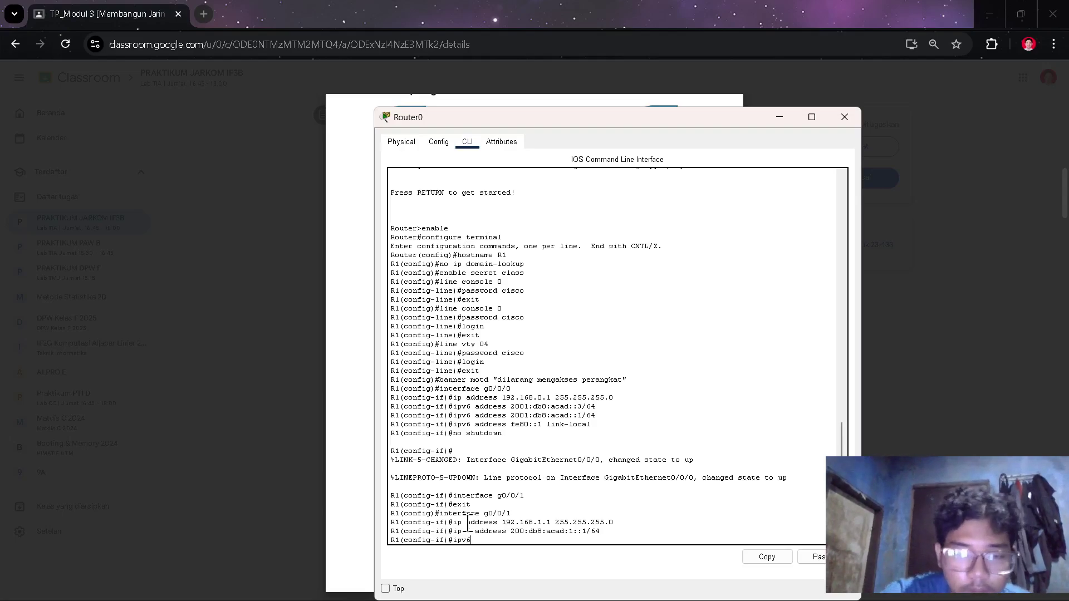
text( adre)
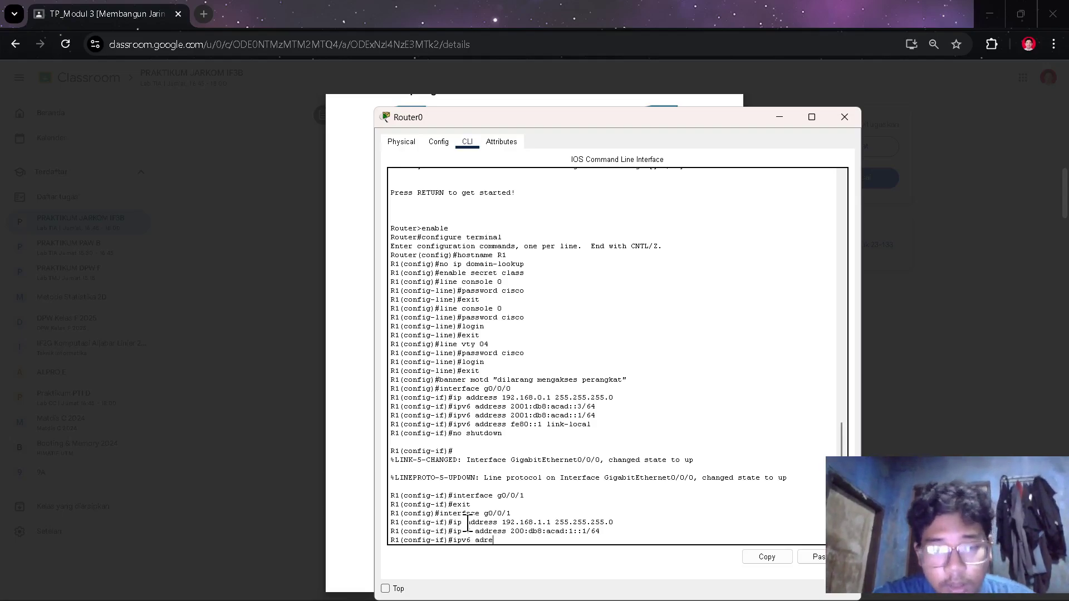
key(BackSpace)
key(BackSpace)
text(dress)
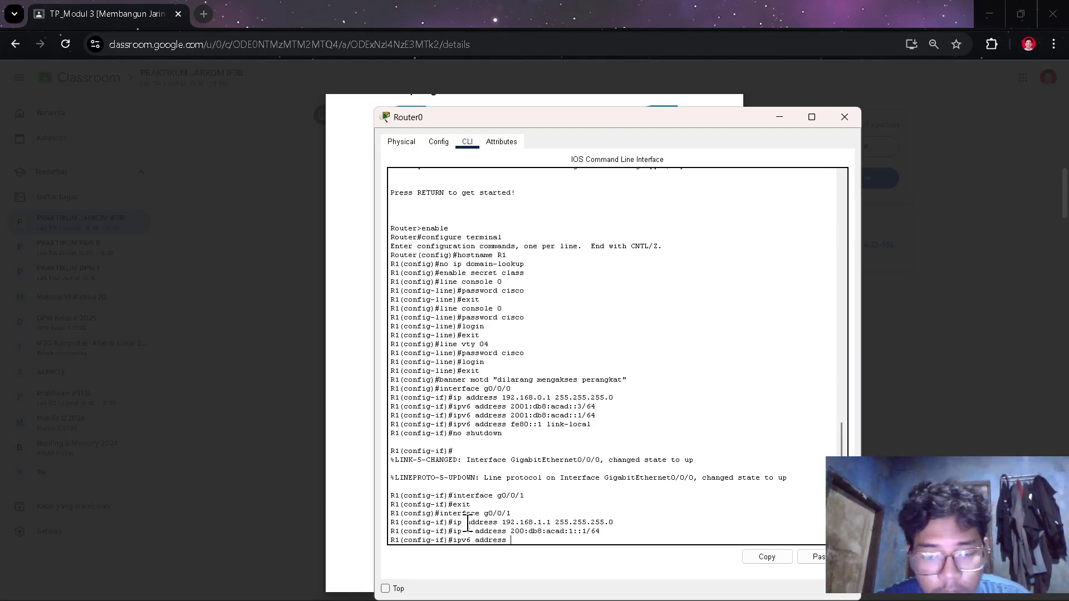
right_click(468, 526)
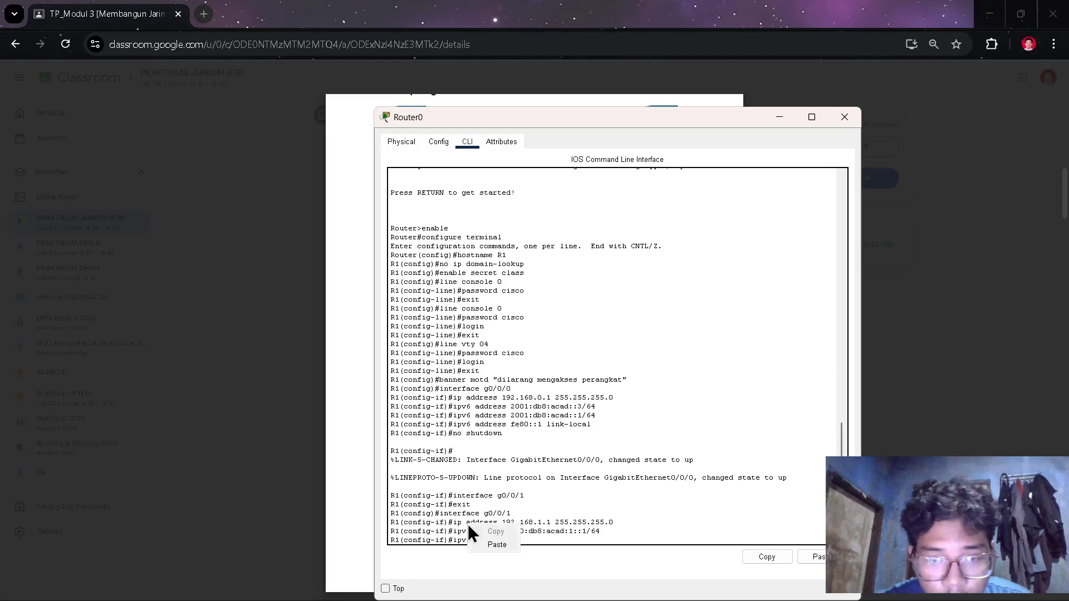
click(497, 544)
text(link-)
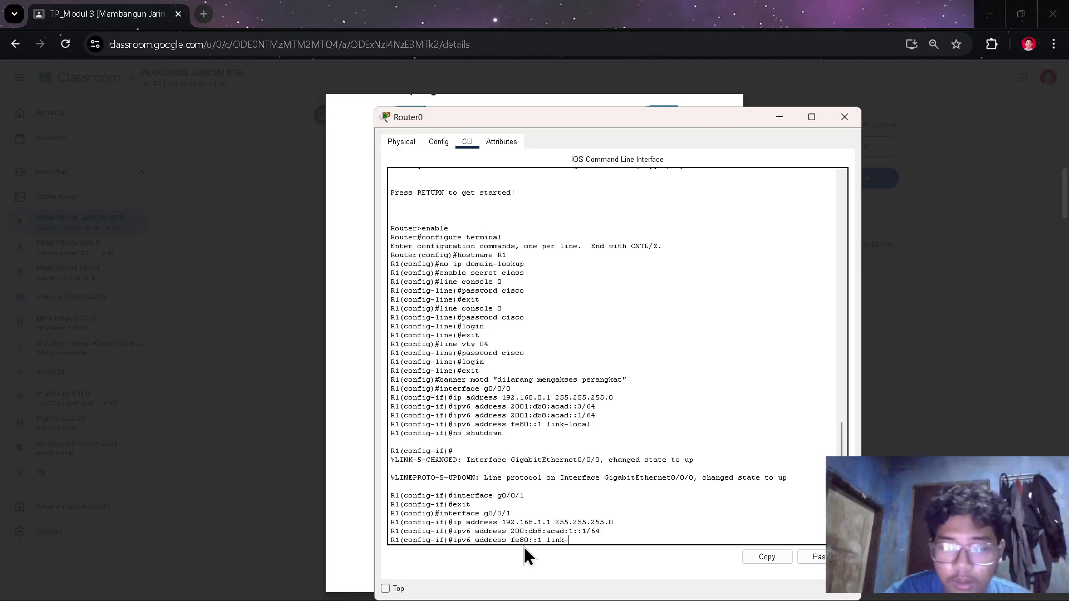
text(local)
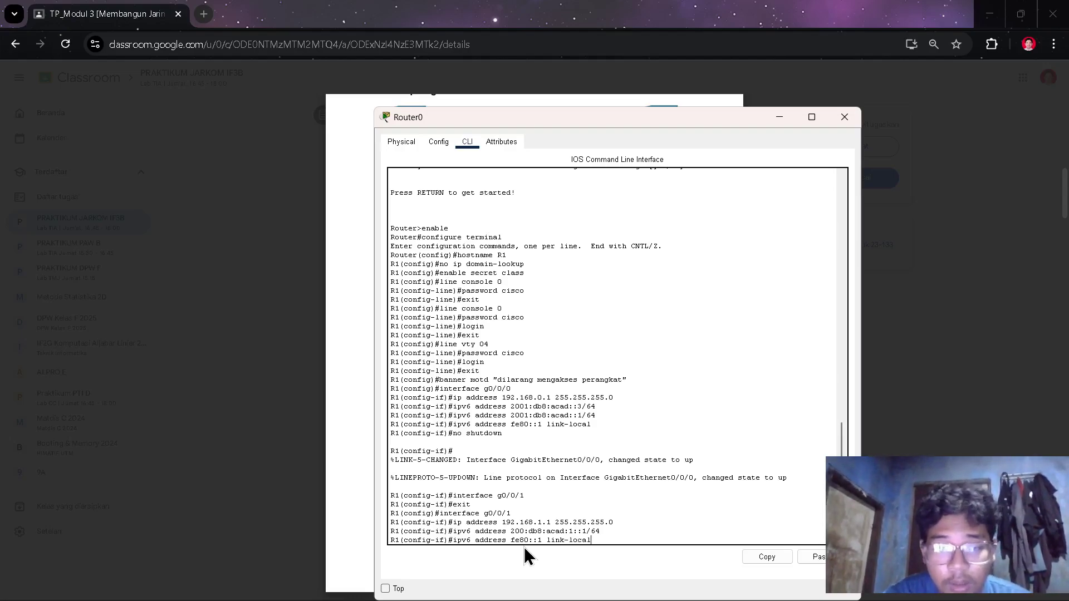
key(Return)
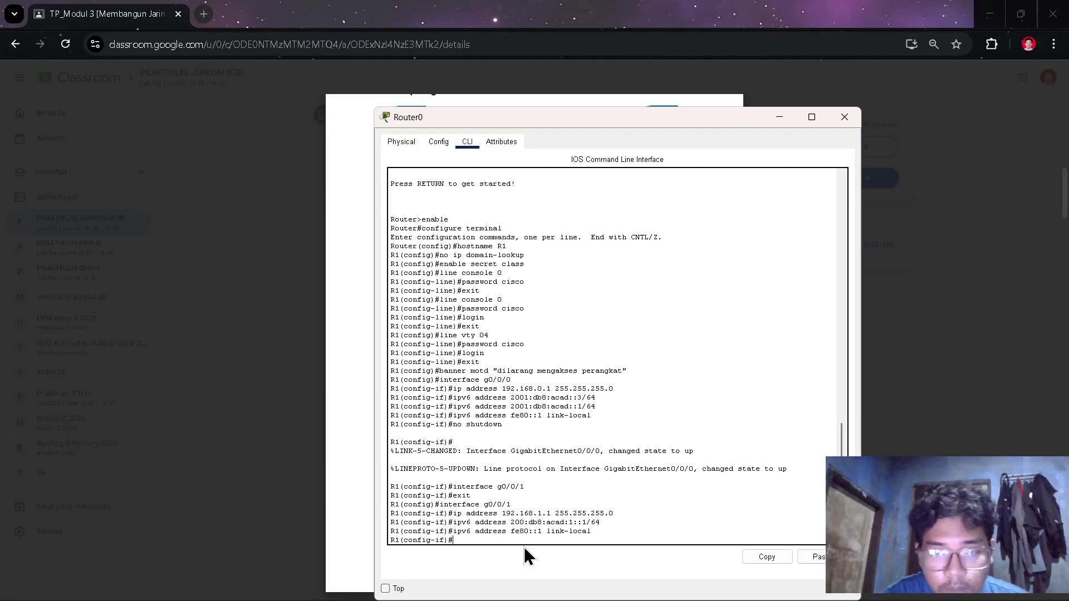
text(no shu)
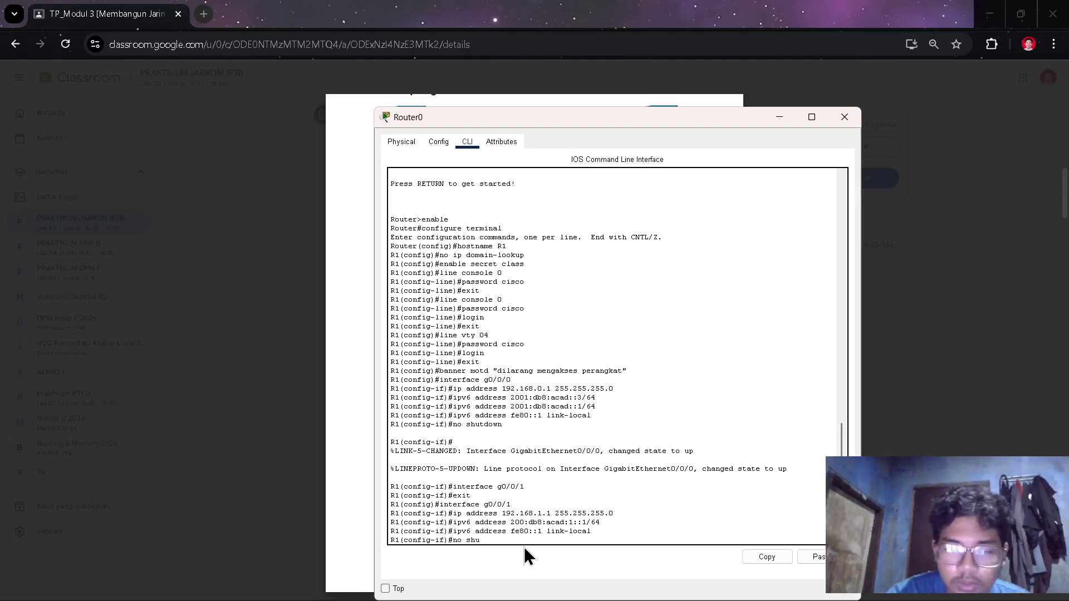
text(tdow)
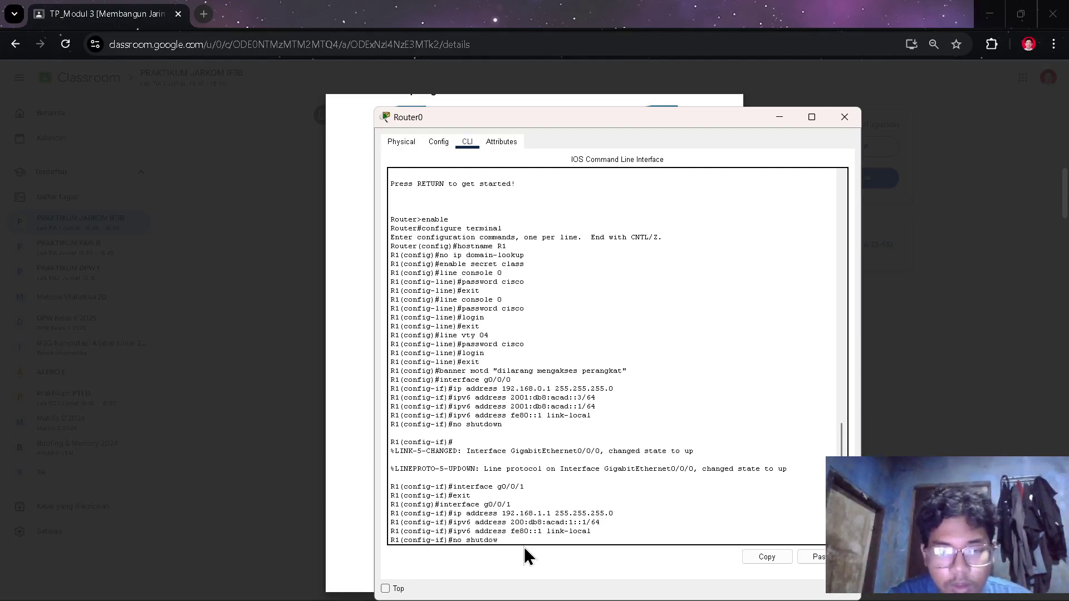
text(n)
key(Return)
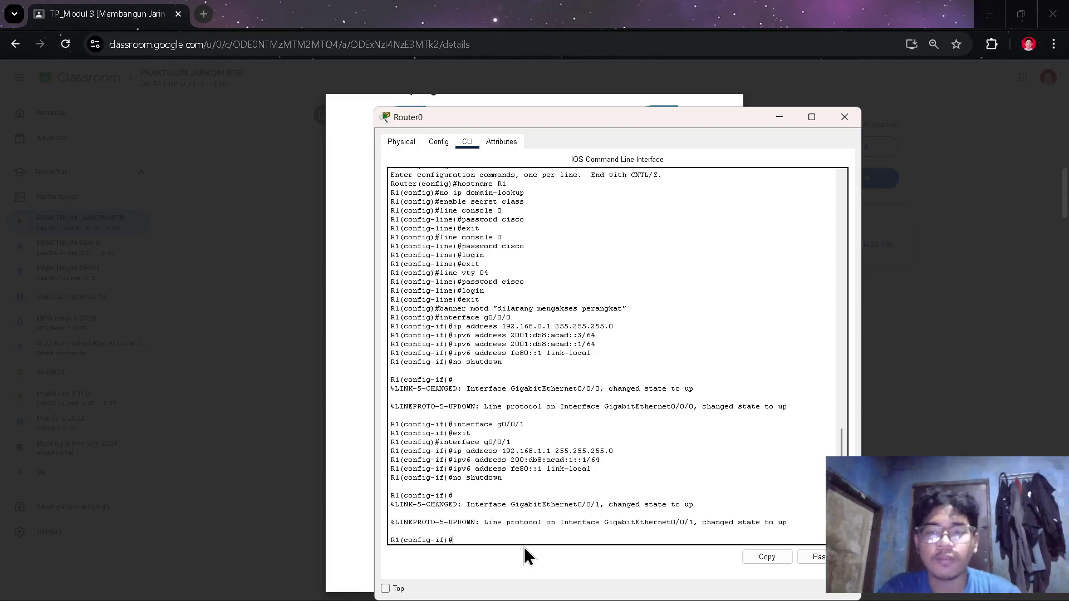
- Scroll further through the handout's router steps, then return to R1's console
key(alt+Tab)
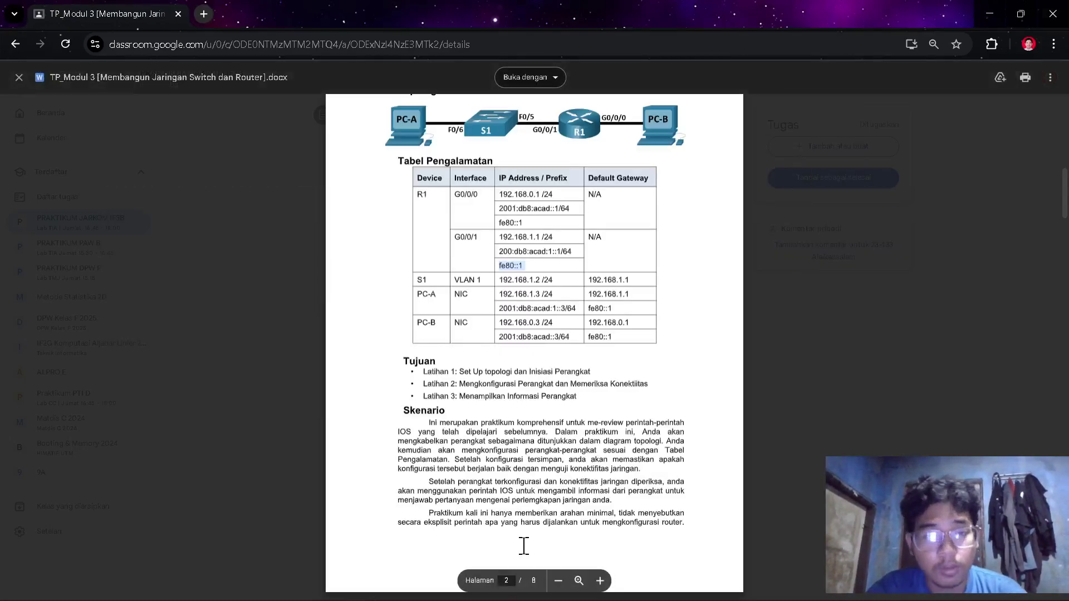
scroll(533, 373, down, 3)
scroll(533, 373, down, 15)
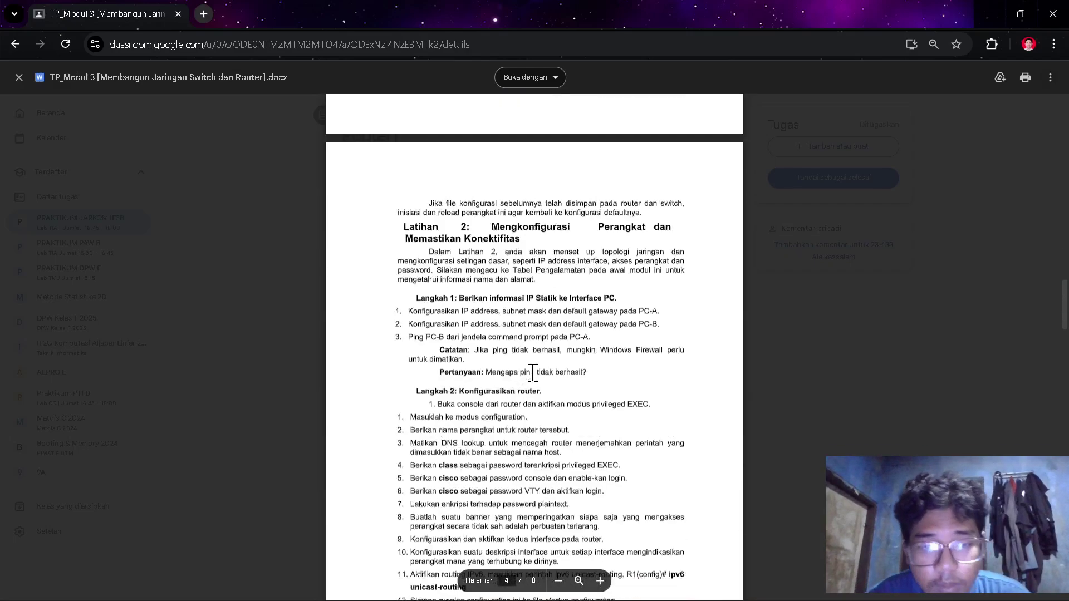
scroll(533, 373, down, 1)
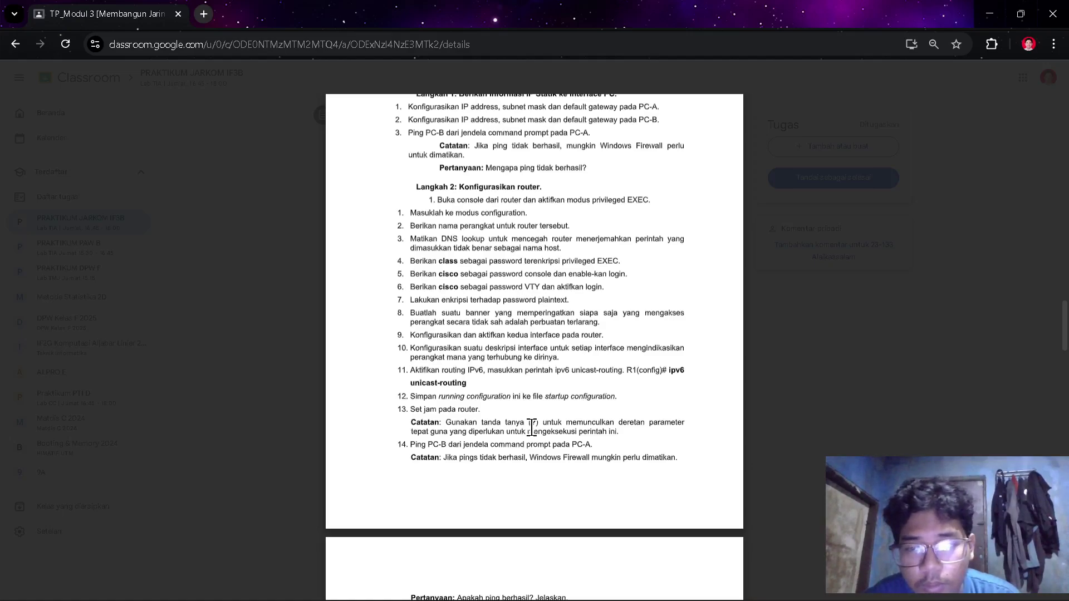
key(alt+Tab)
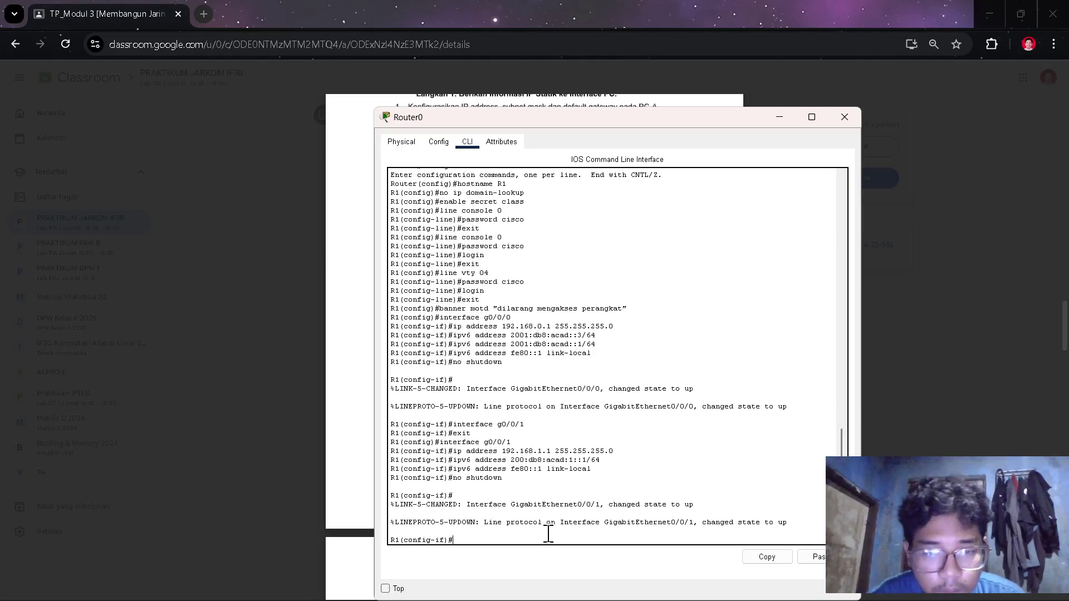
- Exit to global configuration and run copy running-config starytup-config, which is rejected
text(exit)
key(Return)
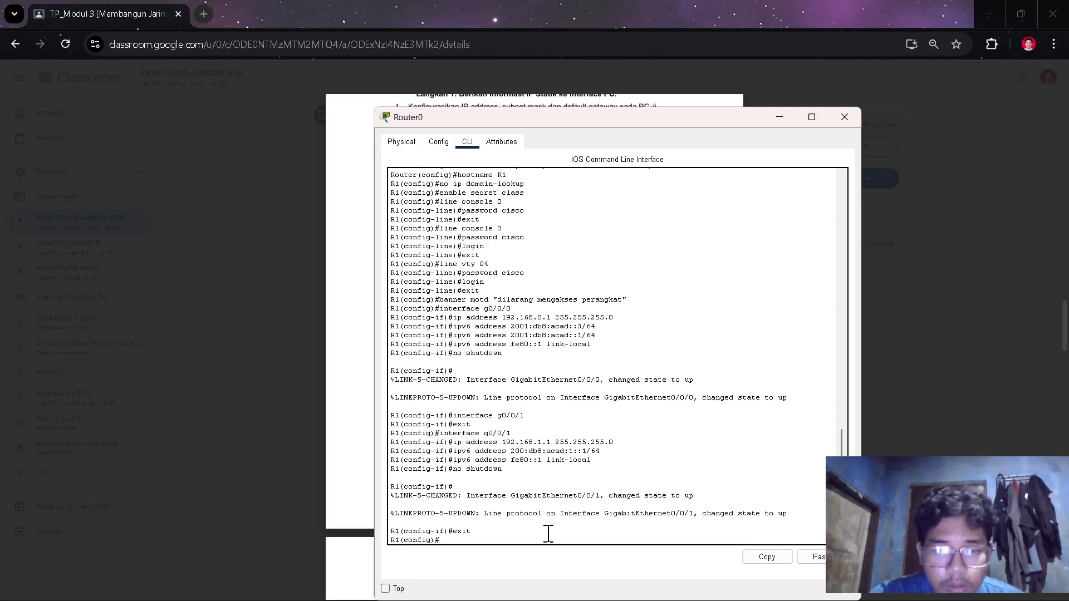
text(copp)
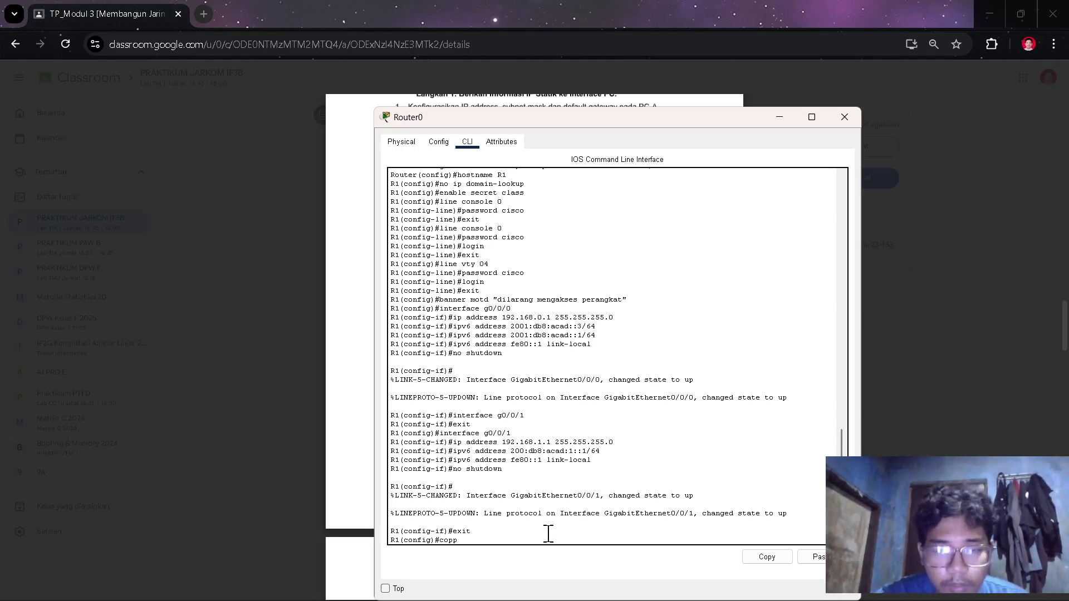
key(BackSpace)
text(y ru)
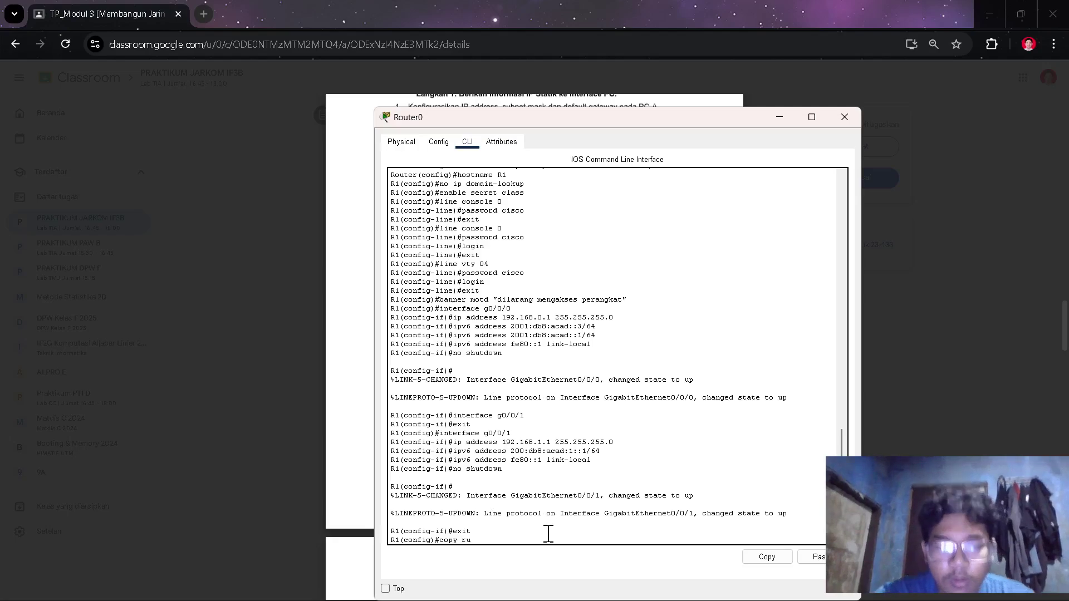
text(nning-confi)
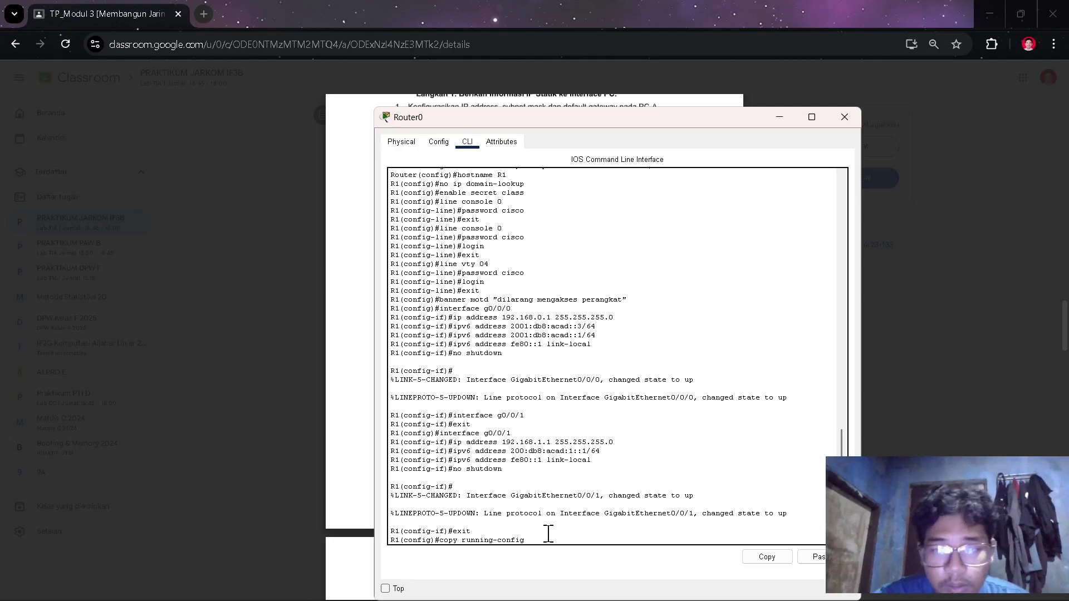
text(g startu)
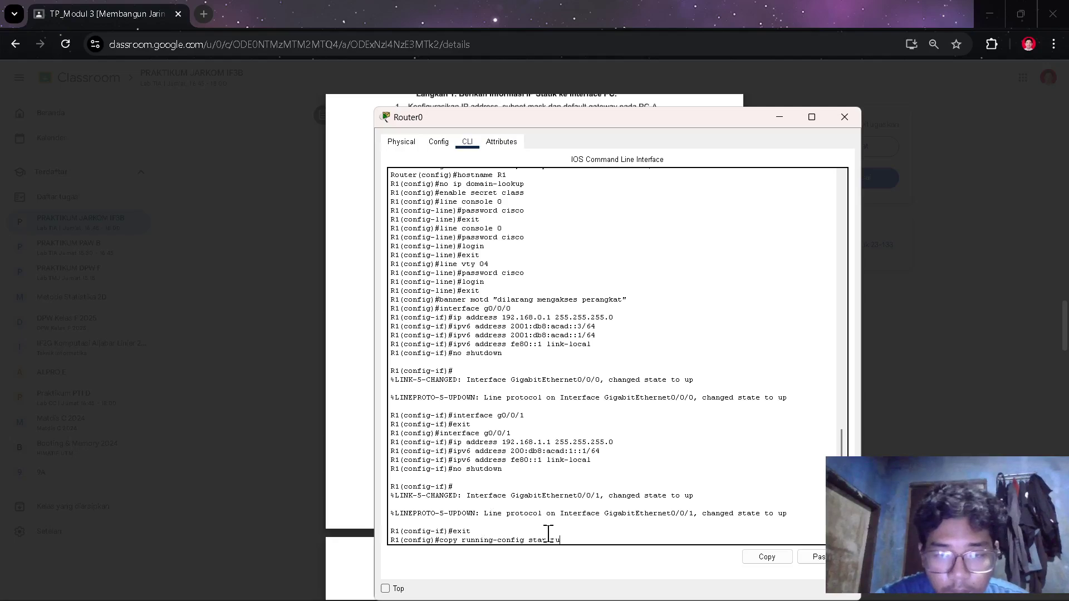
text(rytup-config)
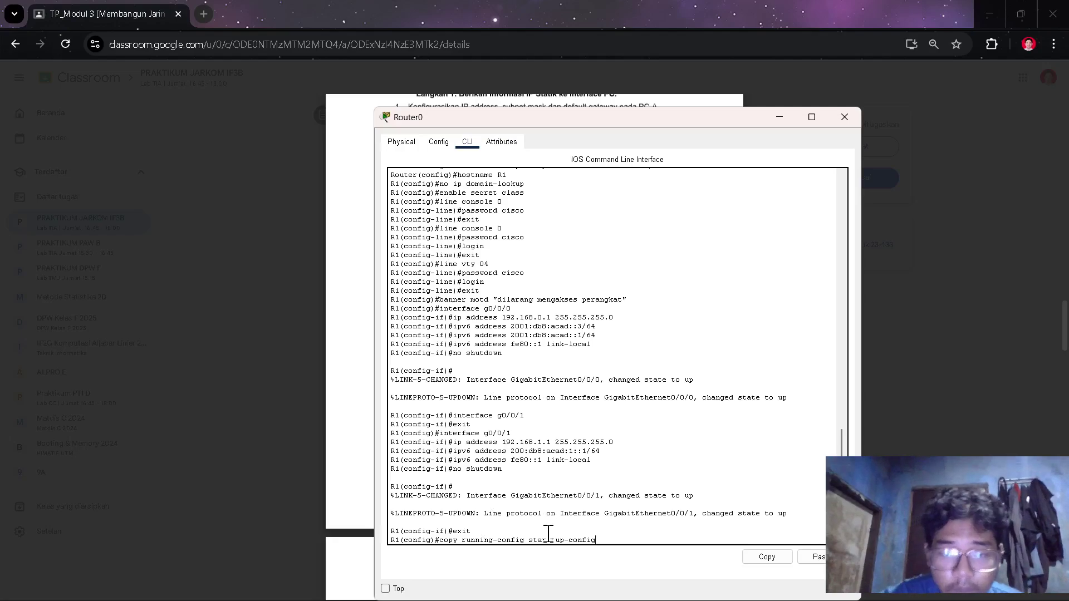
key(Return)
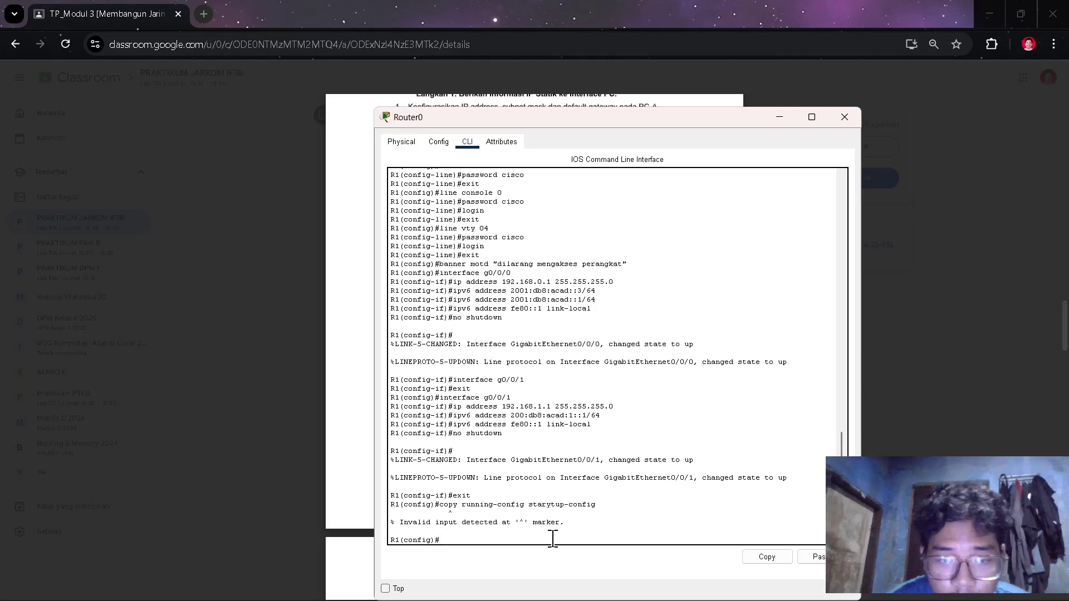
- Correct the typo to startup-config and rerun the save, which is still rejected
key(Up)
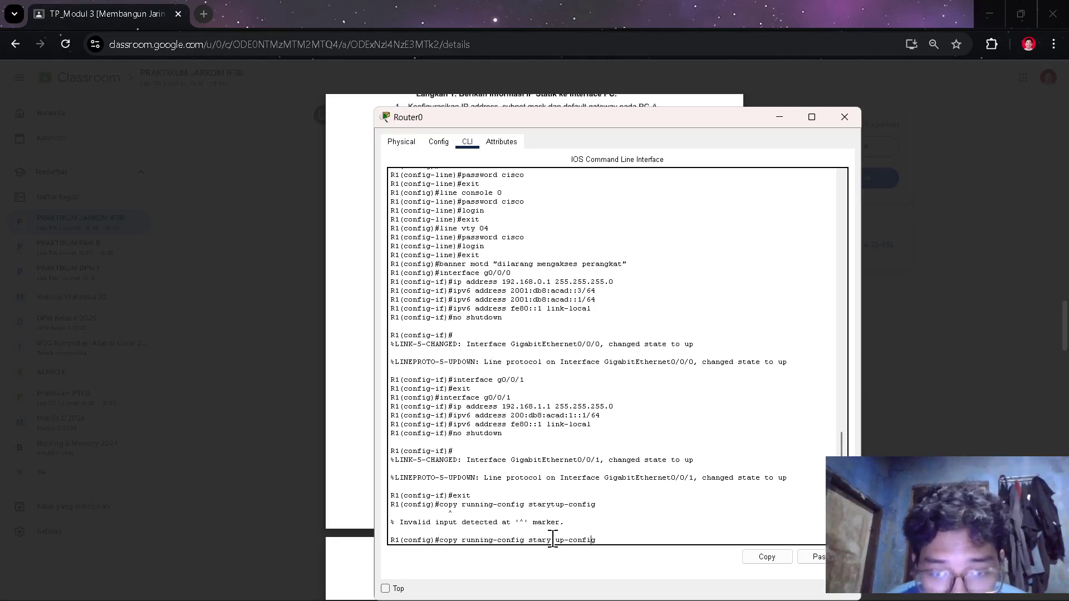
click(551, 540)
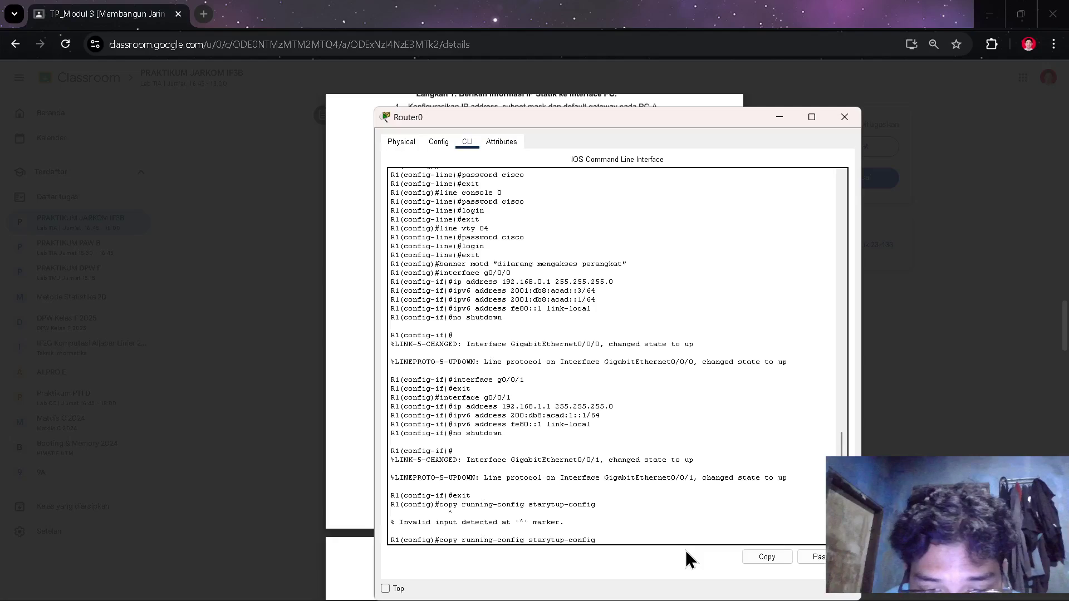
key(BackSpace)
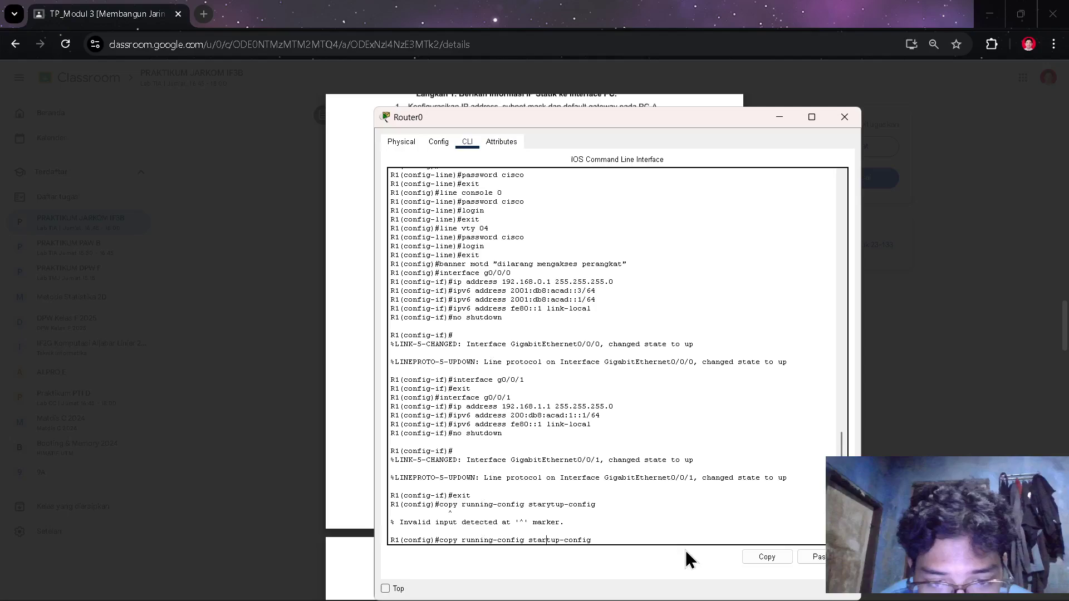
key(Return)
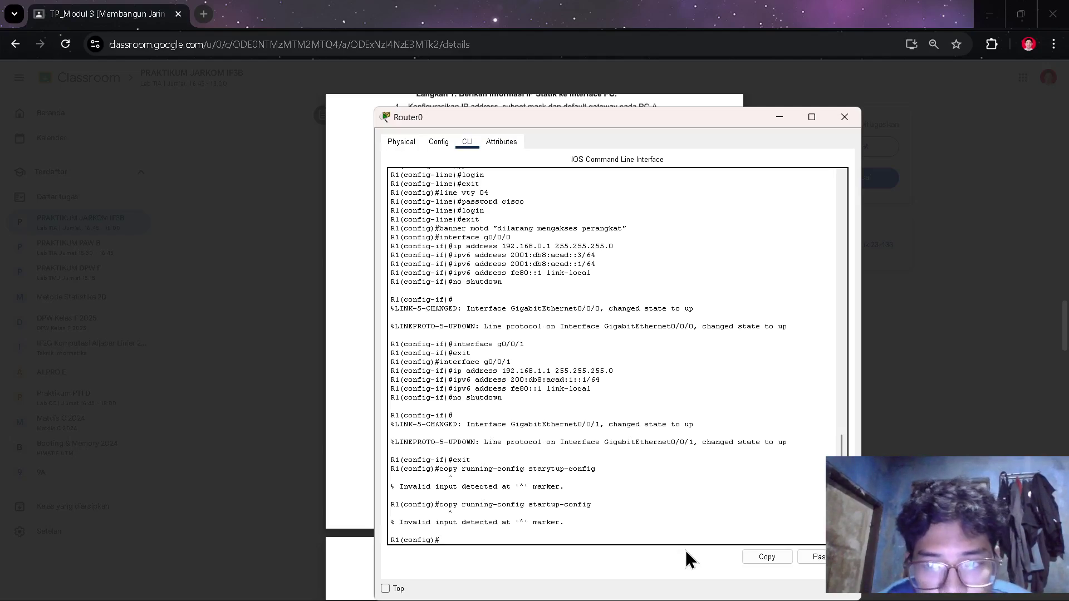
key(alt+Tab)
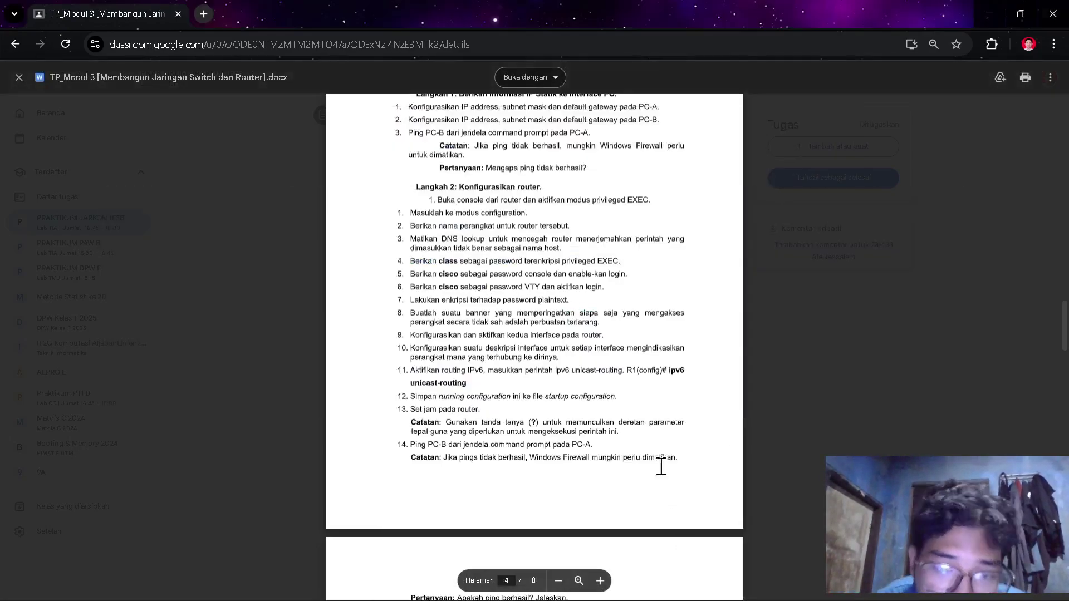
- List R1's available global configuration commands with ?
scroll(661, 460, down, 1)
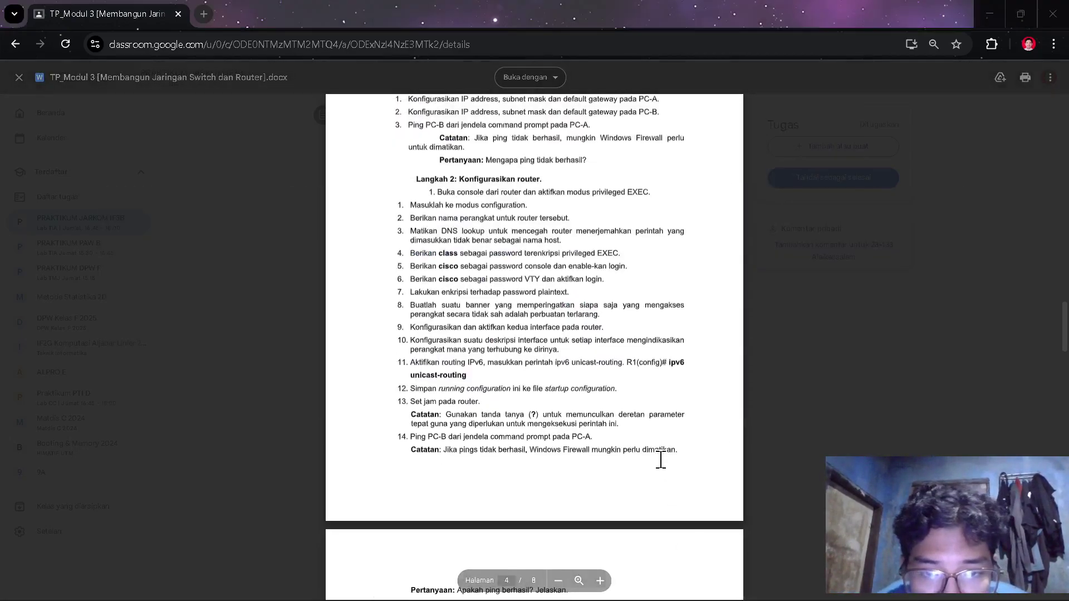
key(alt+Tab)
text(?)
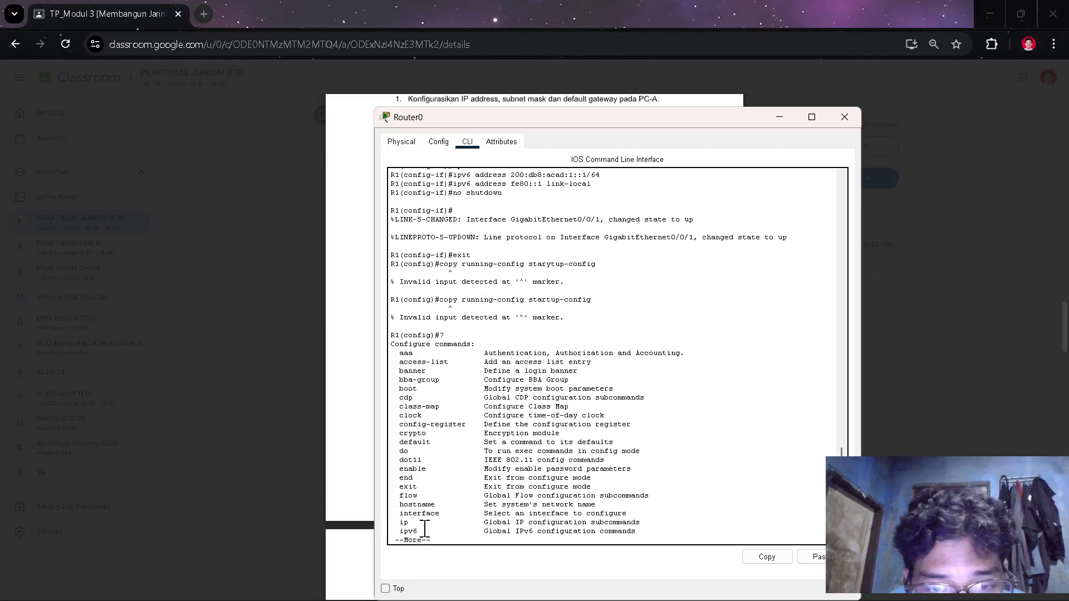
scroll(489, 434, down, 1)
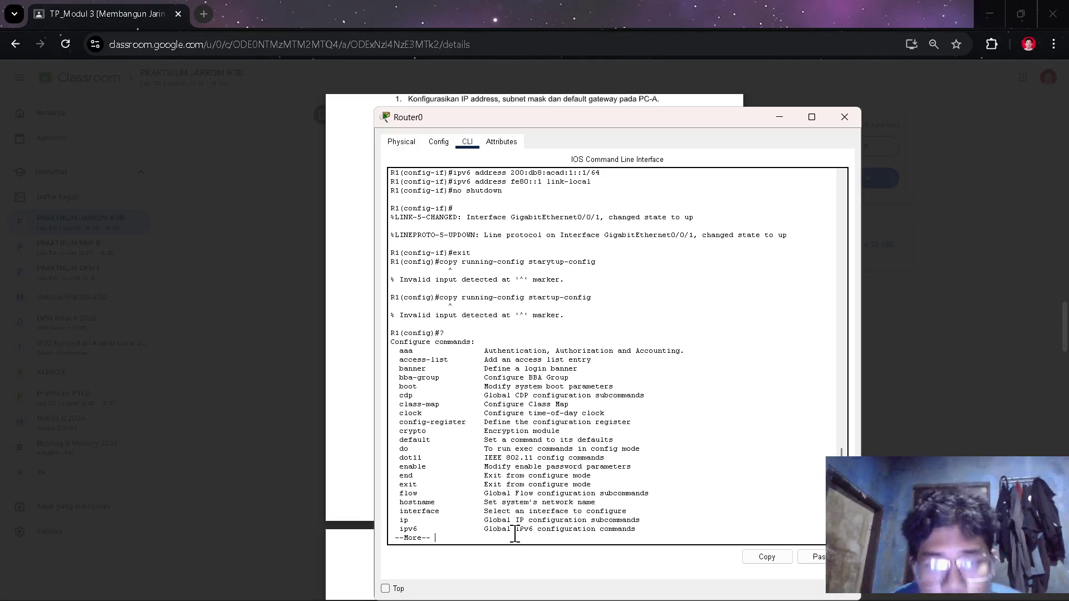
- Retry copy running-config startup-config with ? help queries; R1 rejects it again
text(ig)#u)
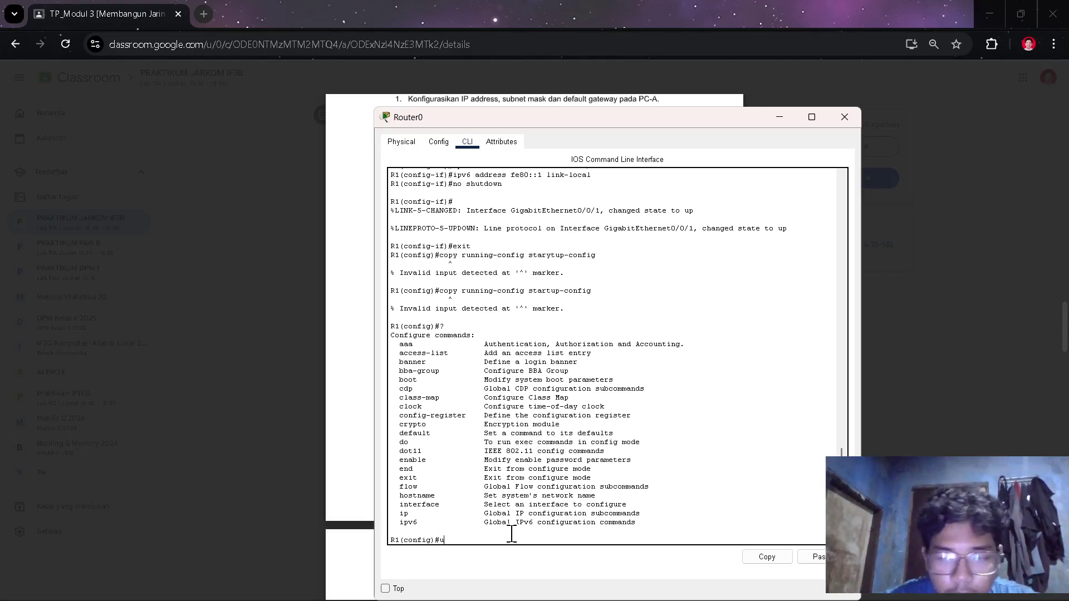
key(BackSpace)
text(runnin)
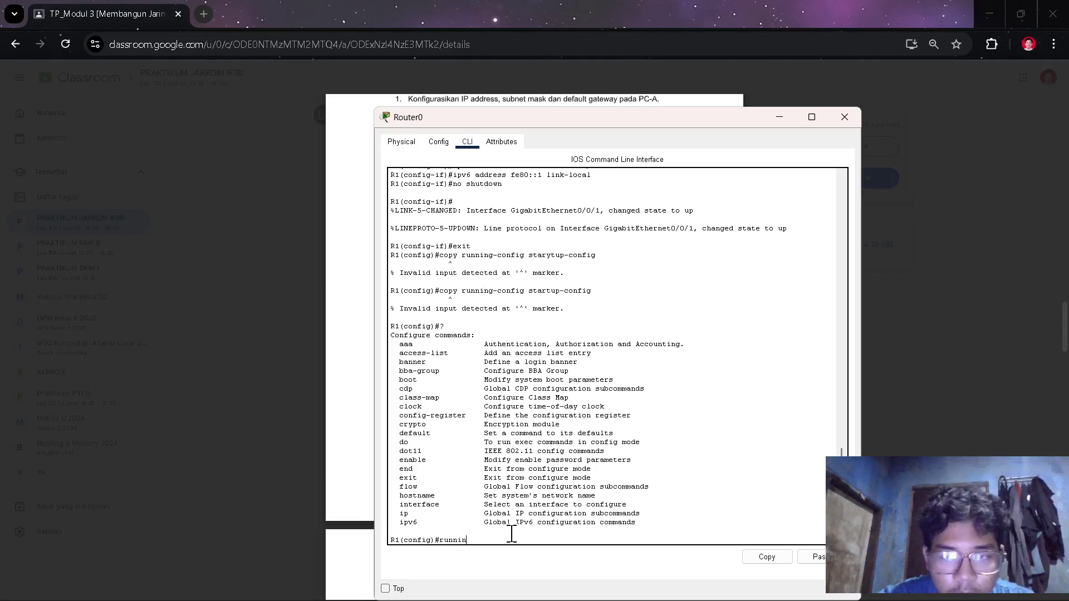
key(BackSpace)
key(BackSpace)
key(BackSpace)
key(BackSpace)
key(BackSpace)
key(BackSpace)
text(copy)
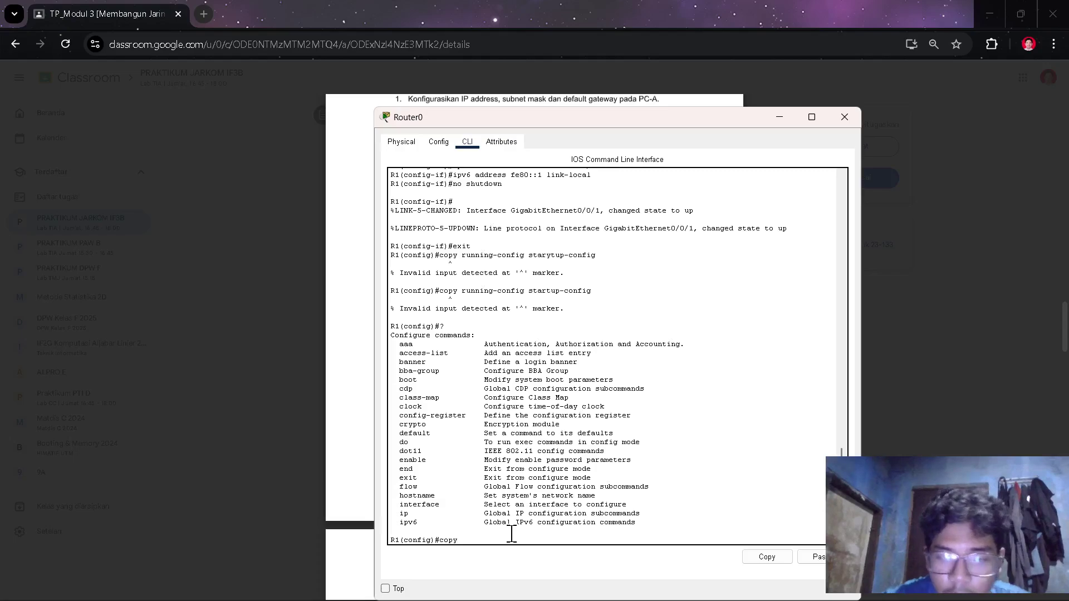
text(?)
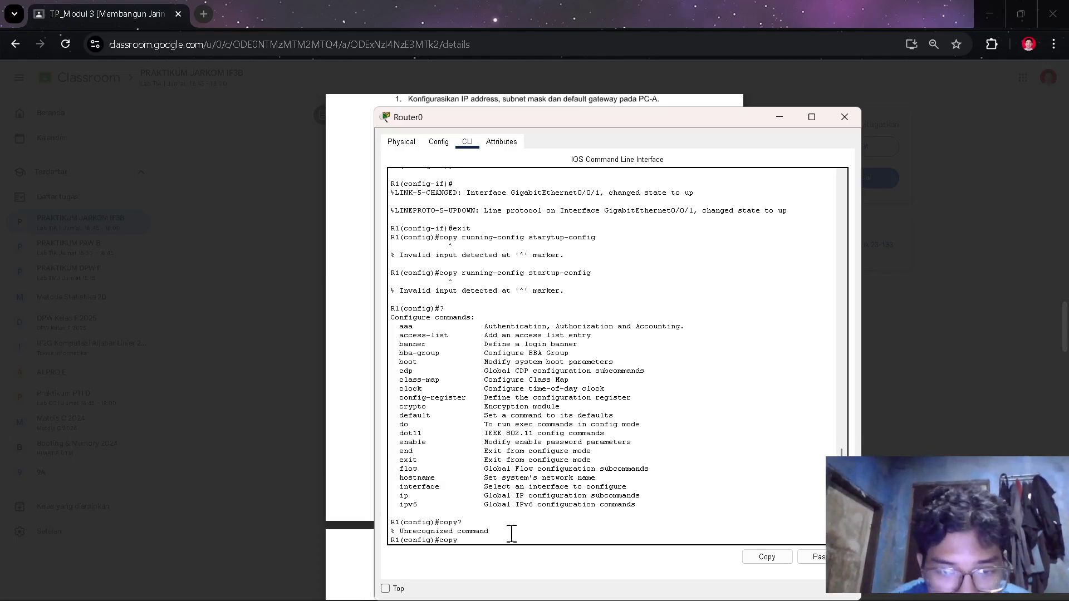
text( runni)
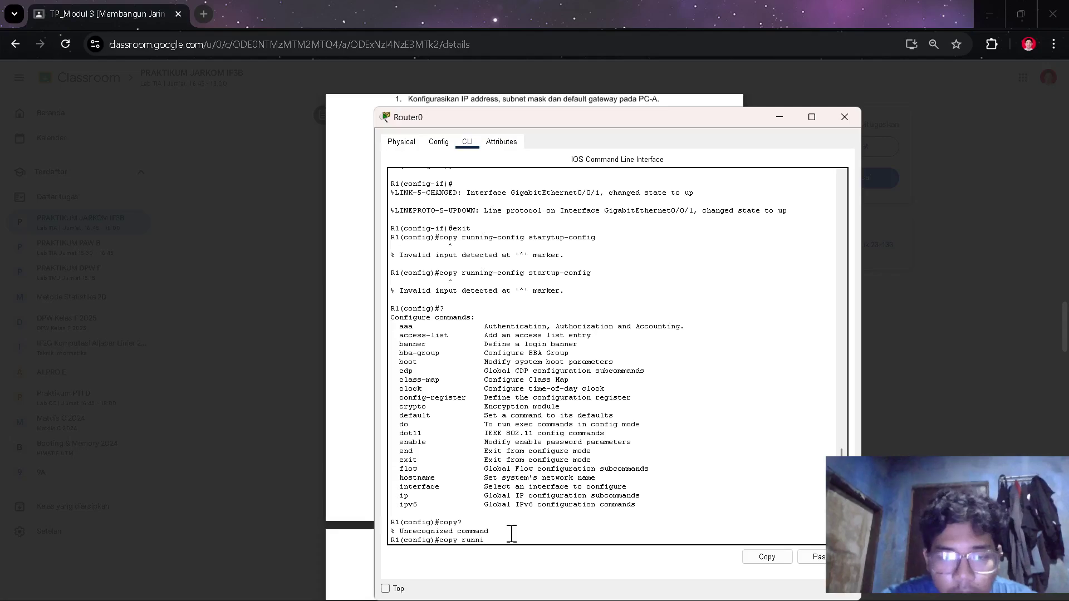
text(ng?)
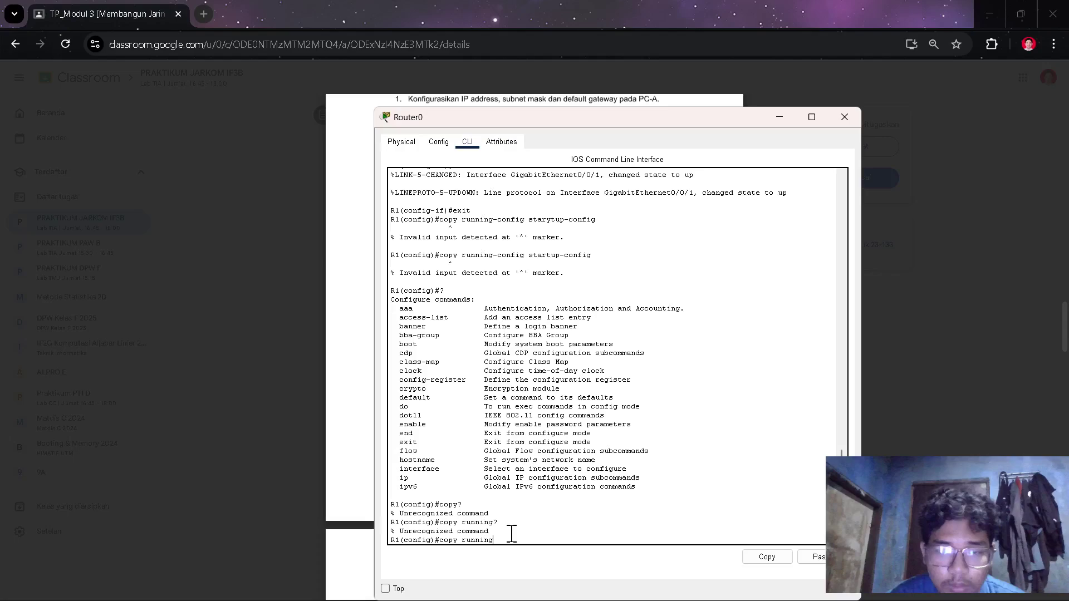
text(-config)
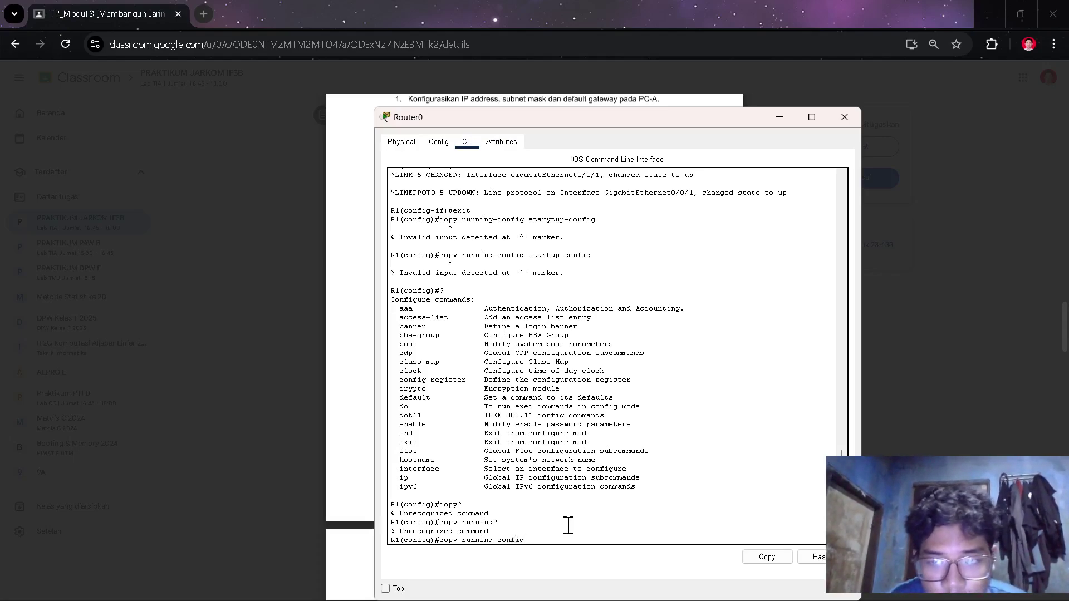
text(?)
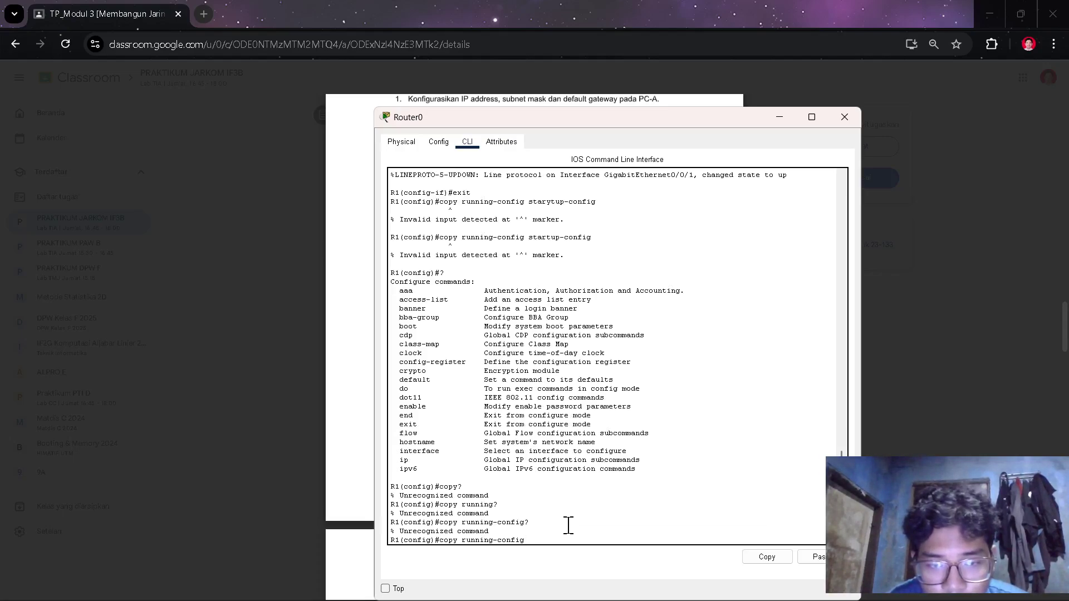
text( star)
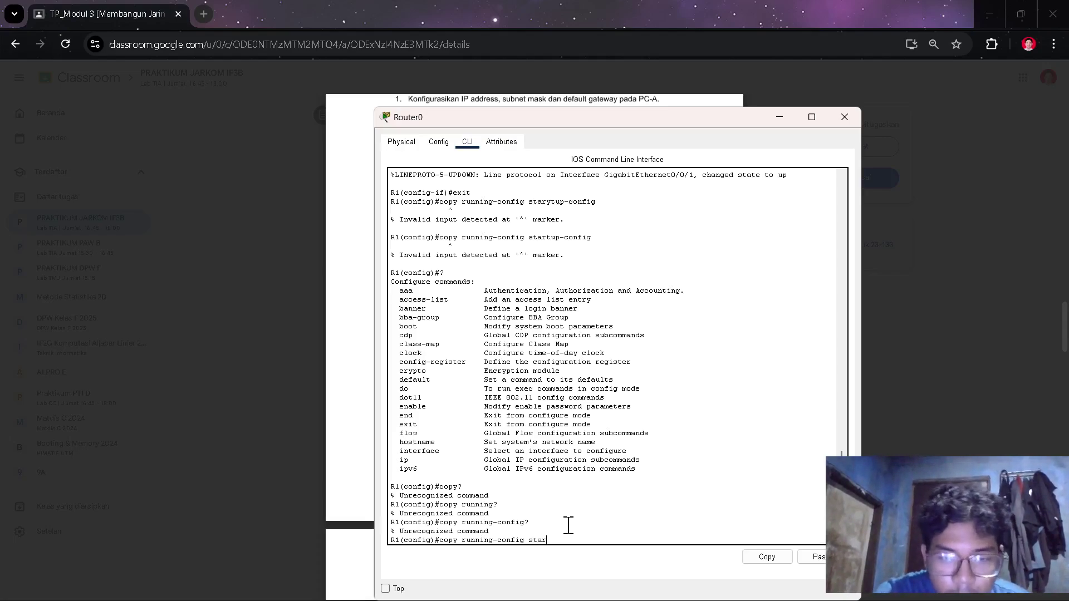
text(tup)
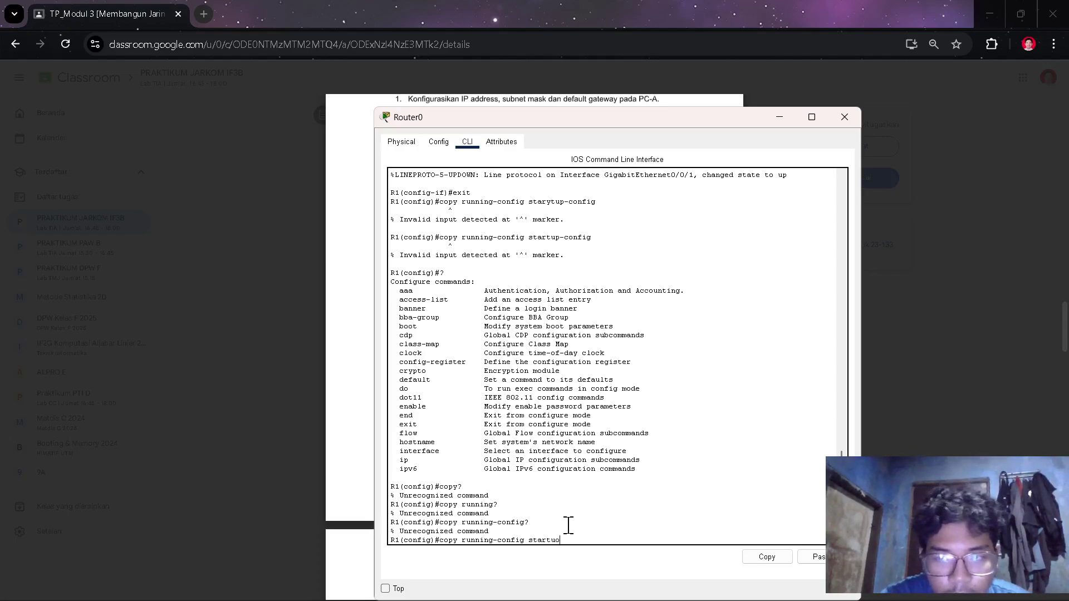
key(BackSpace)
key(BackSpace)
text(p-co)
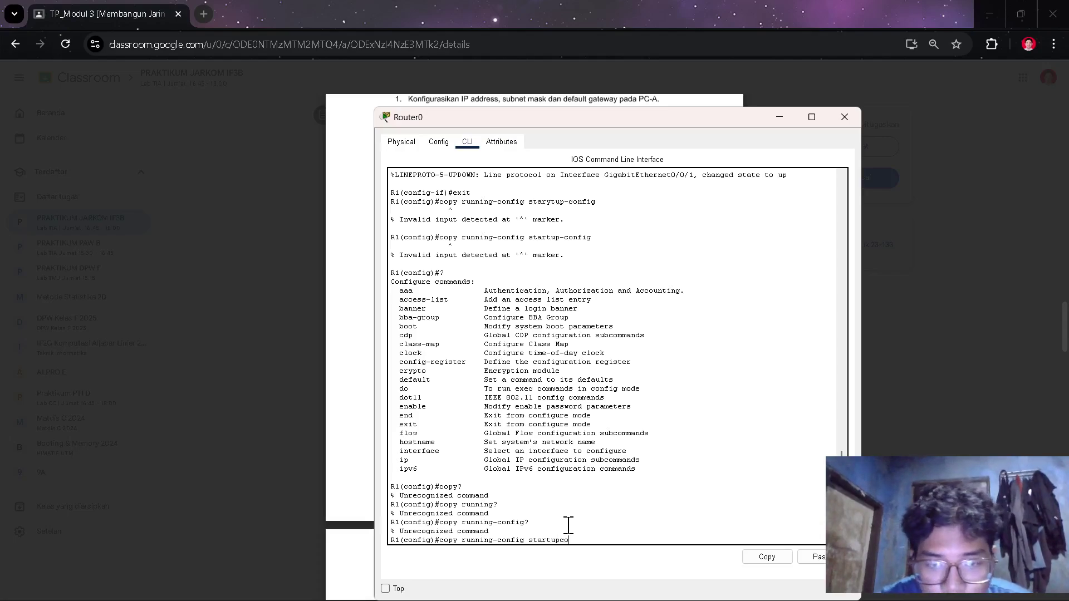
text(nfig)
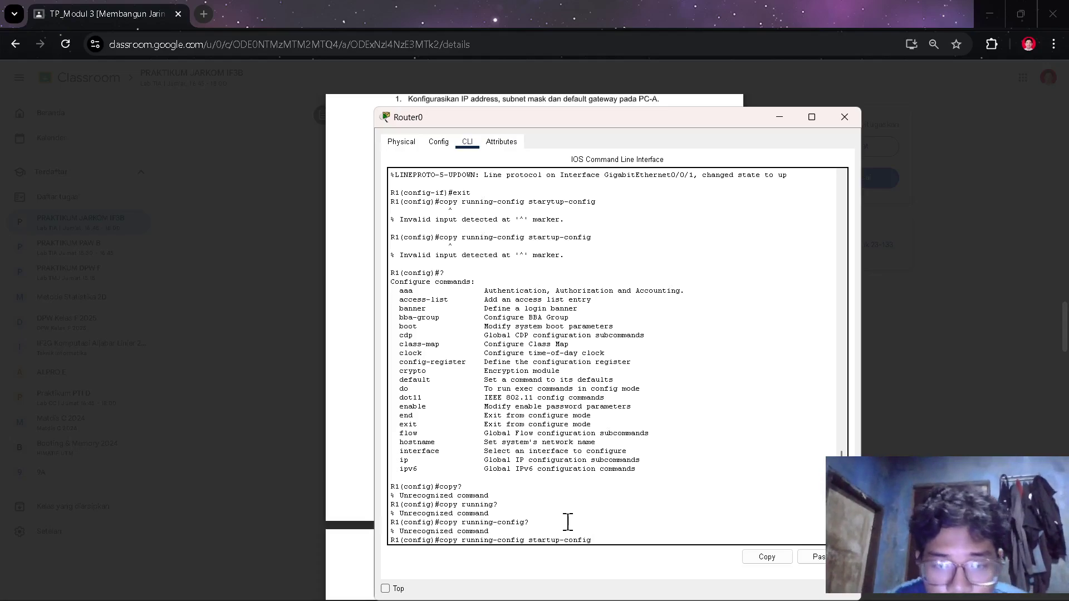
key(Return)
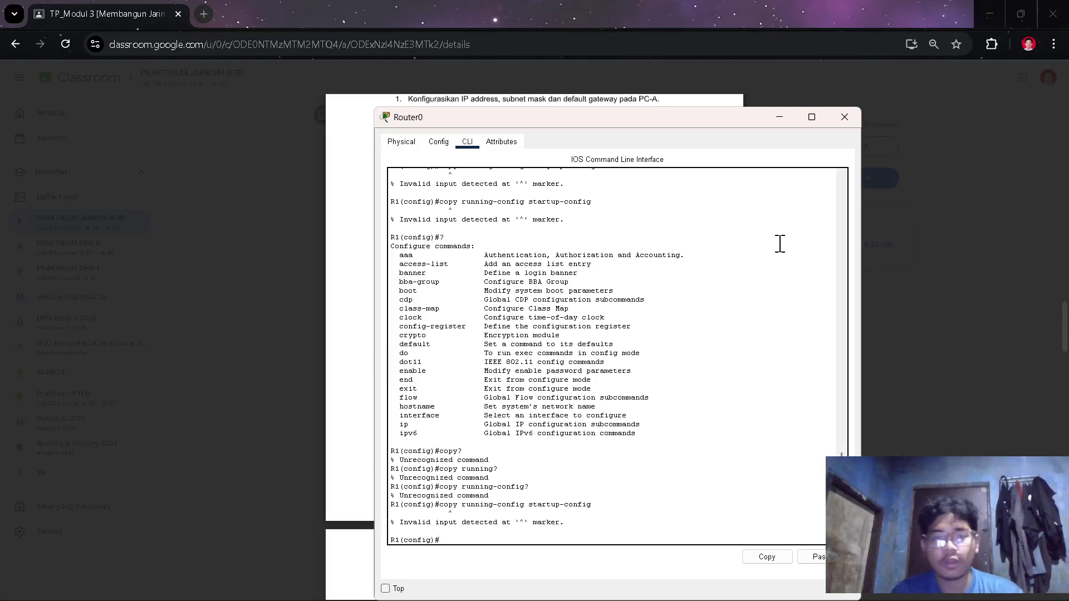
key(alt+Tab)
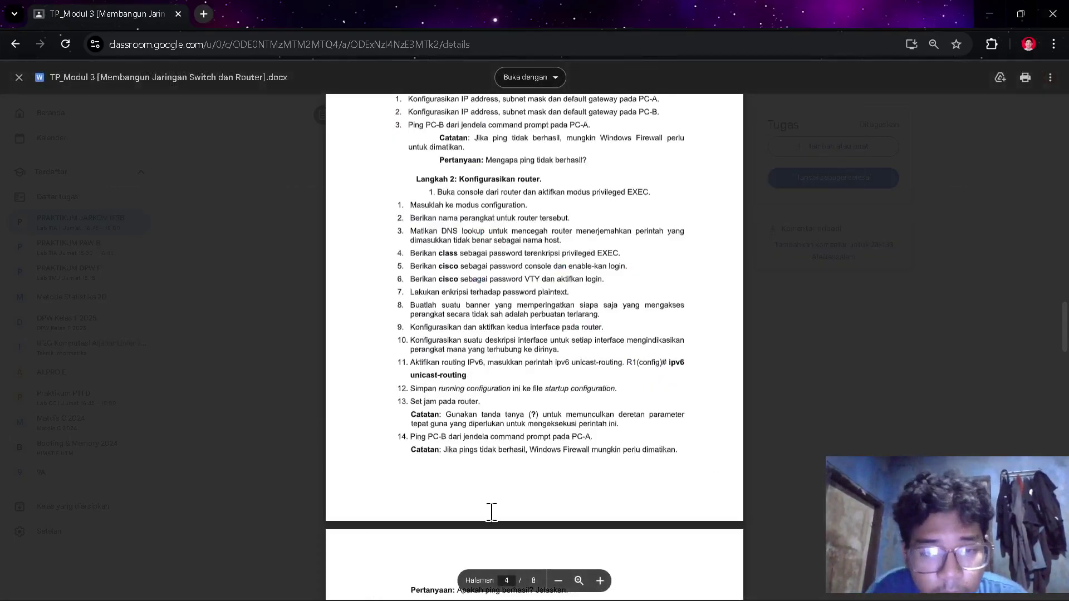
- Scroll to the end of the handout's router steps and switch to the Packet Tracer topology
scroll(489, 511, down, 1)
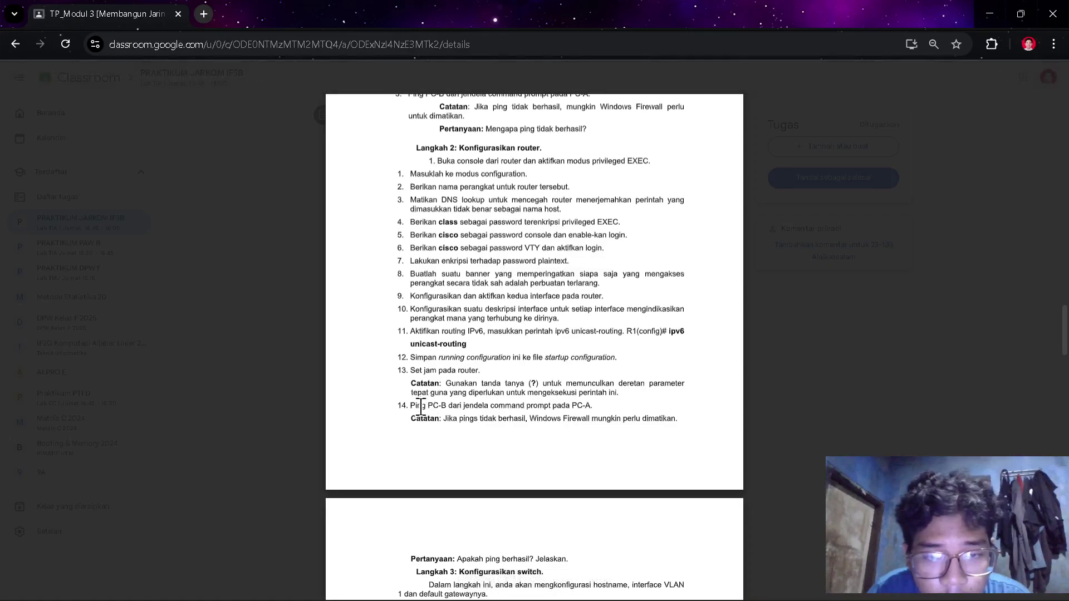
scroll(522, 462, down, 5)
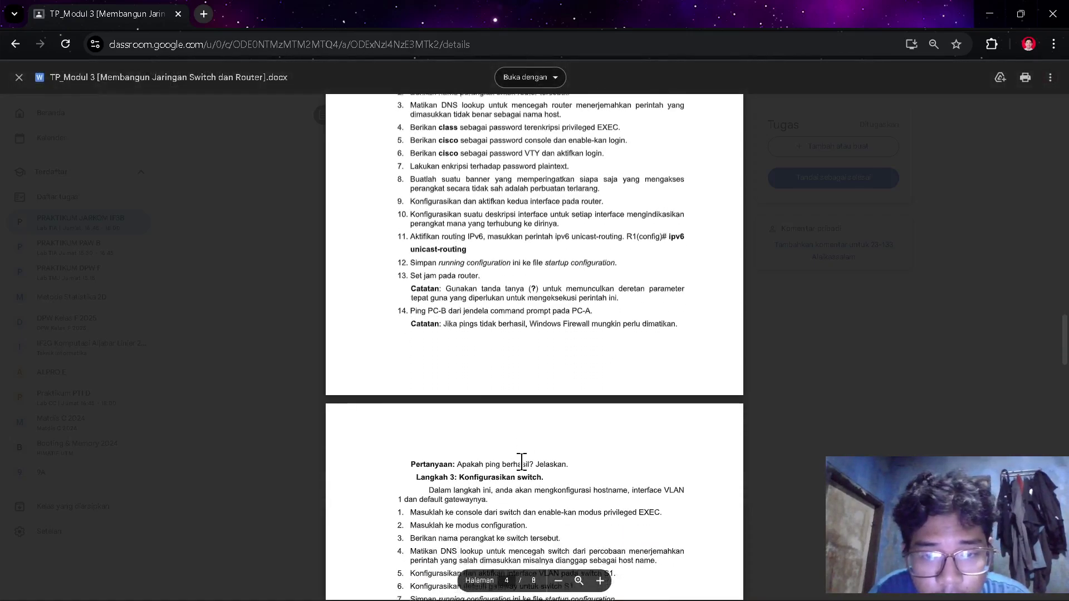
key(alt+Tab)
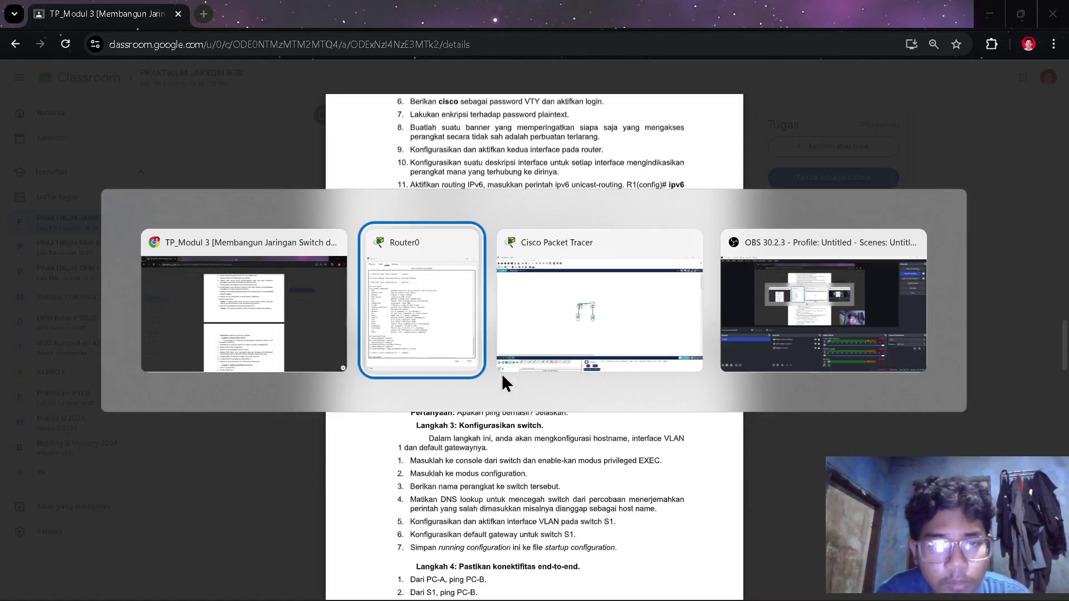
mouse_move(546, 277)
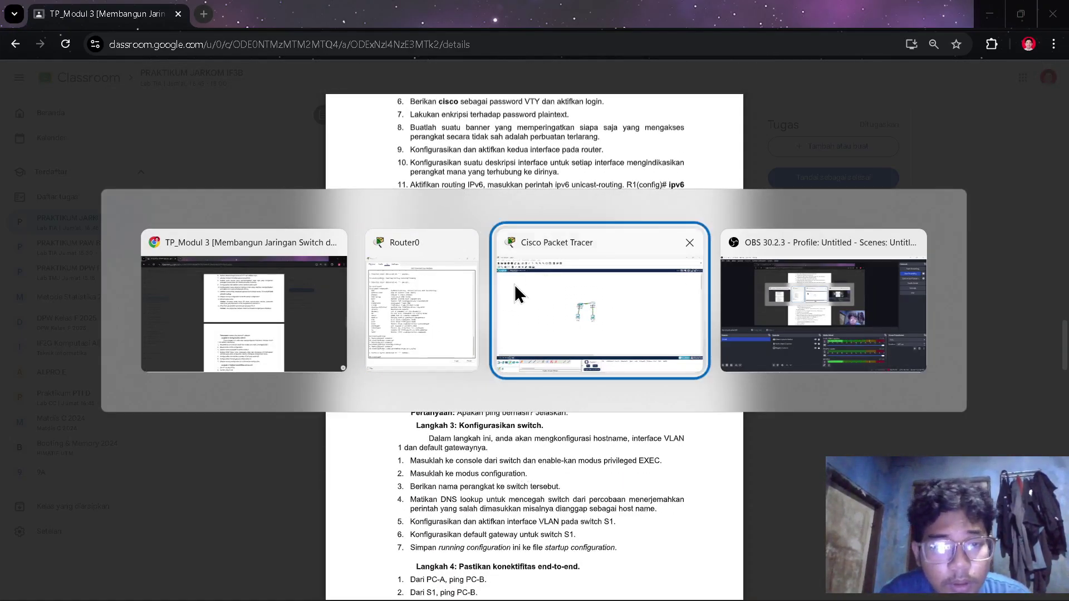
click(516, 291)
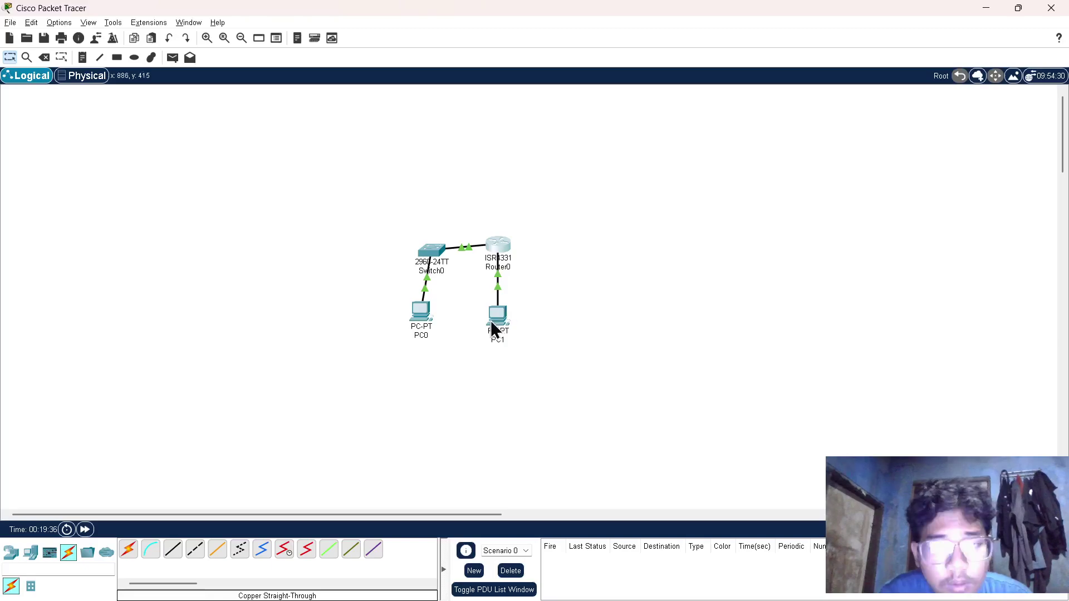
- Repeat PC0's ping to 192.168.0.3 from its Command Prompt, now getting 3 of 4 replies
click(419, 319)
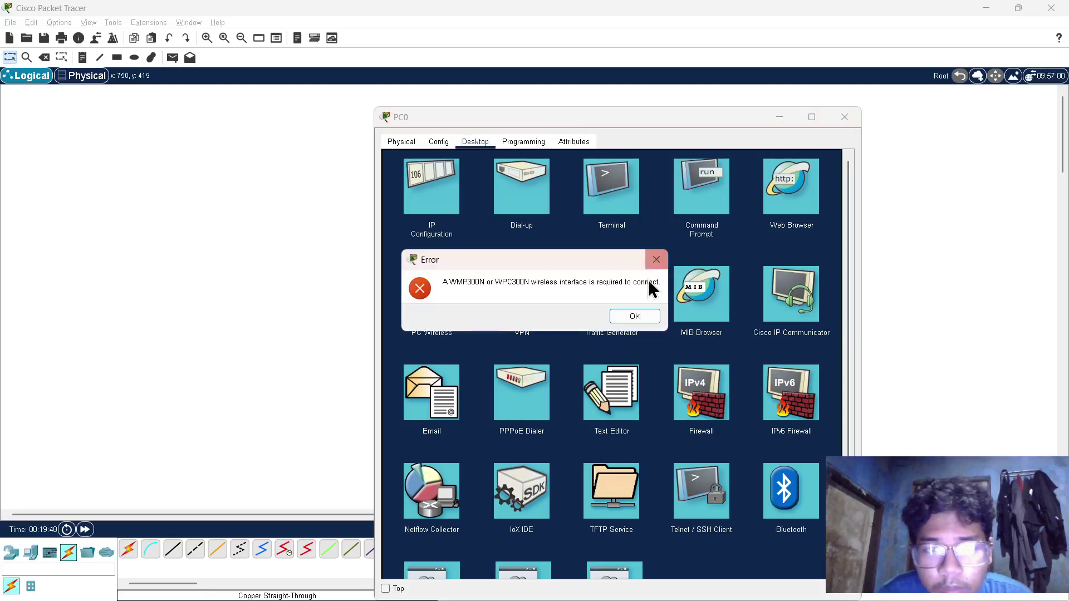
click(635, 316)
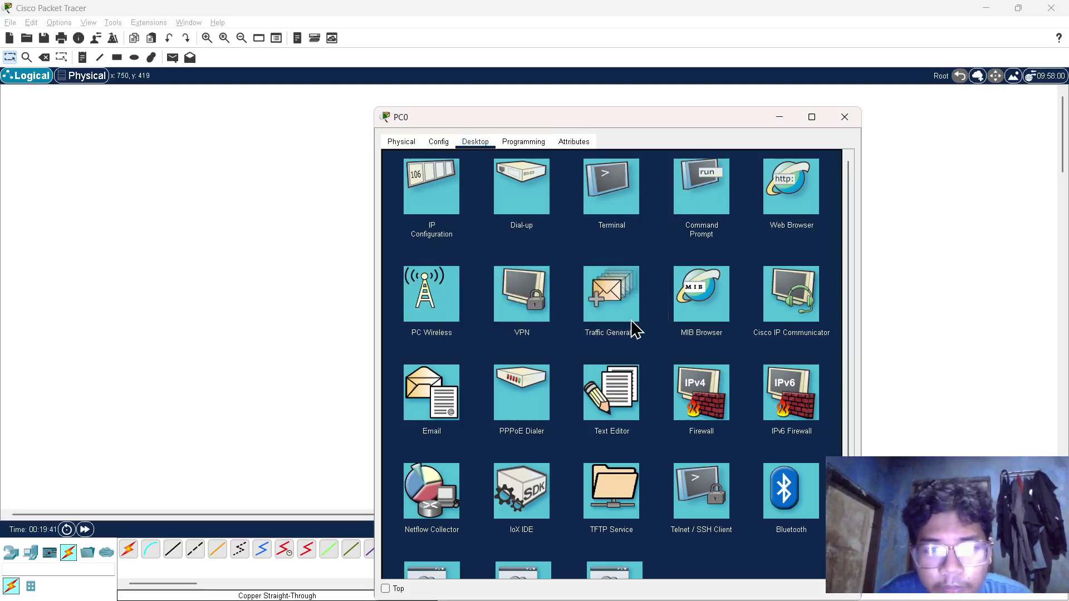
click(700, 205)
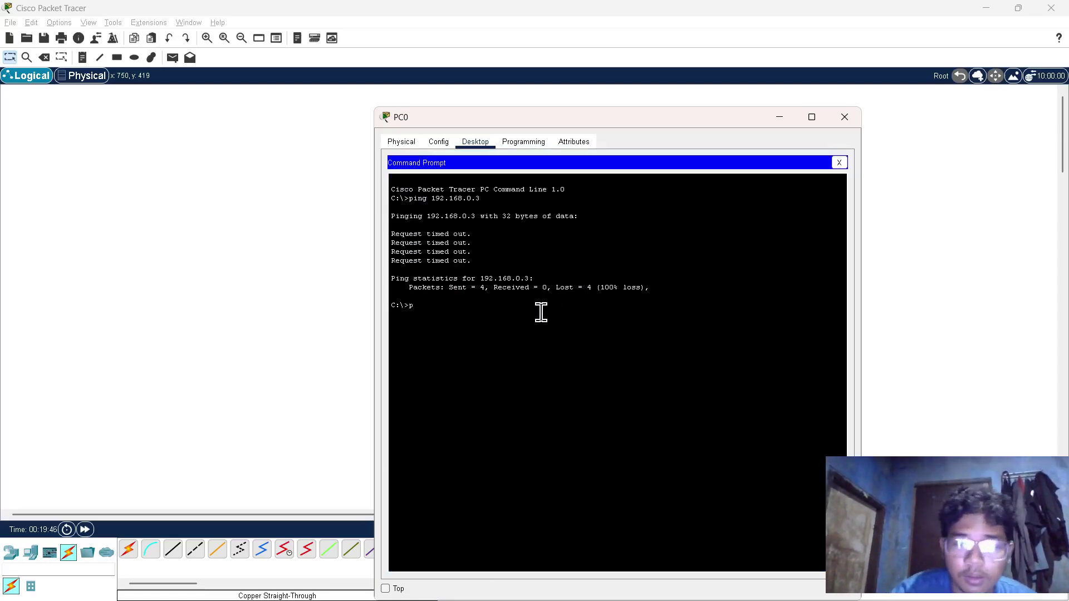
key(Up)
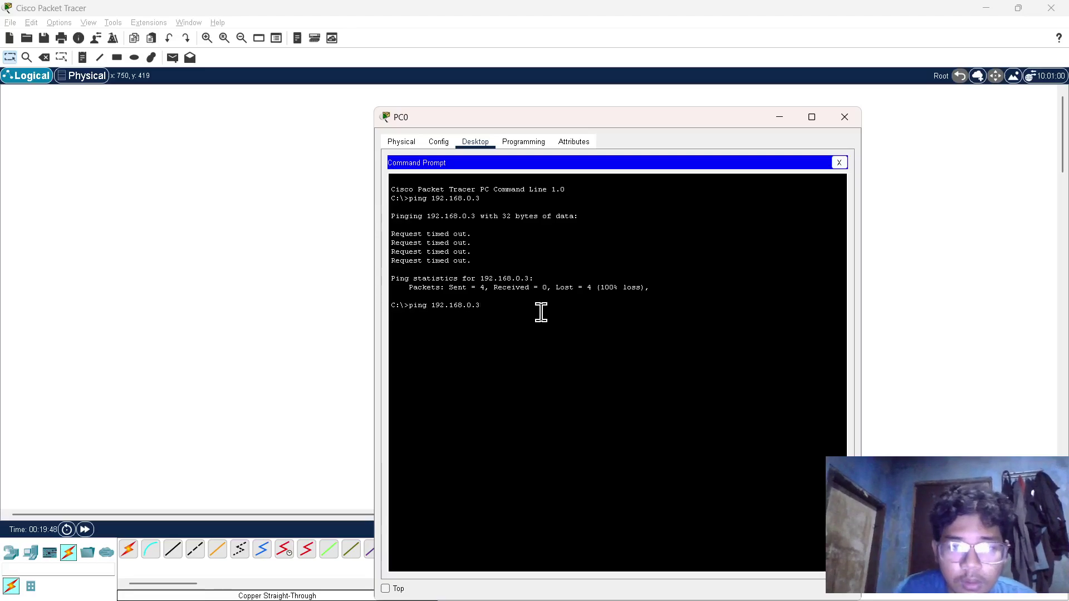
key(Return)
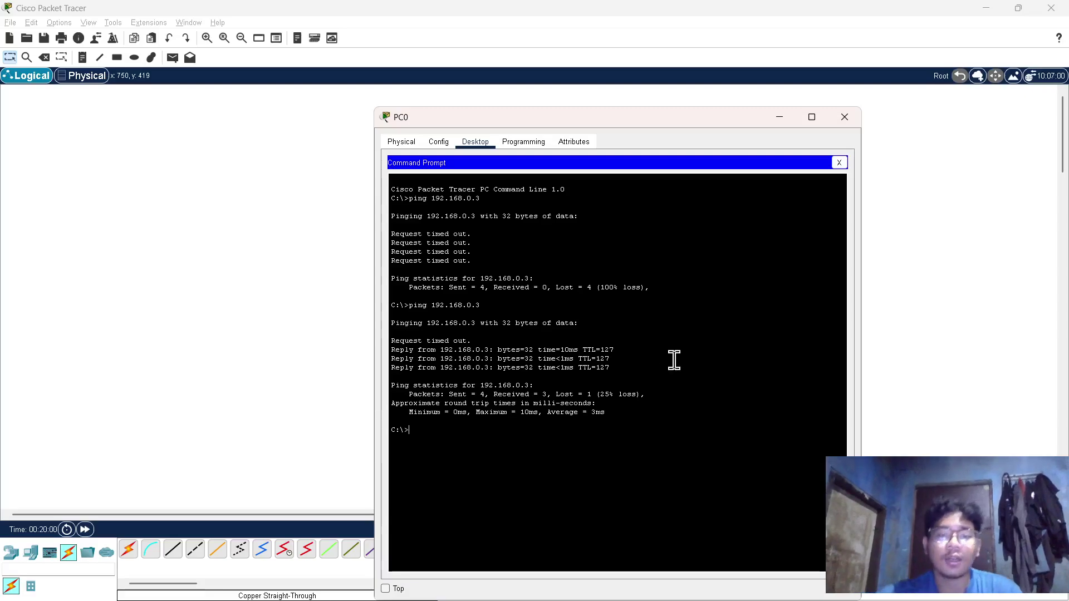
key(alt+F4)
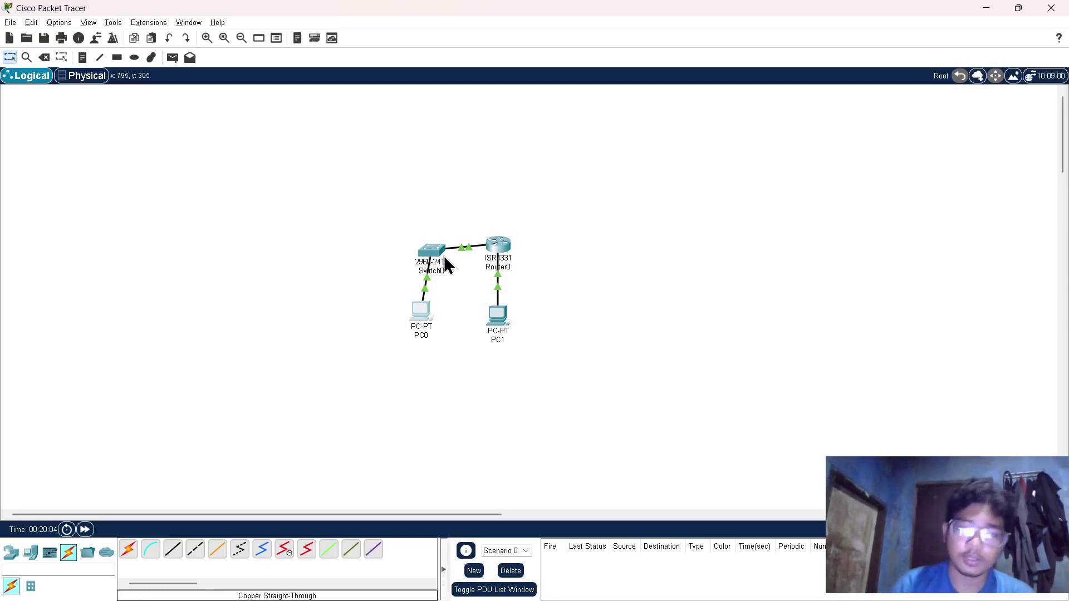
key(alt+Tab)
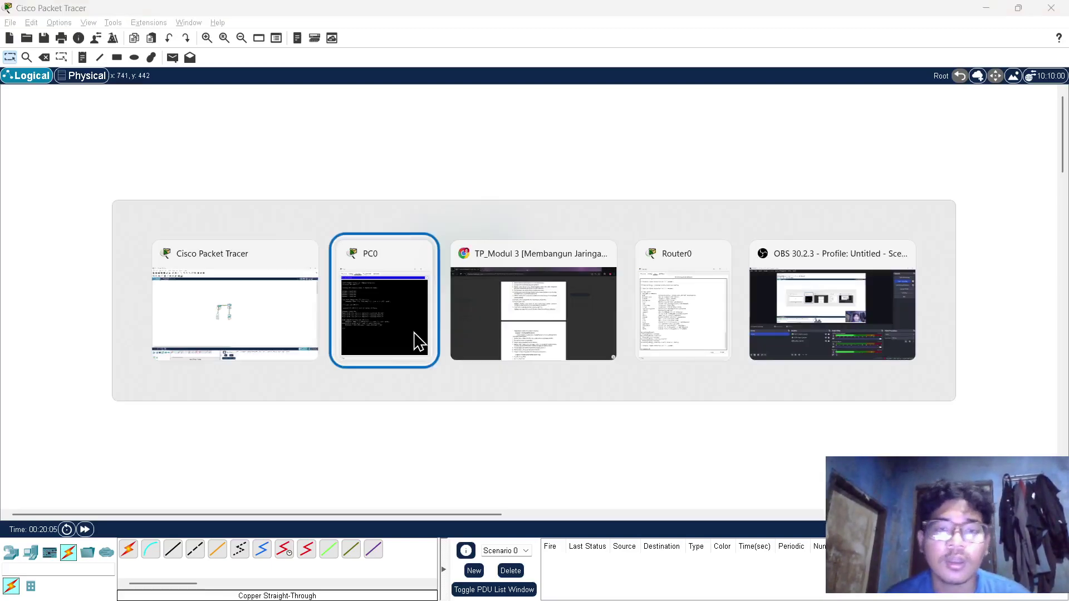
key(alt+Tab)
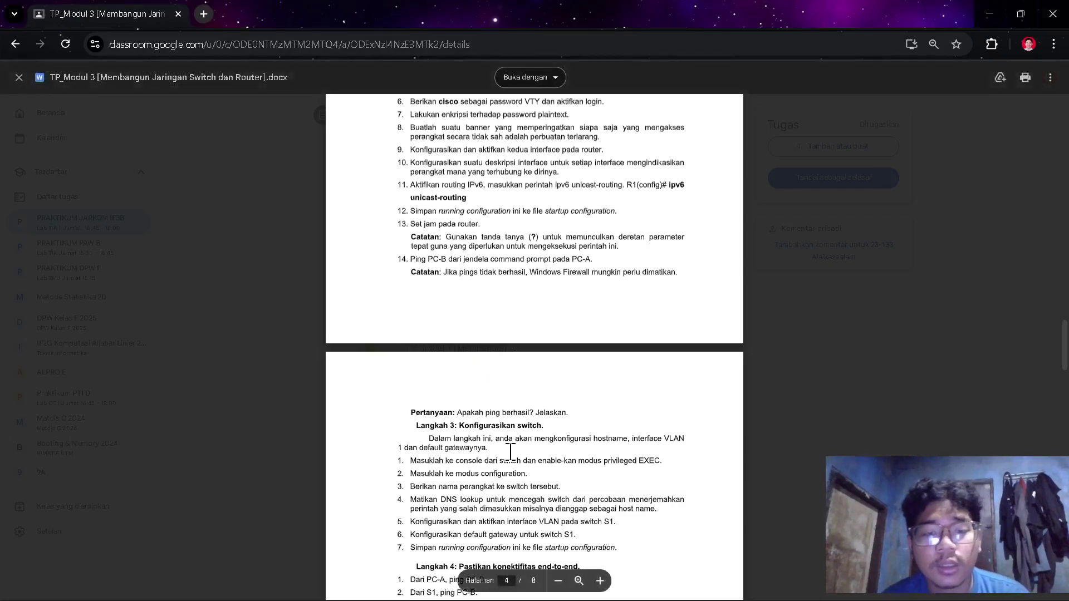
scroll(508, 408, down, 3)
scroll(492, 297, up, 1)
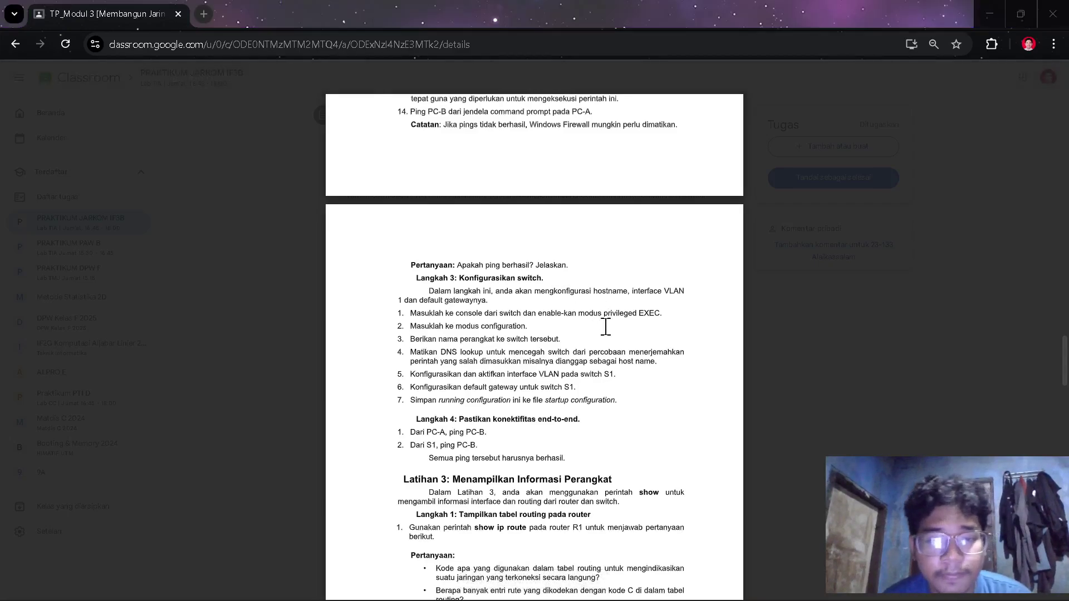
key(alt+Tab)
key(alt+Tab)
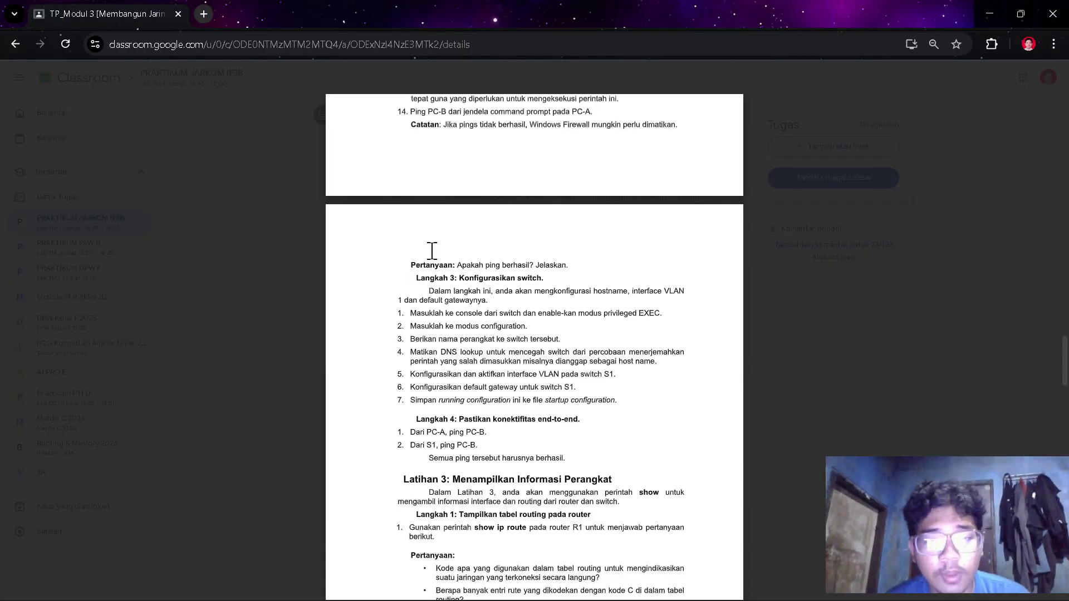
scroll(487, 360, down, 1)
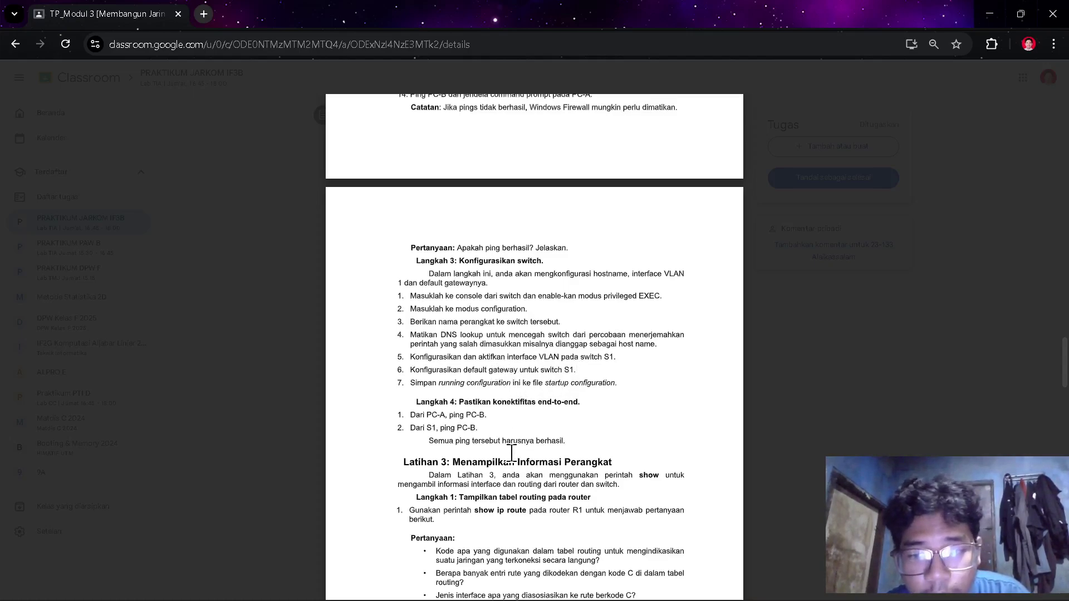
key(alt+Tab)
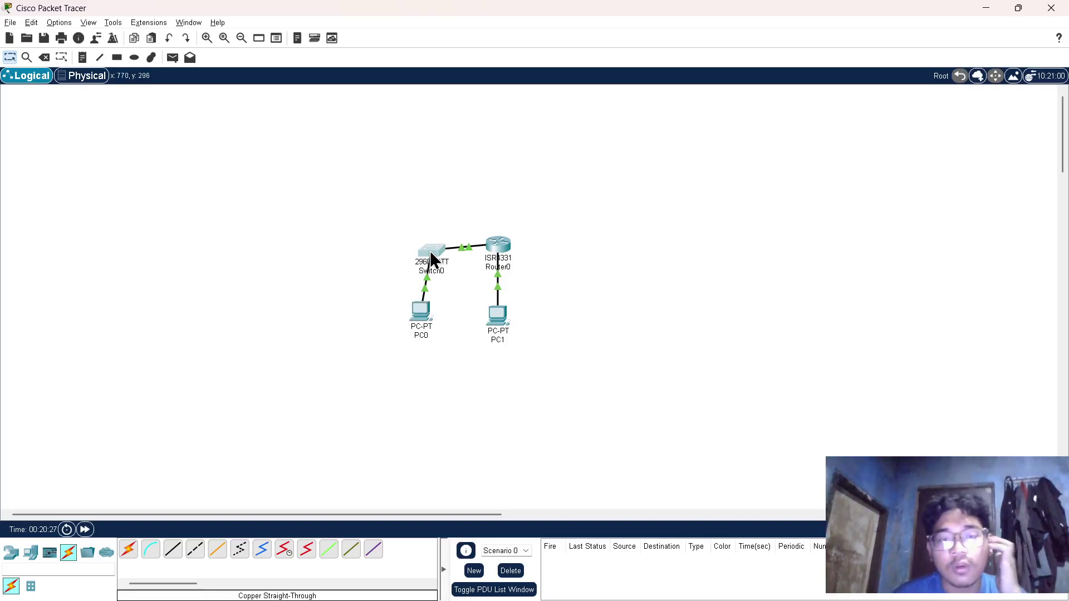
- Open Switch0's CLI and enter privileged mode, then global configuration mode
click(432, 249)
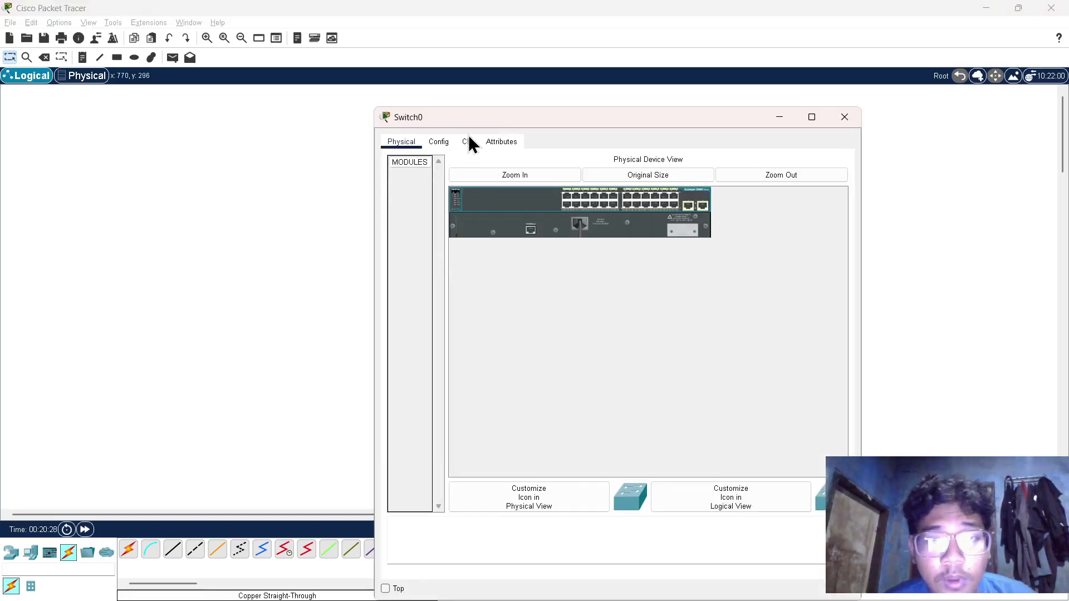
click(470, 144)
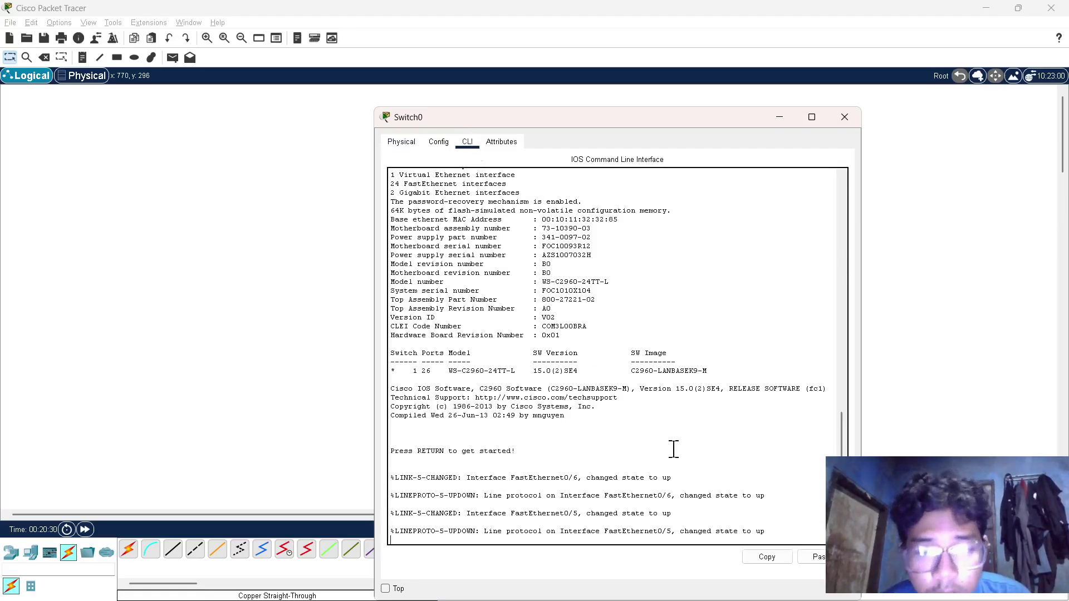
triple_click(758, 529)
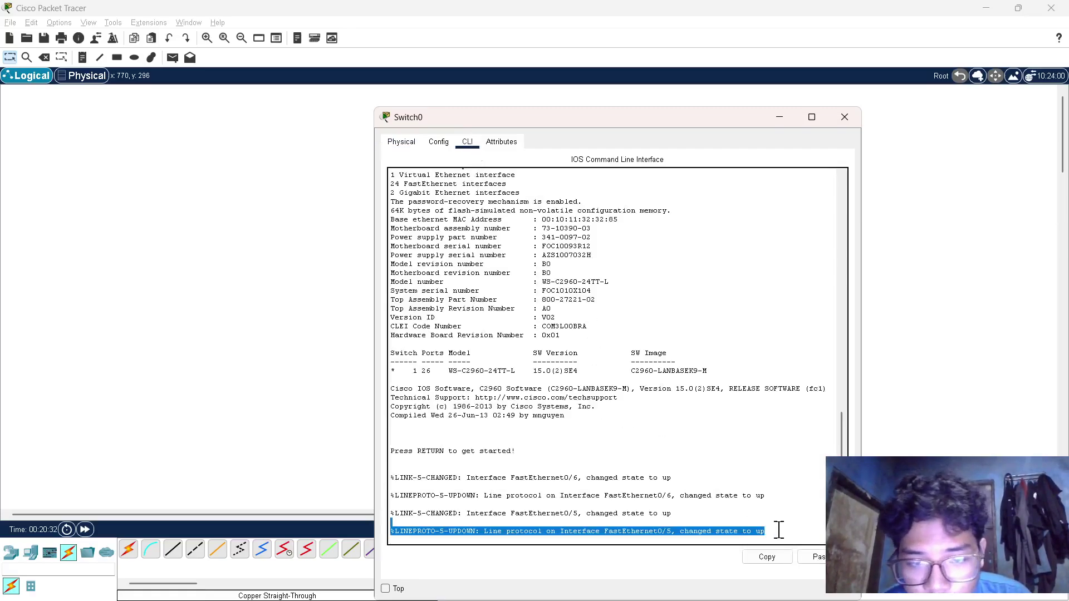
click(781, 529)
click(805, 559)
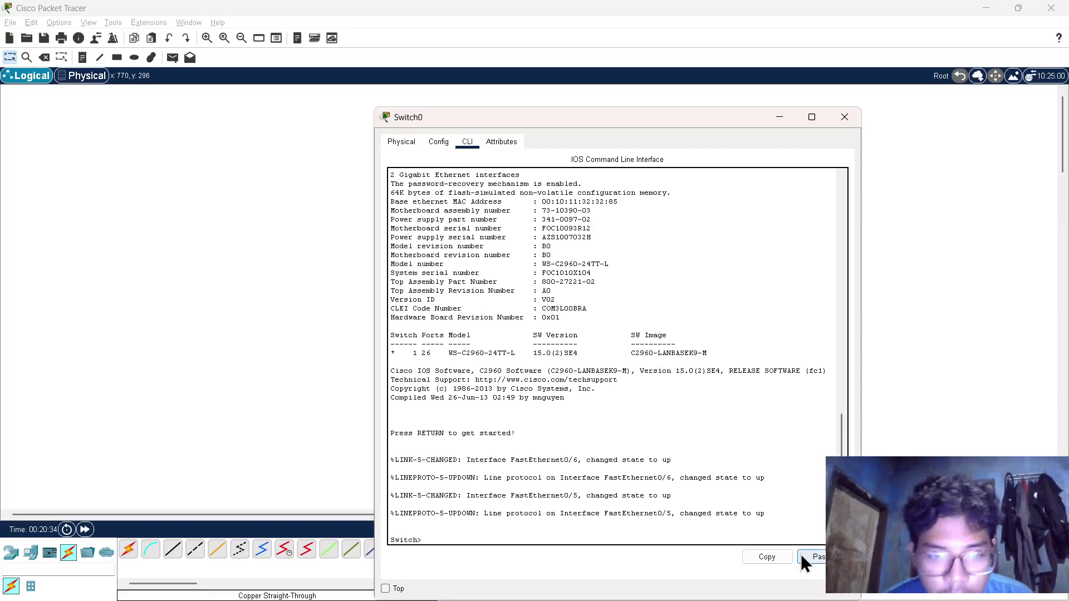
text(enable)
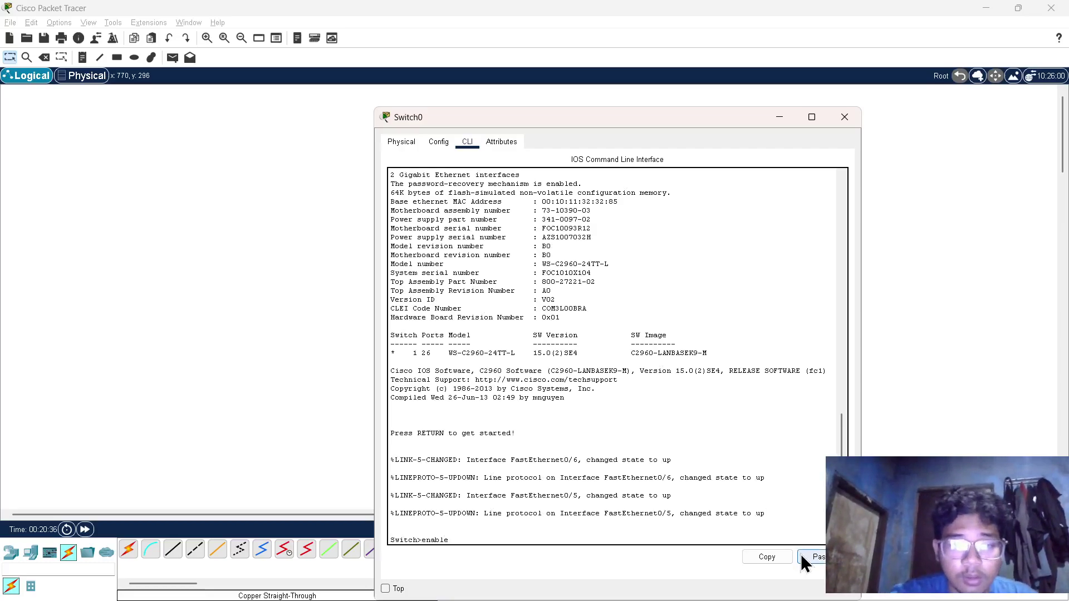
key(Return)
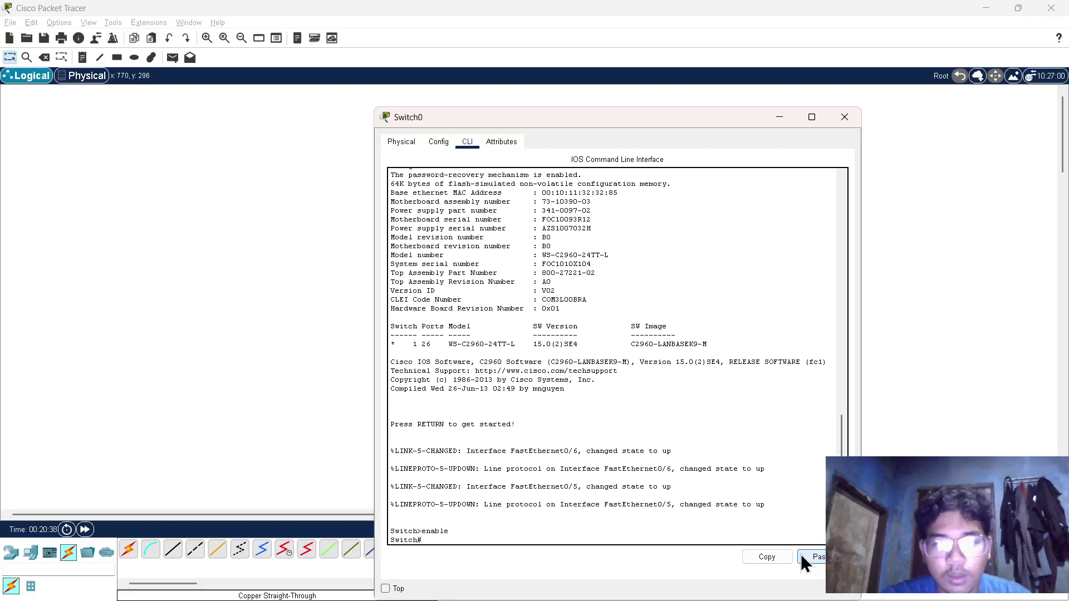
text(confi)
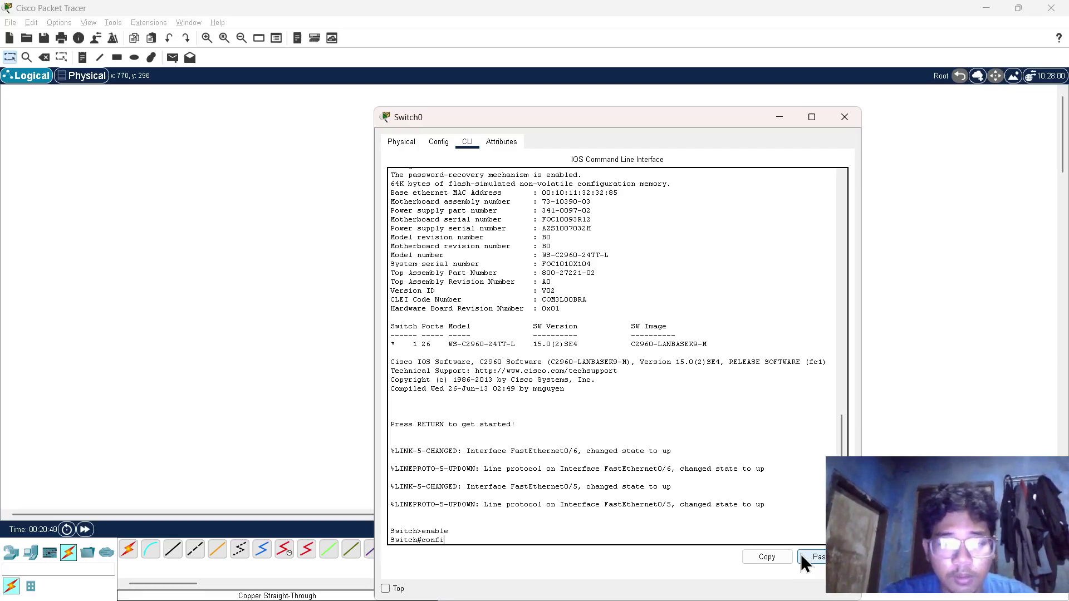
text(gure termin)
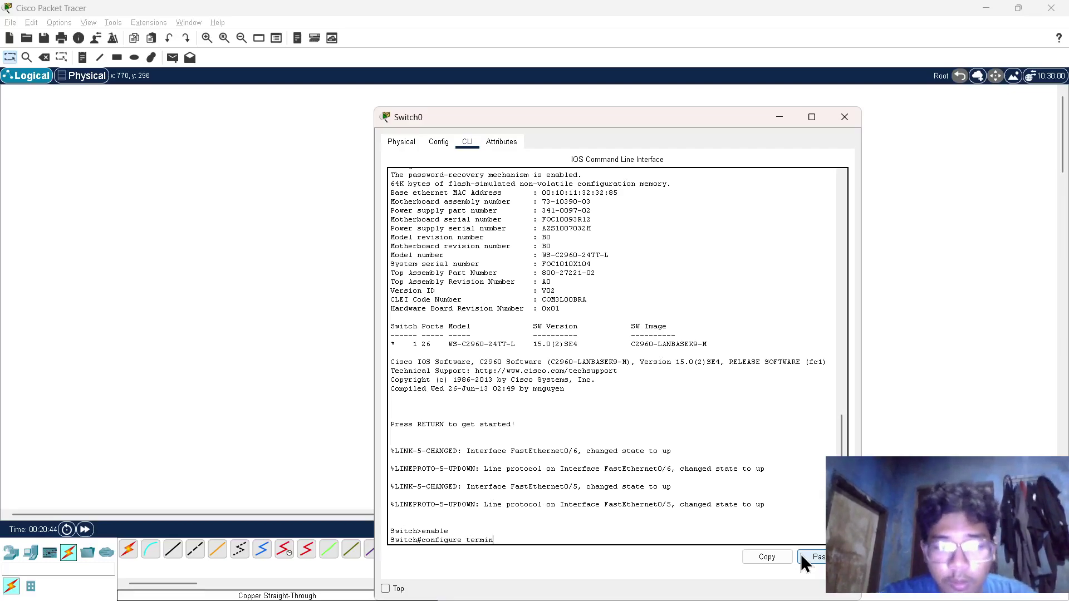
text(al)
key(Return)
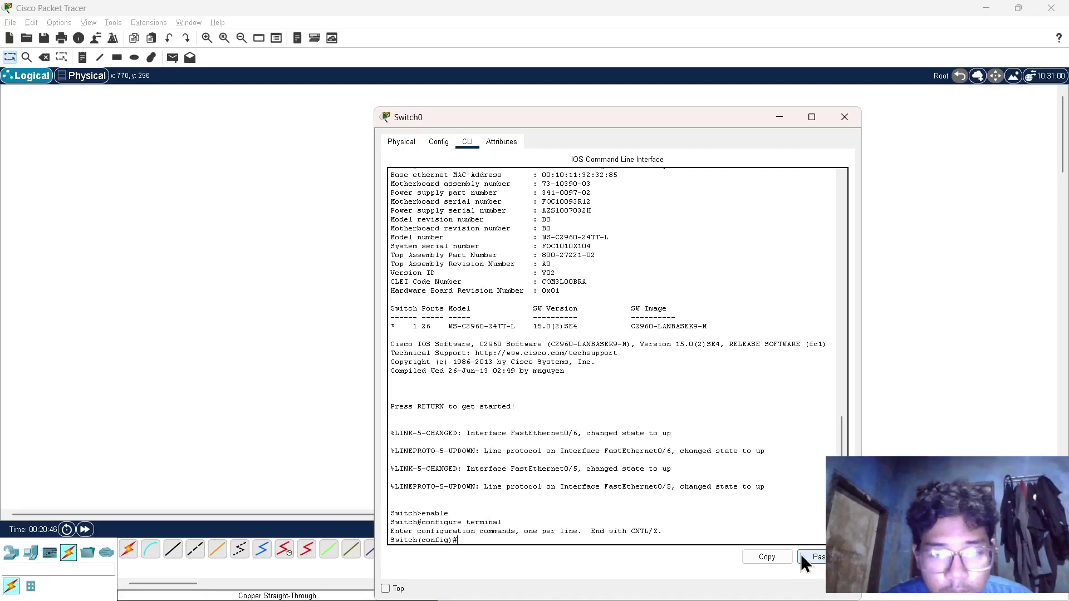
- Rename the switch to S1 and disable DNS lookup with no ip domain-lookup
text(hostname S)
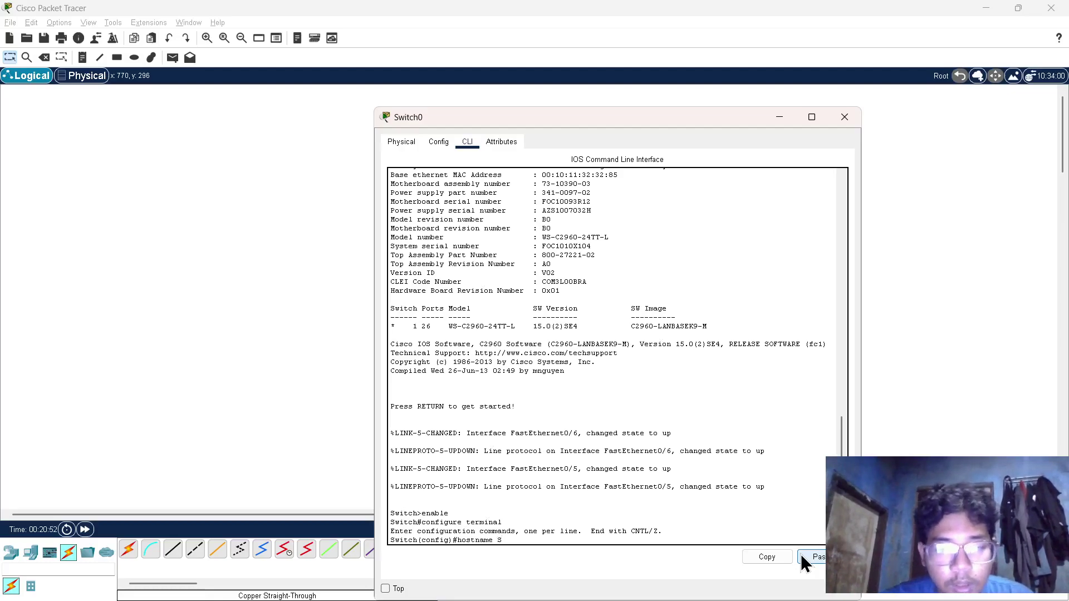
text(1)
key(Return)
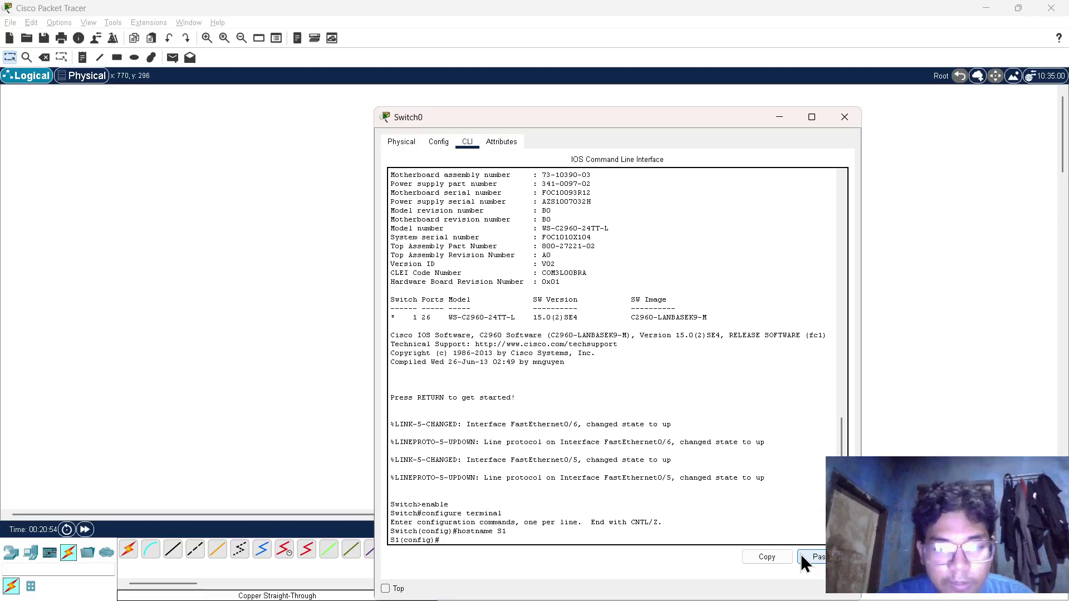
text(no ip)
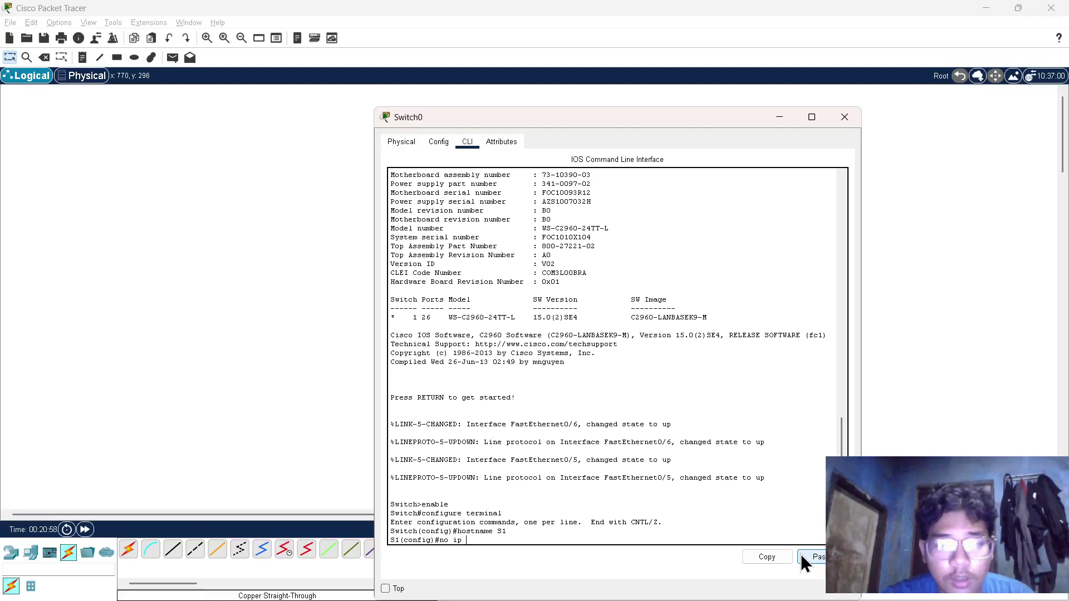
key(BackSpace)
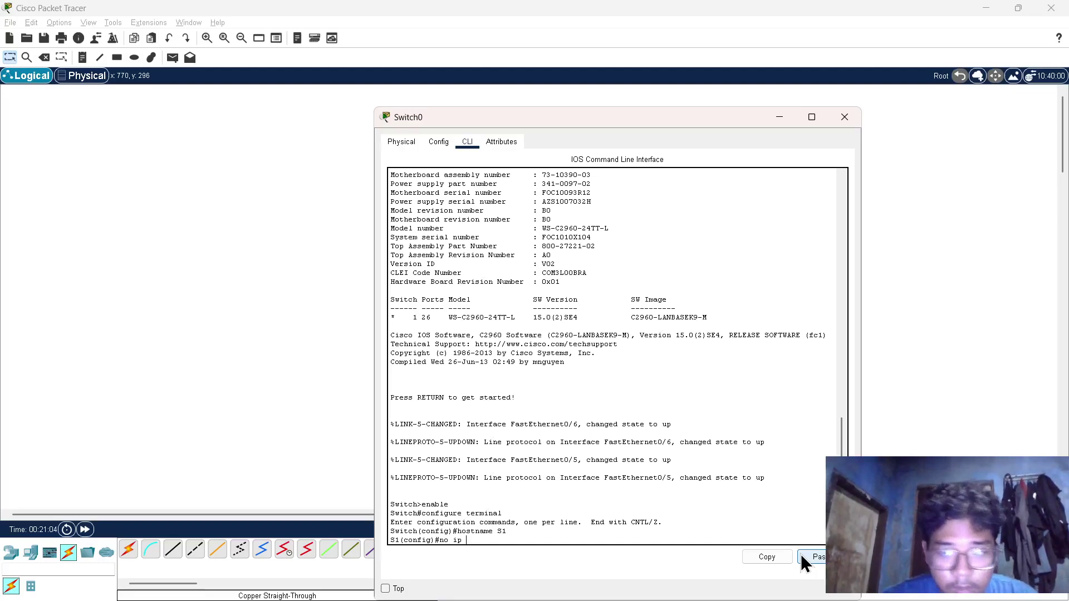
text(doma)
key(BackSpace)
text(main-lookup)
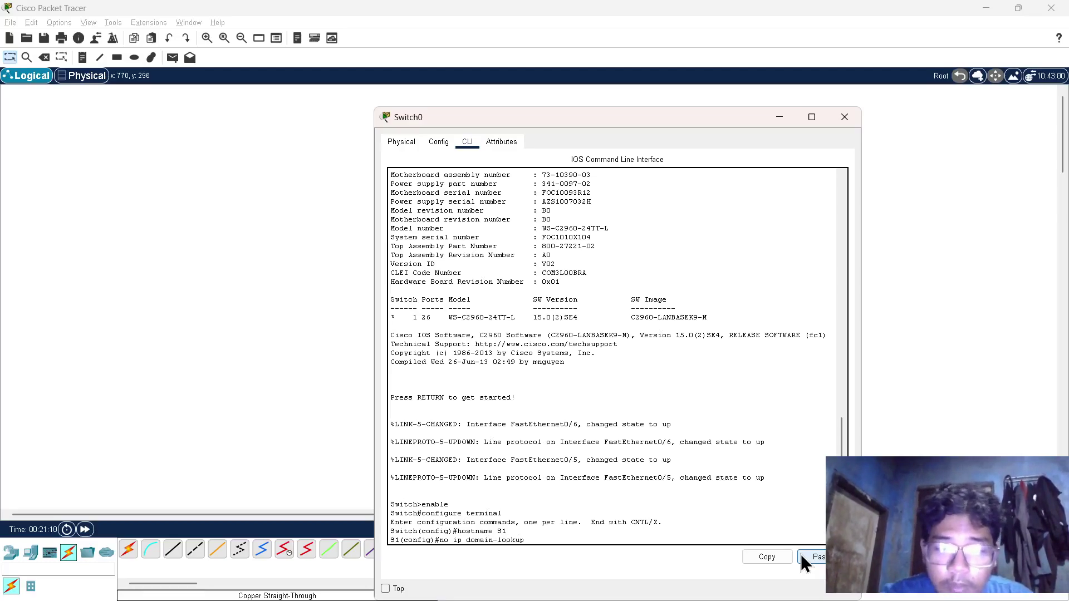
key(Return)
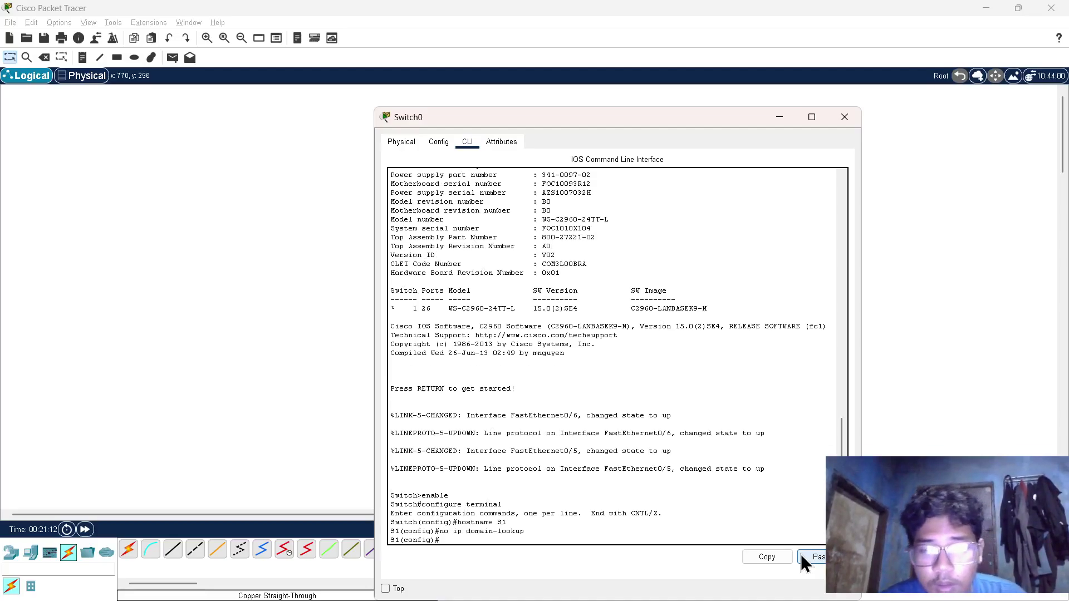
- Enter interface vlan 1 and begin typing the ip address command
text(interfac)
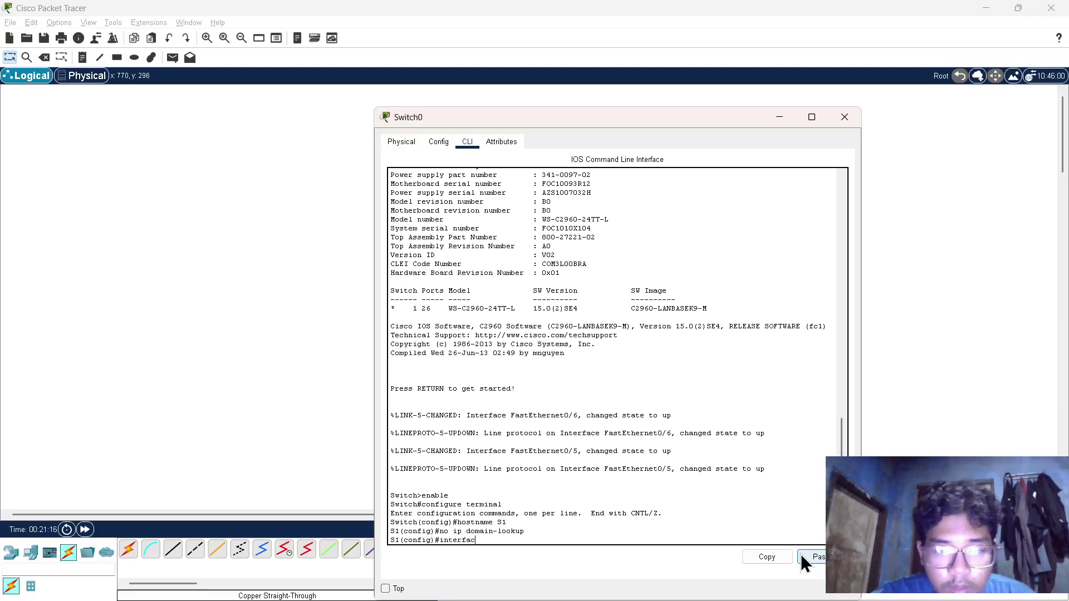
text(e vlan 1)
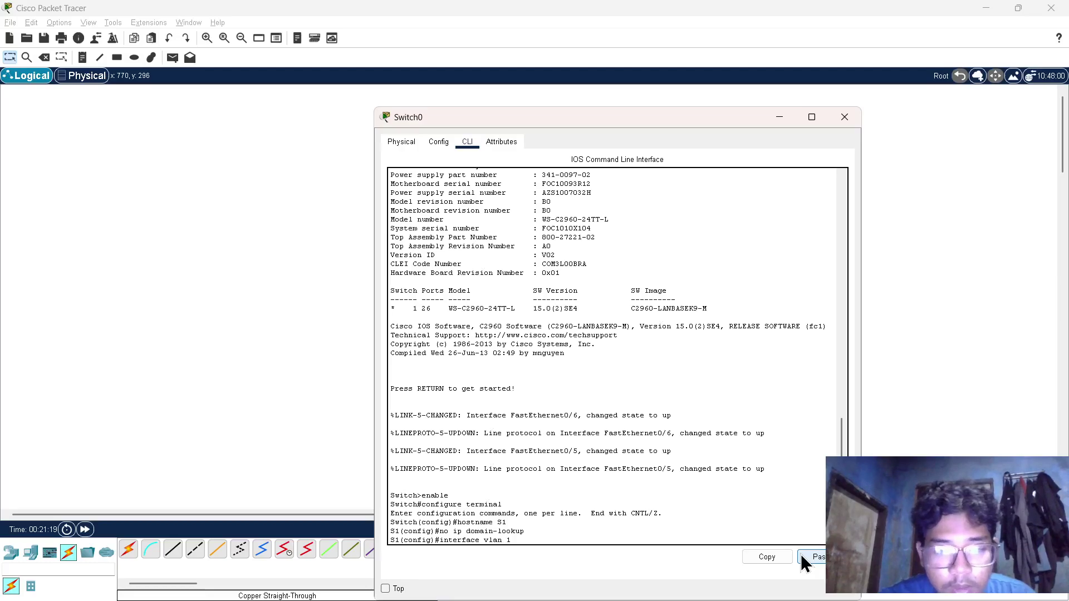
key(Return)
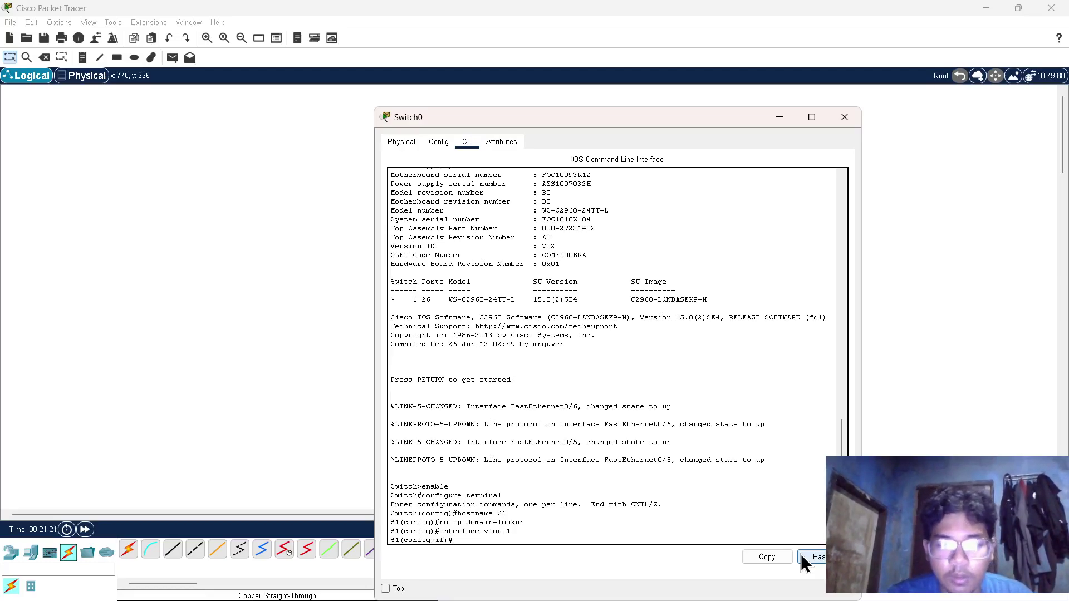
text(ip adre)
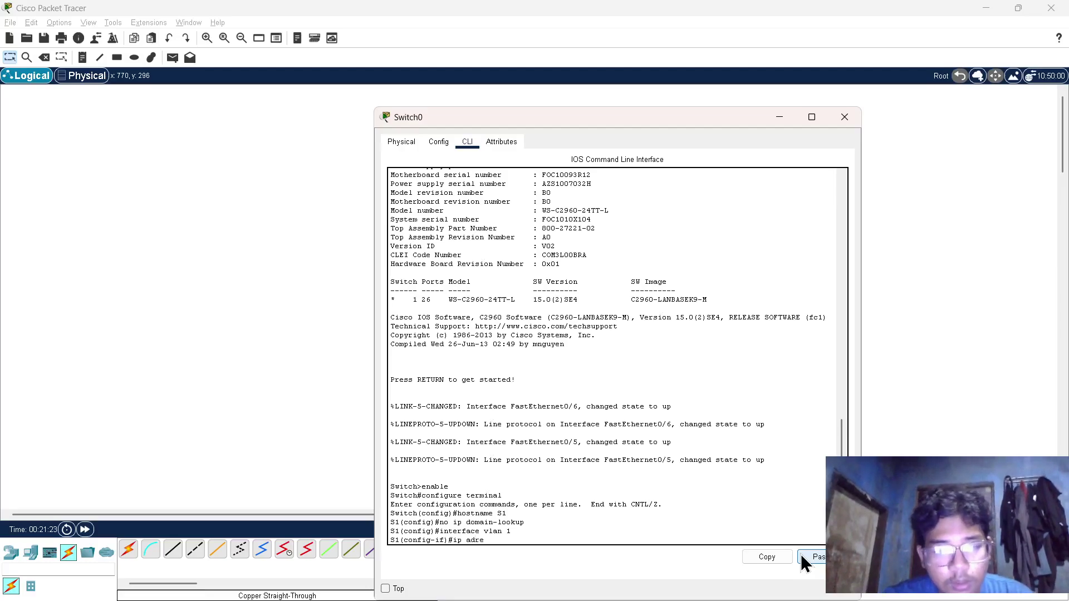
key(BackSpace)
key(BackSpace)
text(dr)
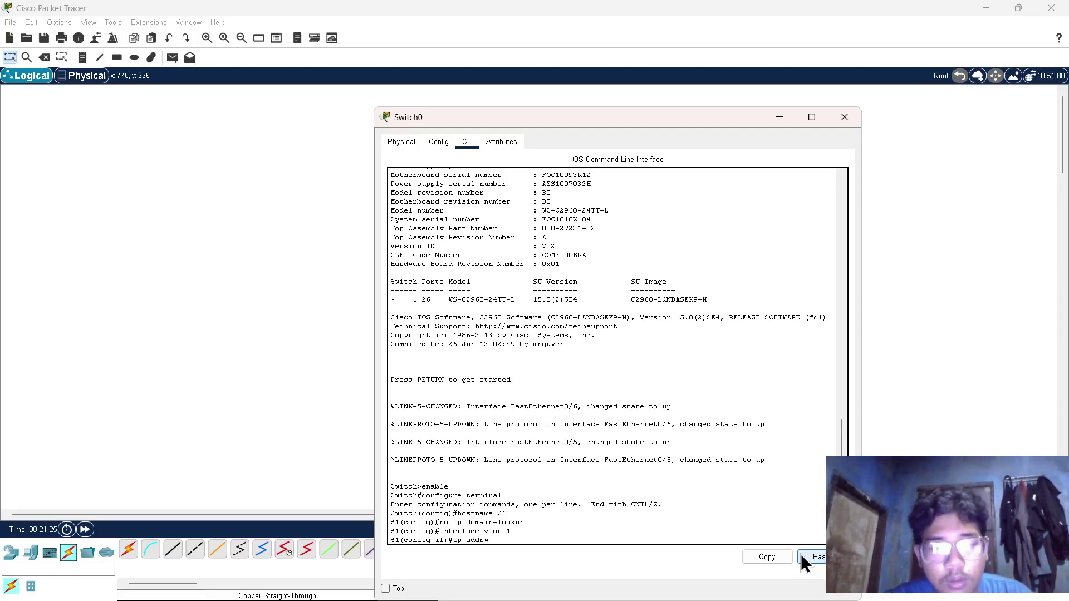
text(ess)
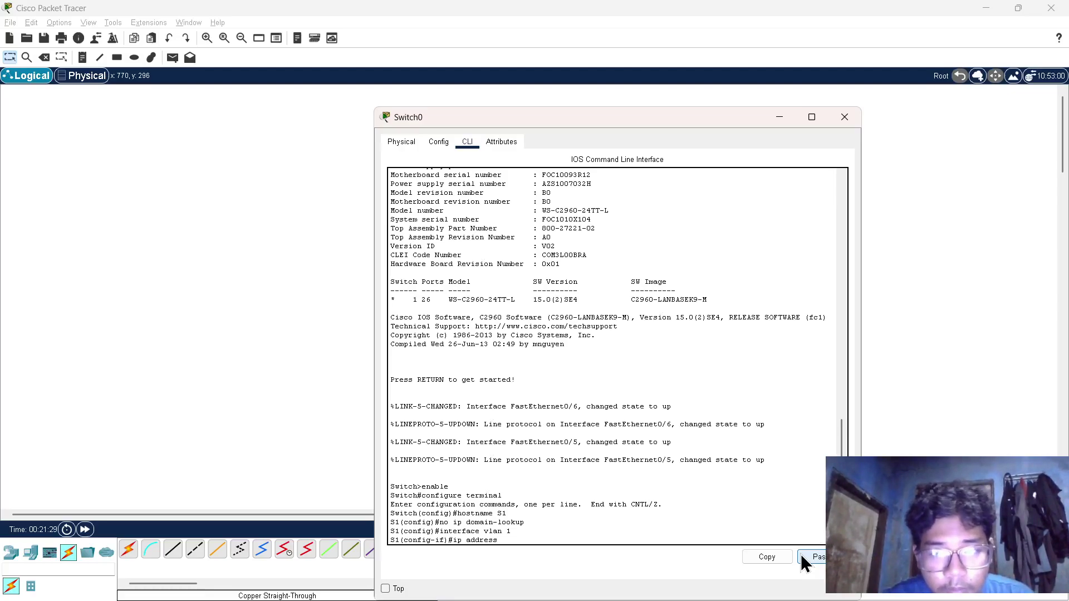
key(alt+Tab)
key(alt+Tab)
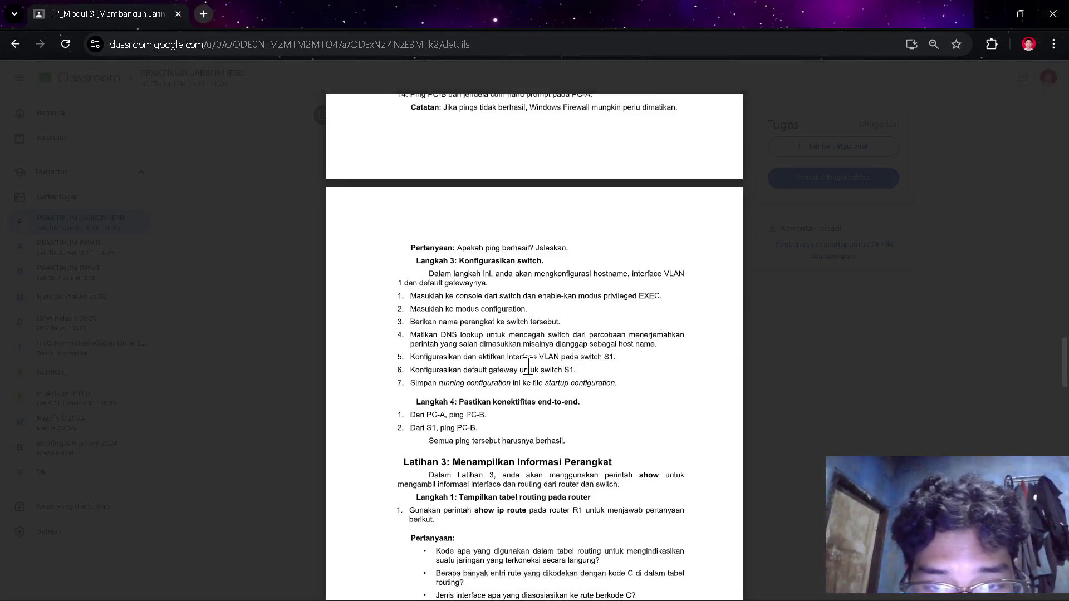
- Select 192.168.1.2 in the S1 VLAN 1 row of the Tabel Pengalamatan
scroll(668, 235, up, 15)
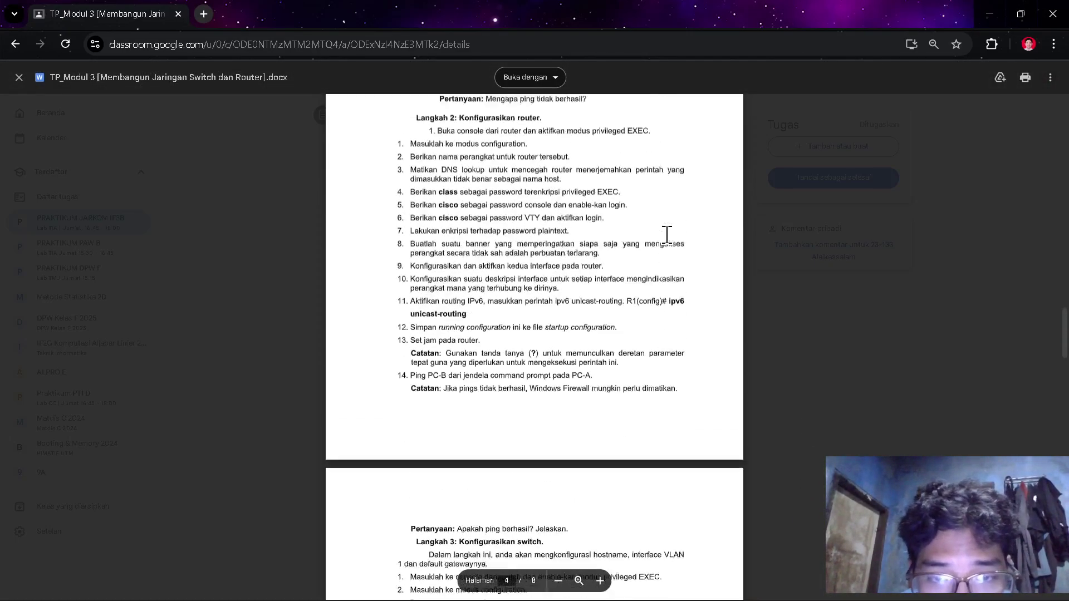
scroll(667, 234, up, 15)
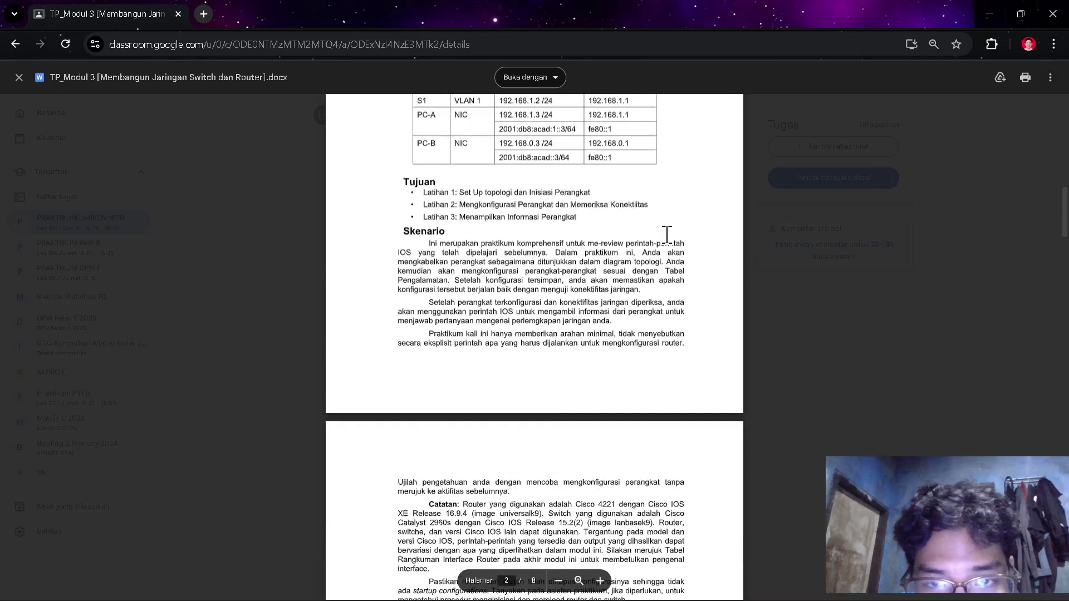
scroll(668, 235, down, 5)
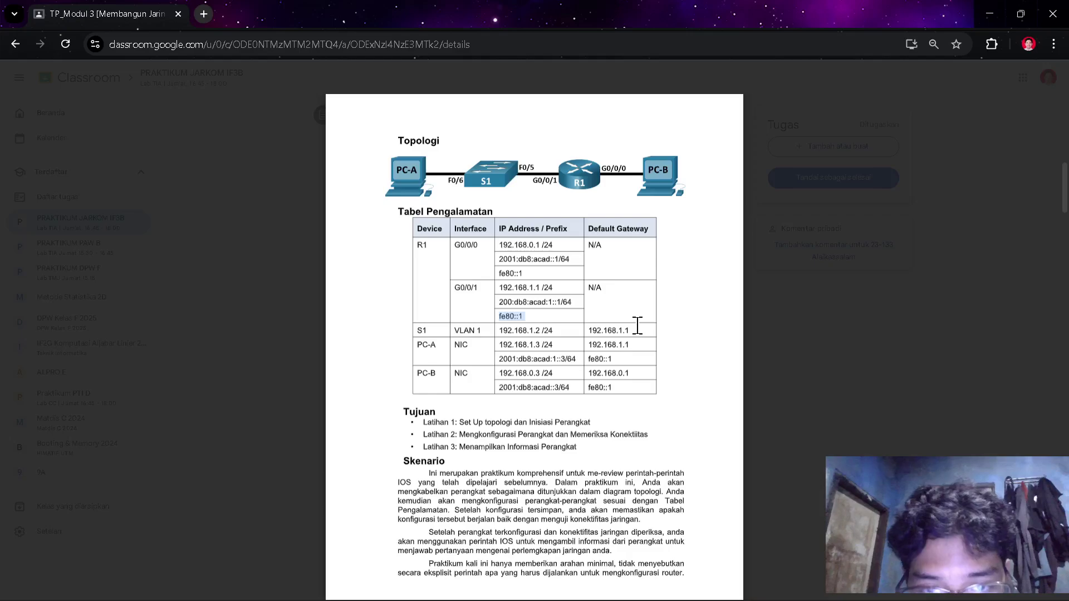
double_click(525, 329)
key(ctrl+c)
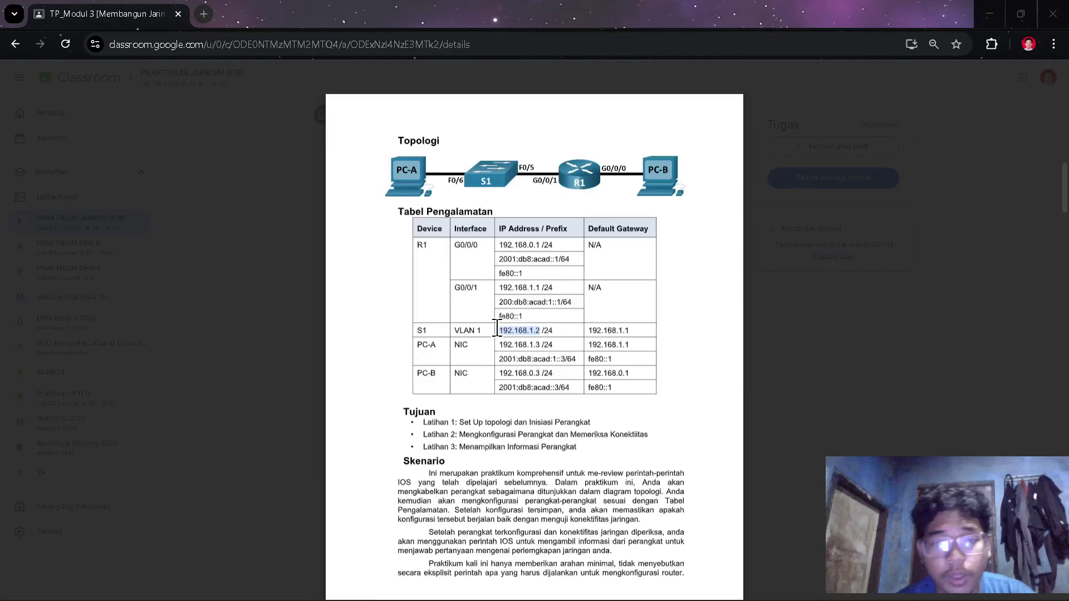
- Give VLAN 1 the address 192.168.1.2 255.255.255.0, enable it with no shutdown, and exit
right_click(524, 522)
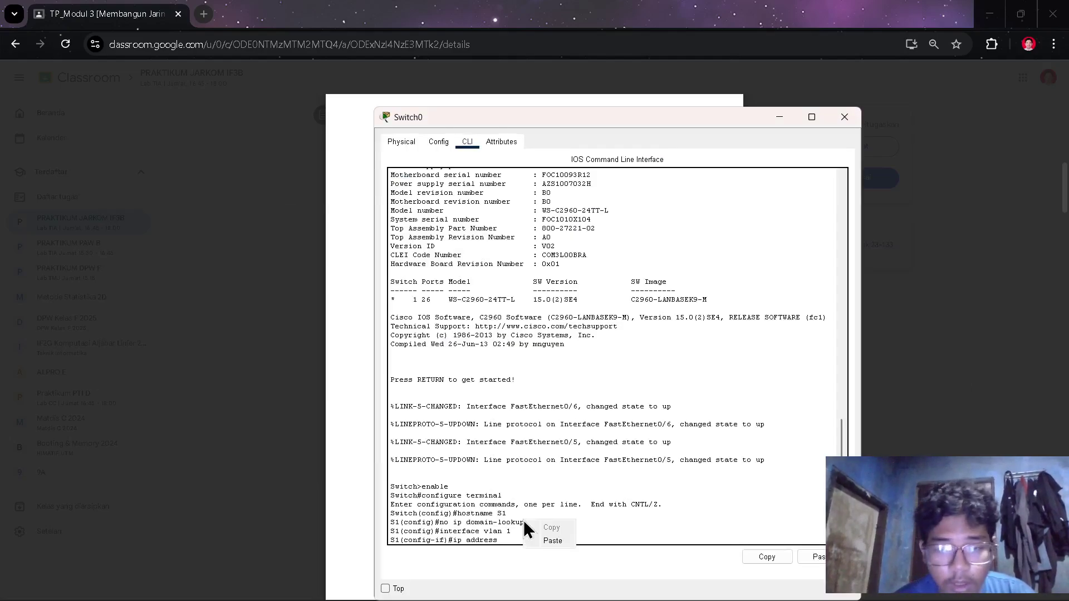
click(548, 545)
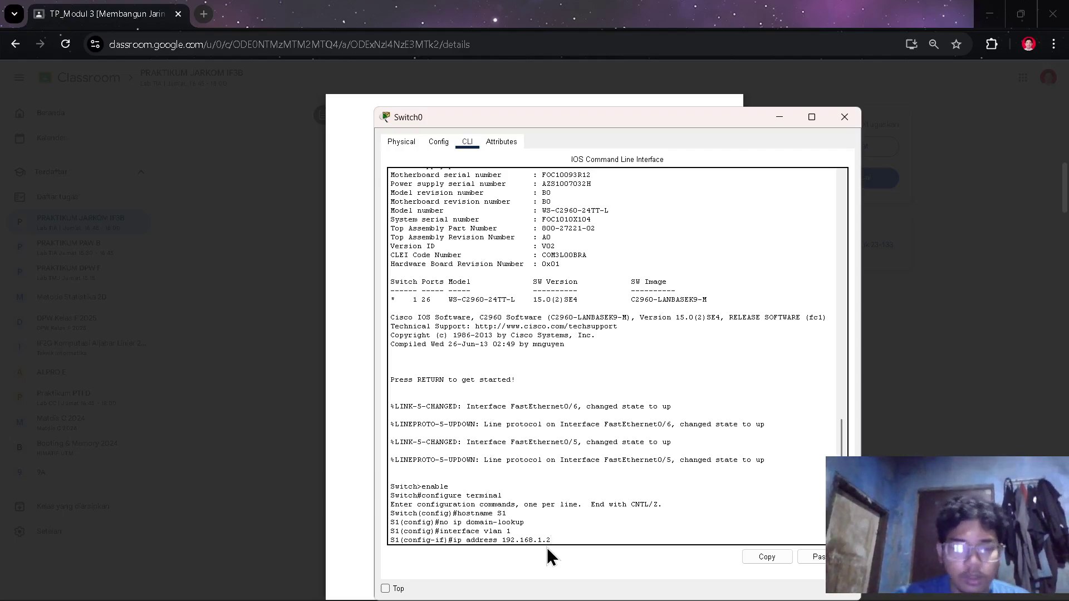
text(255.)
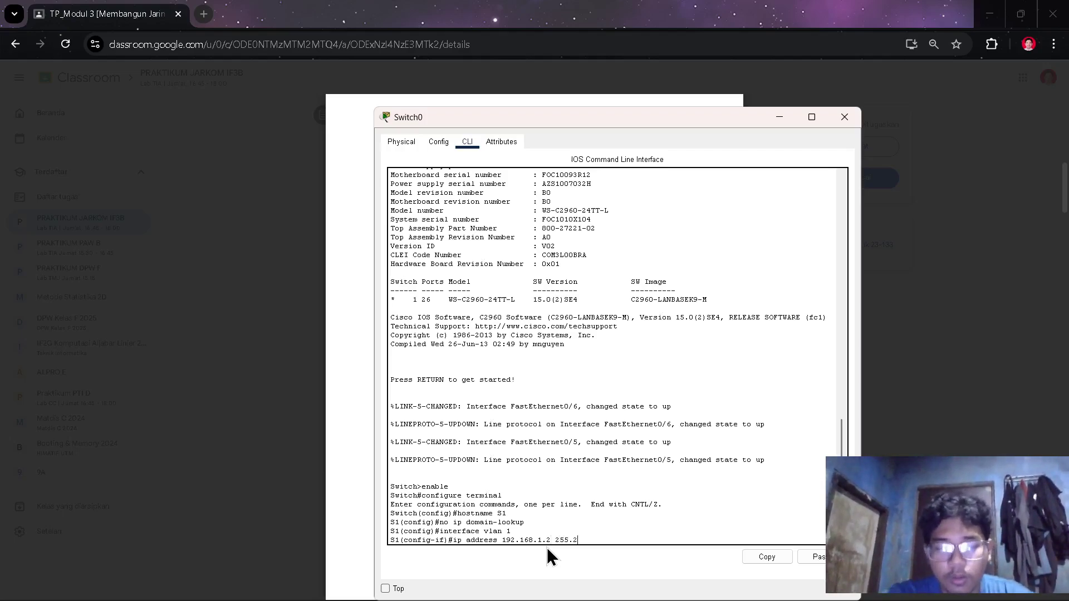
text(255)
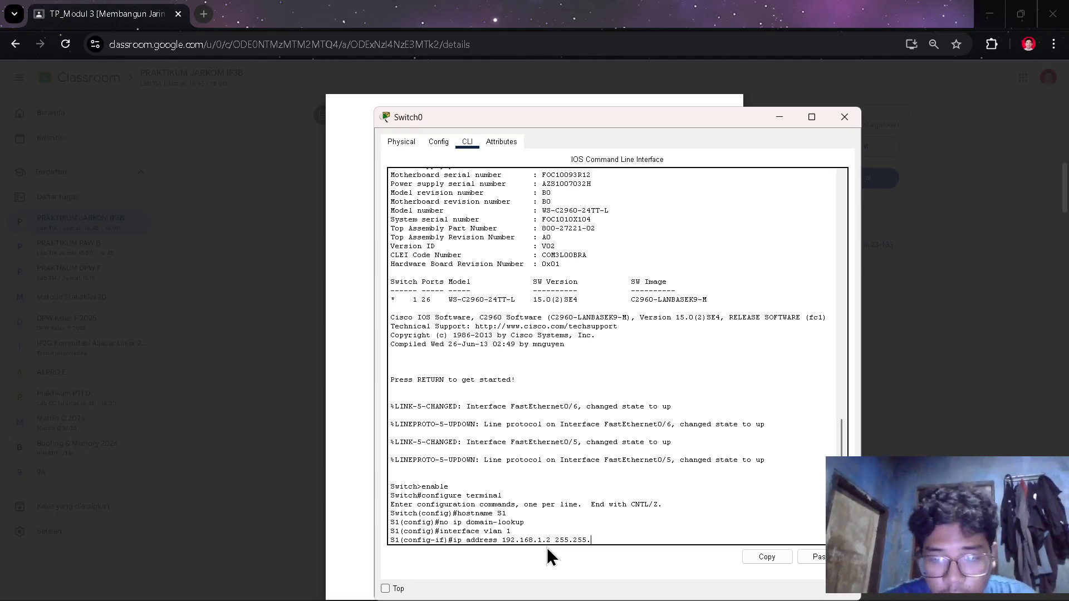
text(.255.0)
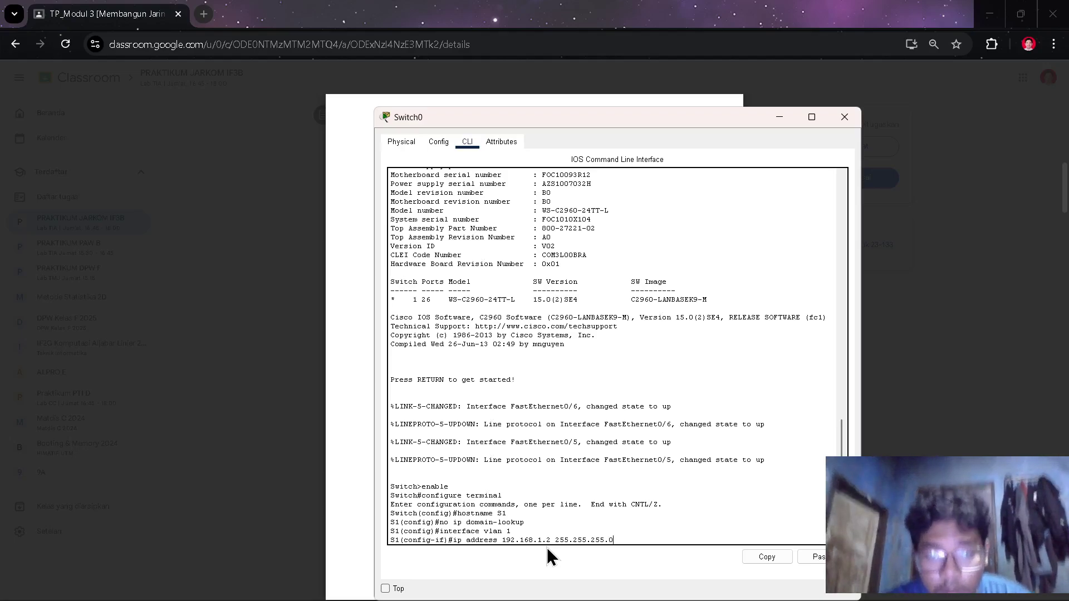
key(Return)
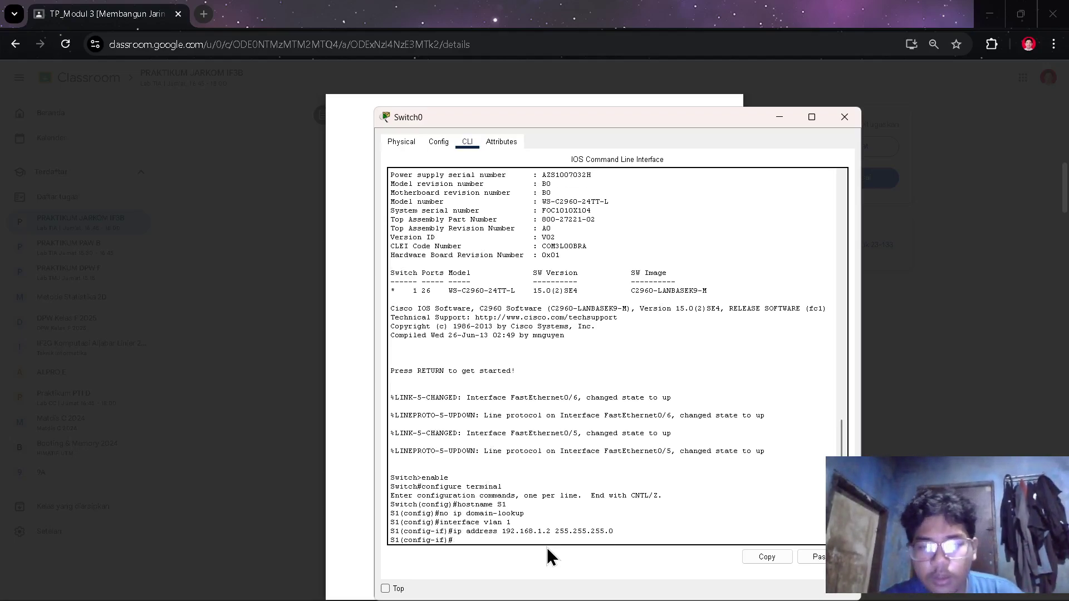
text(no sh)
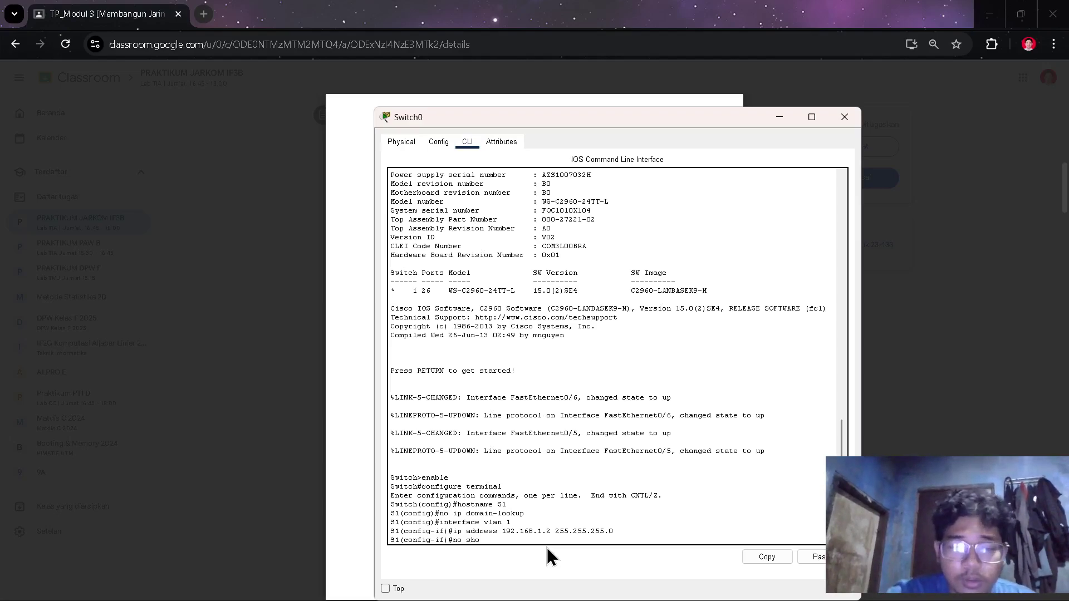
text(utdowd)
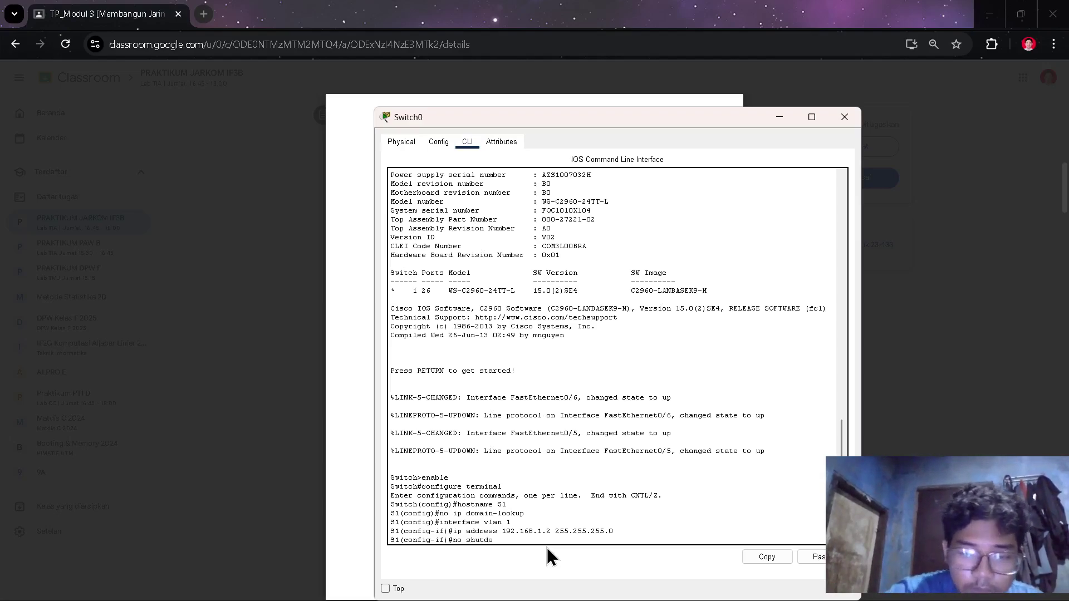
key(BackSpace)
text(n)
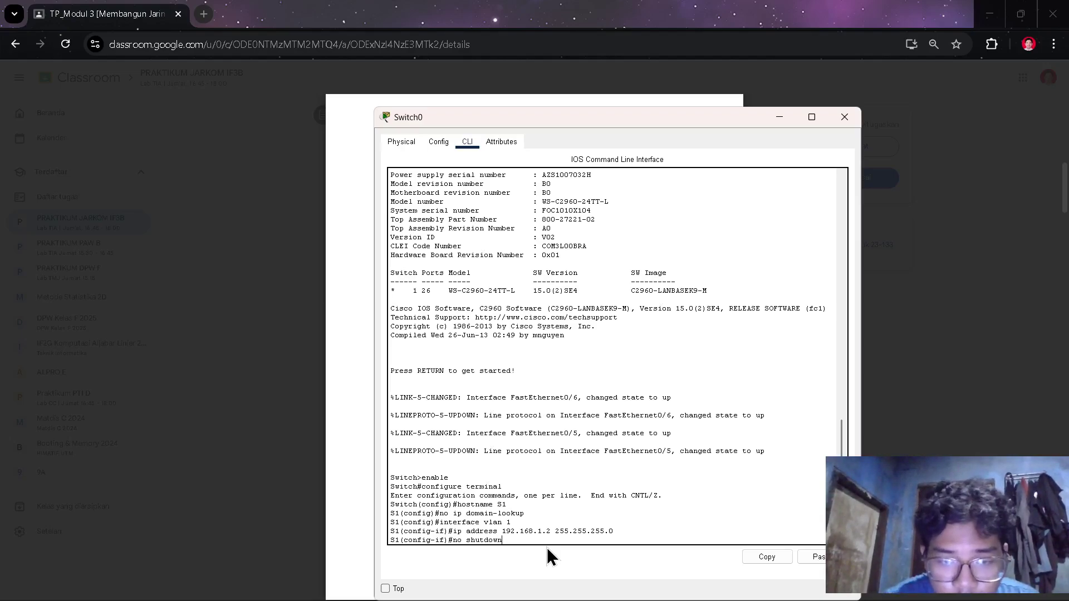
key(Return)
key(Return)
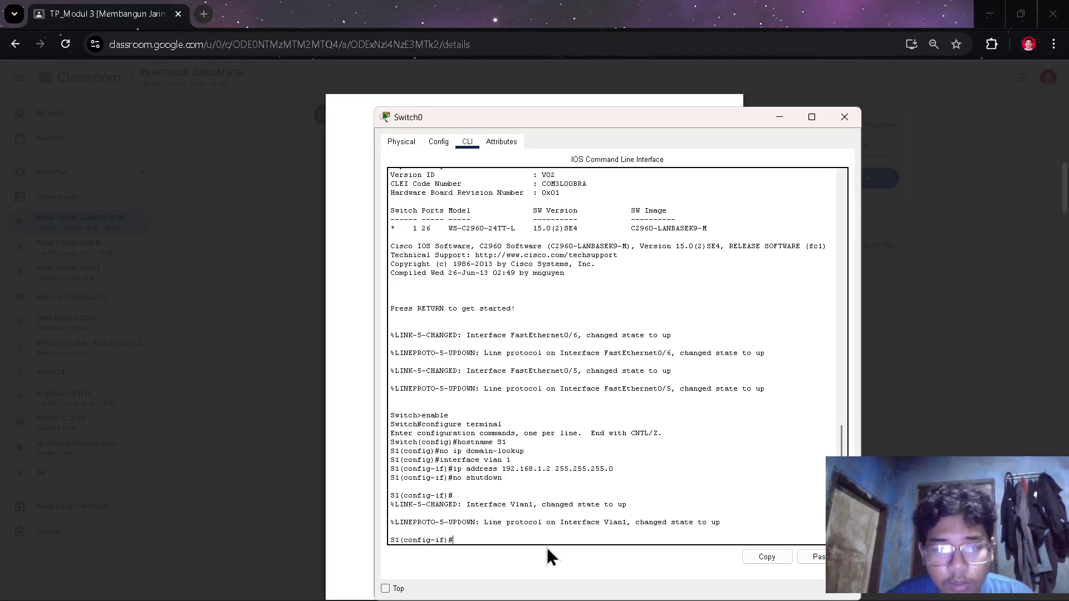
text(exit)
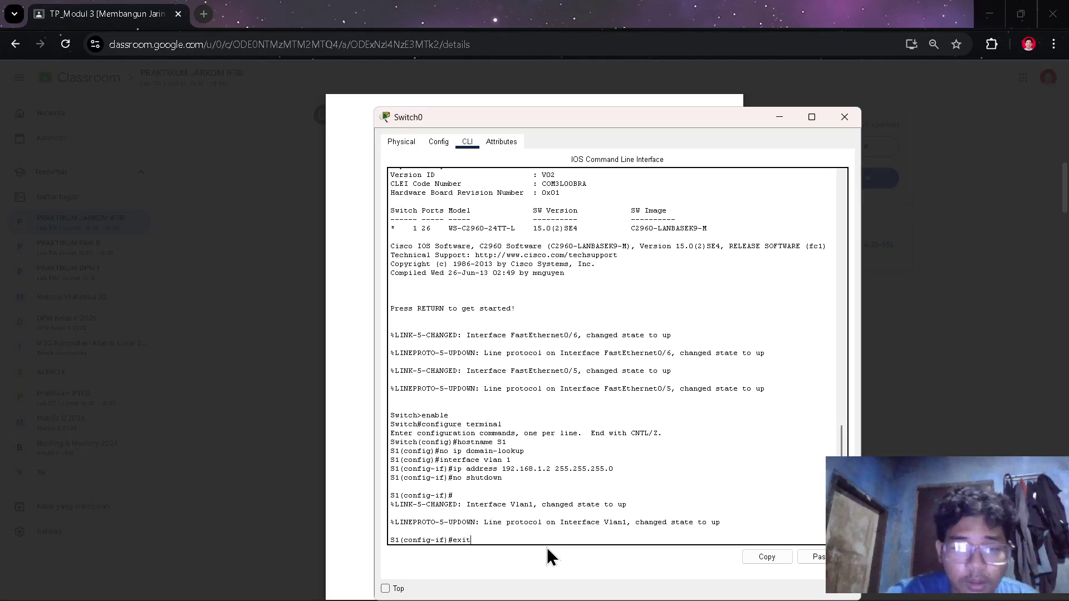
key(Return)
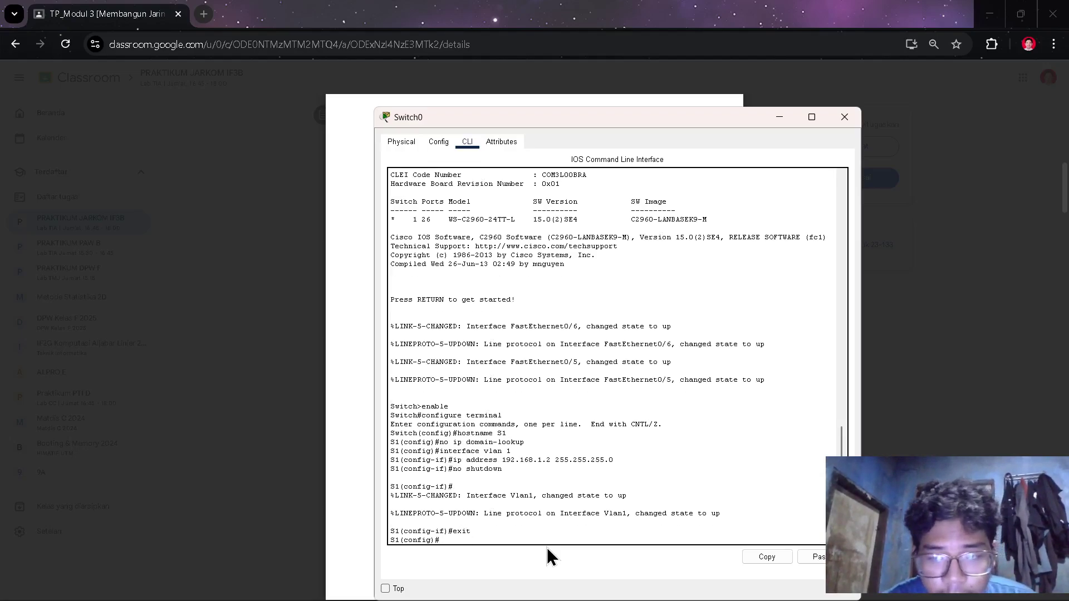
key(alt+Tab)
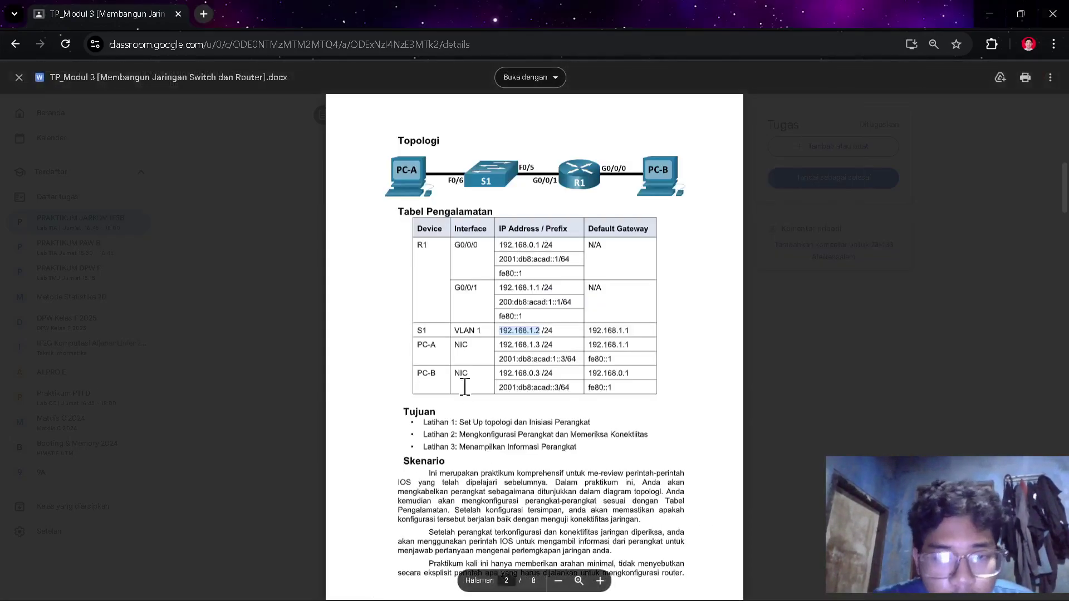
- Scroll the handout down to page 5, Langkah 3: Konfigurasikan switch
scroll(461, 384, down, 15)
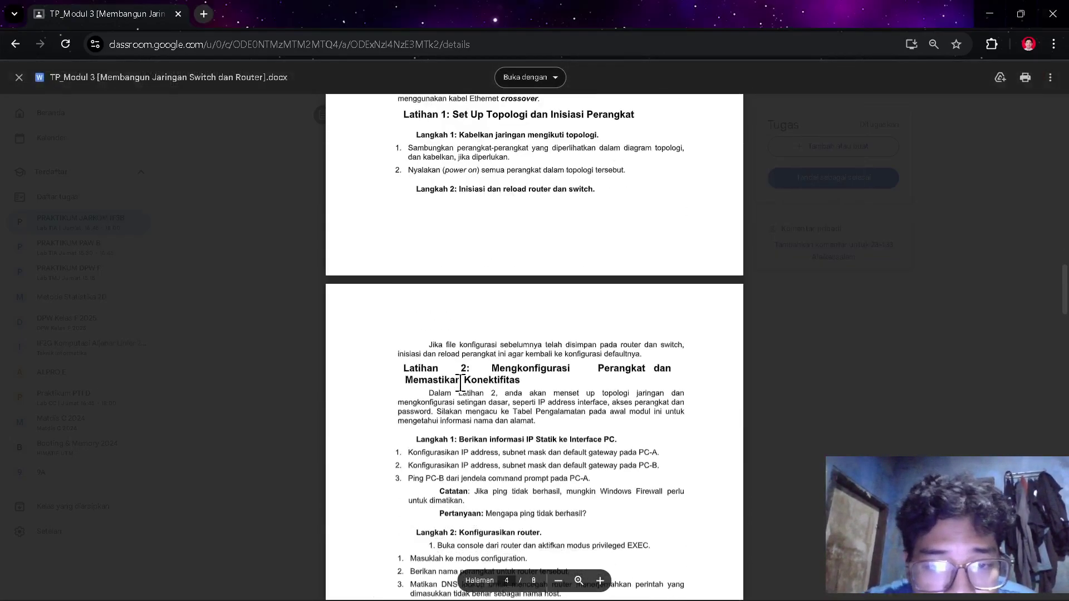
scroll(461, 383, down, 8)
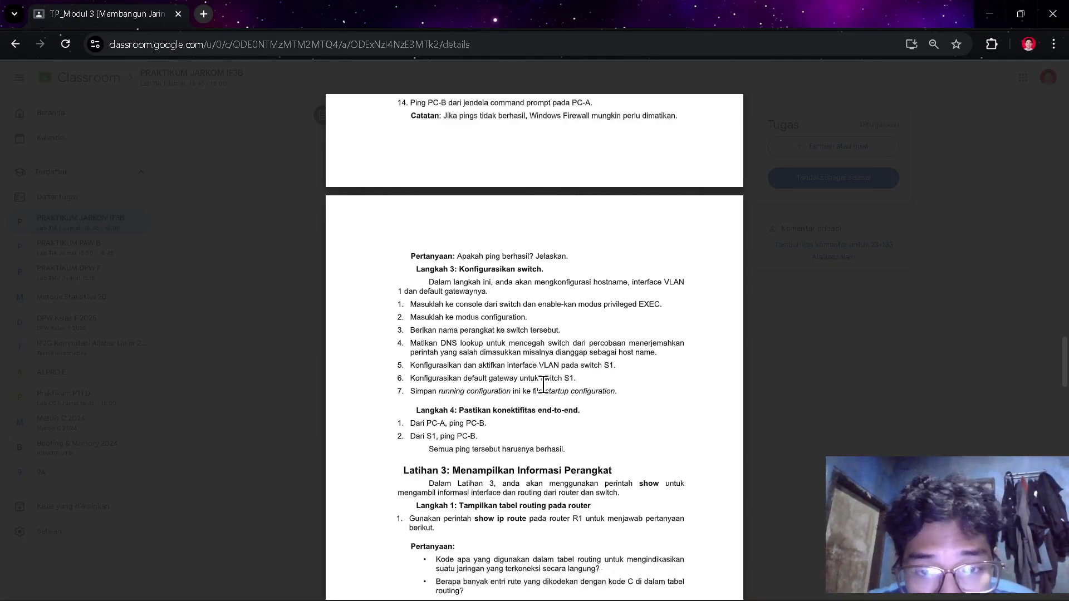
key(alt+Tab)
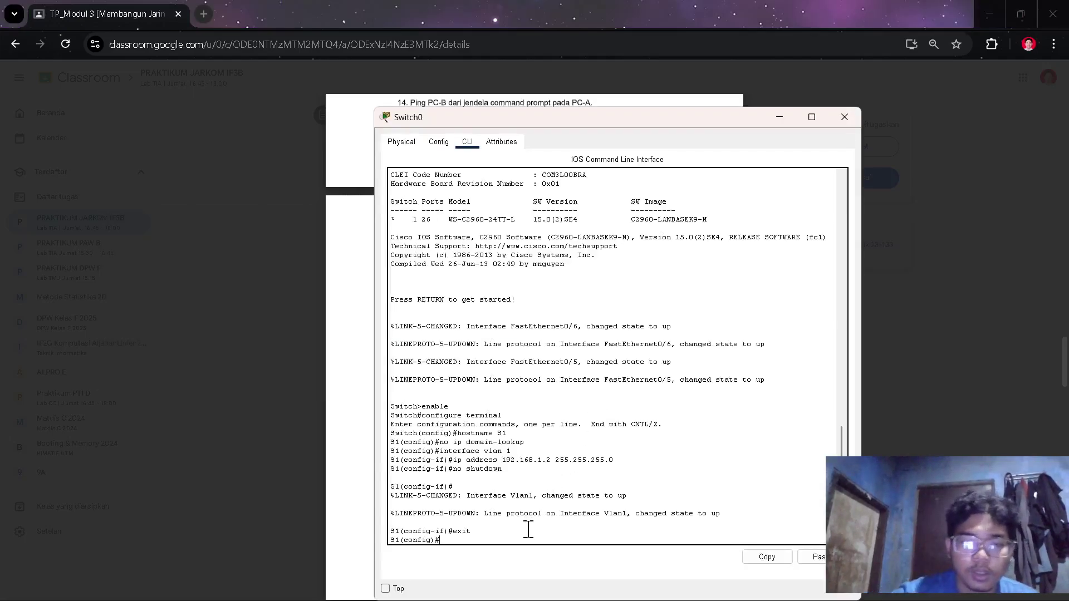
- Type ip default-gateway on S1, then copy 192.168.1.1 from the S1 row of the addressing table
text(ip de)
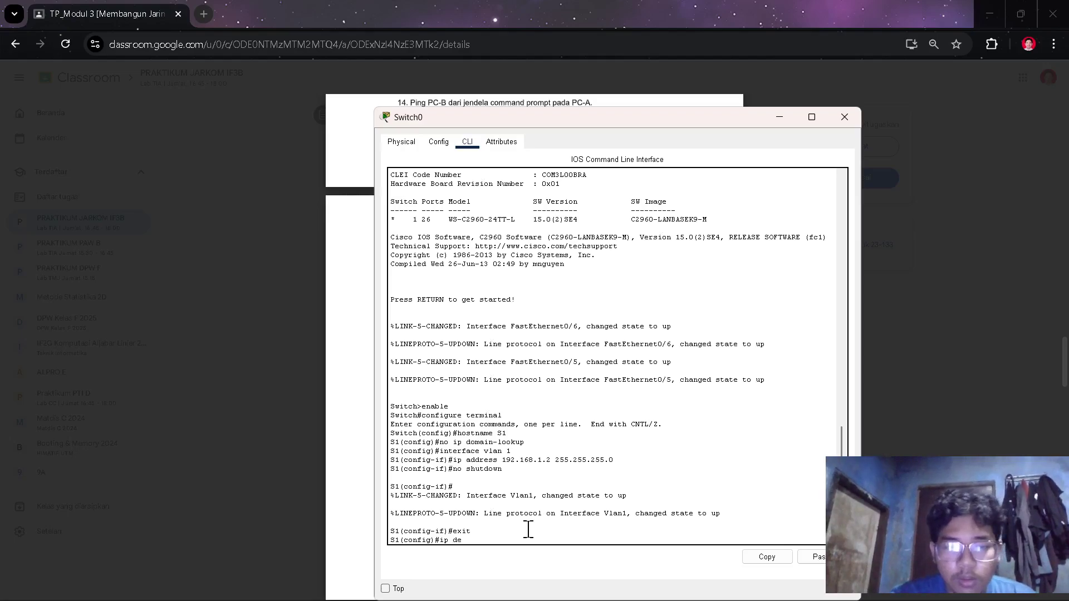
text(fai)
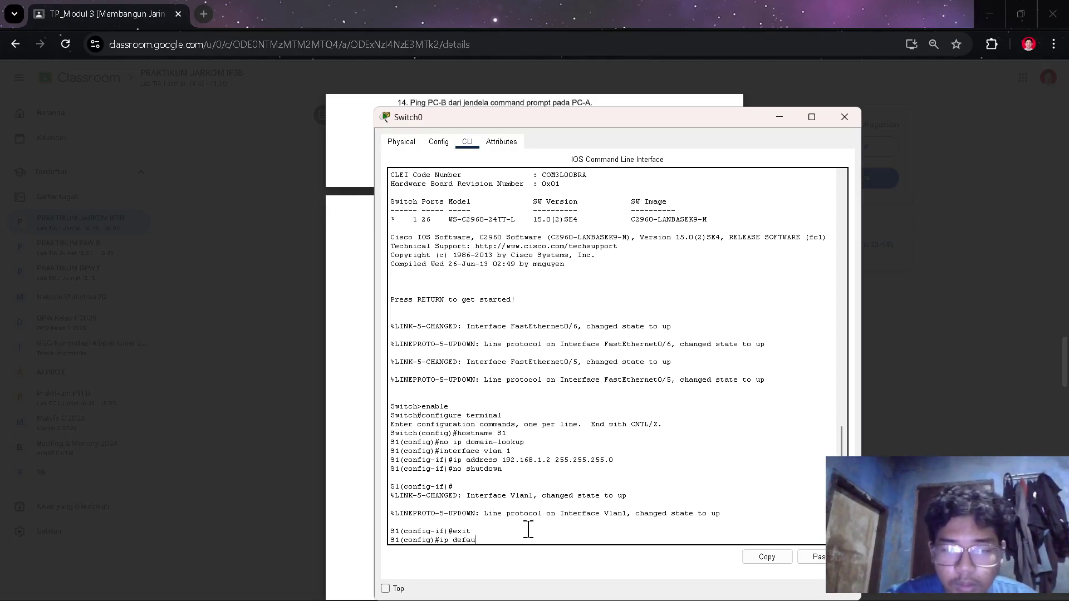
text(lt-)
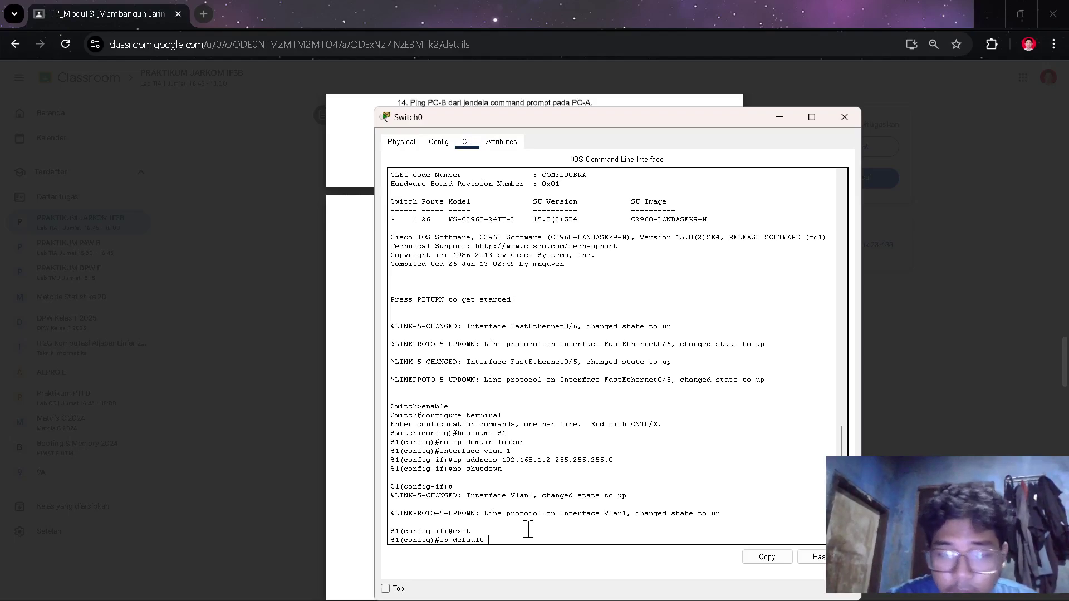
text(gatew)
text(way)
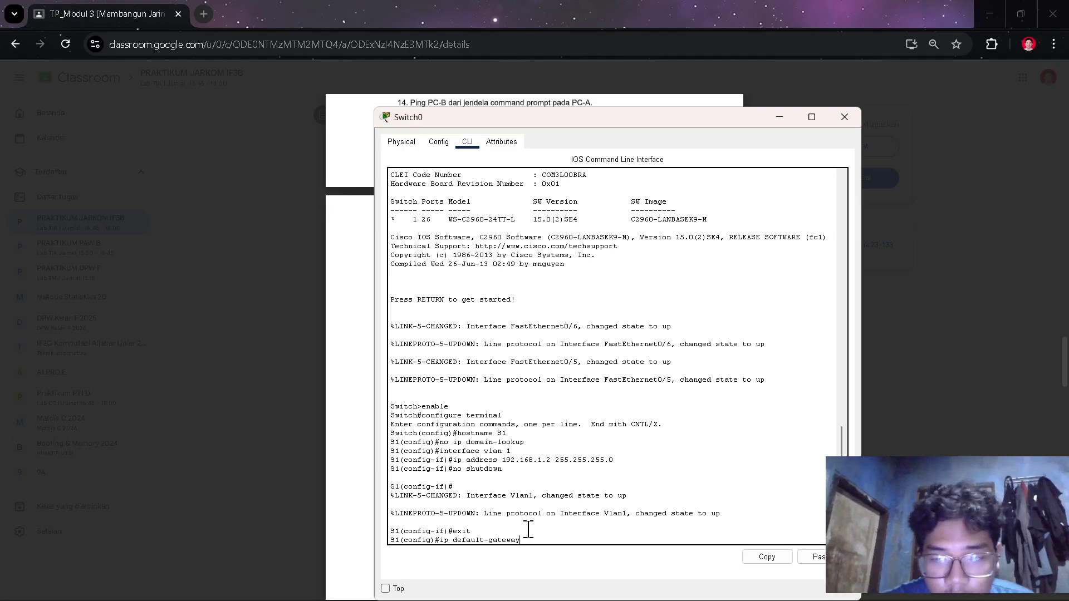
key(alt+Tab)
scroll(499, 239, up, 10)
scroll(499, 242, up, 15)
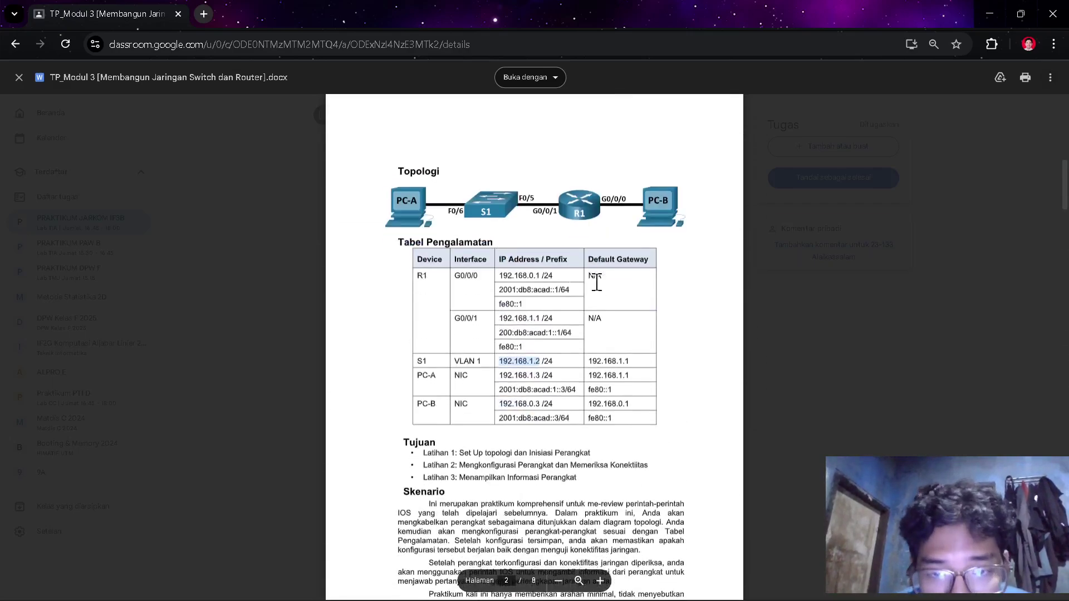
drag(632, 355, 589, 353)
key(ctrl+c)
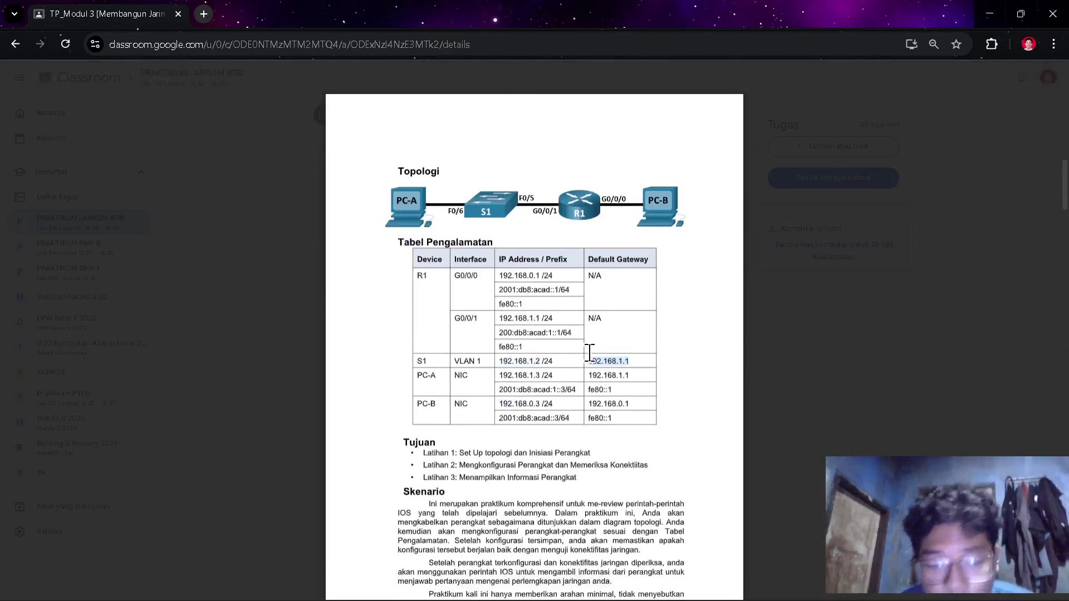
key(alt+Tab)
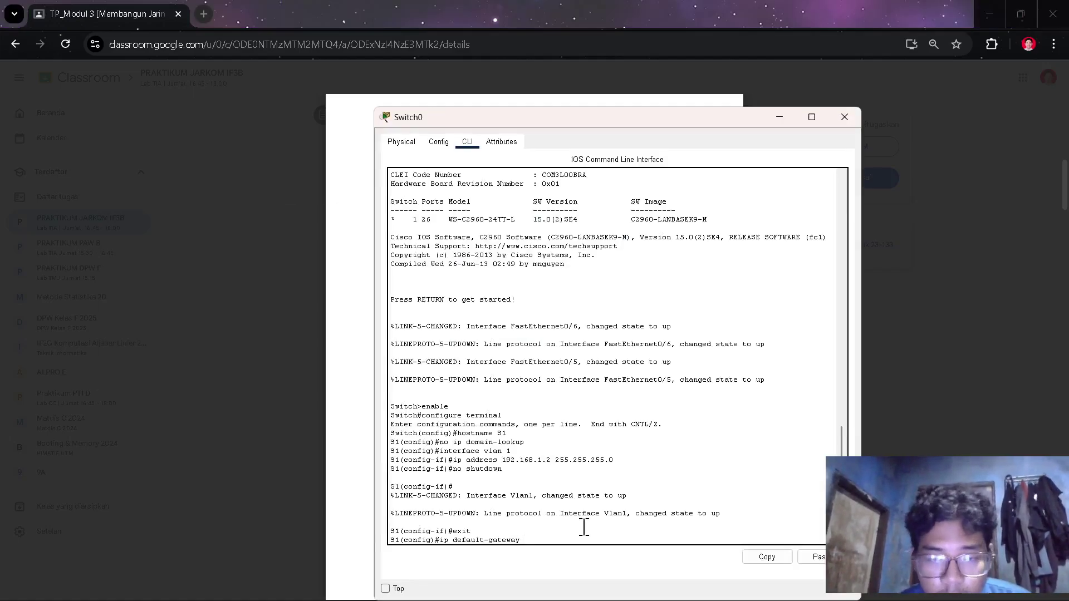
- Set S1's default gateway to 192.168.1.1 and try copy running-config startup-config from config mode
right_click(584, 530)
click(613, 548)
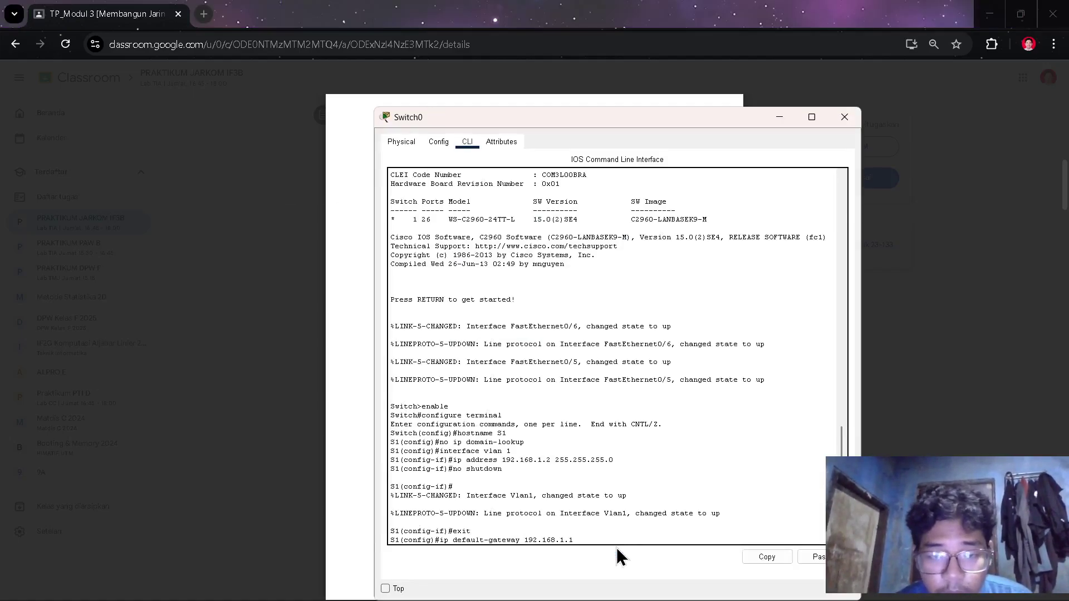
key(Return)
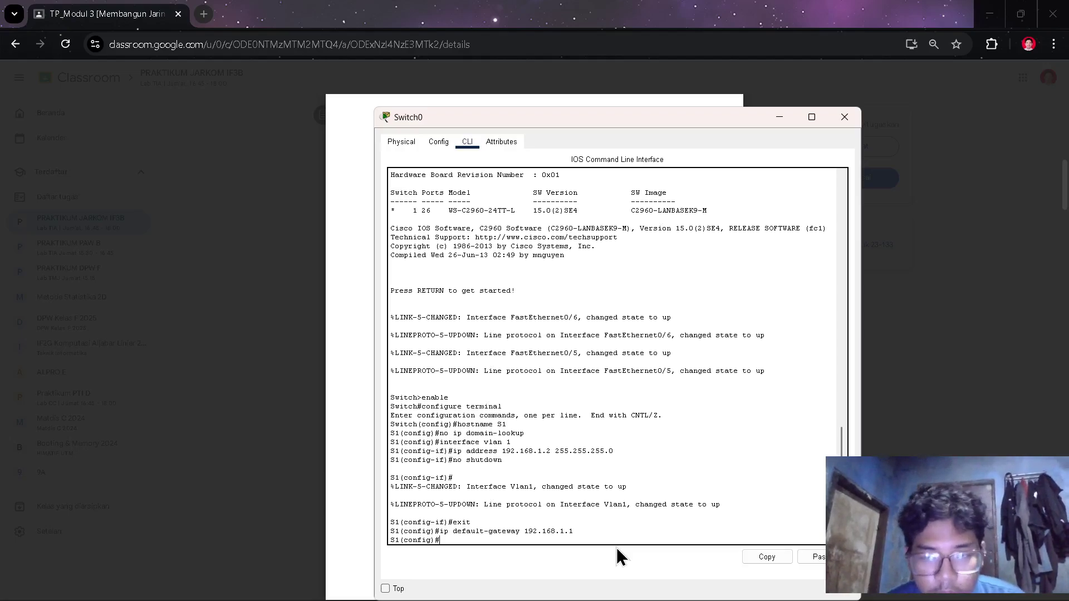
text(copy runn)
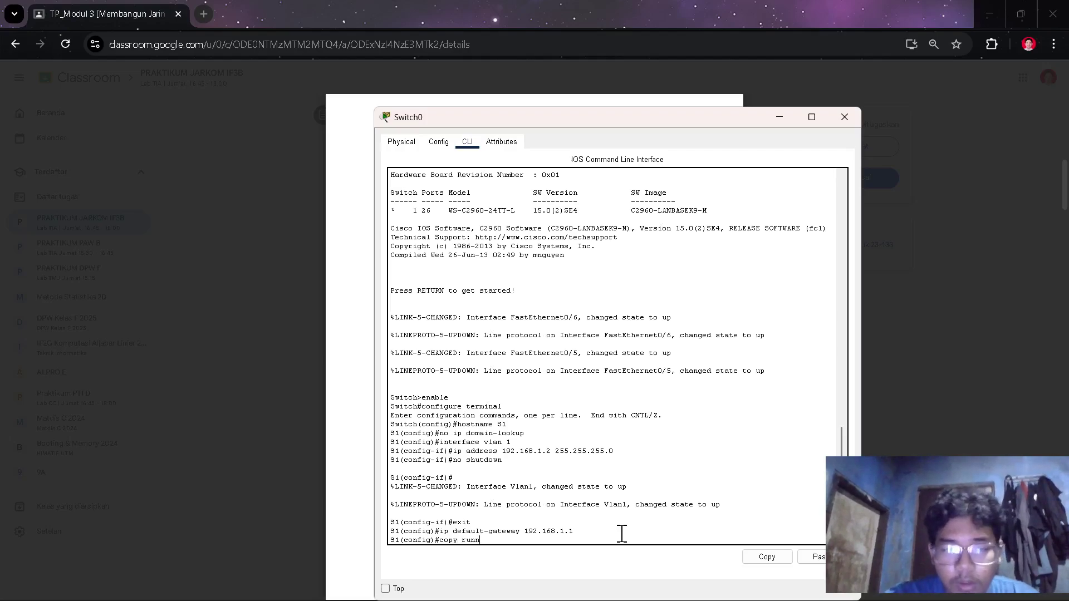
text(ing-config)
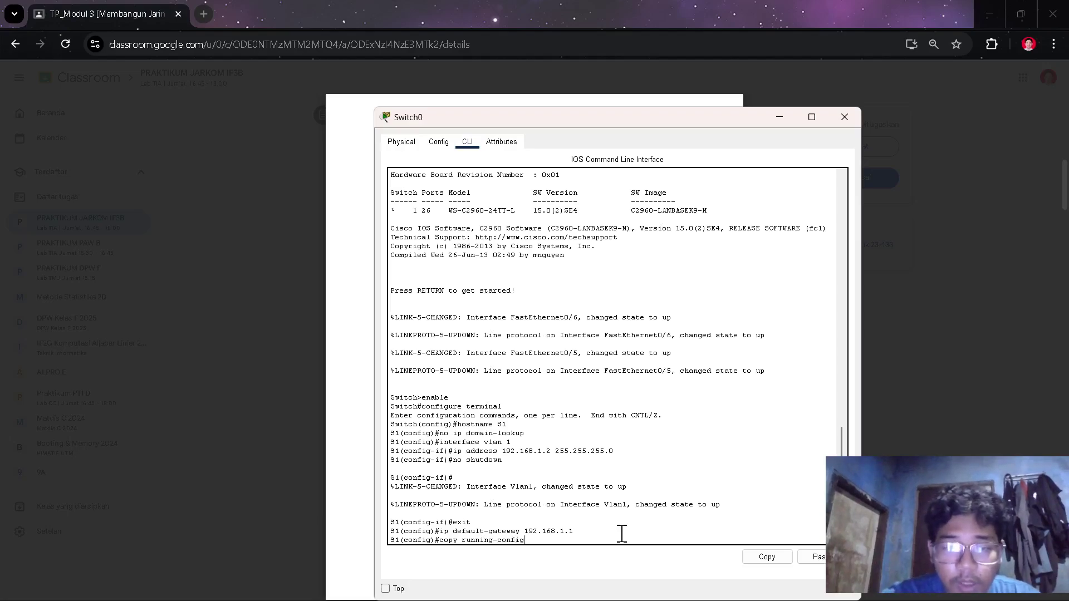
text( startup)
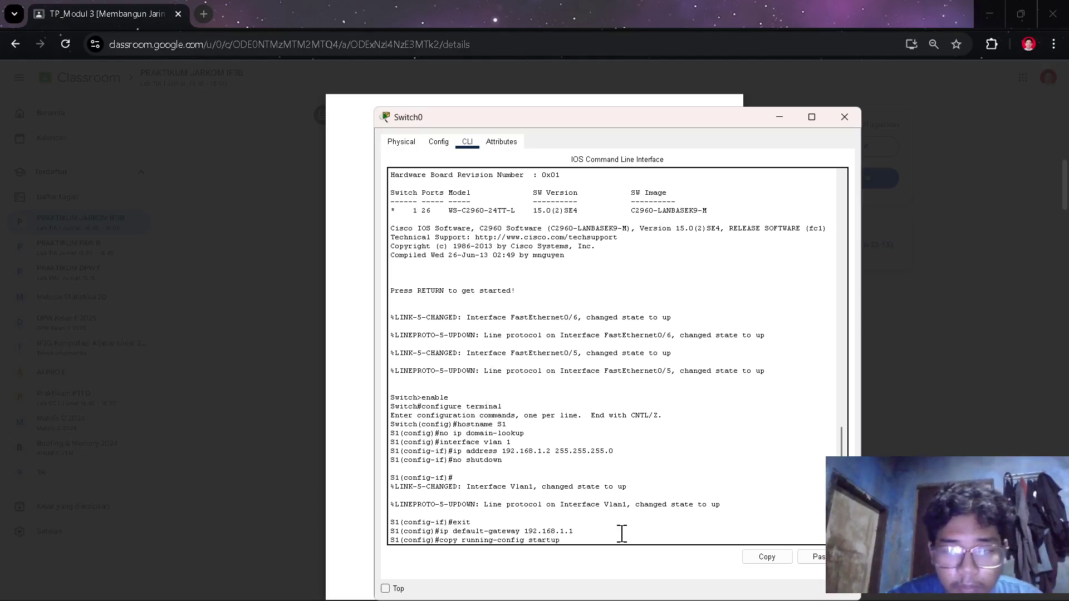
text(-config)
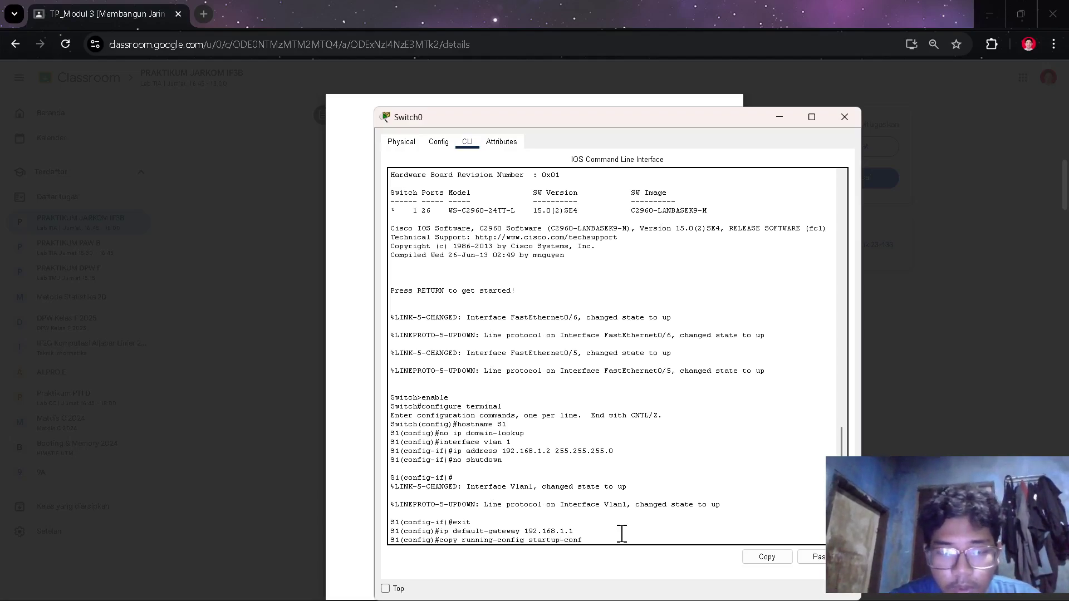
key(Return)
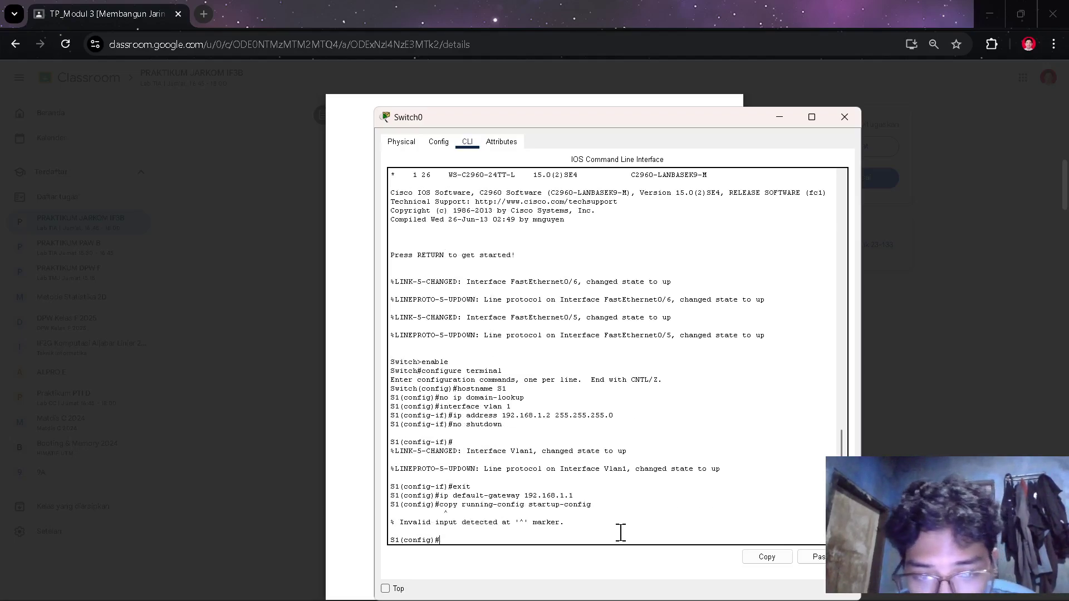
key(alt+Tab)
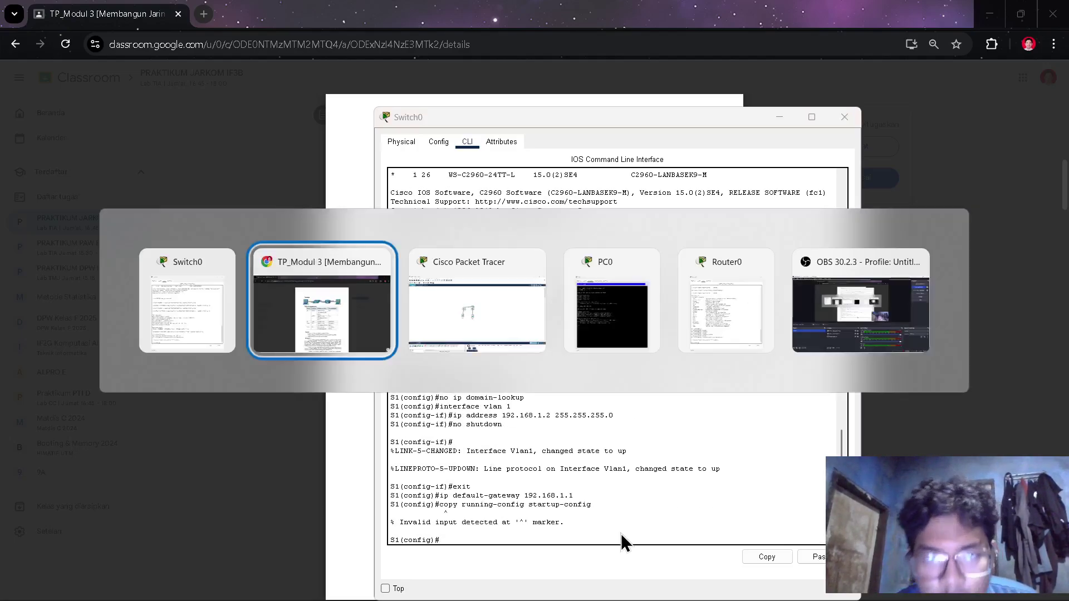
scroll(596, 396, down, 15)
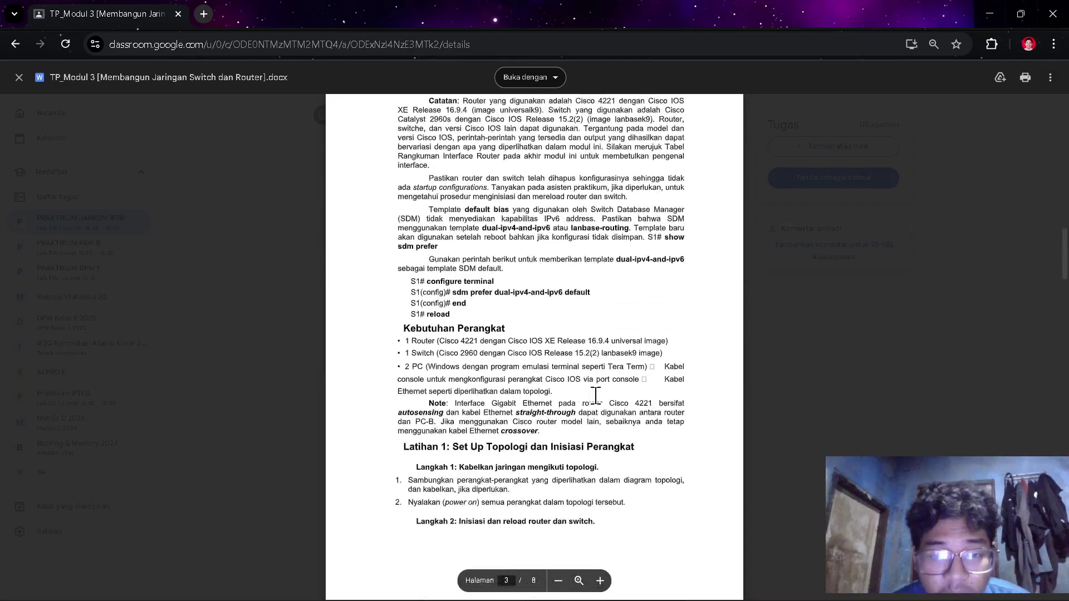
scroll(596, 395, down, 20)
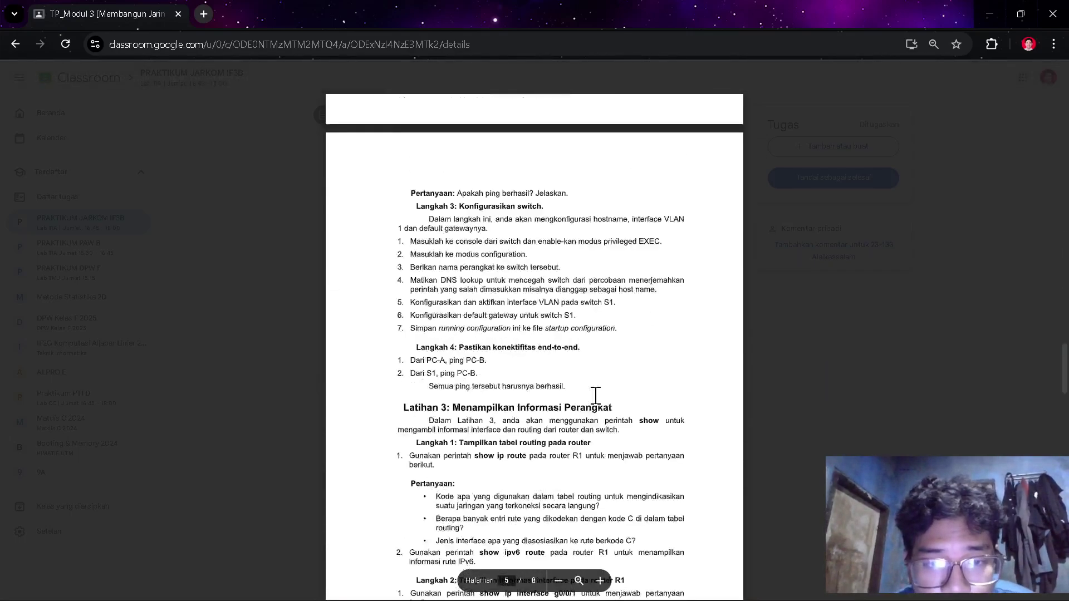
scroll(595, 394, up, 1)
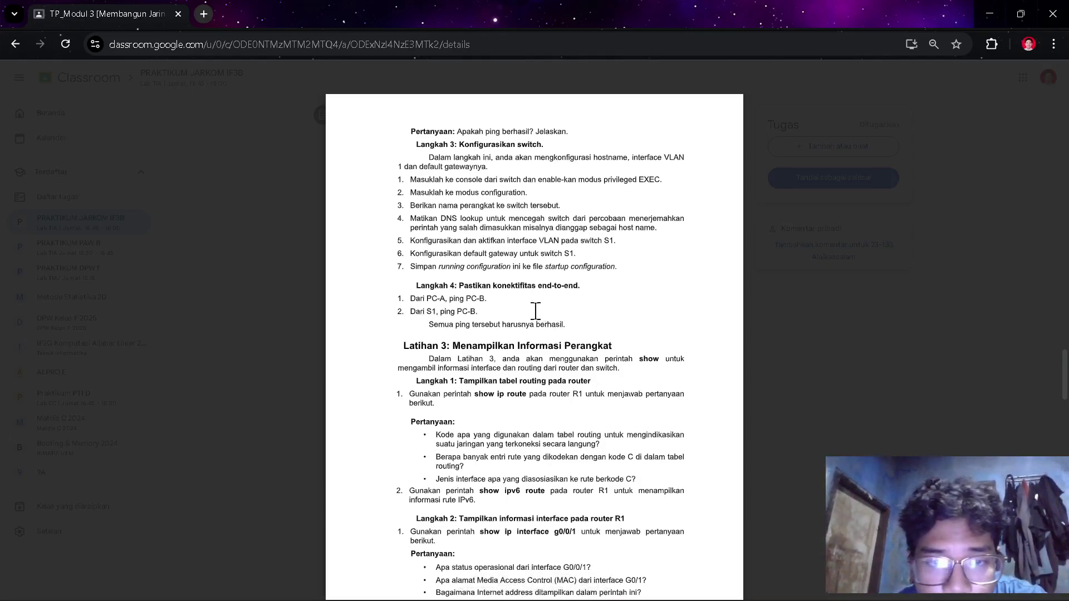
scroll(490, 298, down, 1)
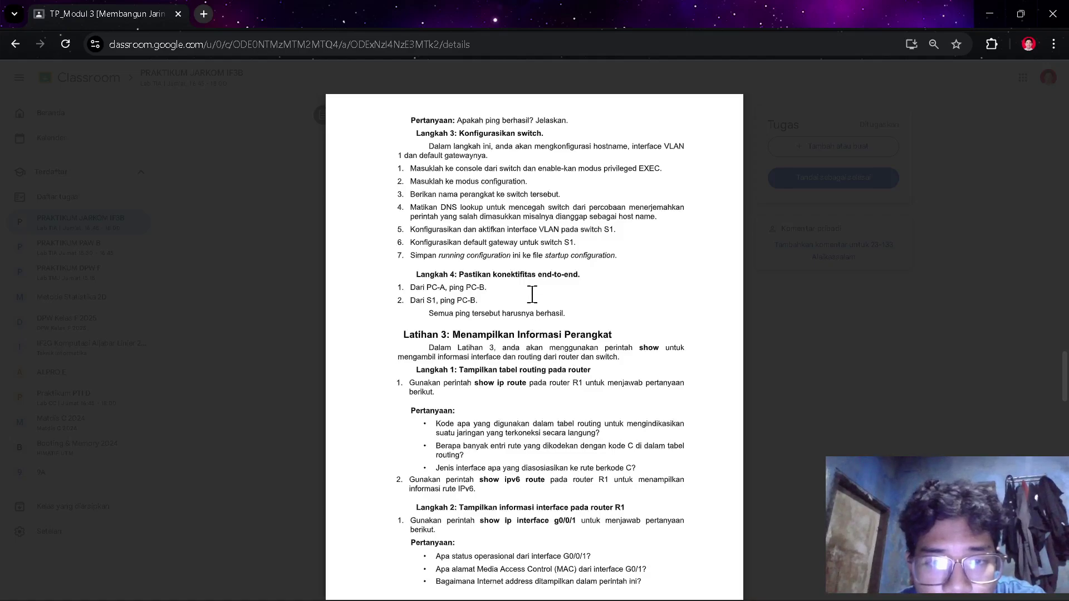
scroll(532, 291, down, 1)
scroll(532, 291, down, 1)
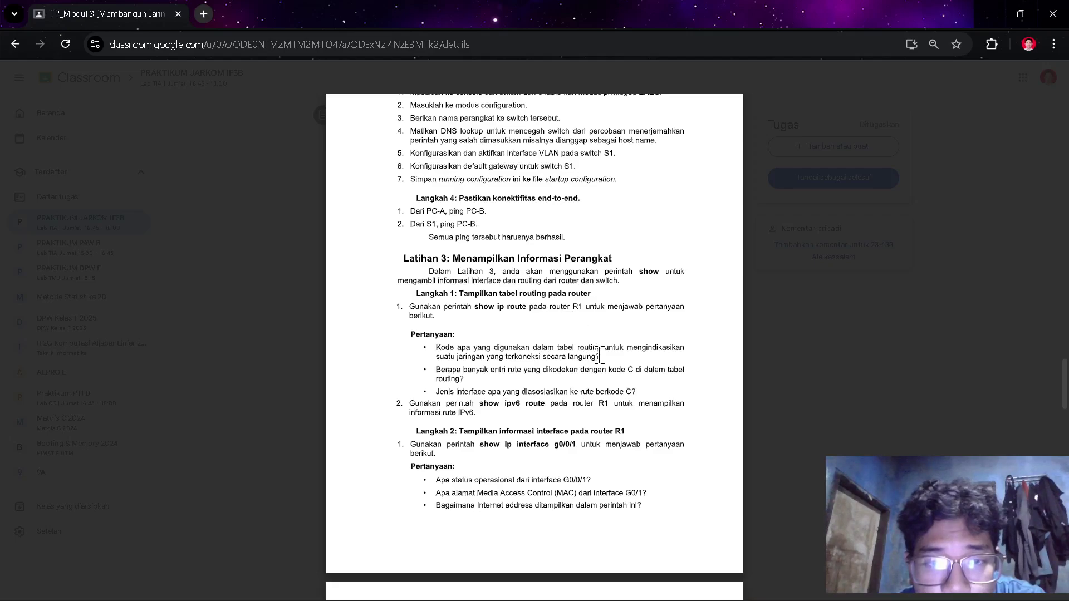
scroll(600, 356, up, 1)
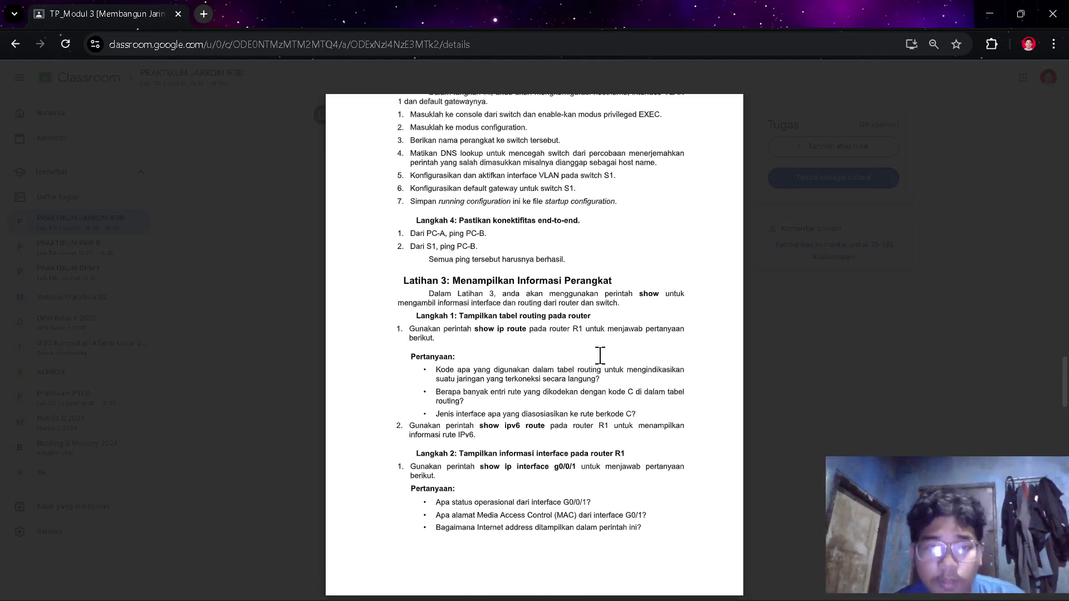
key(alt+Tab)
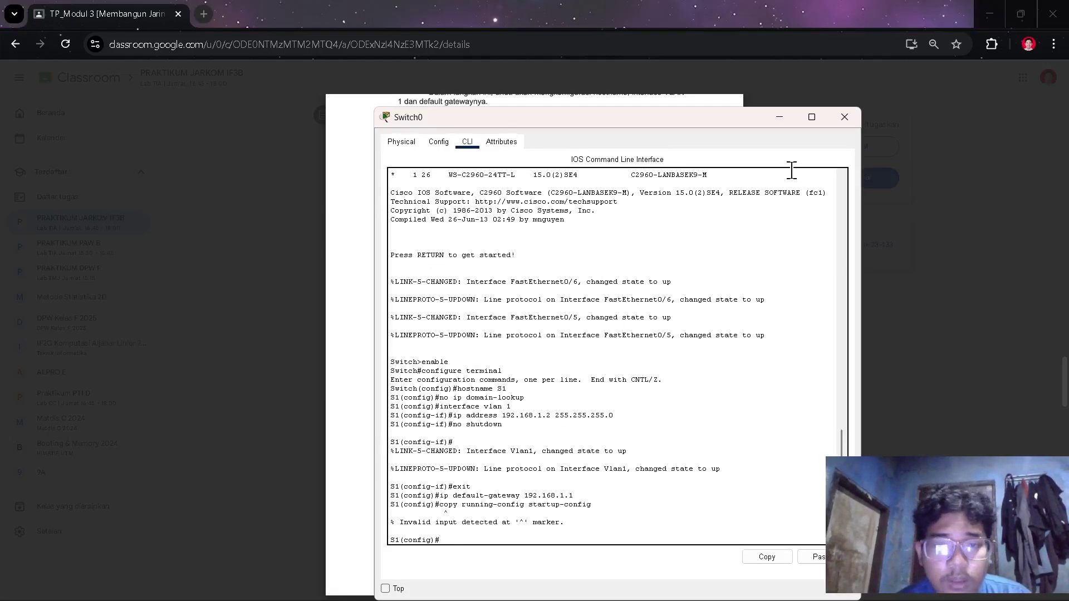
- Close Switch0 and rerun ping 192.168.0.3 from PC0's Command Prompt, getting 0% loss
click(834, 121)
key(alt+Tab)
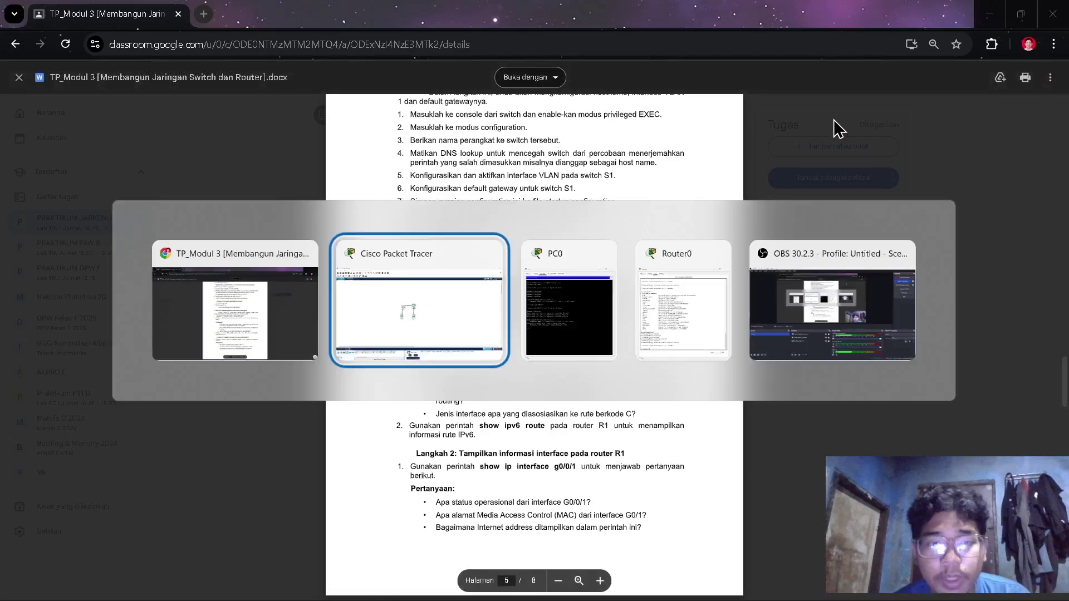
click(414, 327)
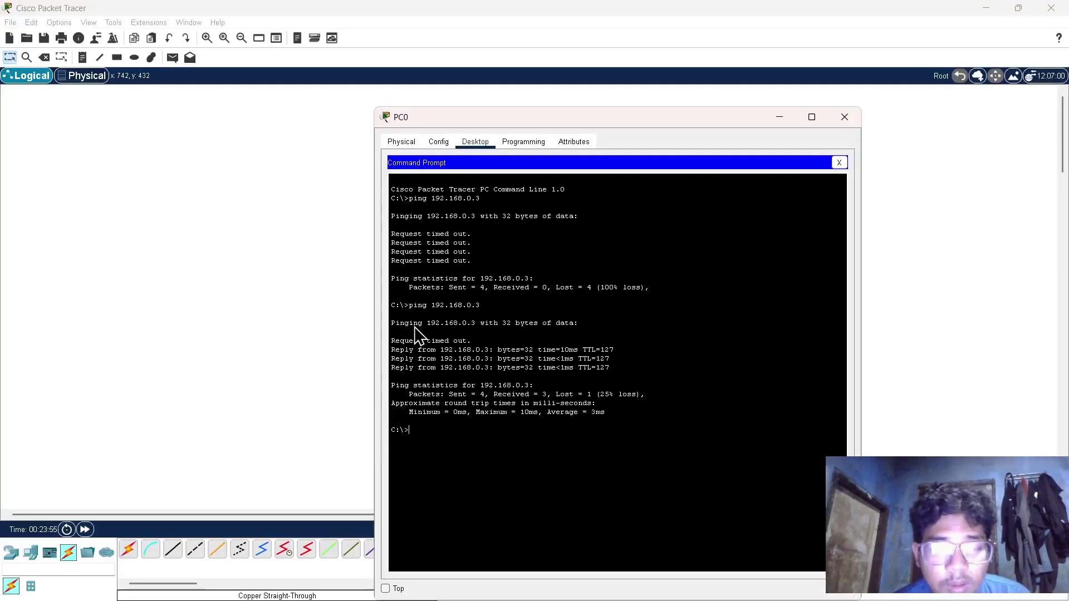
double_click(414, 324)
click(454, 435)
key(Up)
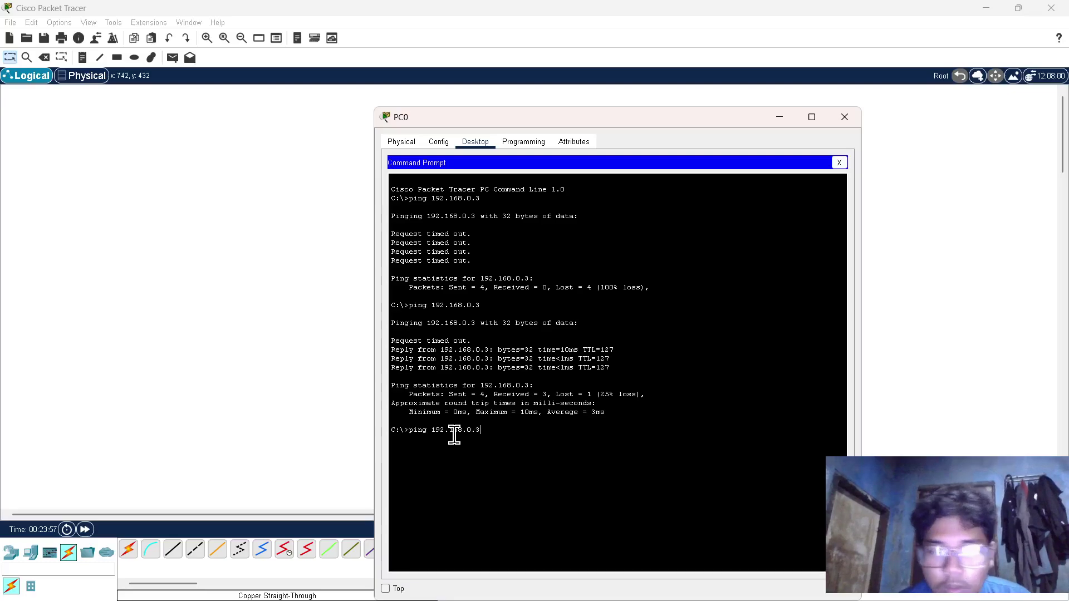
key(Return)
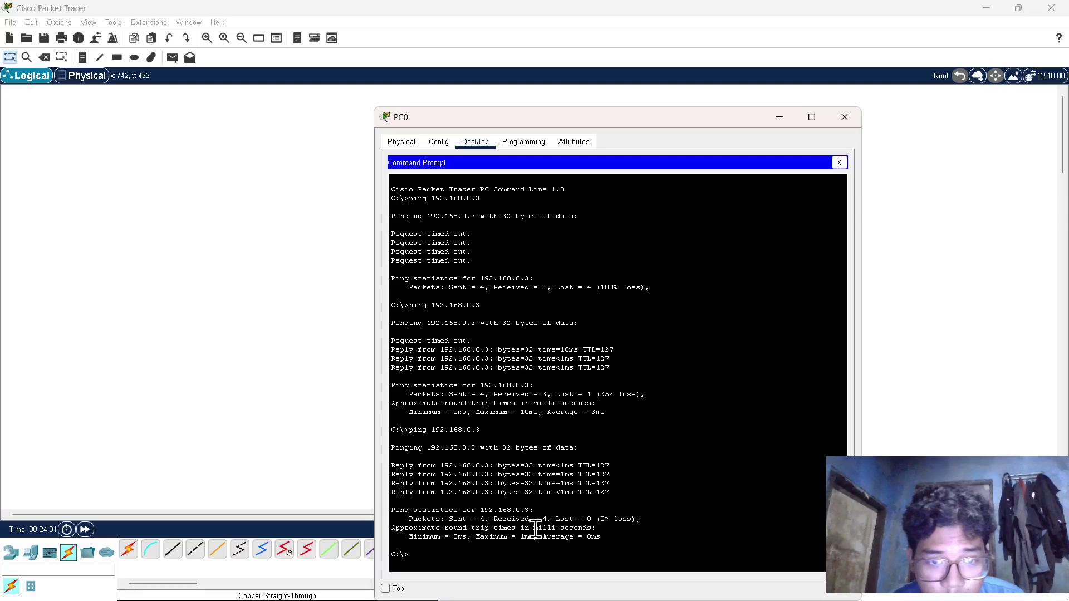
key(alt+Tab)
key(alt+Tab)
key(alt+Tab)
scroll(468, 253, down, 1)
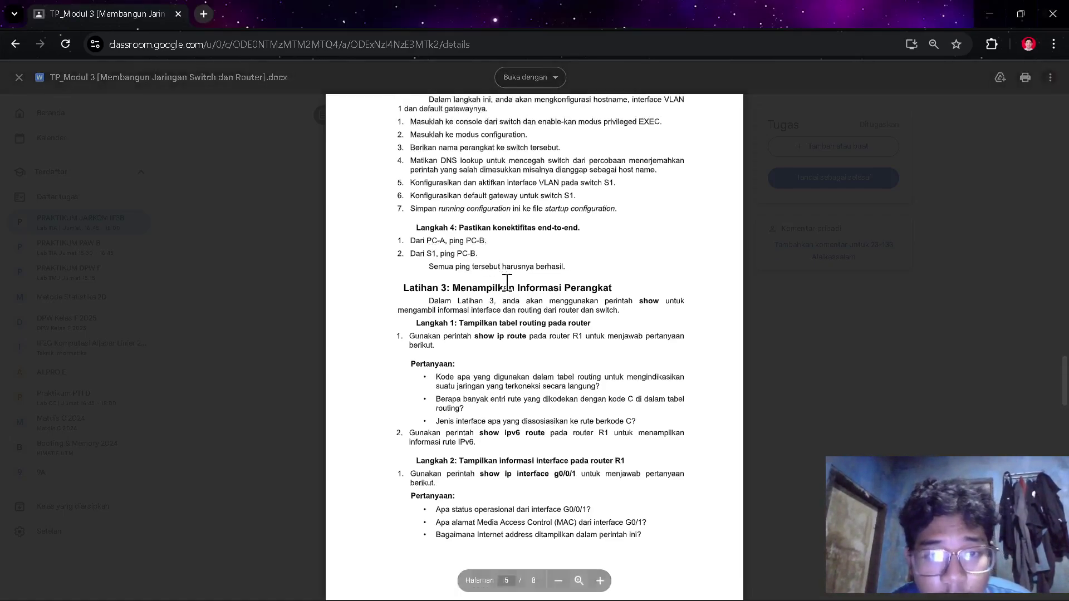
- Open Switch0, look through its Physical, Config, CLI and Attributes tabs, and close it
key(alt+Tab)
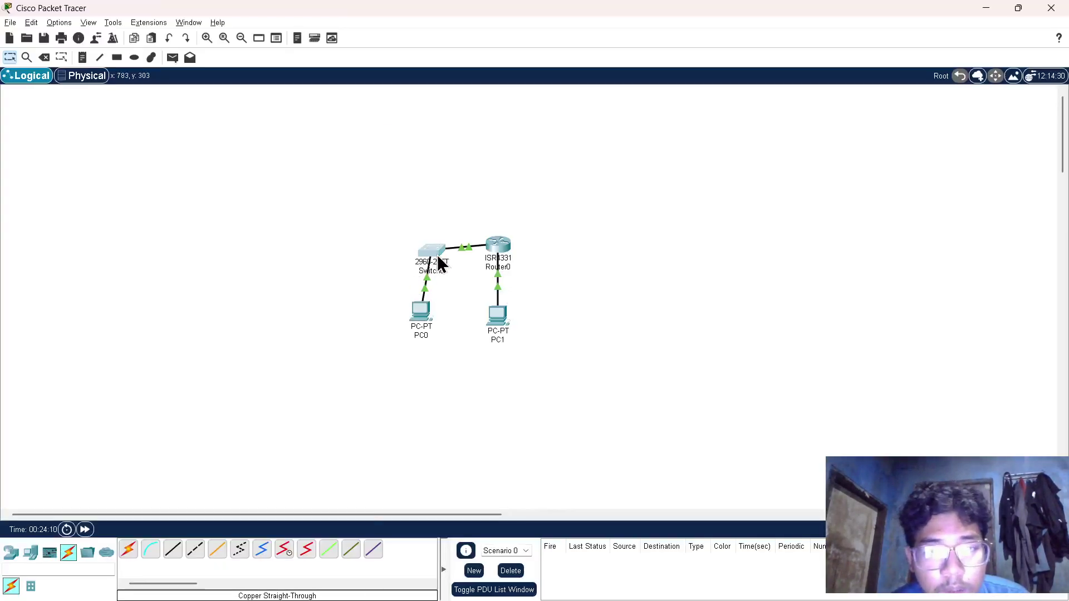
click(440, 264)
click(444, 143)
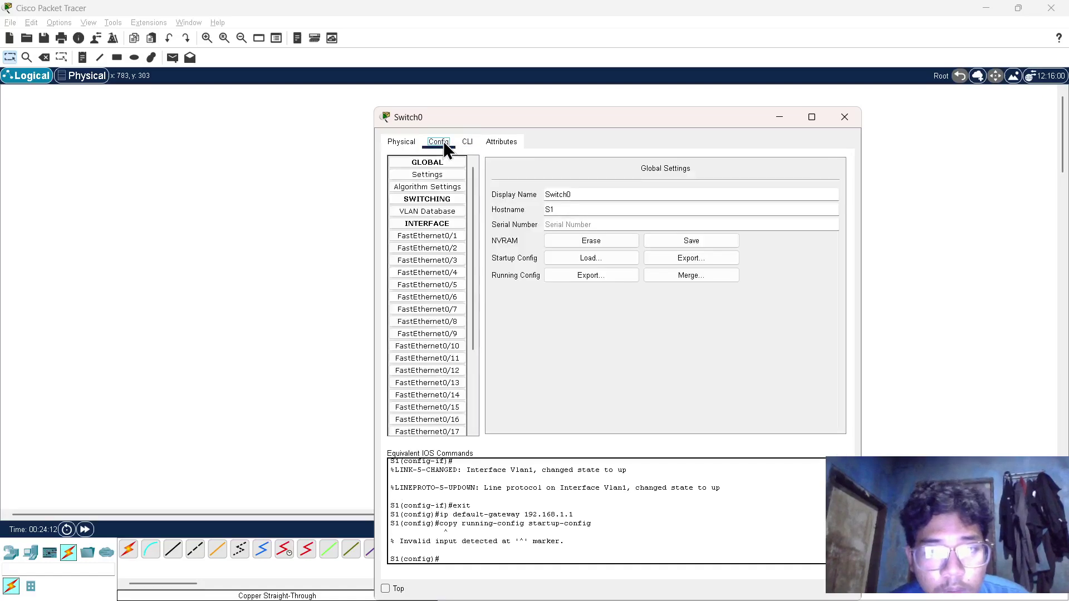
click(412, 142)
click(491, 146)
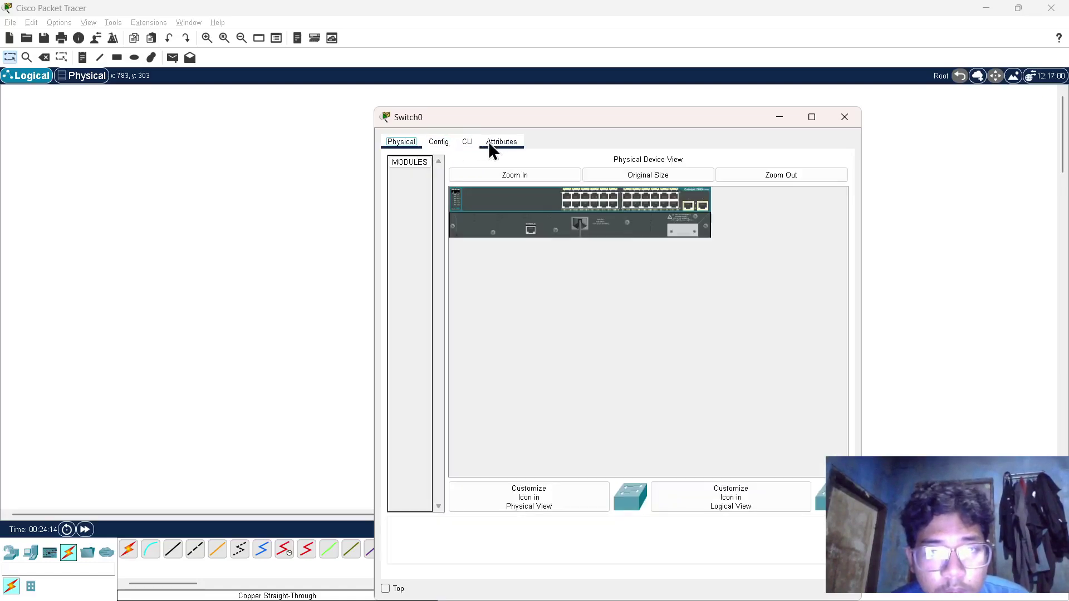
click(433, 142)
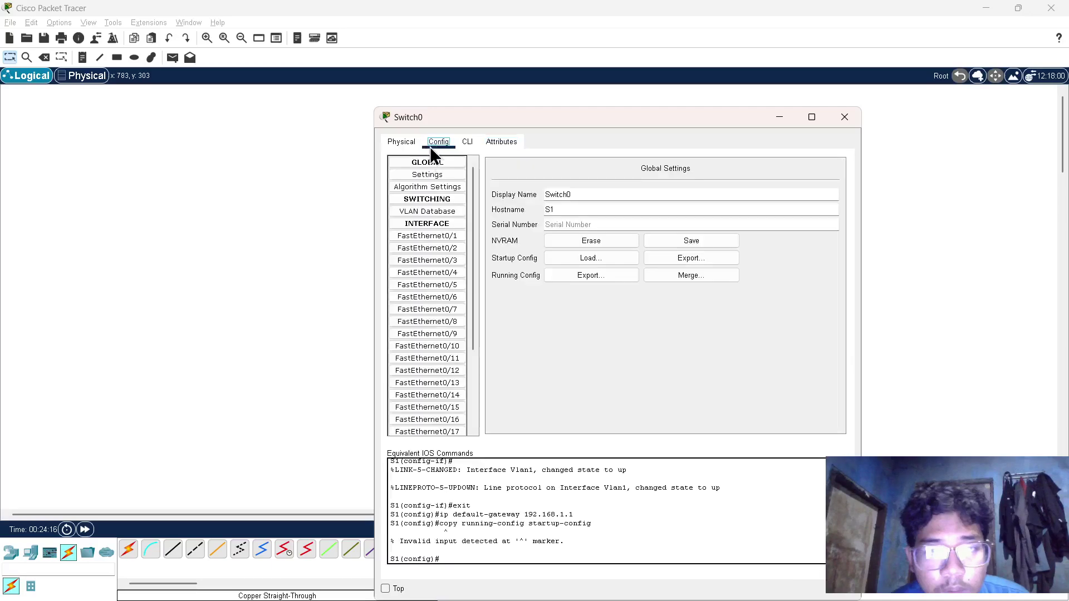
click(436, 161)
click(406, 147)
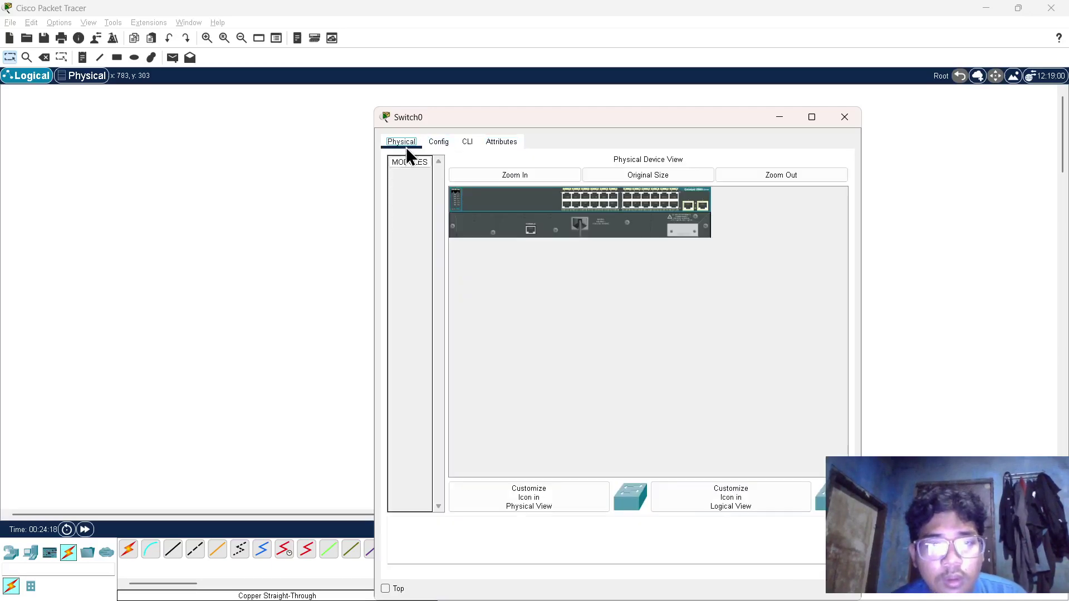
click(424, 148)
click(475, 142)
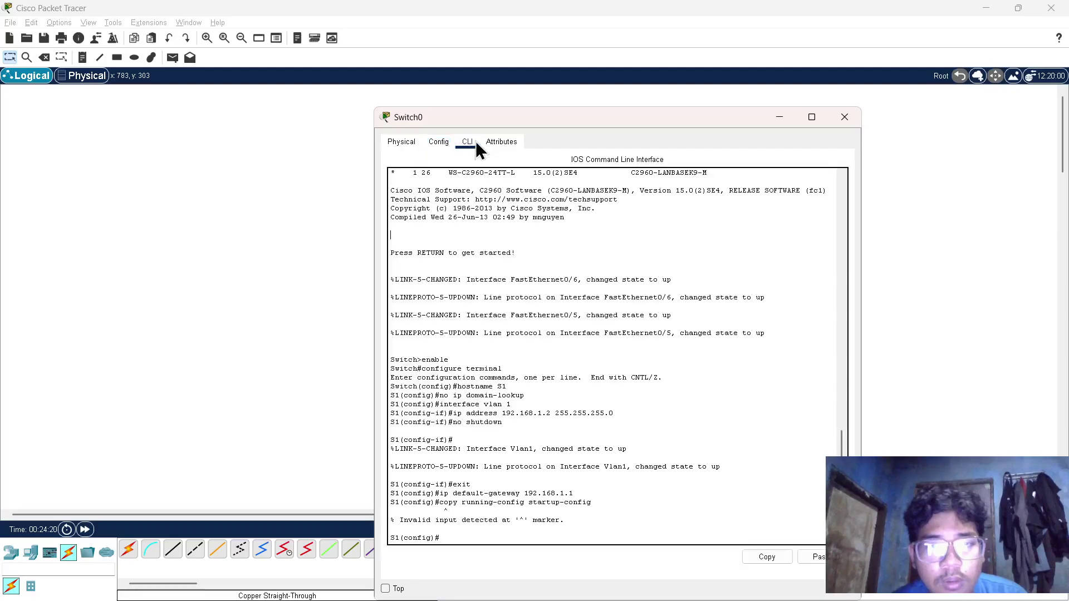
click(496, 141)
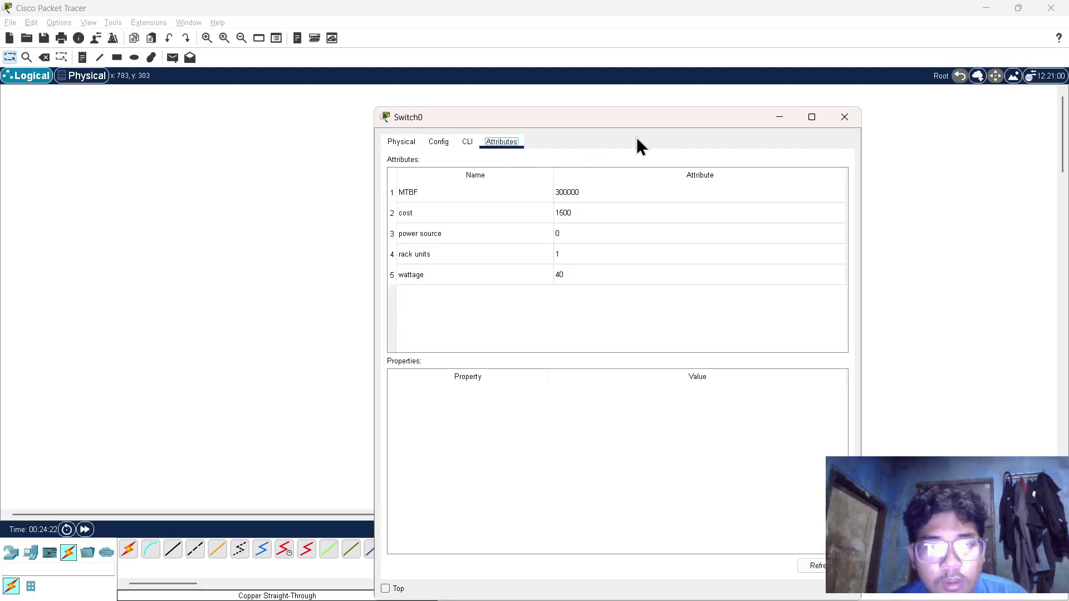
click(845, 119)
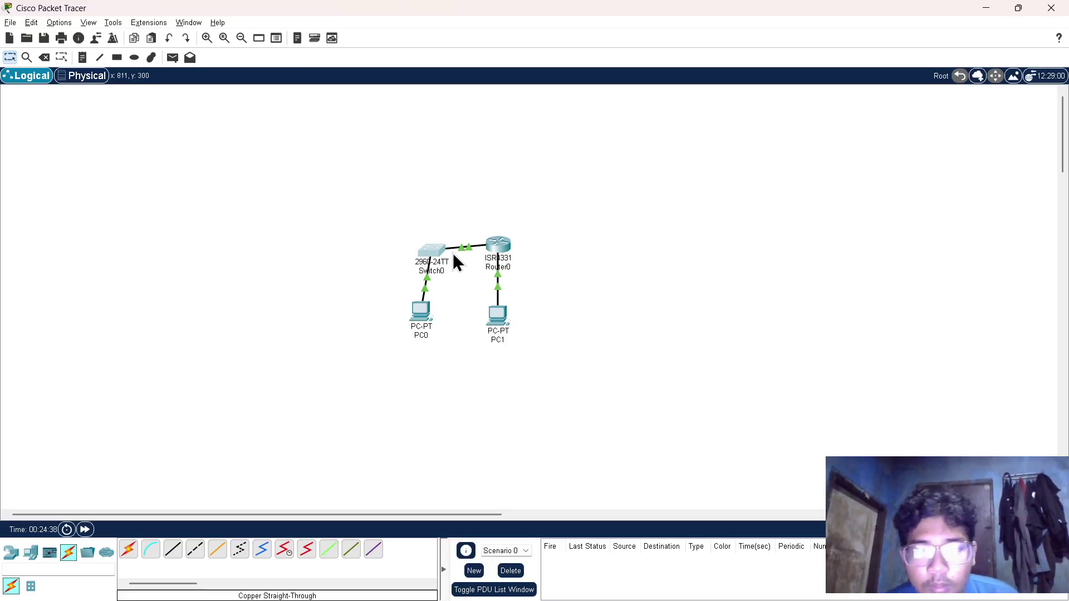
- Reopen Switch0's CLI and start typing a ping command
click(437, 262)
drag(437, 256, 467, 151)
click(466, 148)
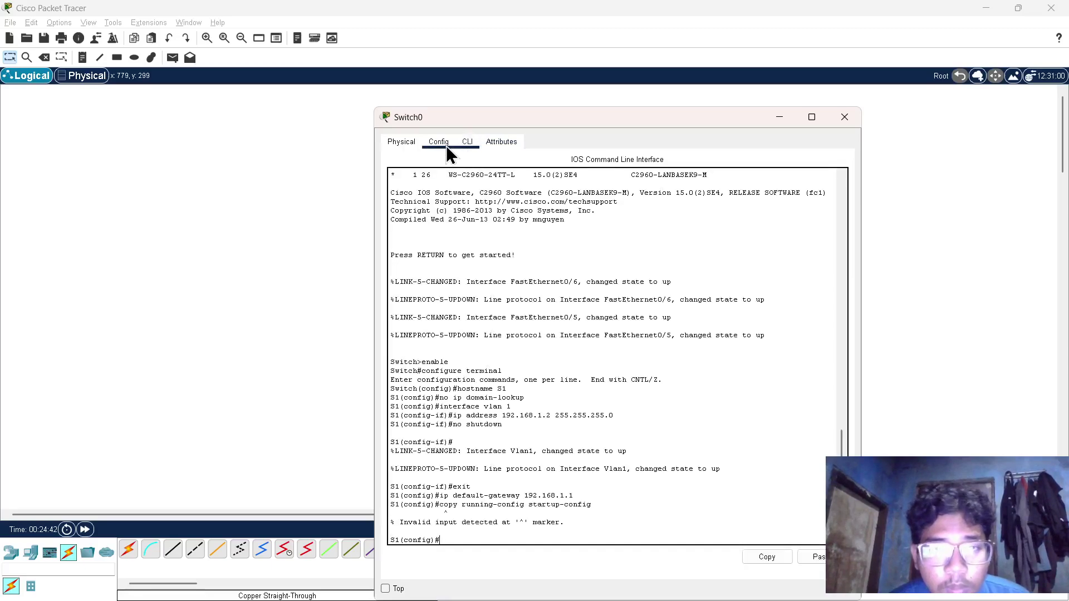
click(440, 145)
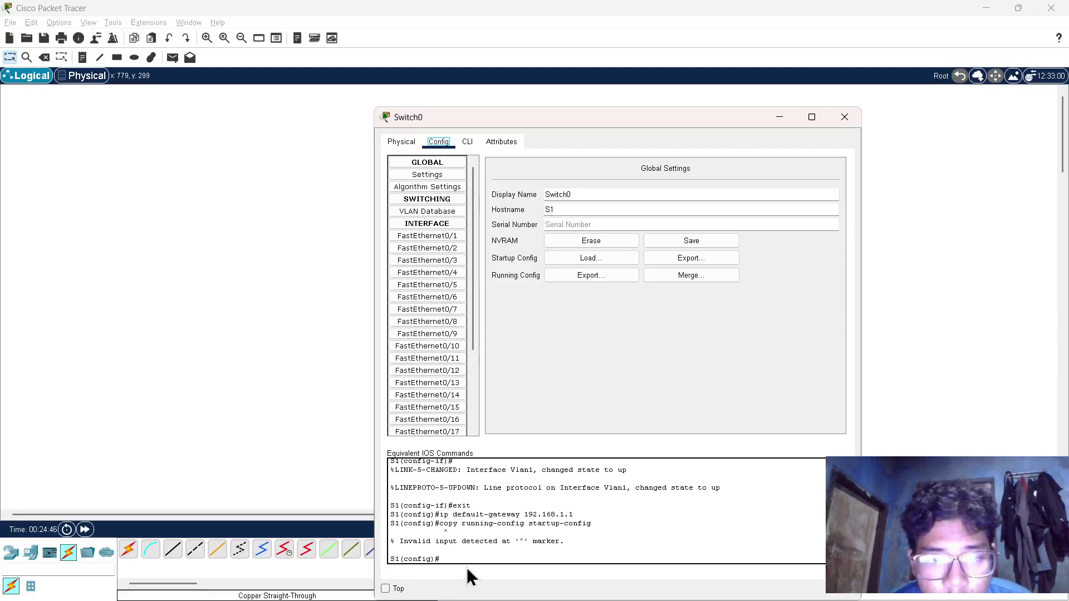
click(468, 143)
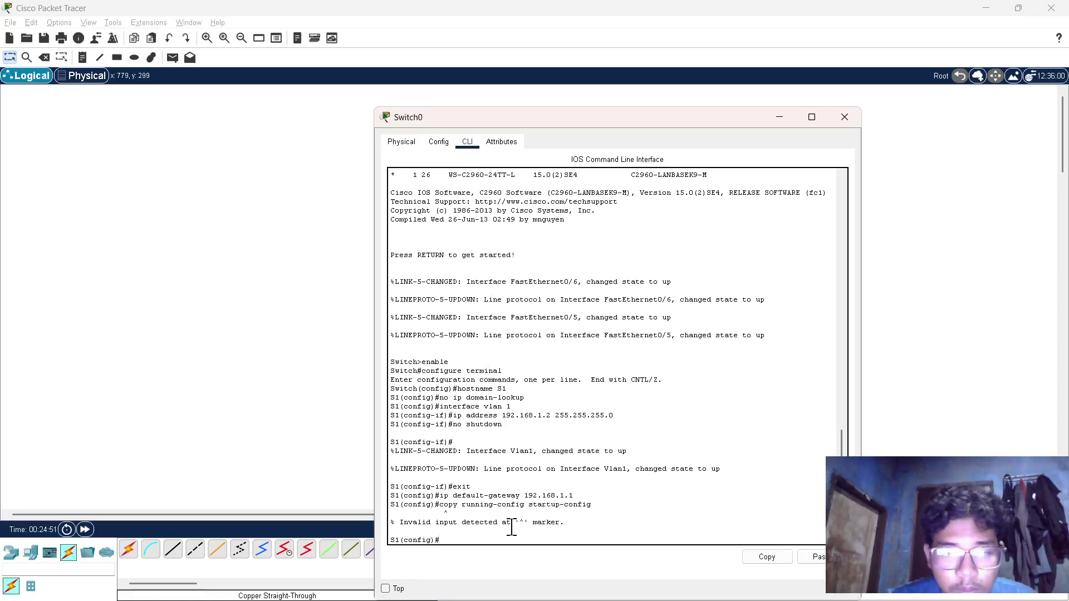
text(ping)
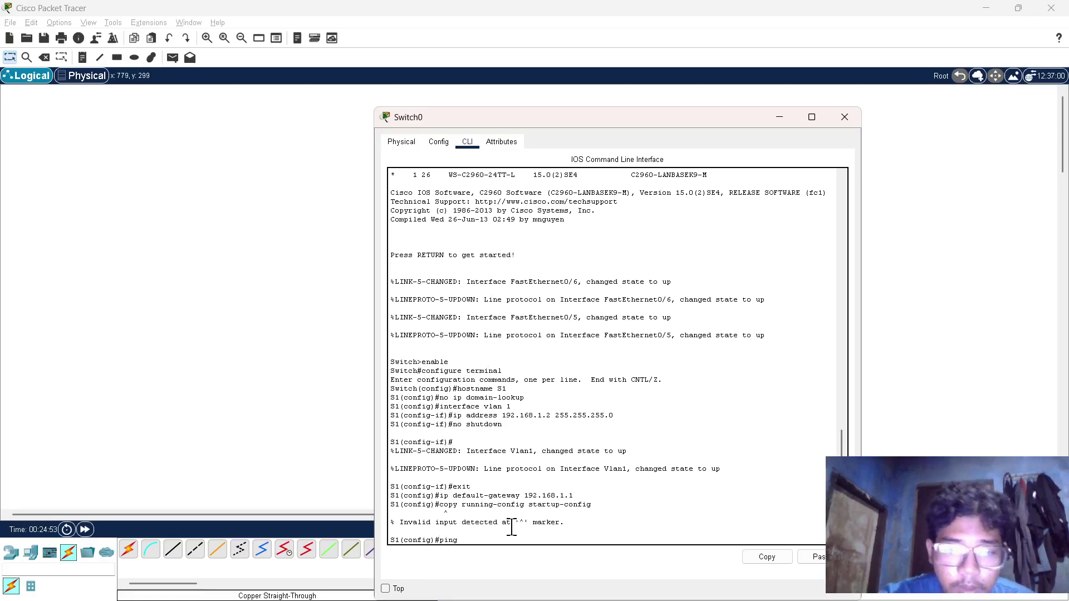
key(alt+Tab)
key(alt+Tab)
scroll(517, 282, up, 20)
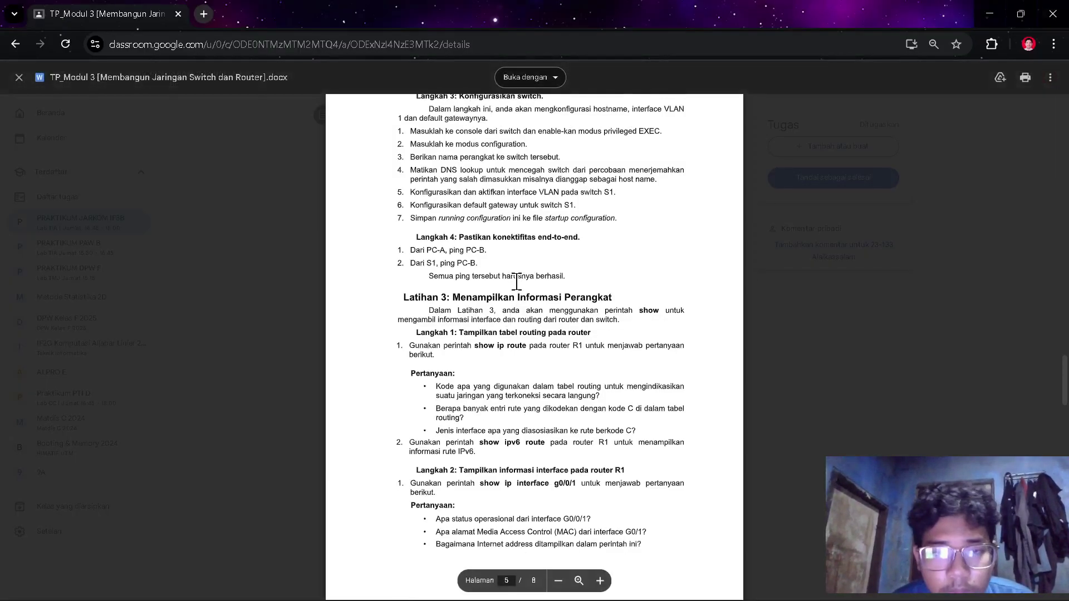
- Copy PC-B's IPv6 address 2001:db8:acad::3 from the addressing table and ping it from S1
scroll(517, 282, up, 2)
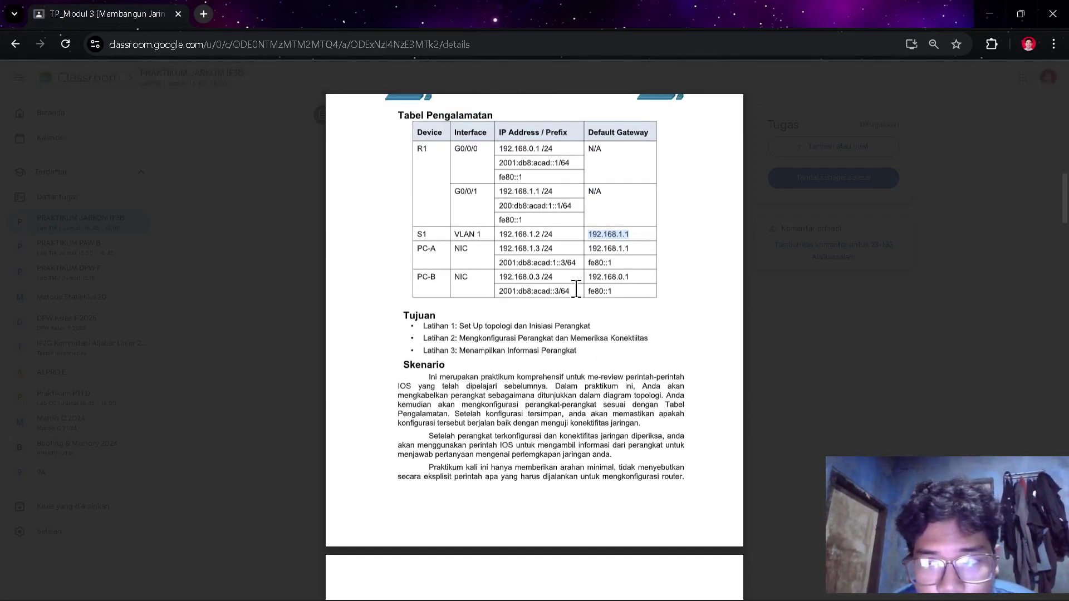
drag(500, 291, 570, 290)
key(ctrl+c)
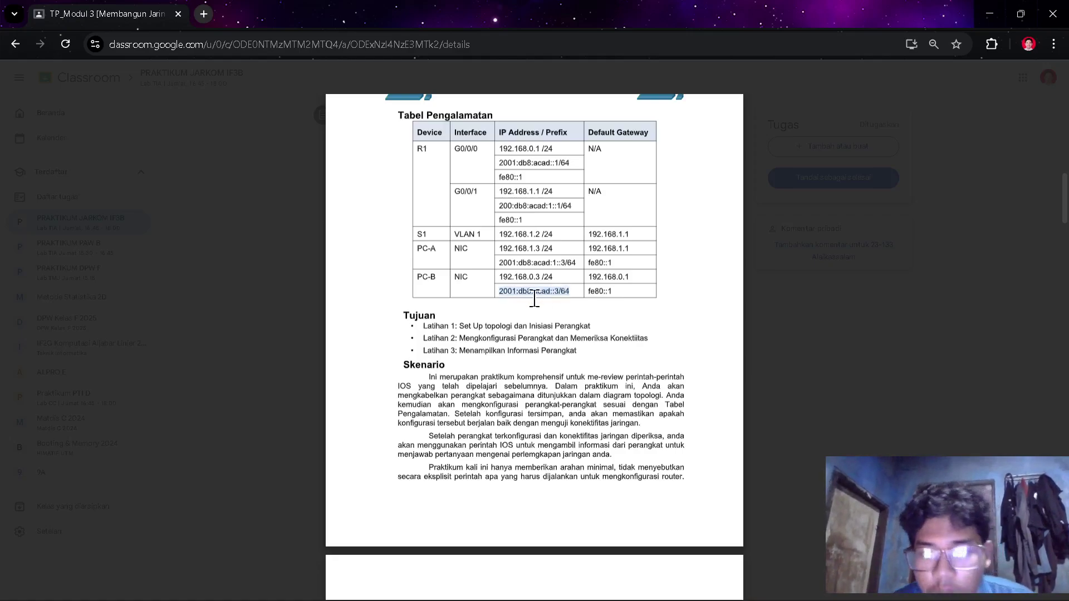
key(alt+Tab)
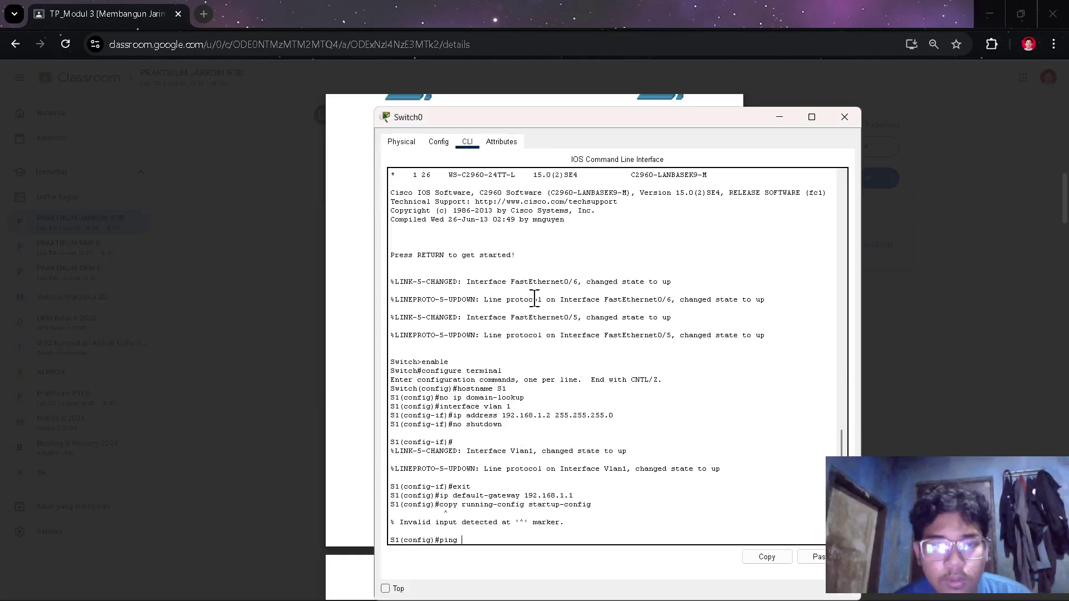
right_click(529, 488)
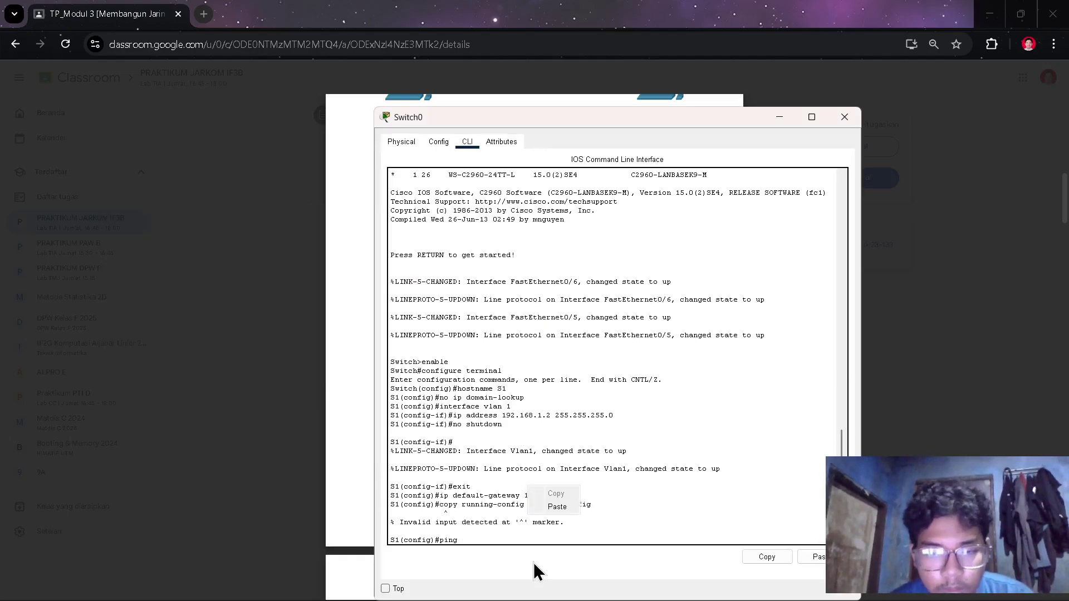
click(557, 507)
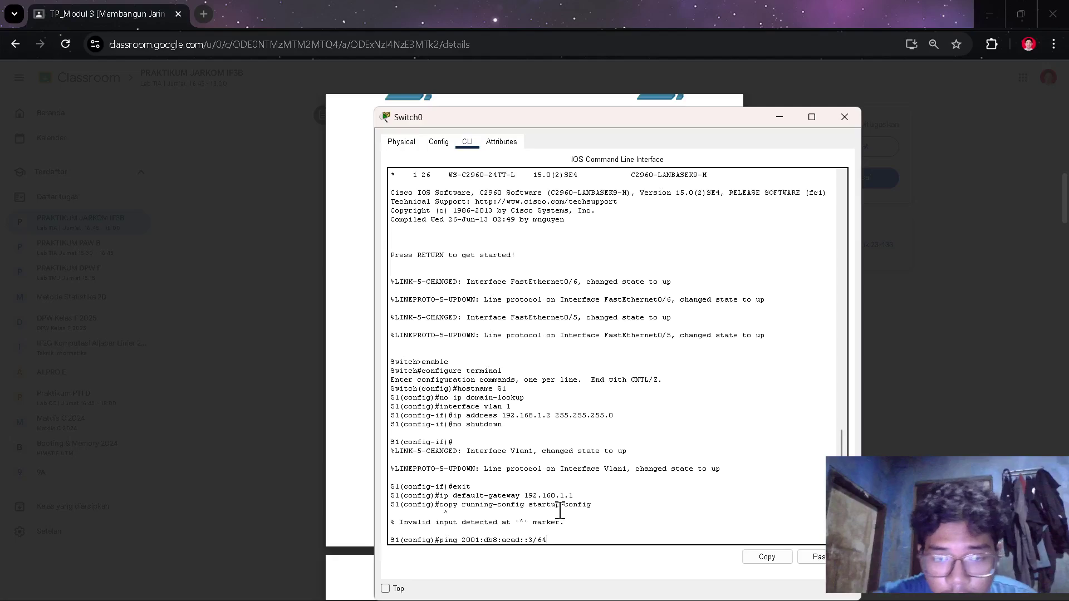
key(Return)
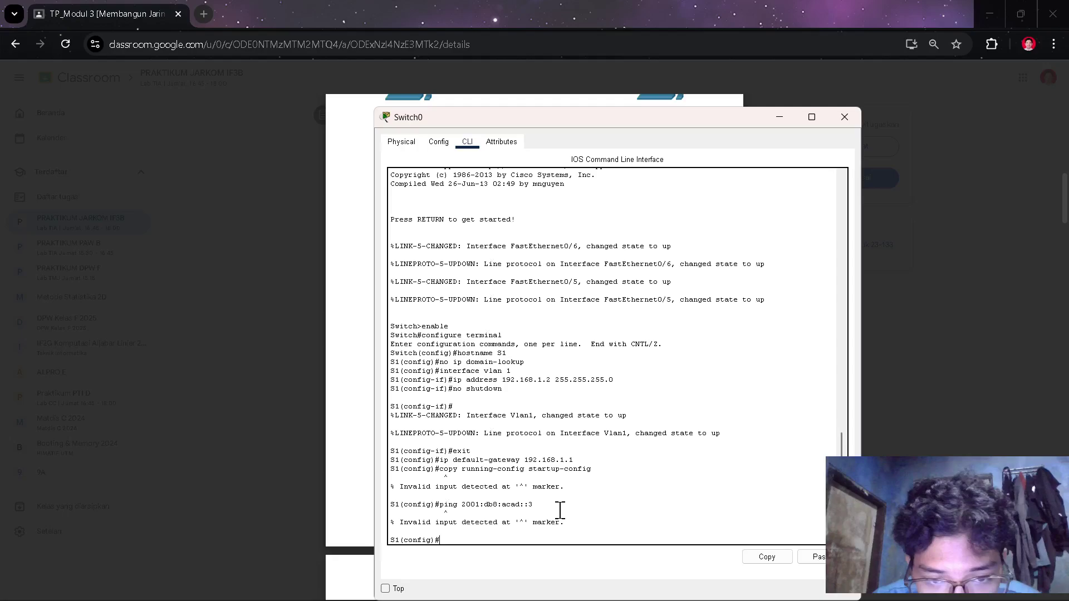
- Cycle S1 through end, configure terminal and exit to land in privileged mode
text(end)
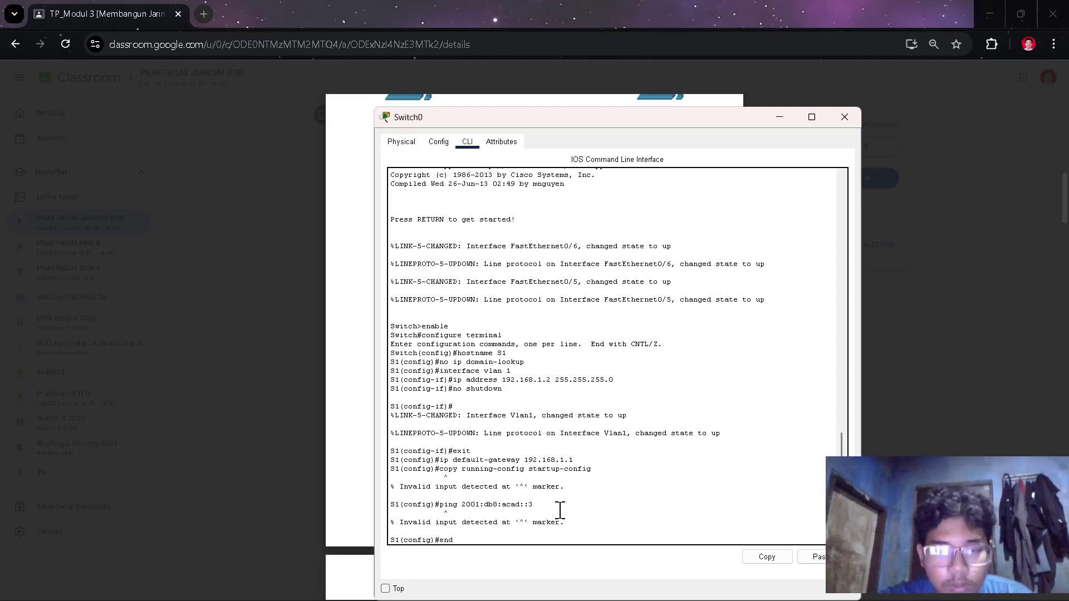
key(Return)
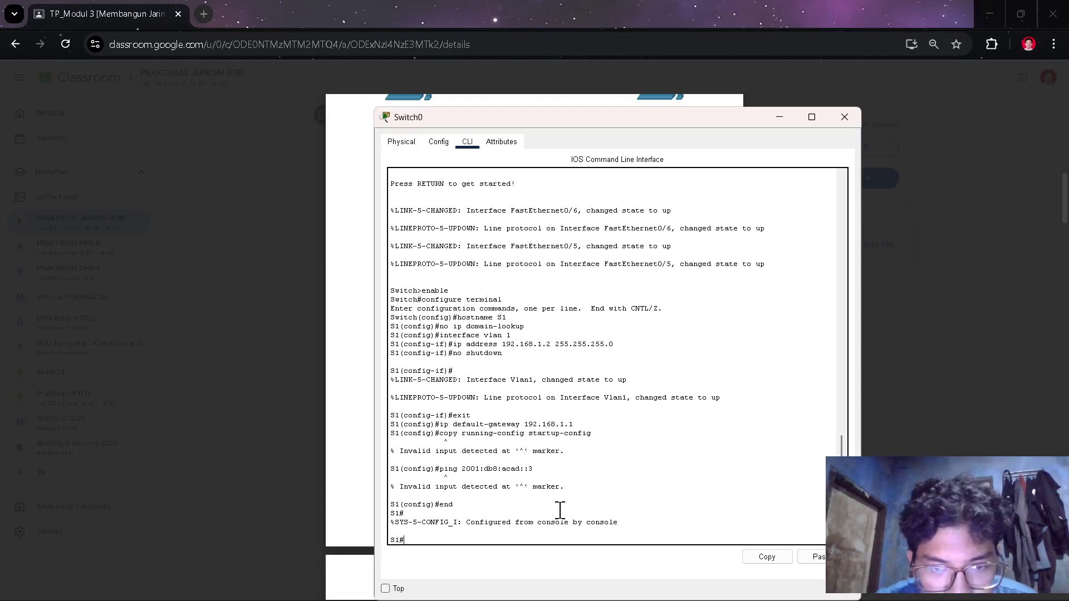
text(configure terminal)
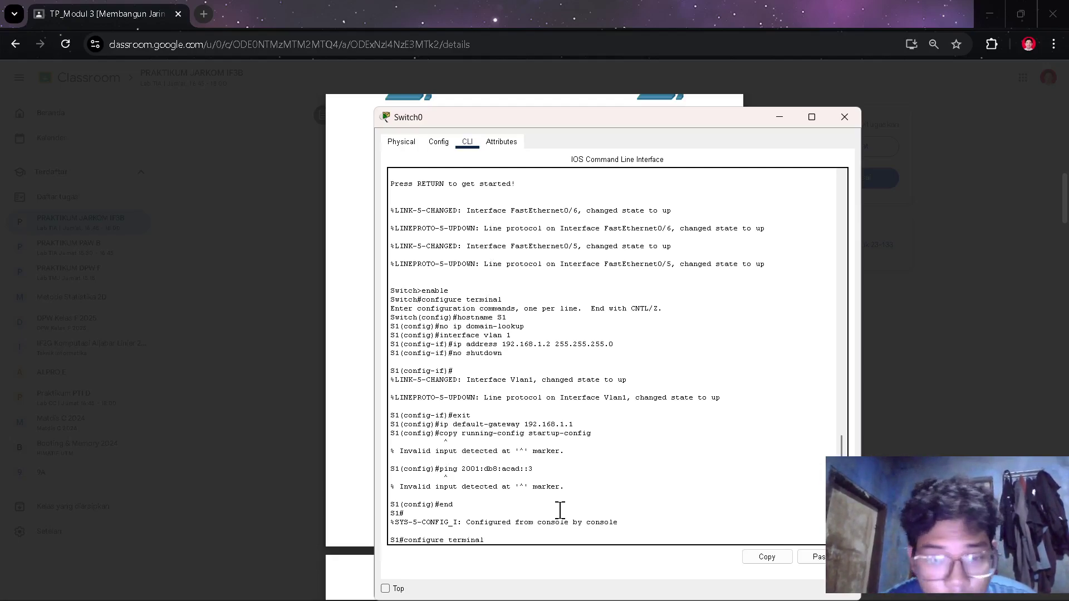
key(Return)
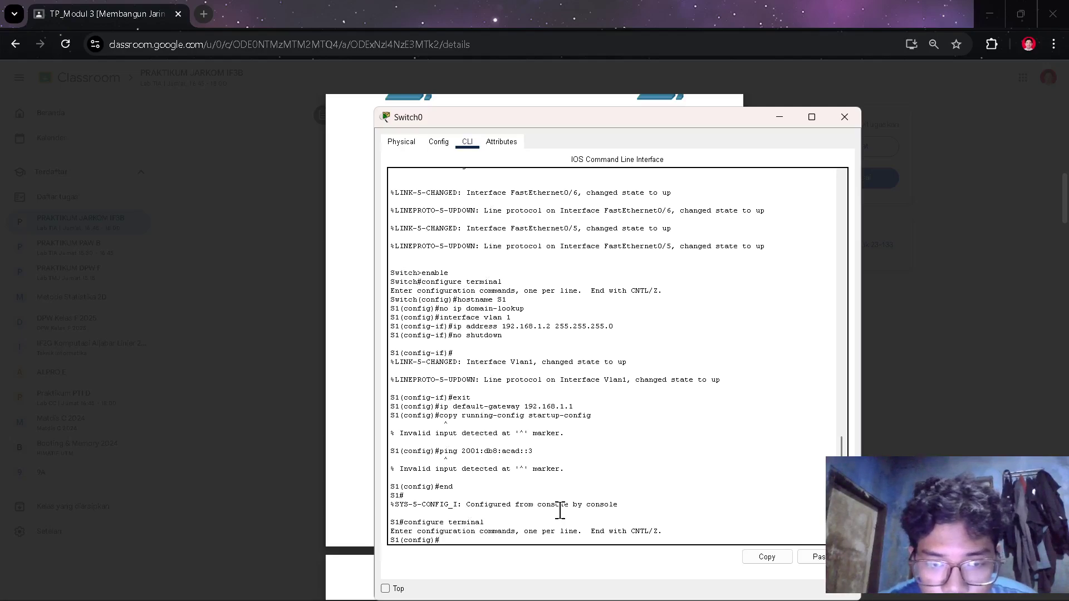
text(exit)
key(Return)
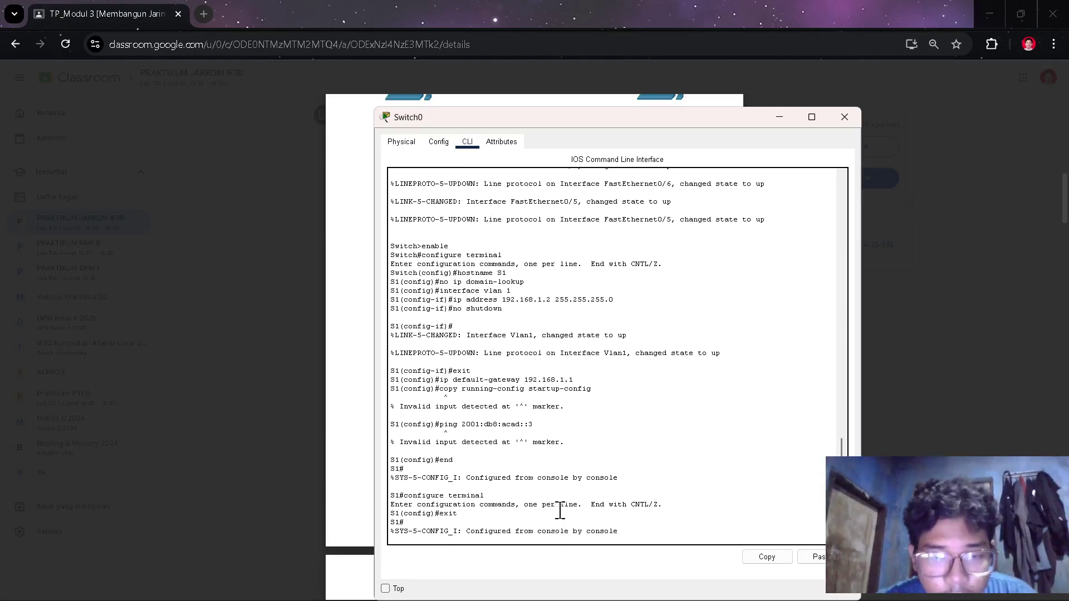
key(Up)
key(Up)
key(Up)
key(Down)
key(Down)
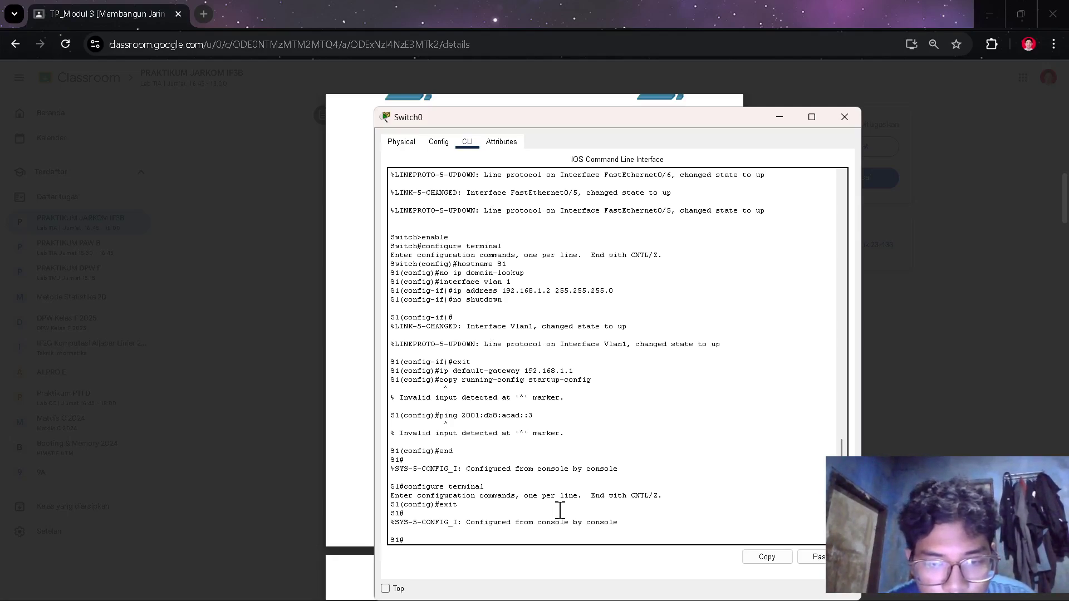
- Ping PC-B's IPv6 address again from privileged mode and close Switch0
text(ping)
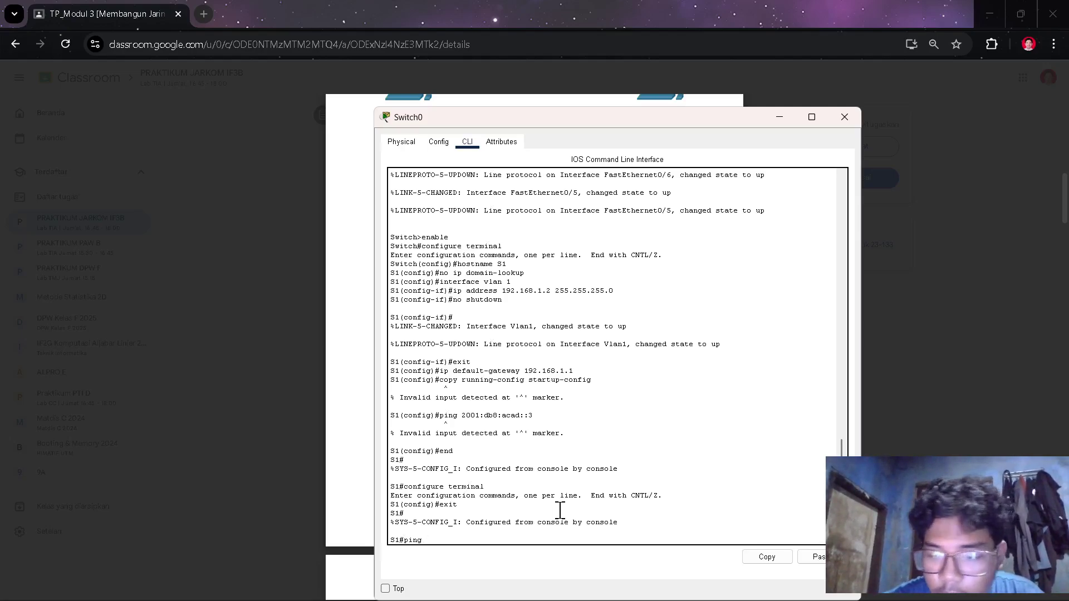
right_click(560, 512)
click(576, 537)
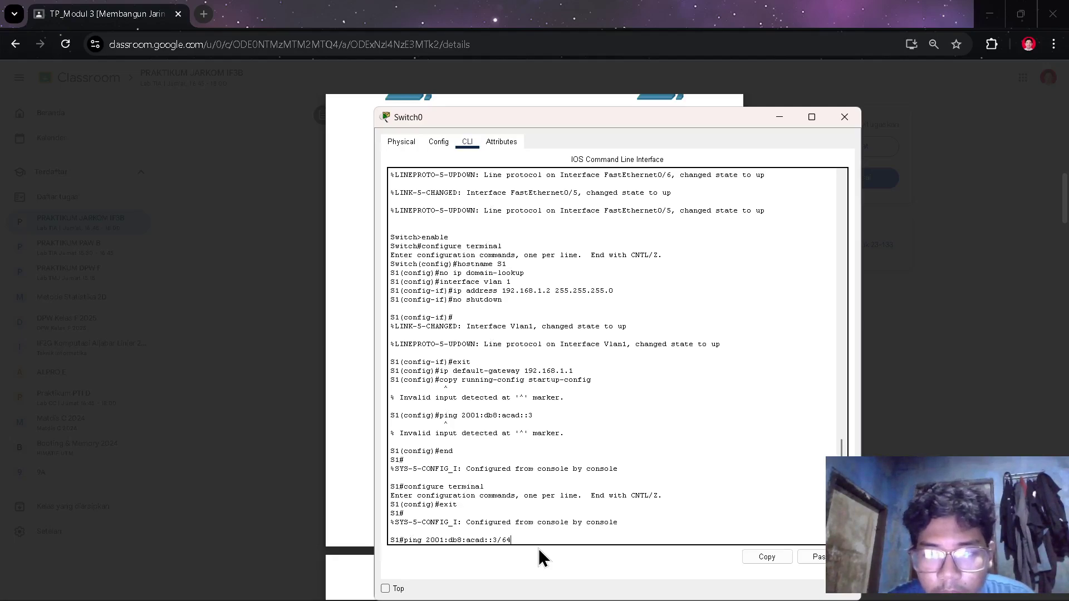
key(Return)
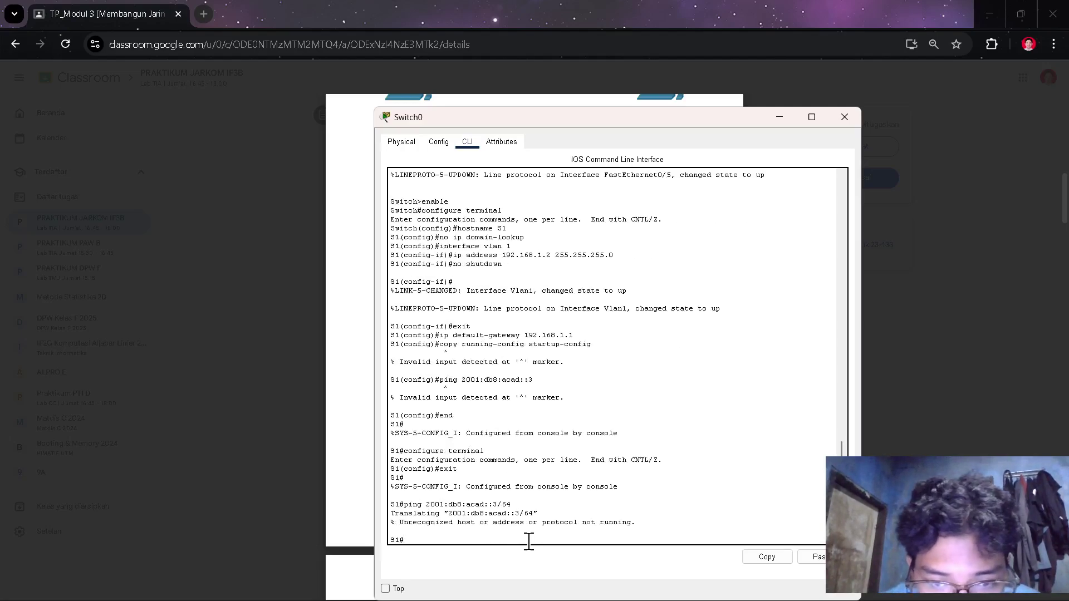
click(844, 117)
- Scroll the handout to Langkah 3 on page 6, then bring up Router0's CLI
key(alt+Tab)
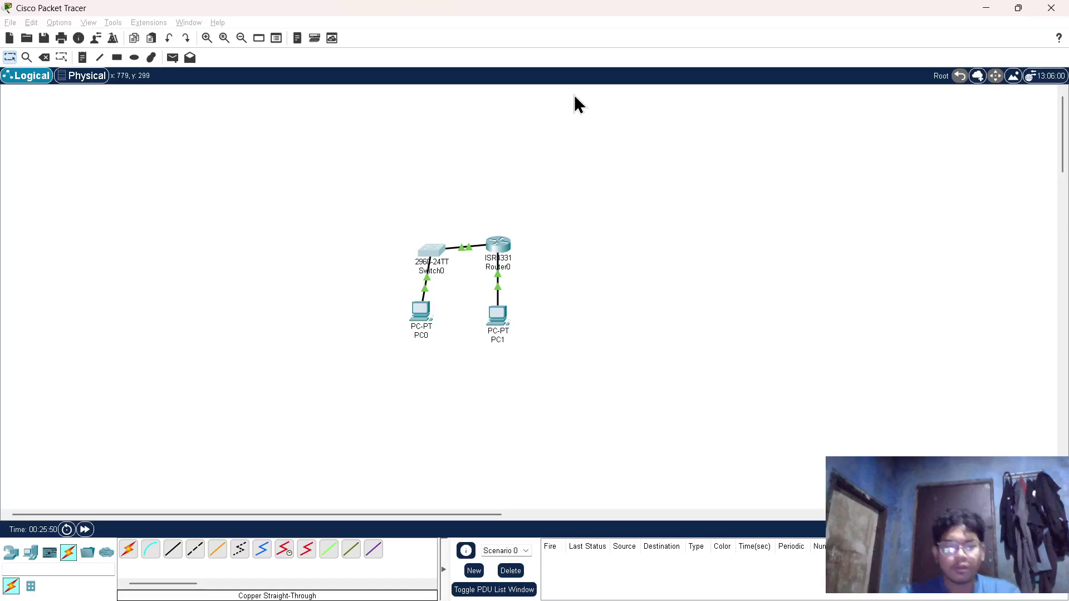
key(alt+Tab)
key(Tab)
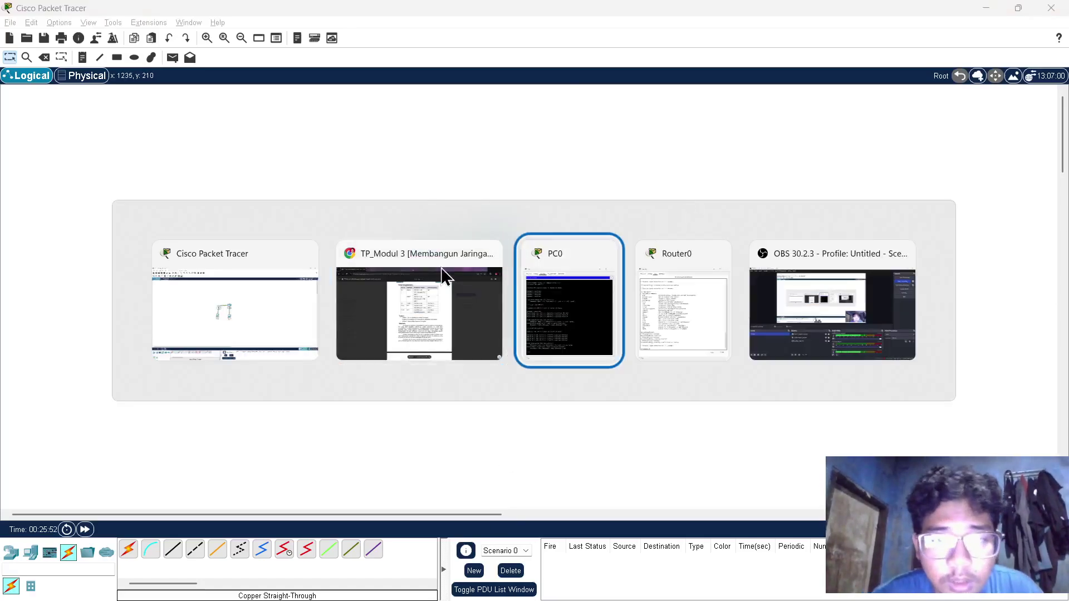
click(402, 293)
scroll(562, 512, down, 20)
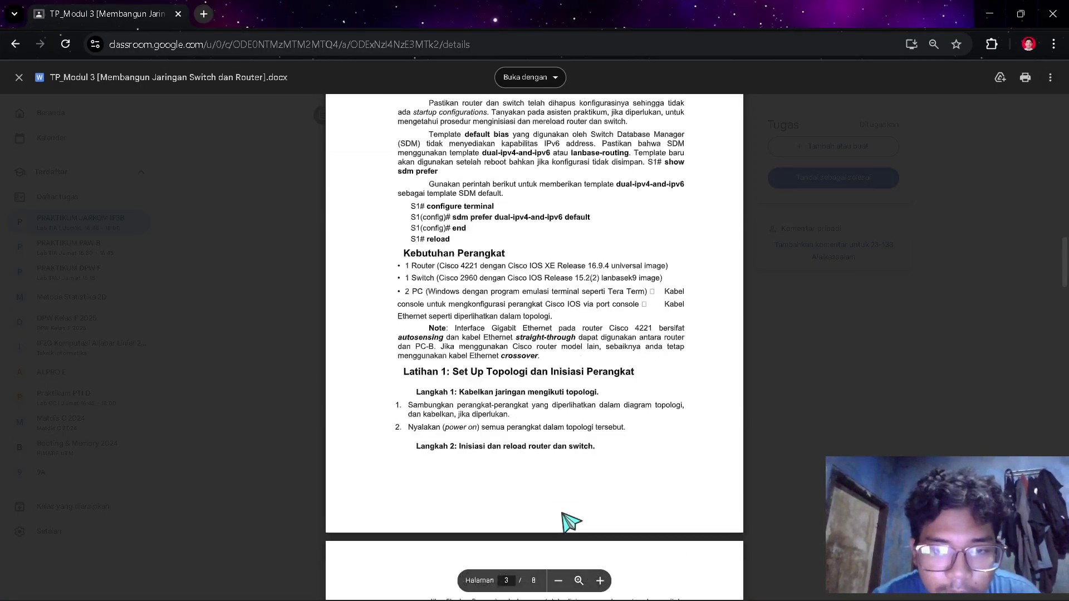
scroll(562, 512, down, 3)
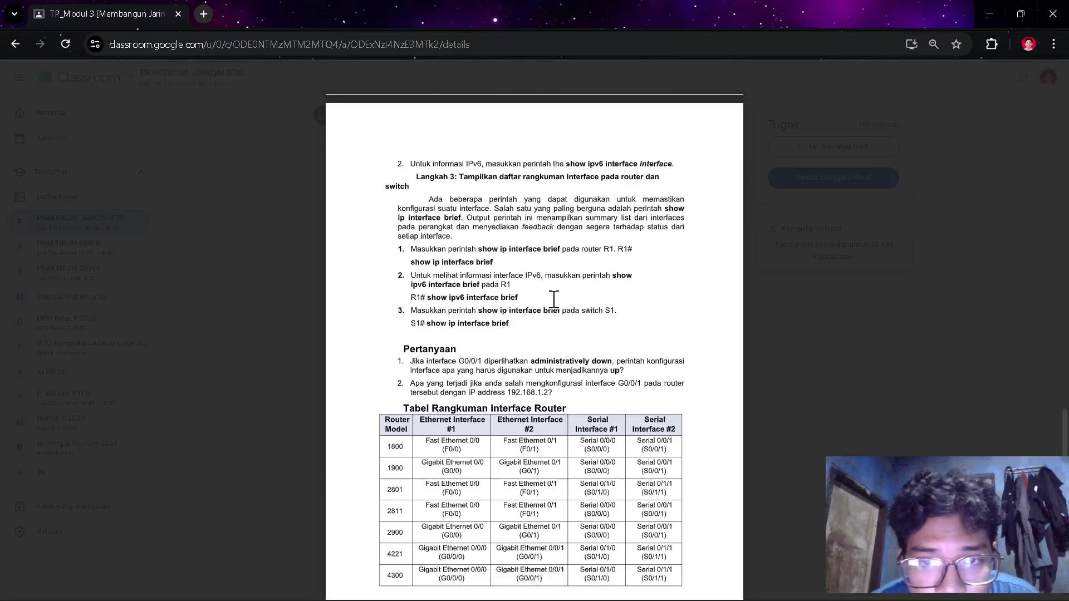
key(alt+Tab)
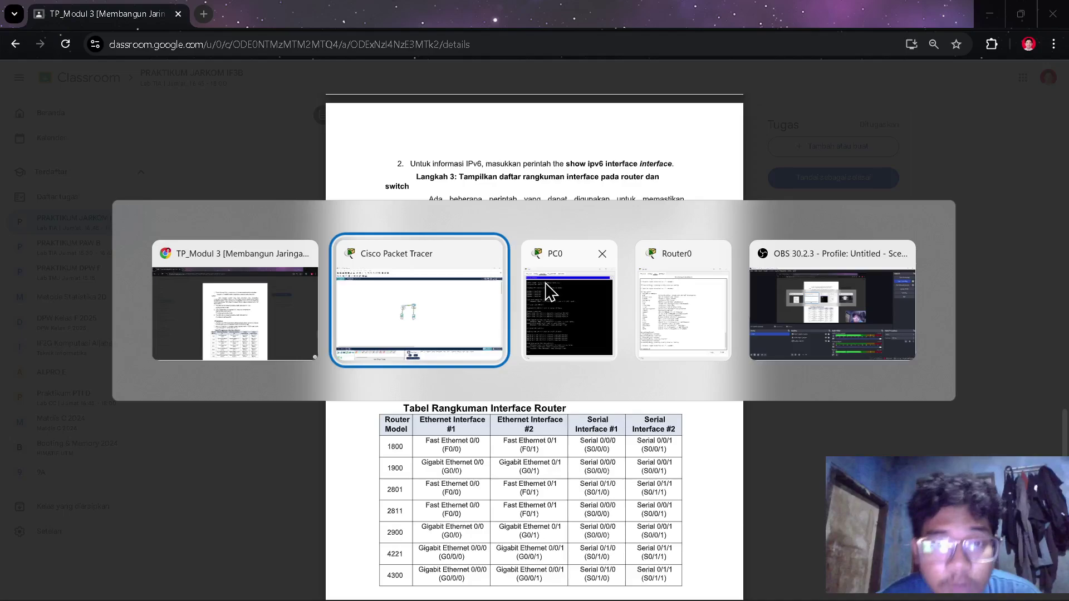
click(500, 250)
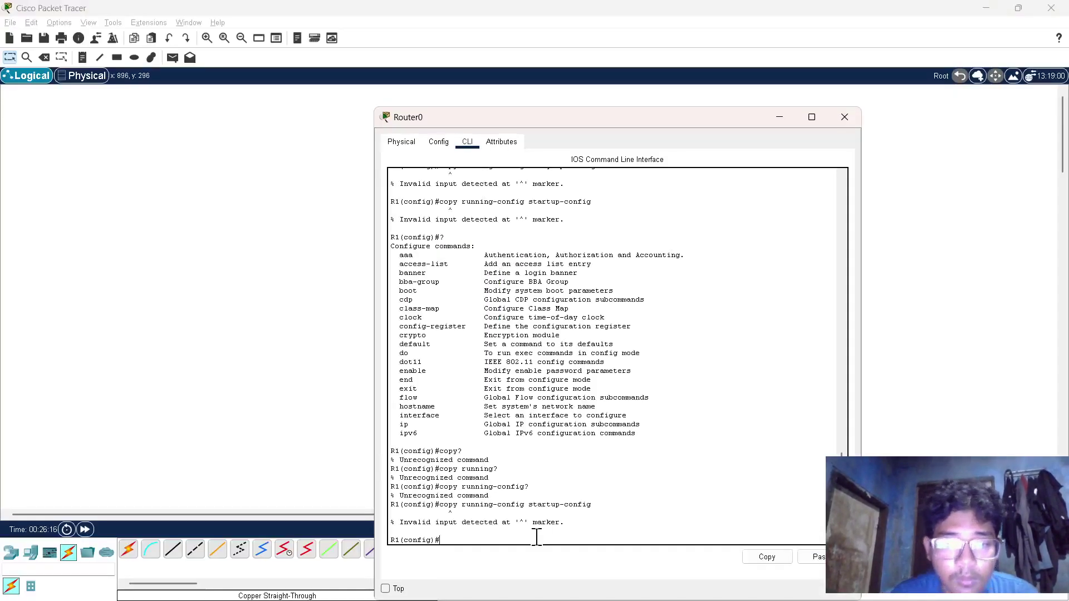
- Exit R1's configuration mode back to the R1# prompt and return to the lab handout
text(eix)
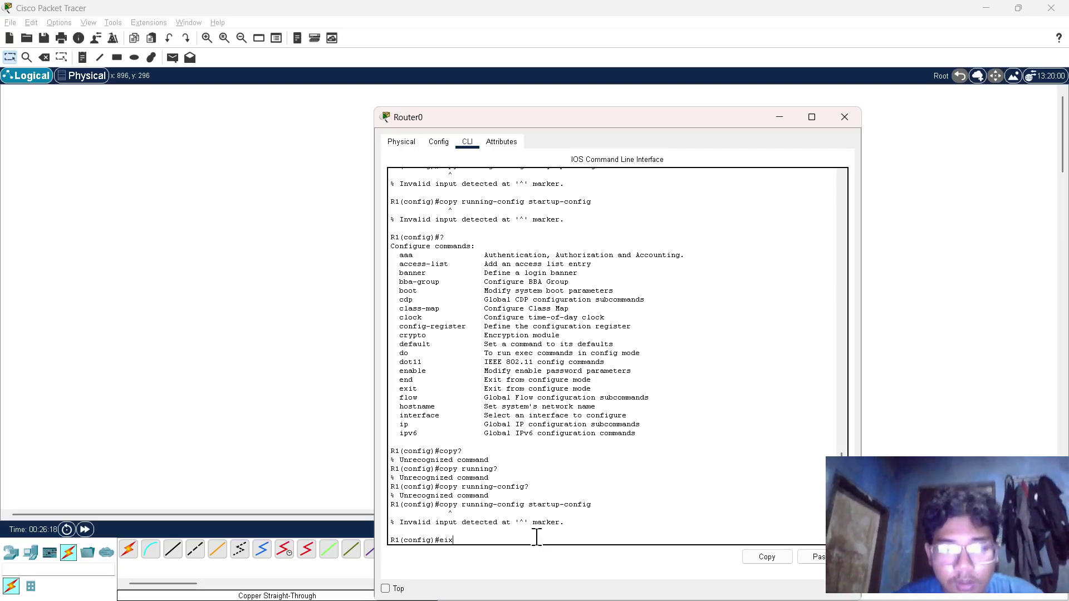
key(BackSpace)
key(BackSpace)
text(xit)
key(Return)
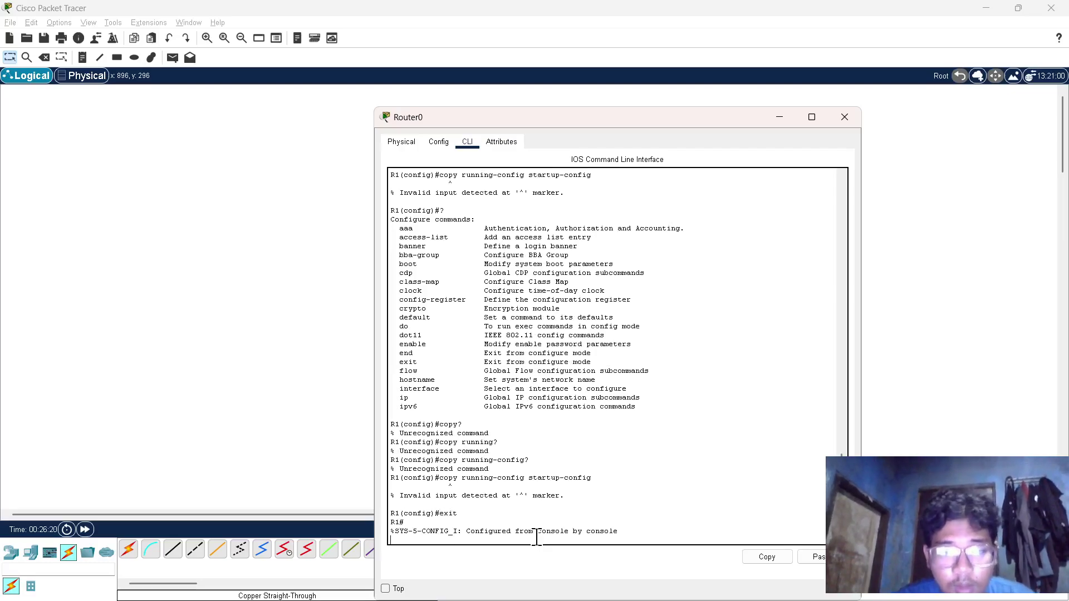
key(Return)
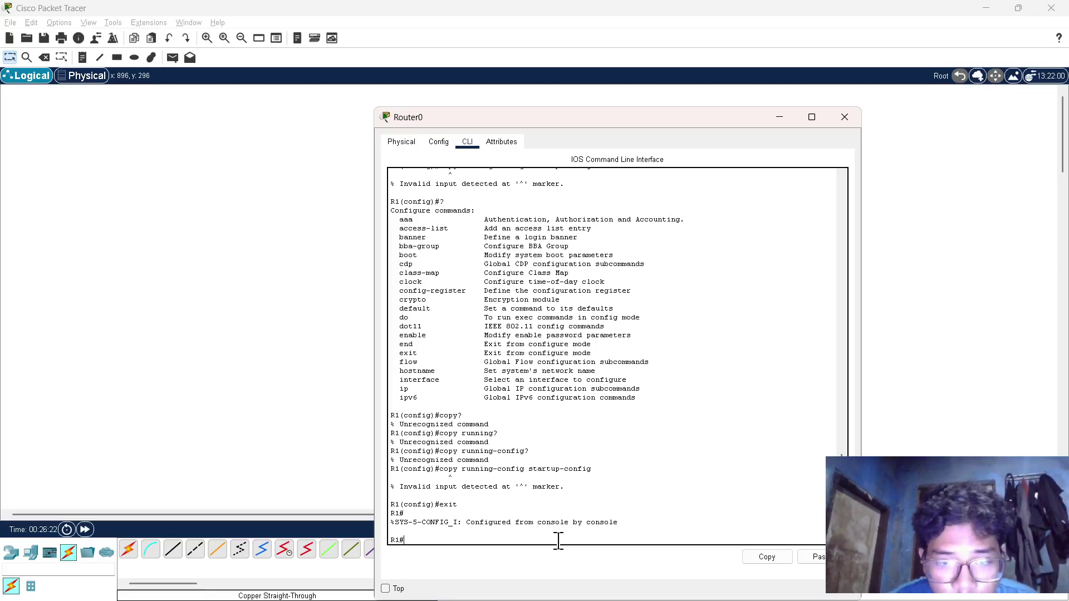
key(alt+Tab)
key(alt+Tab)
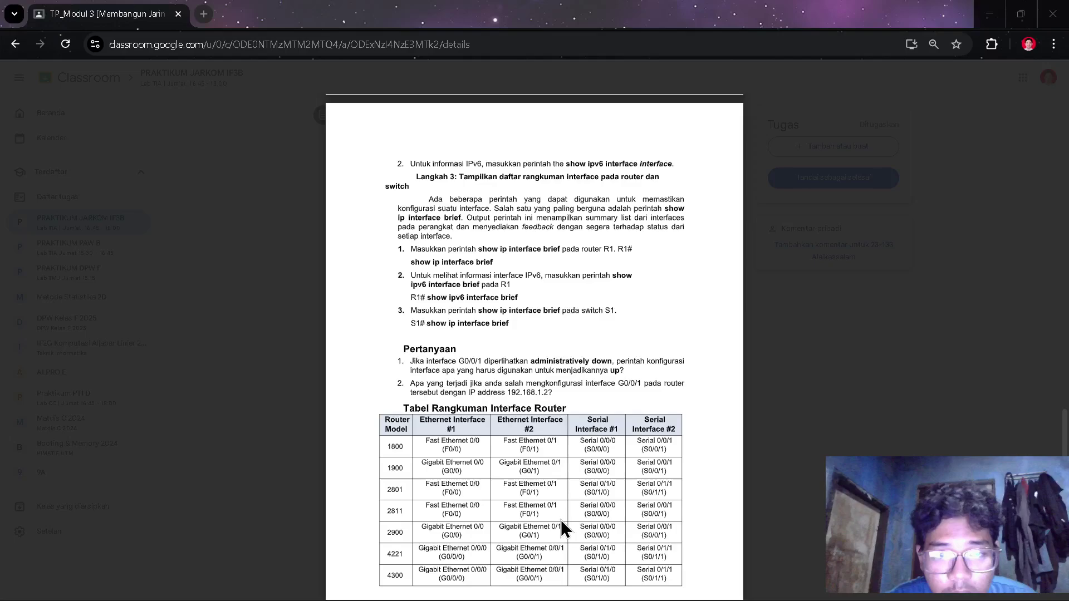
- Check Langkah 3's interface-summary commands in the handout, then bring Router0's CLI to the front
scroll(563, 440, down, 3)
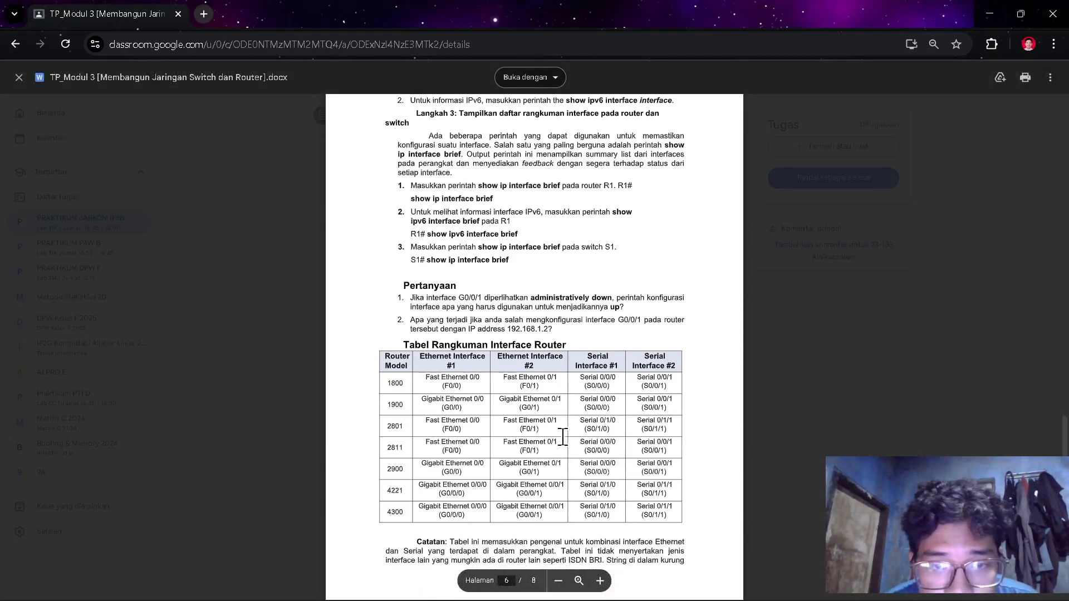
scroll(563, 437, up, 3)
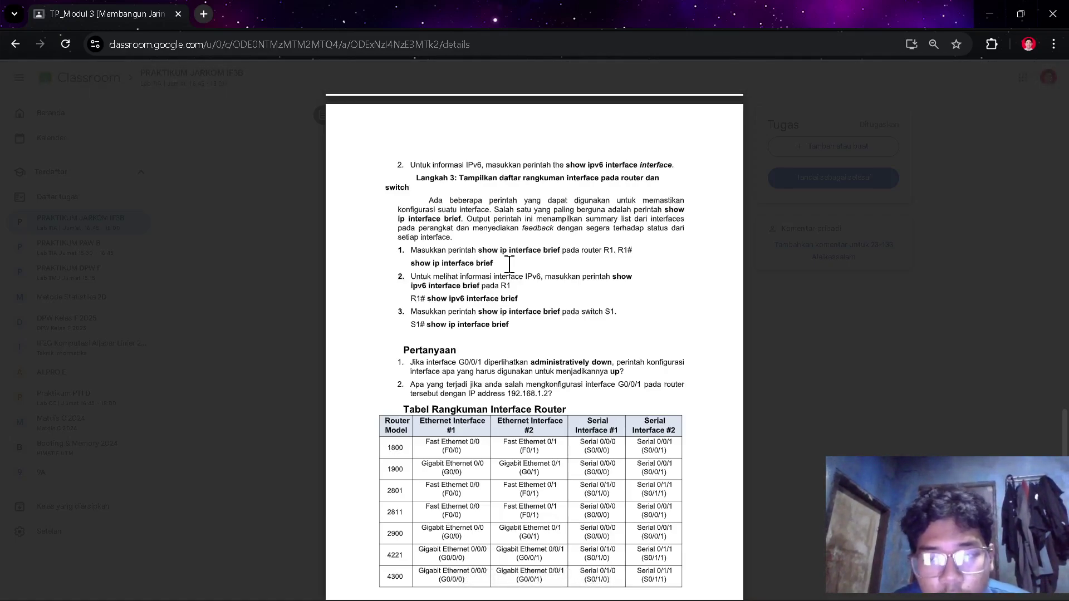
key(alt+Tab)
key(alt+Tab)
key(Tab)
key(Tab)
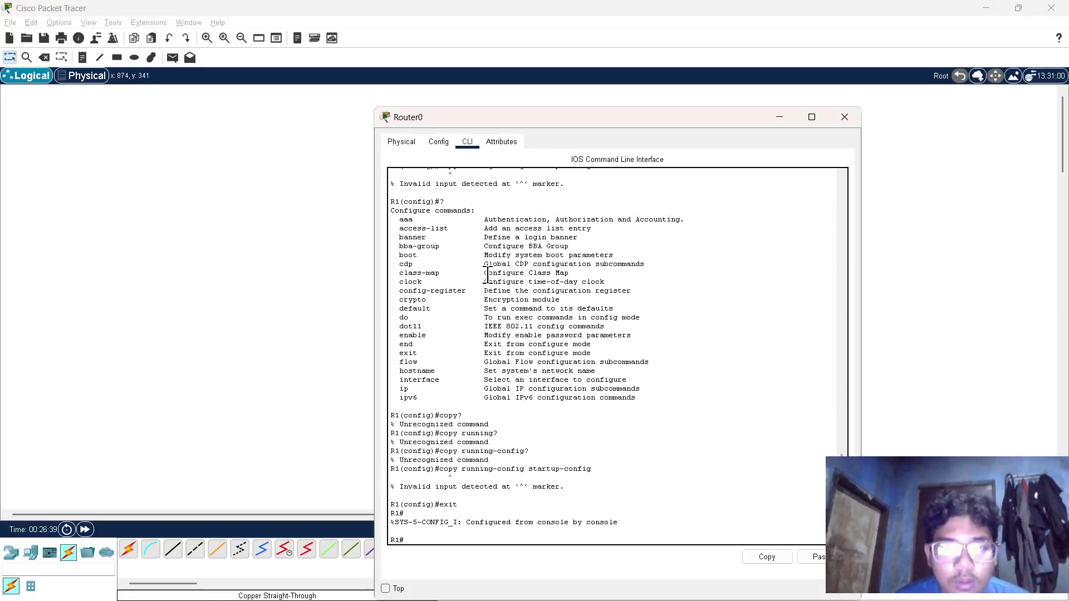
key(alt+Tab)
key(alt+Tab)
key(Tab)
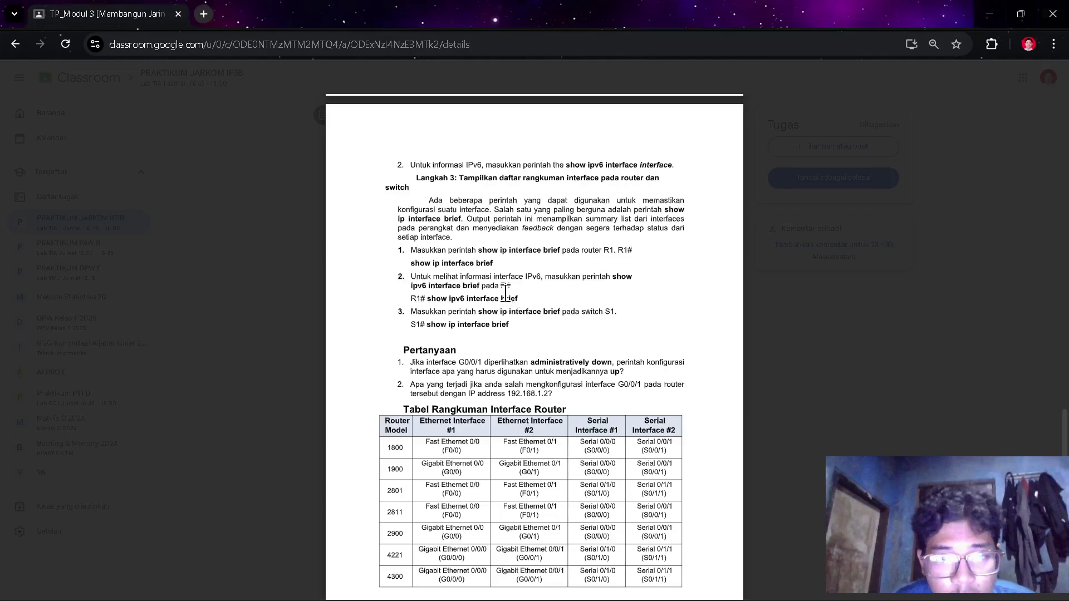
key(alt+Tab)
key(Tab)
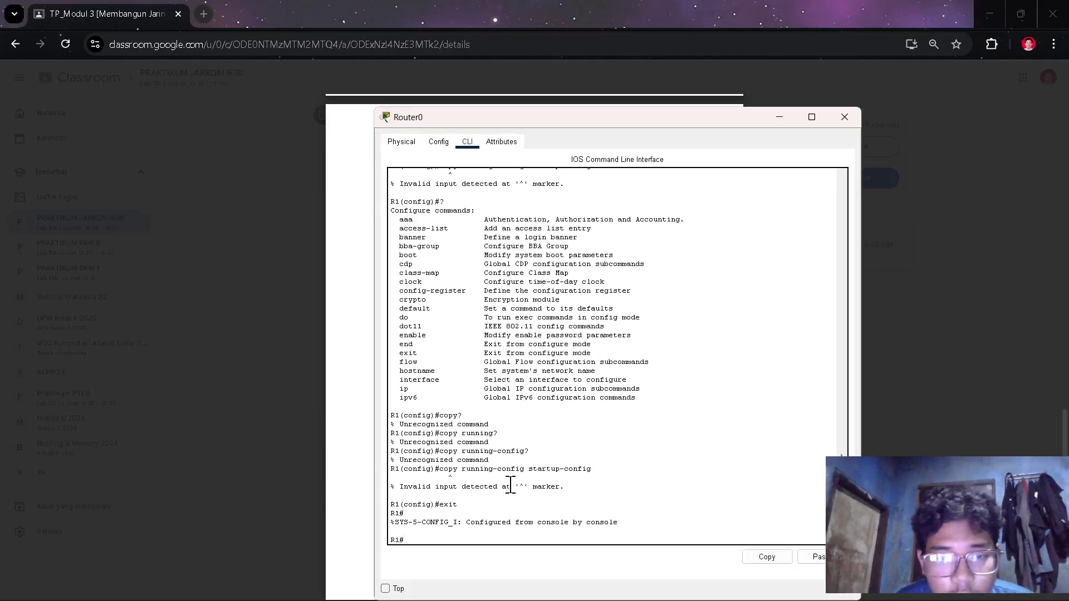
- Run 'show ip interface brief' on R1, confirming G0/0/0 192.168.0.1 and G0/0/1 192.168.1.1 up
text(sw)
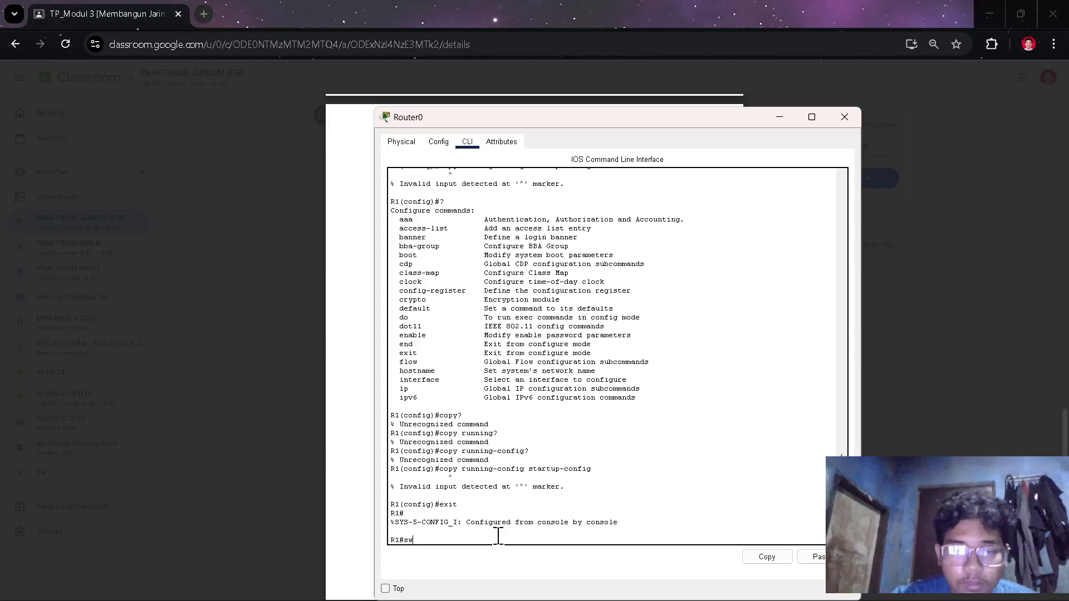
key(BackSpace)
text(how ip interfa)
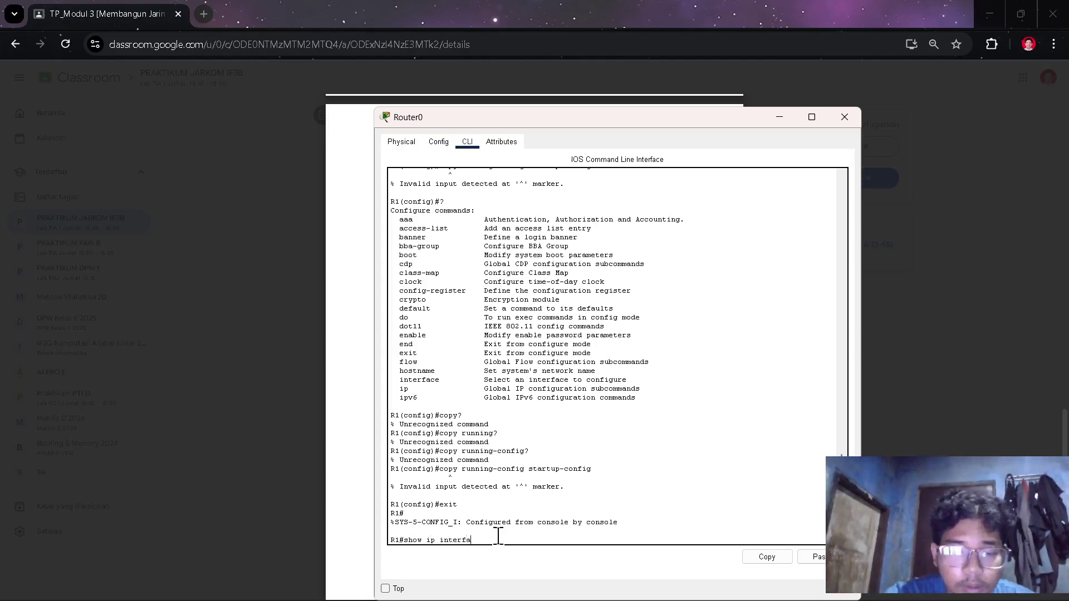
text(ce bri)
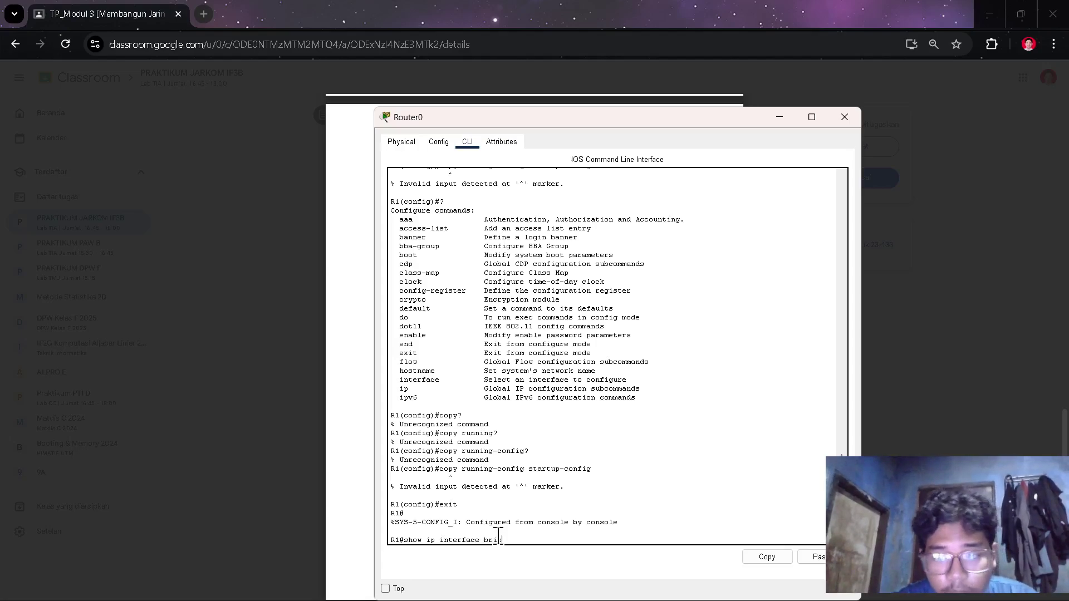
text(ef)
key(Return)
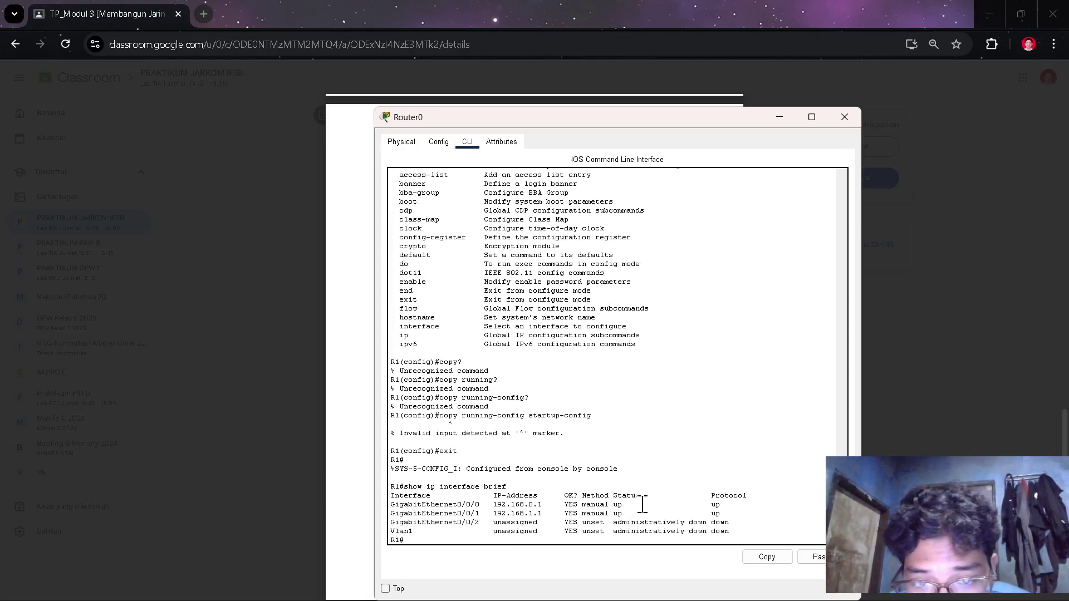
key(alt+Tab)
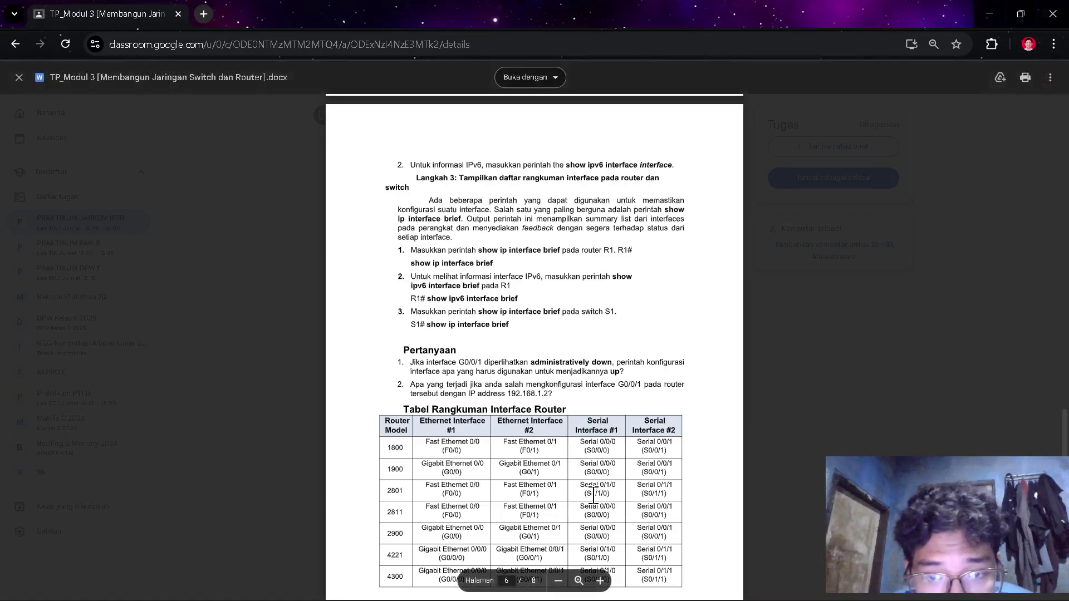
scroll(589, 497, down, 1)
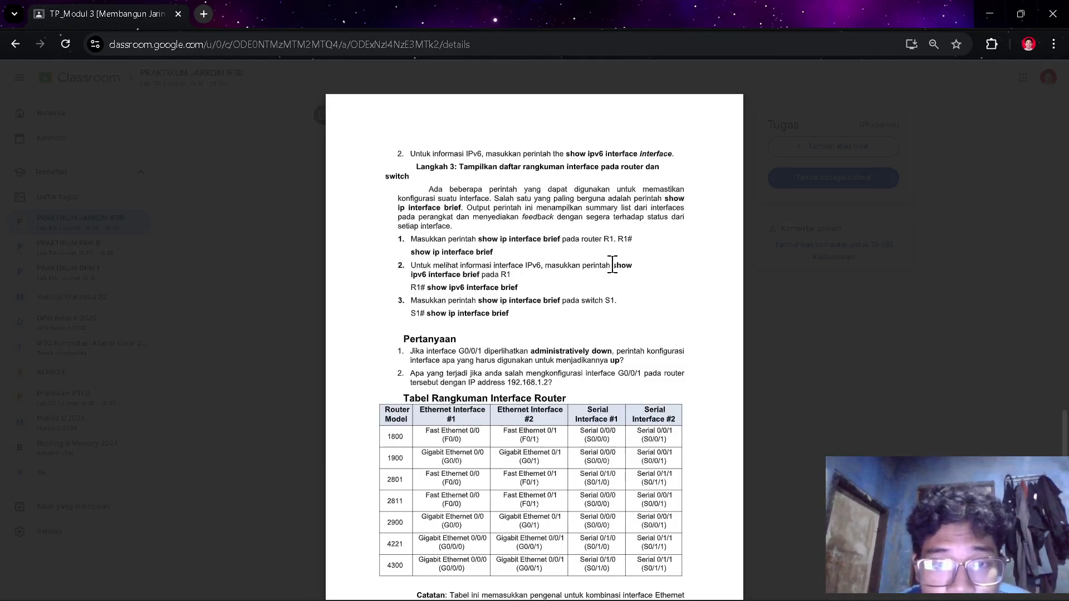
- Copy 'ipv6 interface brief' from the handout and paste it into R1's console
drag(613, 265, 468, 281)
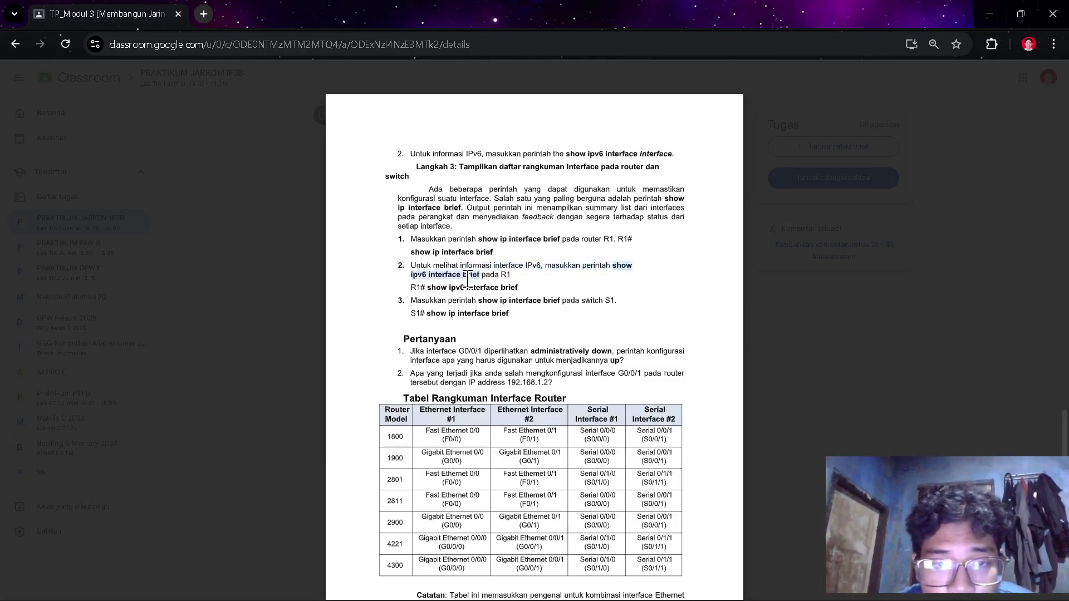
key(alt+Tab)
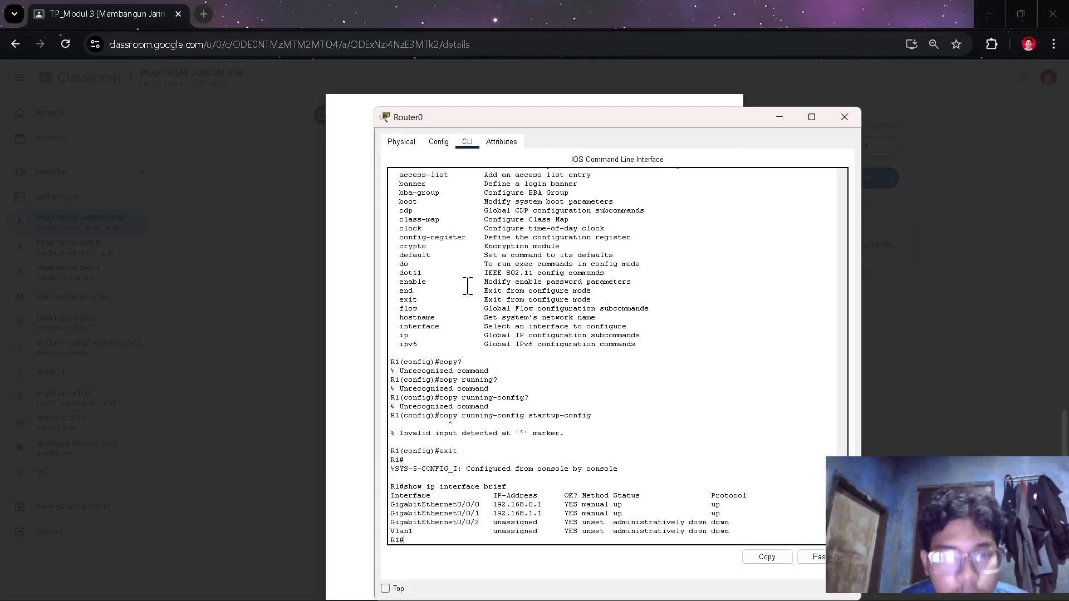
right_click(506, 506)
click(535, 525)
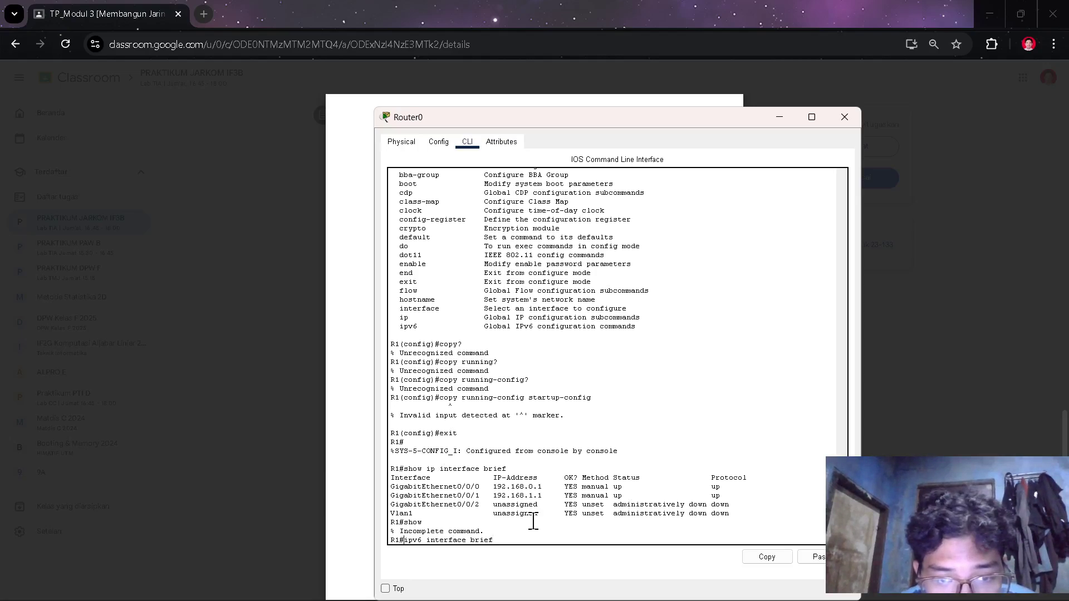
- Prefix the pasted command with 'show' and run it, listing G0/0/0 and G0/0/1 up/up with FE80::1
key(alt+Tab)
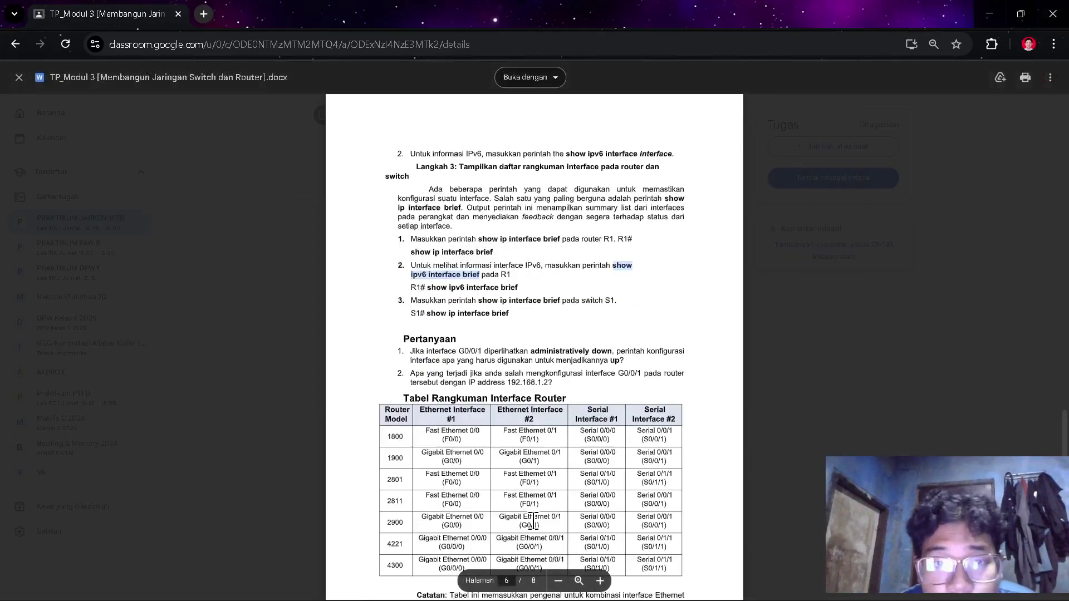
key(alt+Tab)
key(Home)
text(show)
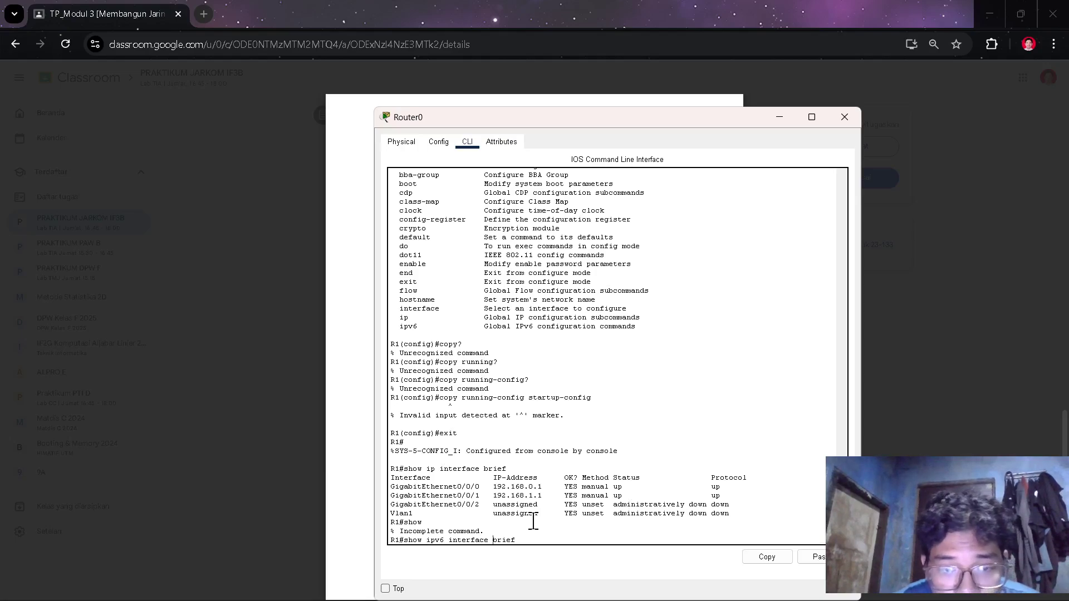
key(Return)
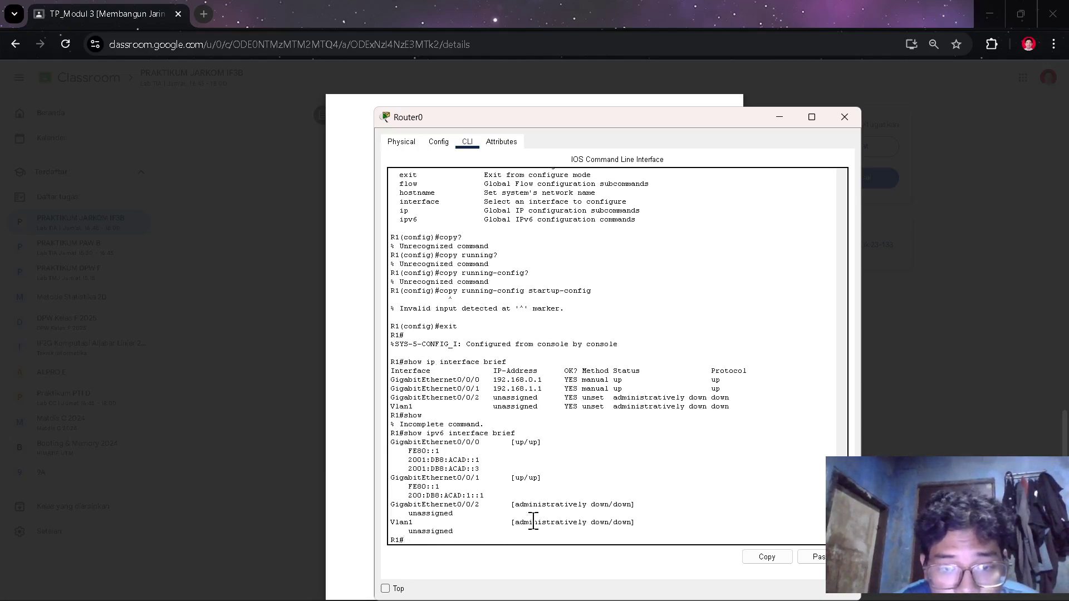
key(alt+Tab)
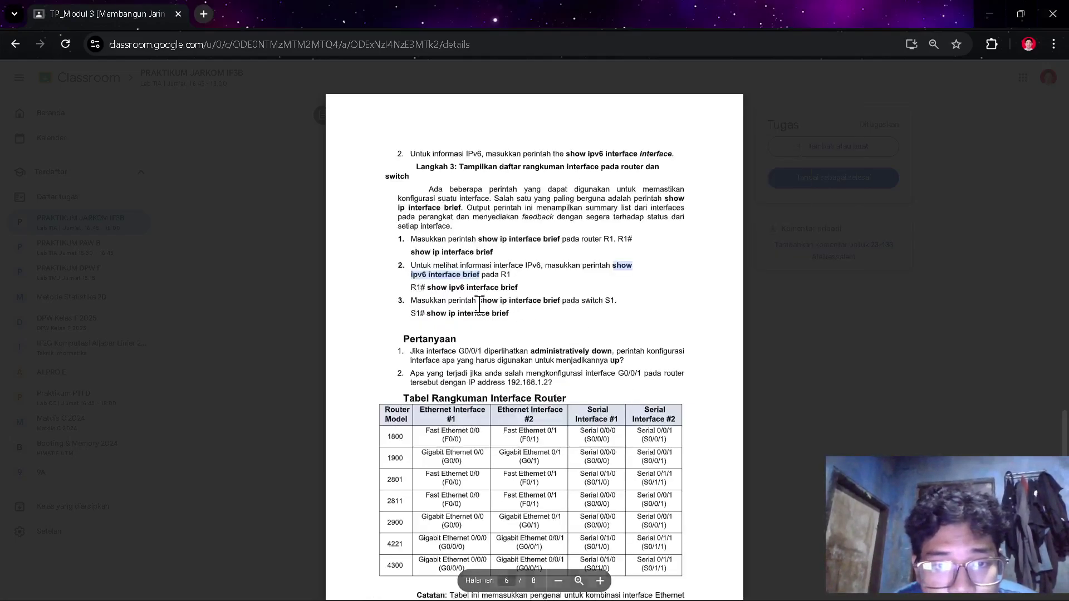
- Open Switch0's console from the Packet Tracer workspace
click(546, 286)
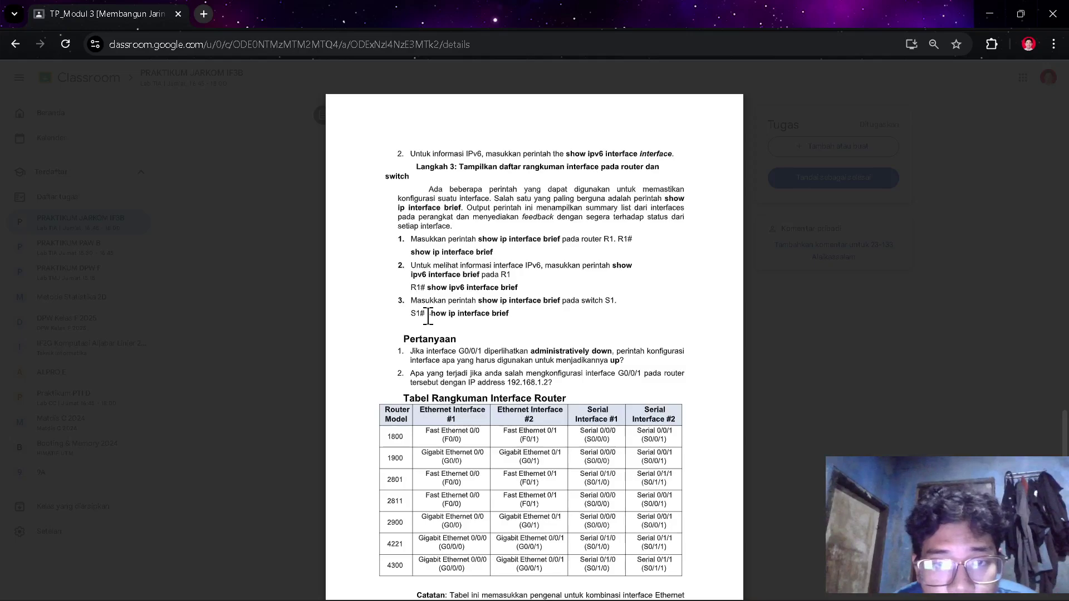
key(alt+Tab)
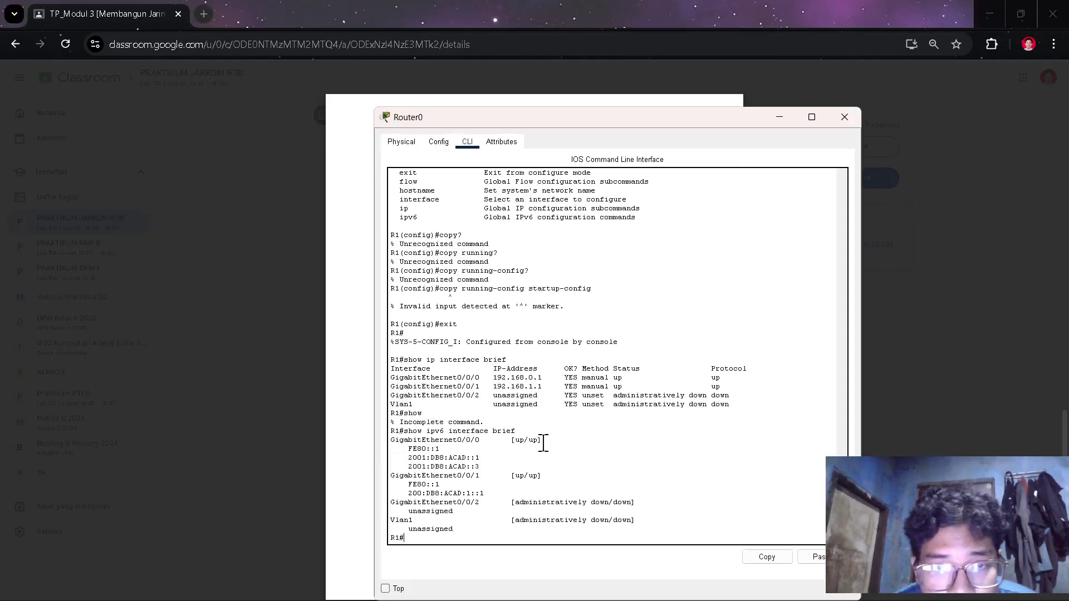
key(alt+Tab)
key(alt+Tab)
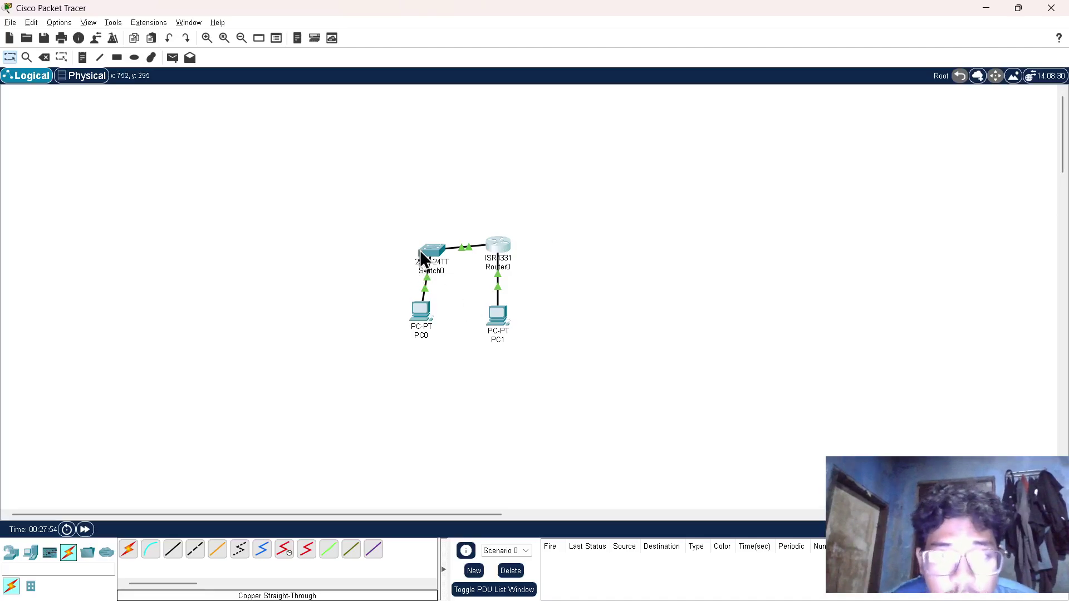
click(423, 259)
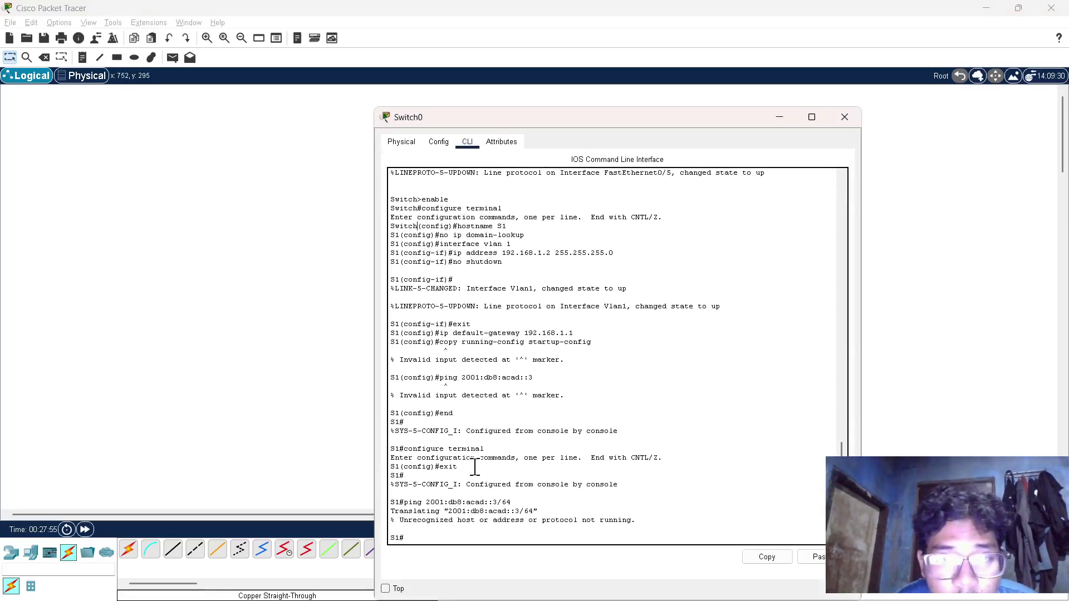
key(alt+Tab)
key(alt+Tab)
key(alt+Tab)
key(alt+Tab)
key(alt+Tab)
key(alt+Tab)
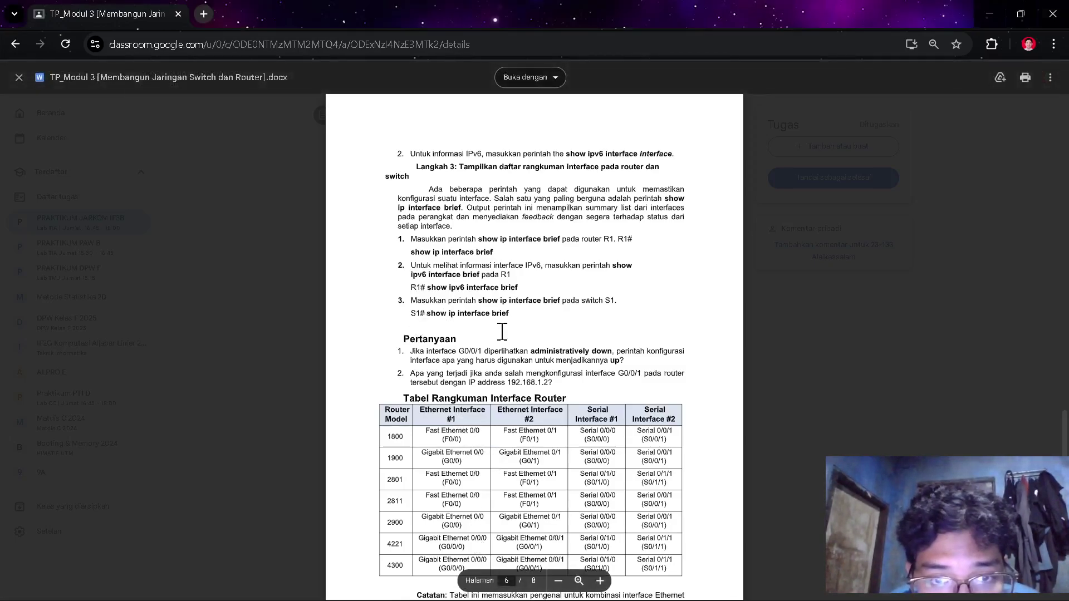
scroll(502, 334, down, 1)
key(alt+Tab)
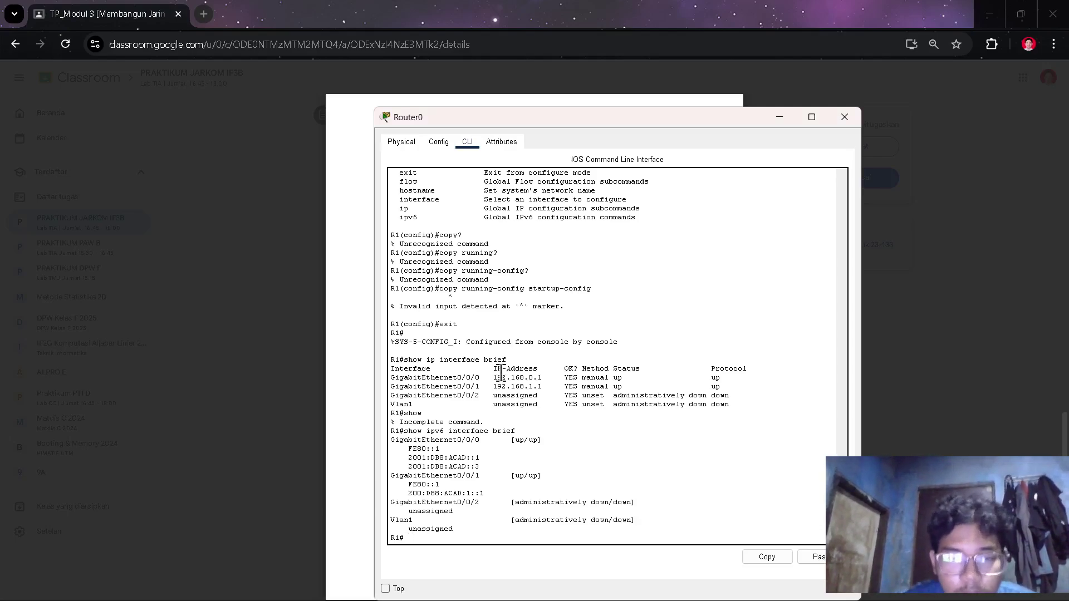
key(alt+Tab)
key(alt+Tab)
key(alt+Tab)
- Run 'show ip interface brief' on S1, showing unassigned FastEthernet ports with only Fa0/5 and Fa0/6 up
text(show ip interface brief)
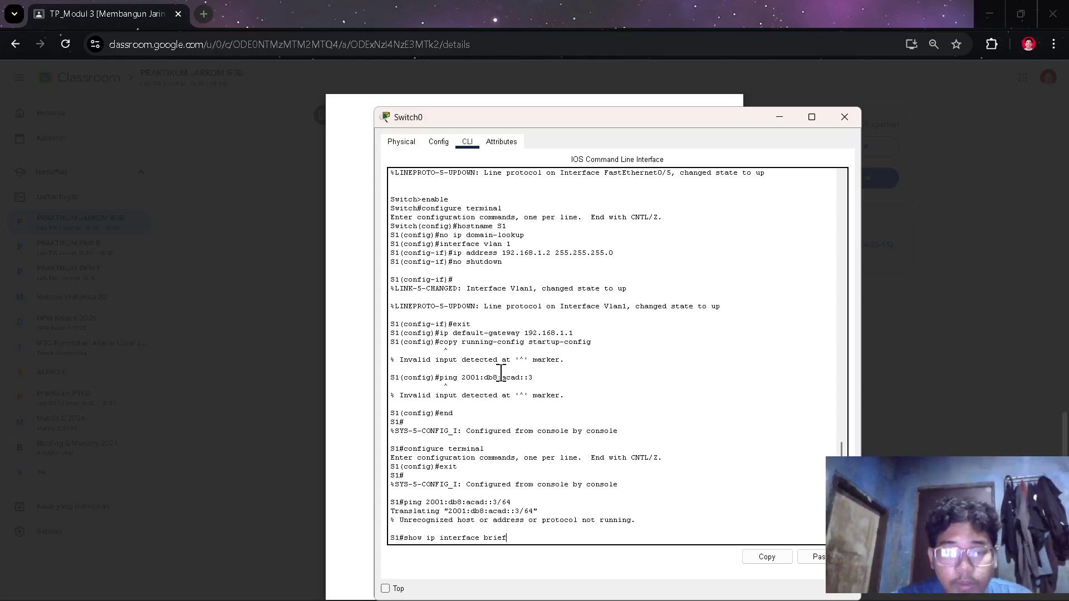
key(Return)
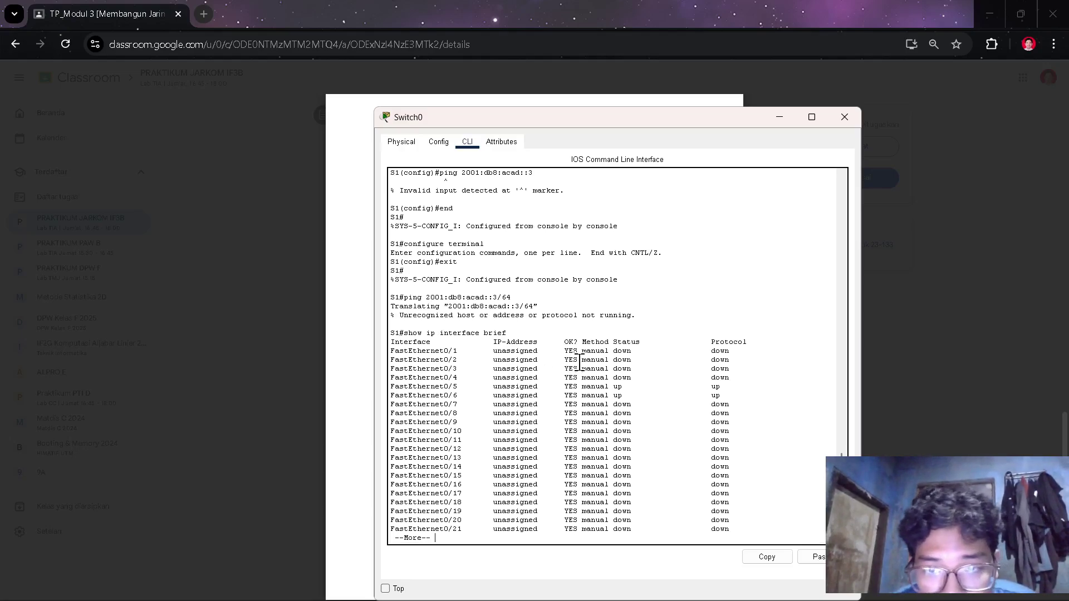
key(alt+Tab)
key(alt+Tab)
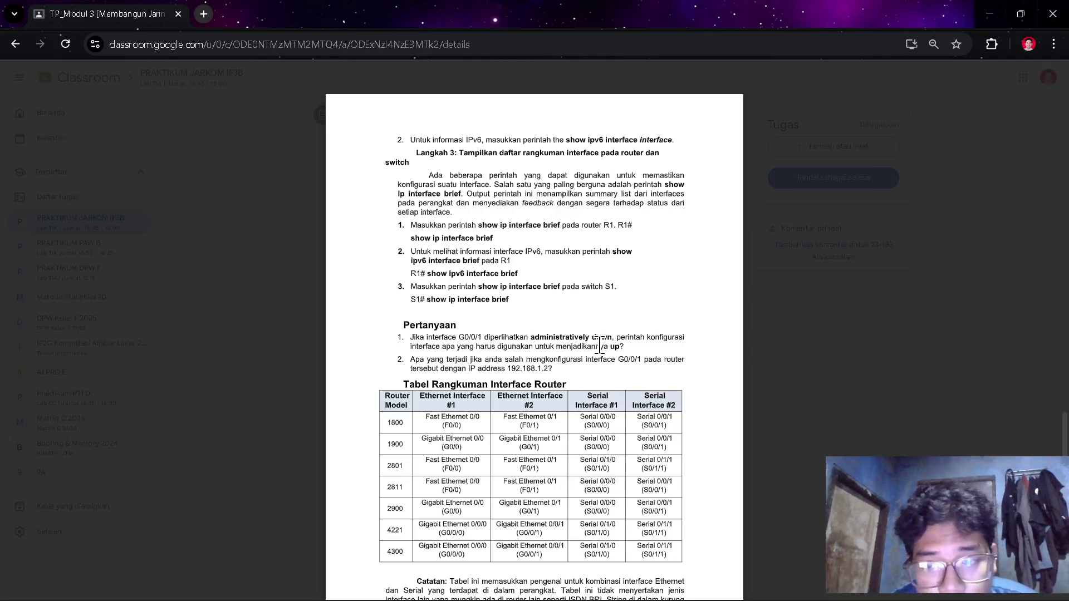
- Scroll the handout through the Pertanyaan questions and interface table, then return to the Router0 console
scroll(577, 462, down, 3)
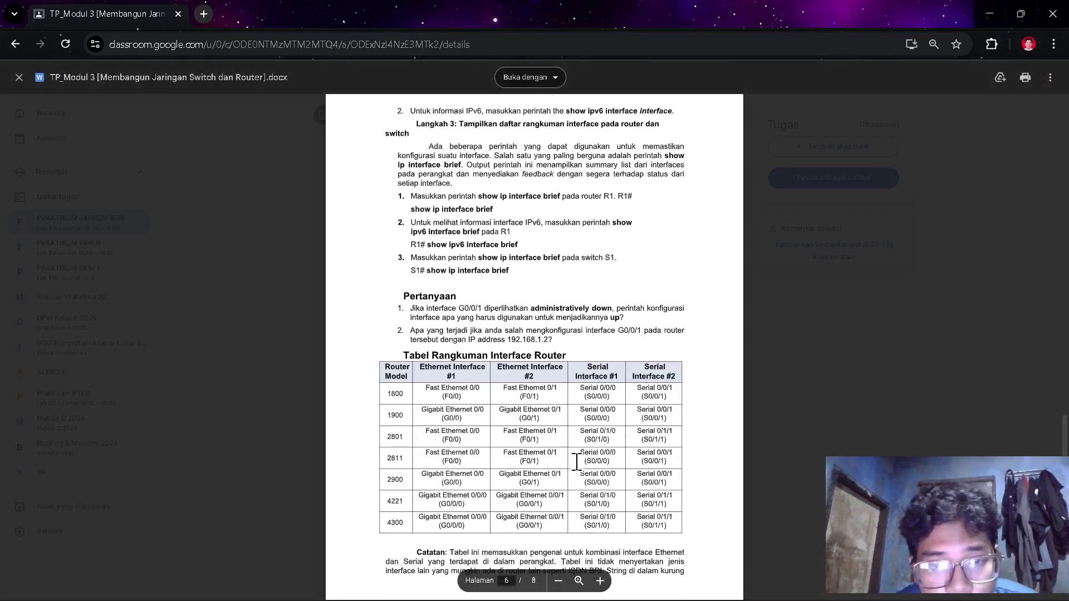
scroll(577, 463, down, 1)
scroll(577, 462, up, 1)
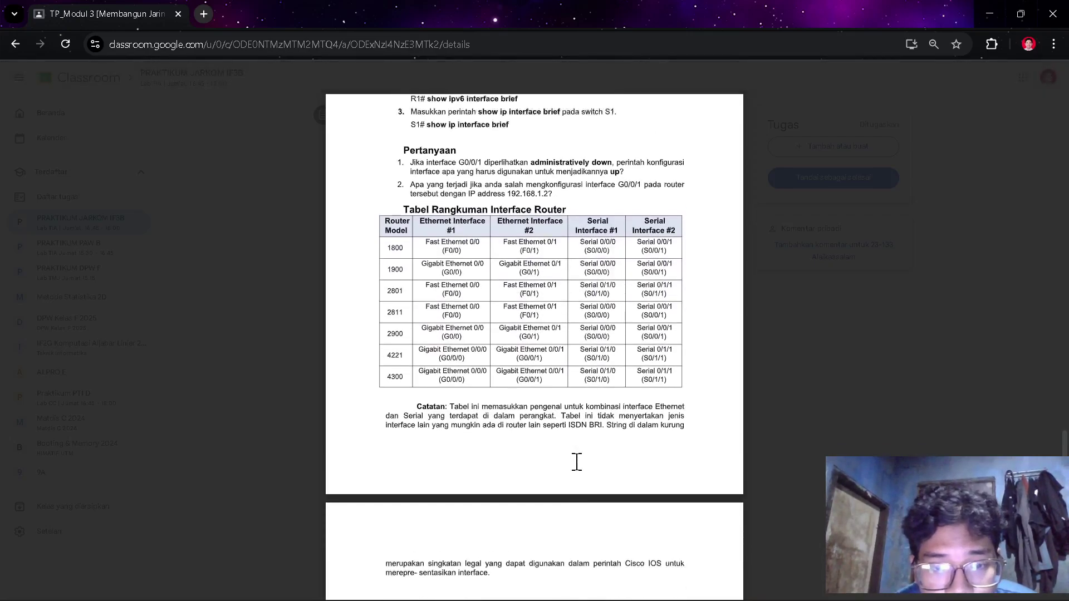
scroll(577, 462, up, 4)
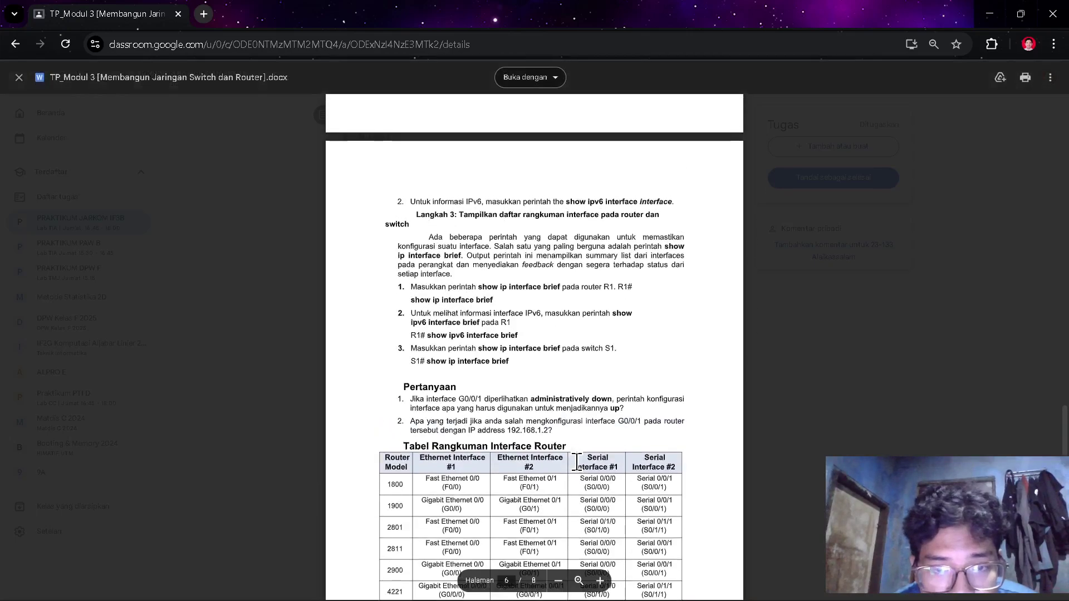
scroll(580, 452, down, 2)
key(alt+Tab)
key(alt+Tab)
key(alt+Tab)
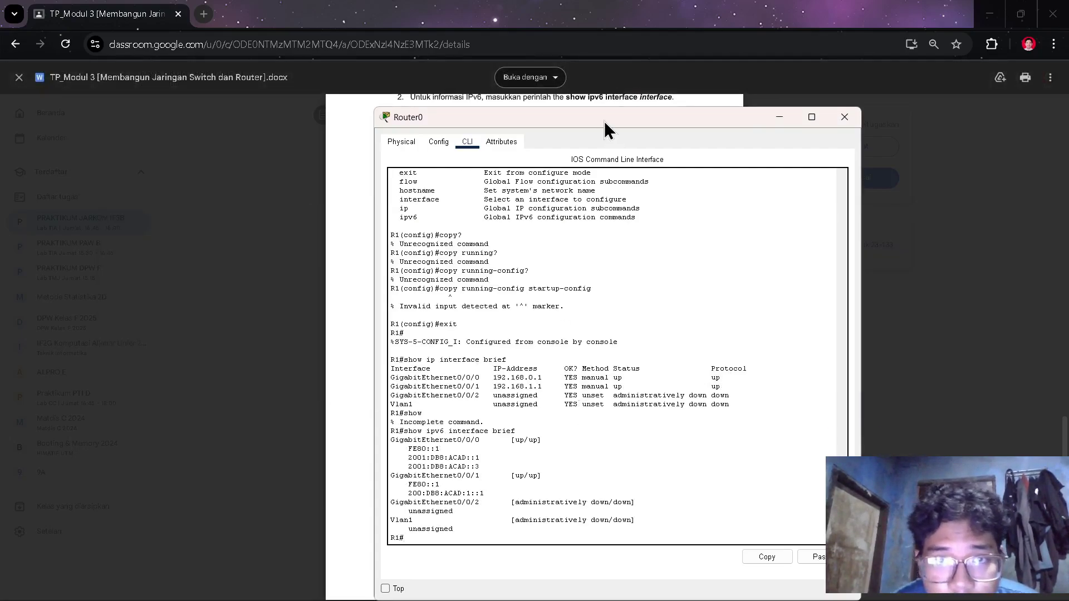
- Shift Router0's console aside to compare it with Switch0's, then bring OBS to the front
drag(603, 121, 639, 123)
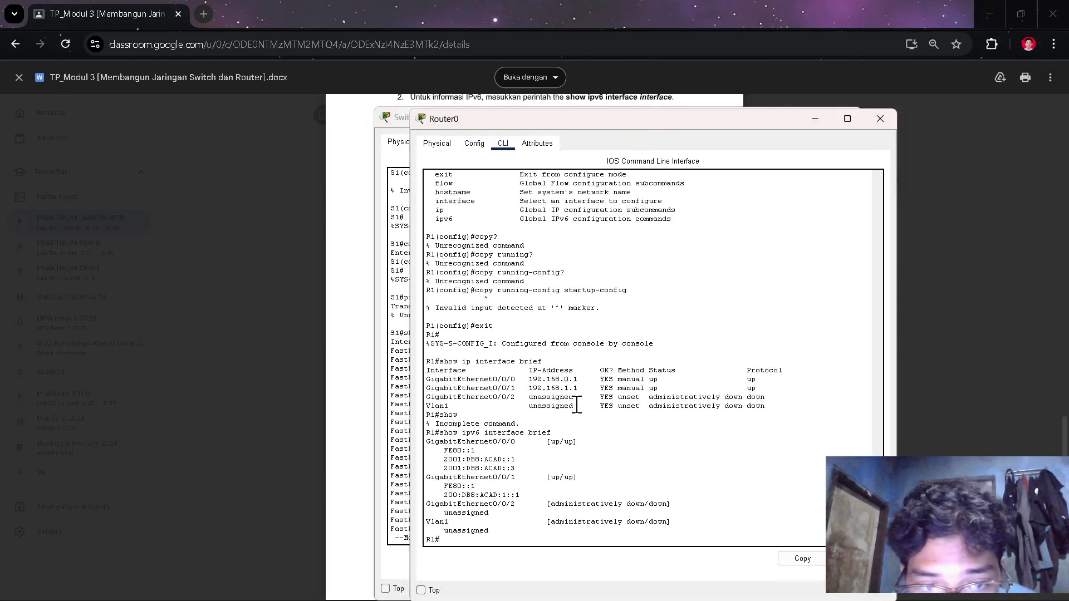
key(alt+Tab)
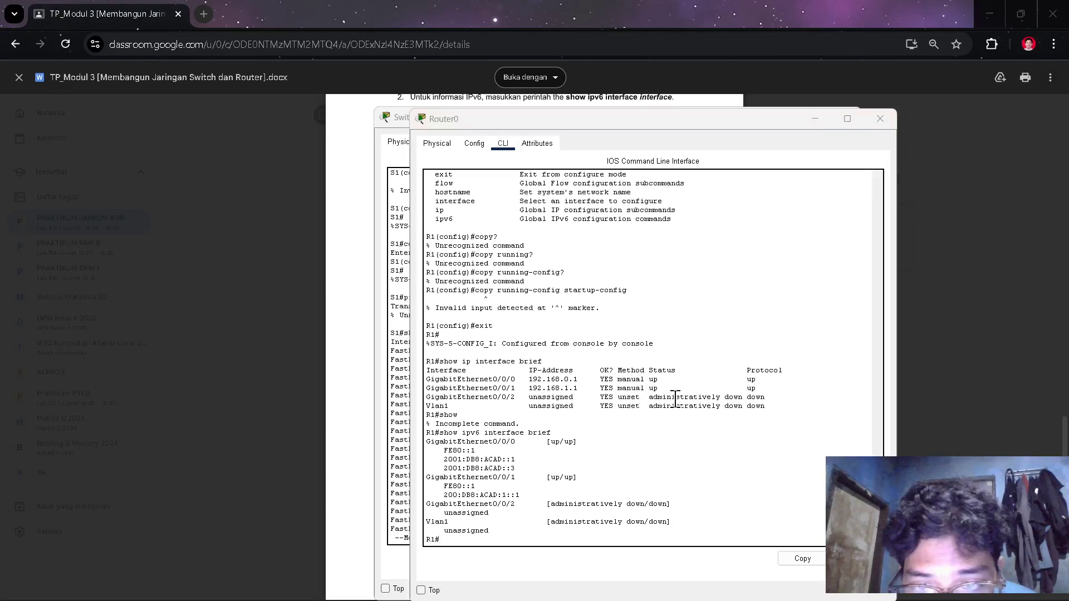
key(alt+Tab)
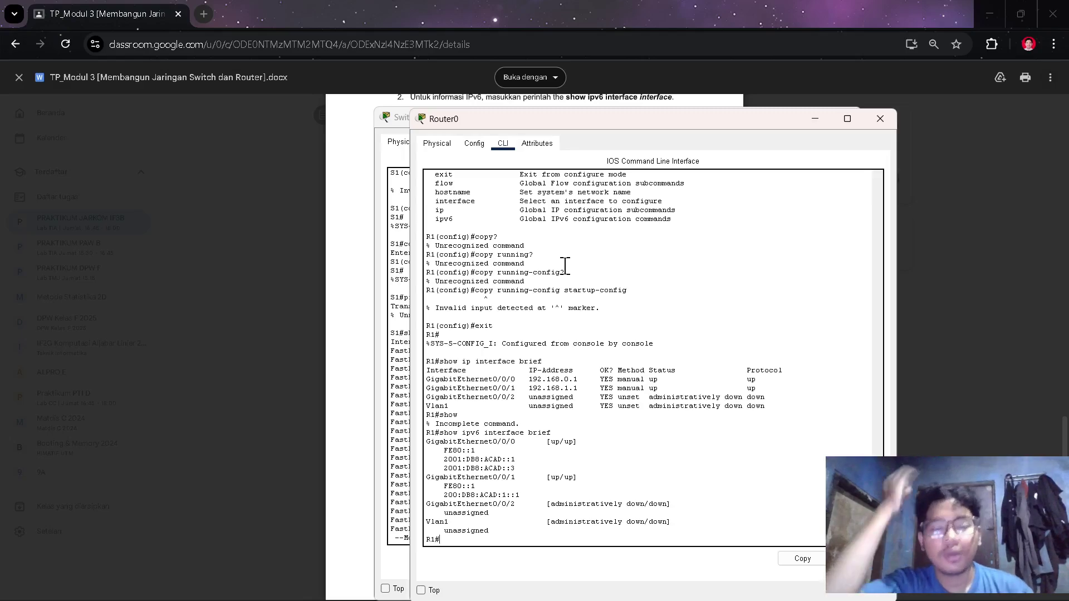
key(alt+Tab)
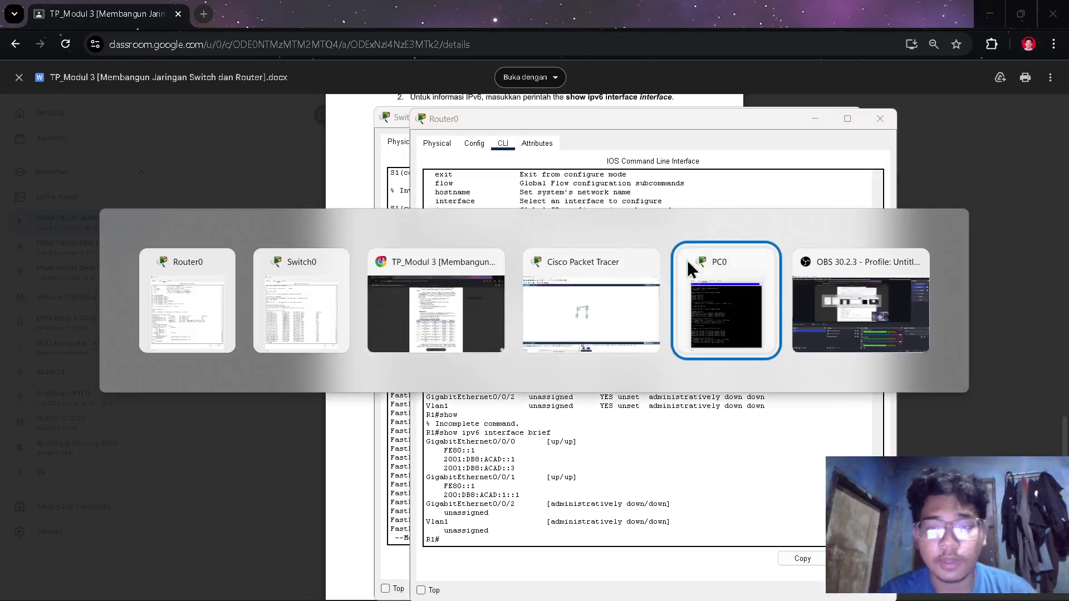
click(724, 267)
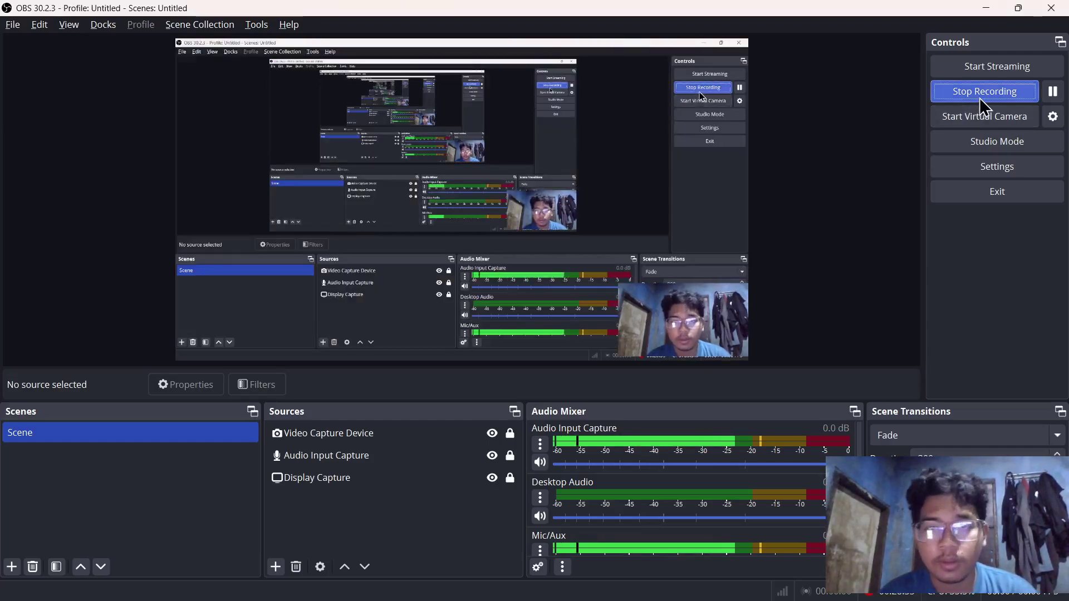